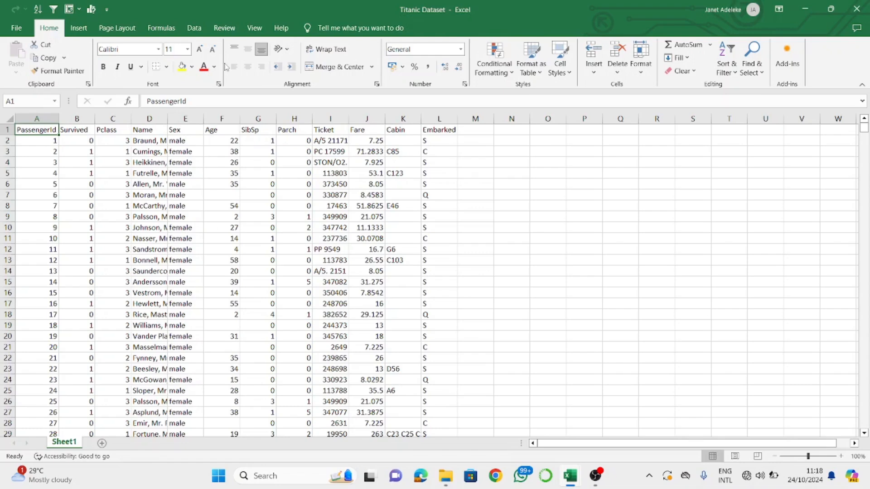
Look over the workbook's file management page with its recent files, and return to the worksheet.
click(25, 27)
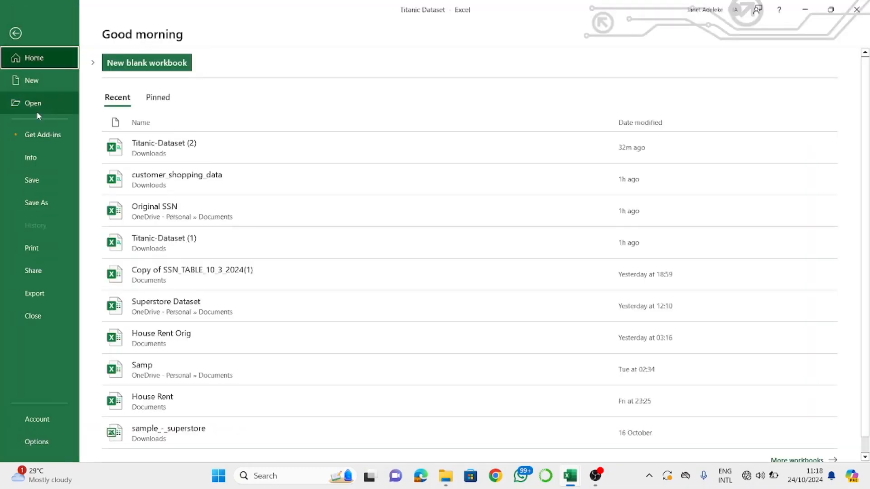
click(21, 33)
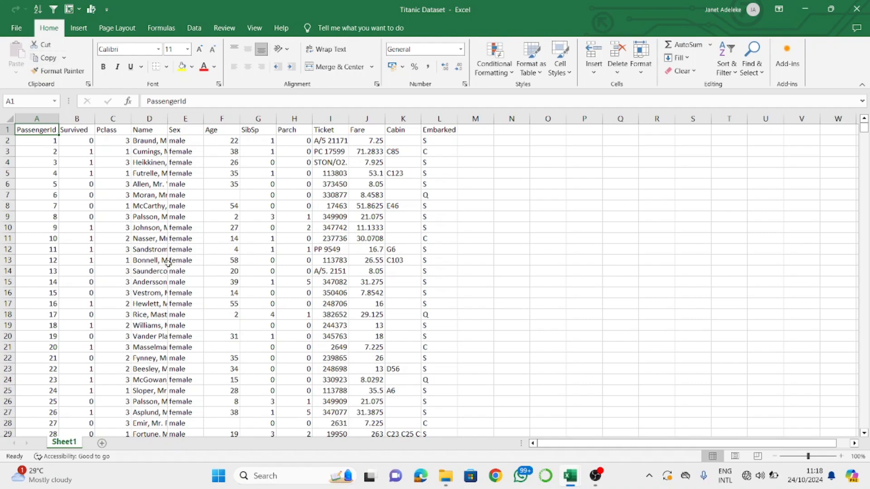
click(12, 28)
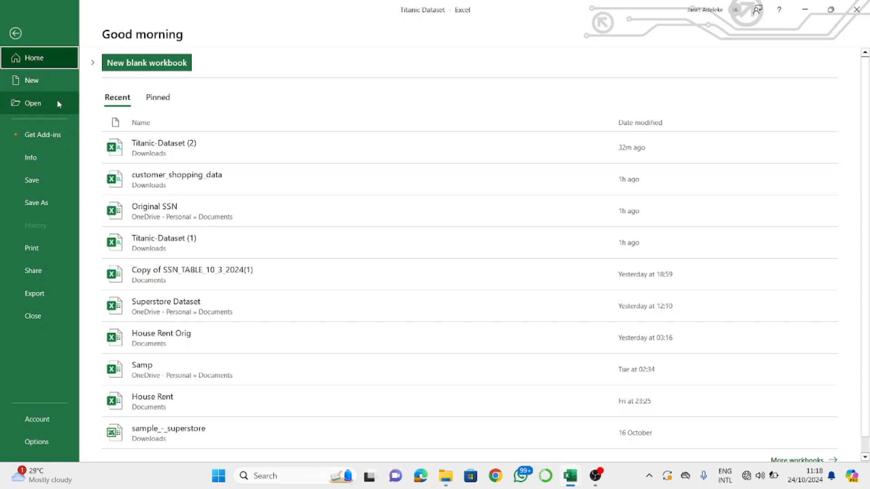
click(15, 33)
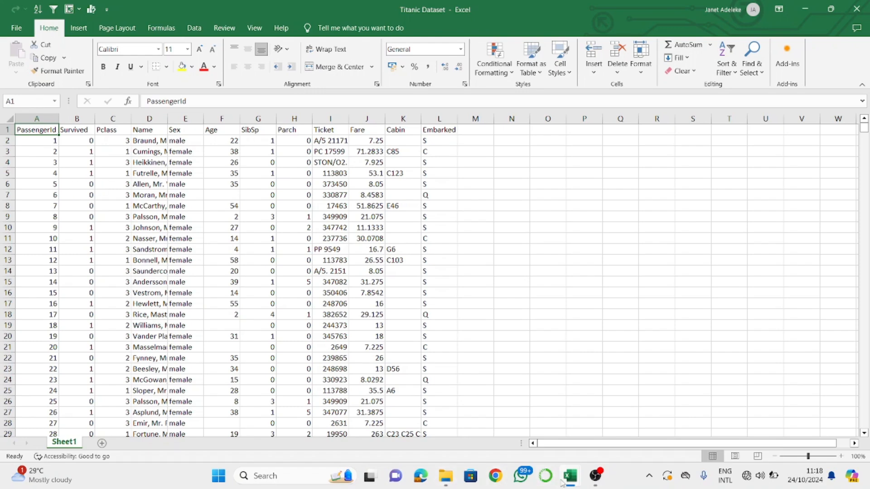
Preview the two open workbooks, customer_shopping_data(1) and Titanic Dataset.
mouse_move(562, 483)
mouse_move(522, 442)
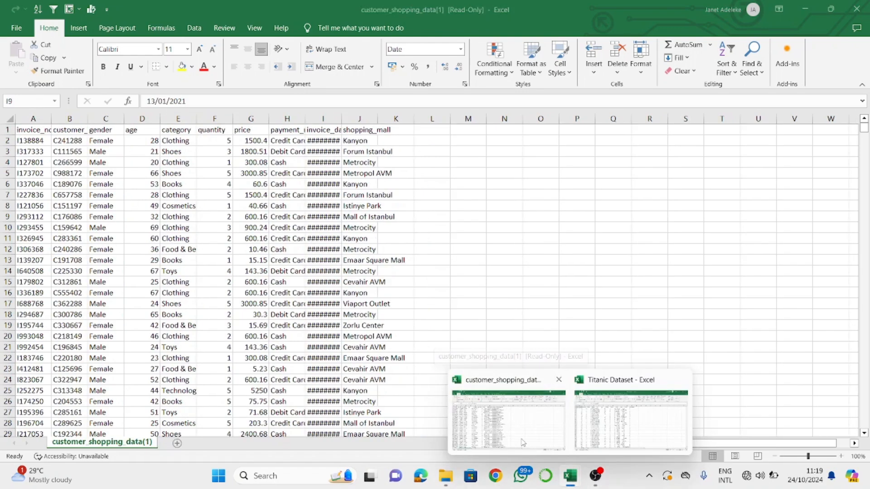
mouse_move(666, 437)
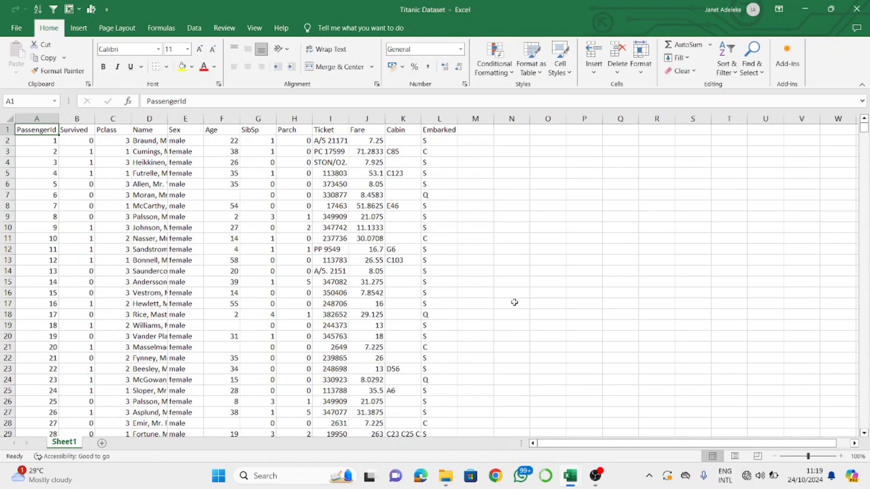
click(360, 259)
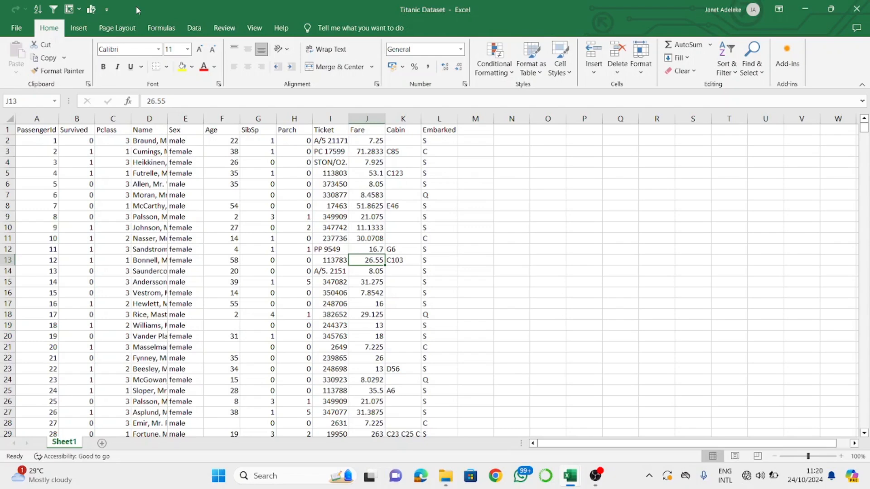
click(78, 27)
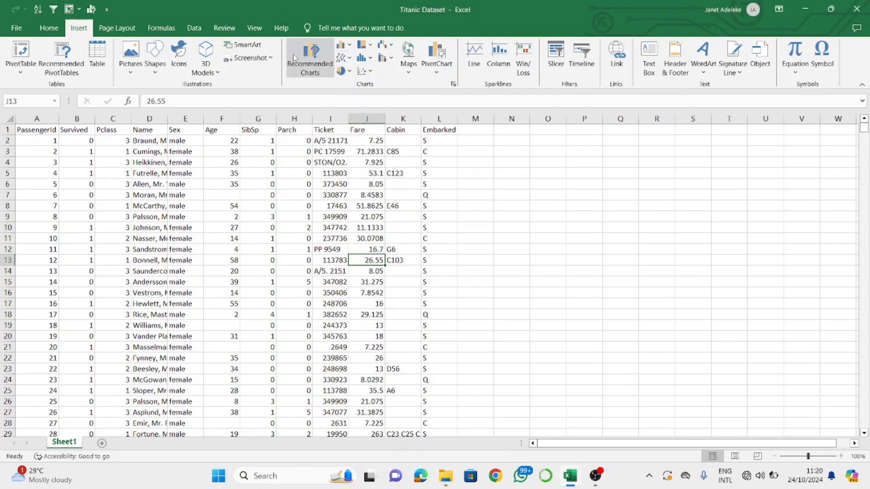
click(47, 28)
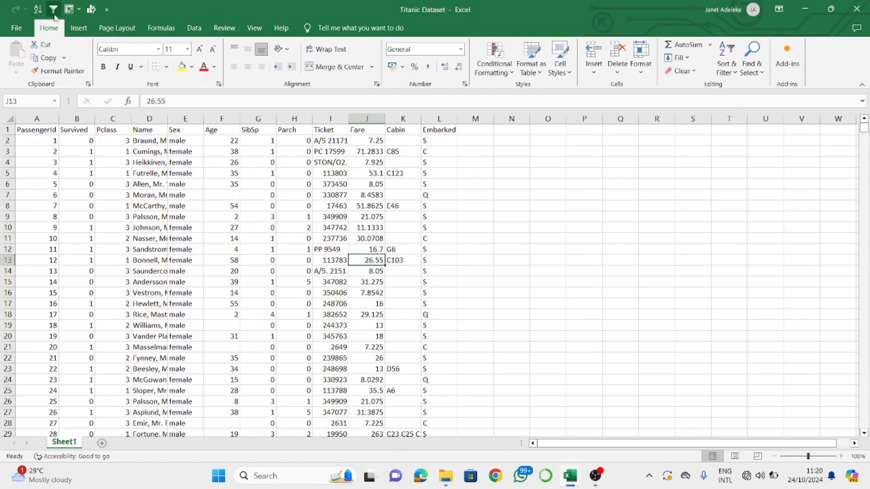
click(89, 186)
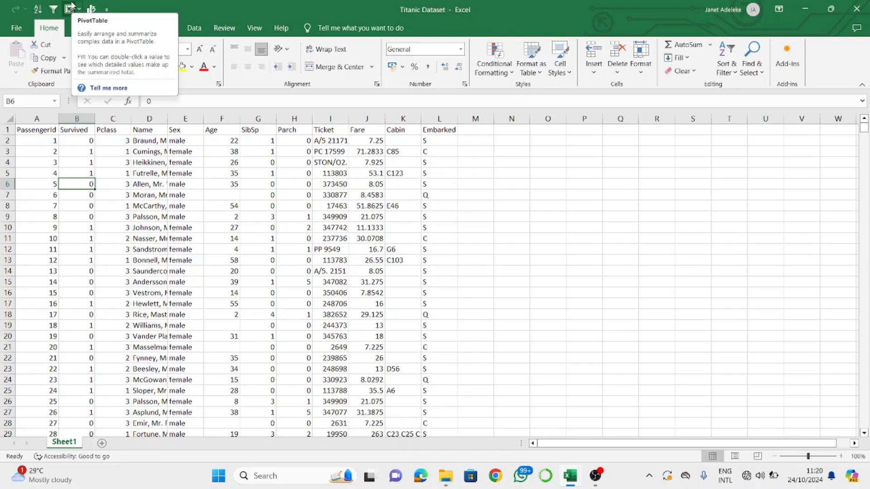
Remove Recommended Charts from the Quick Access Toolbar and add it back.
right_click(93, 12)
click(78, 28)
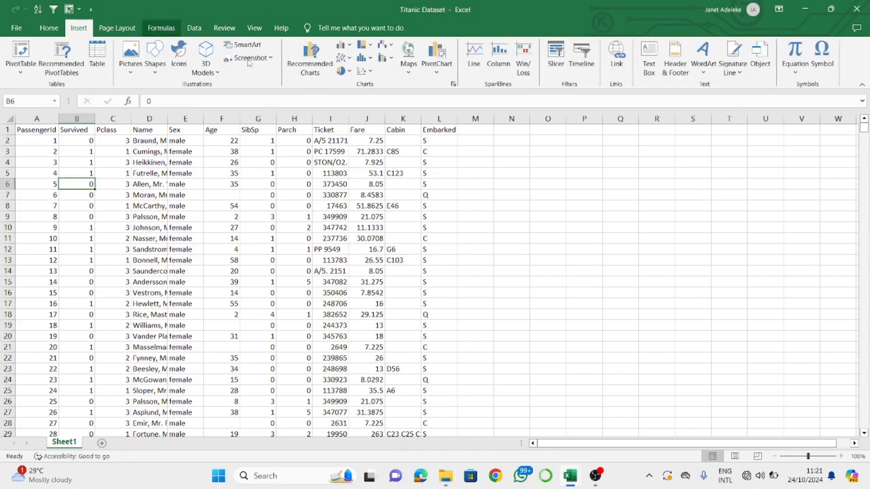
right_click(316, 59)
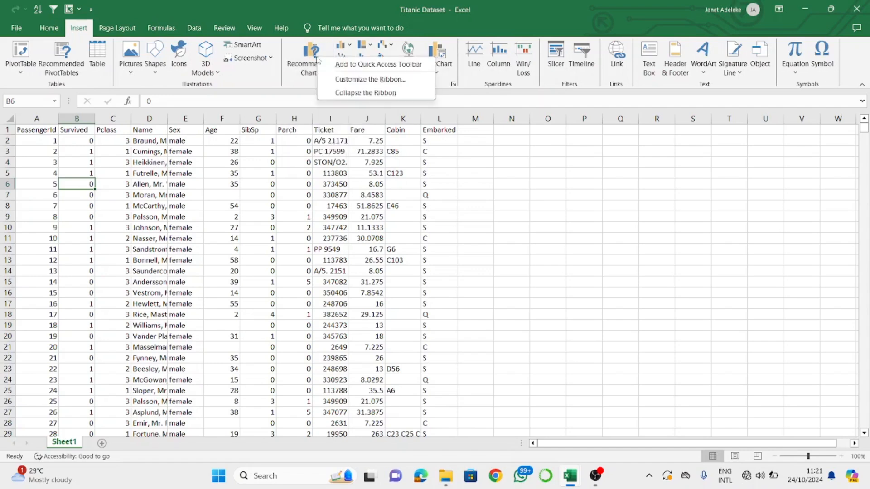
click(350, 64)
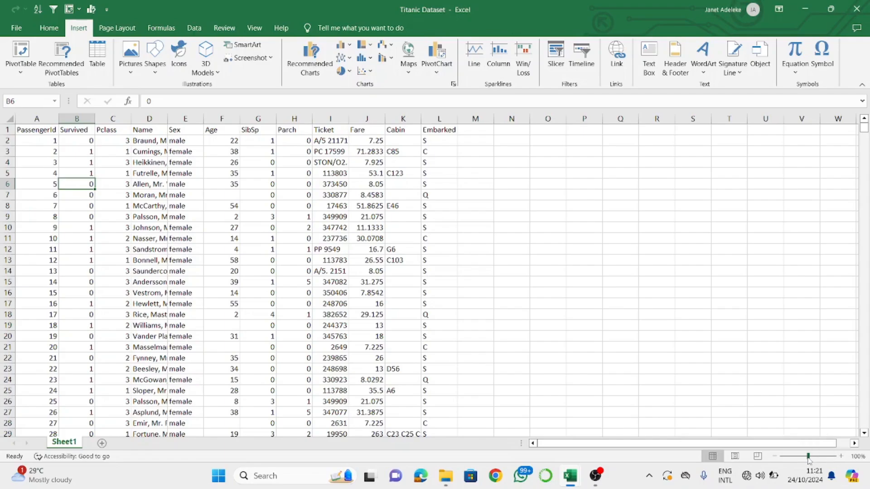
mouse_move(807, 457)
mouse_down()
mouse_move(838, 462)
mouse_move(791, 466)
mouse_move(807, 470)
mouse_up()
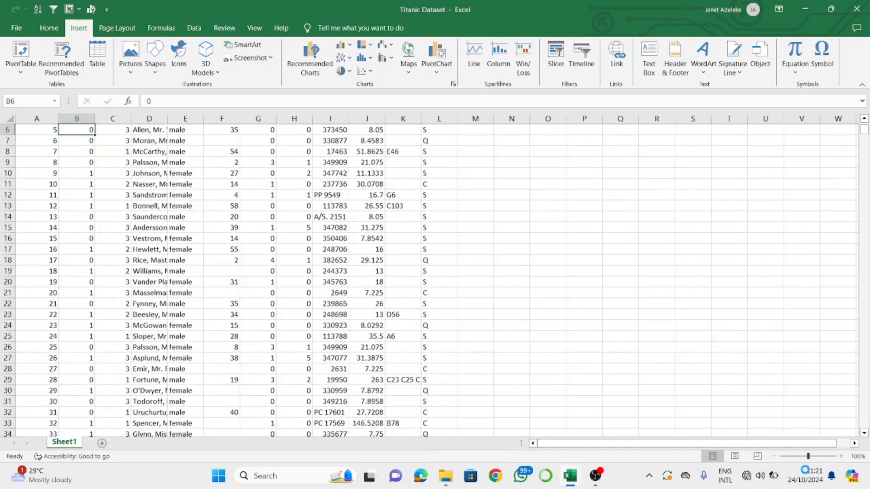
click(696, 398)
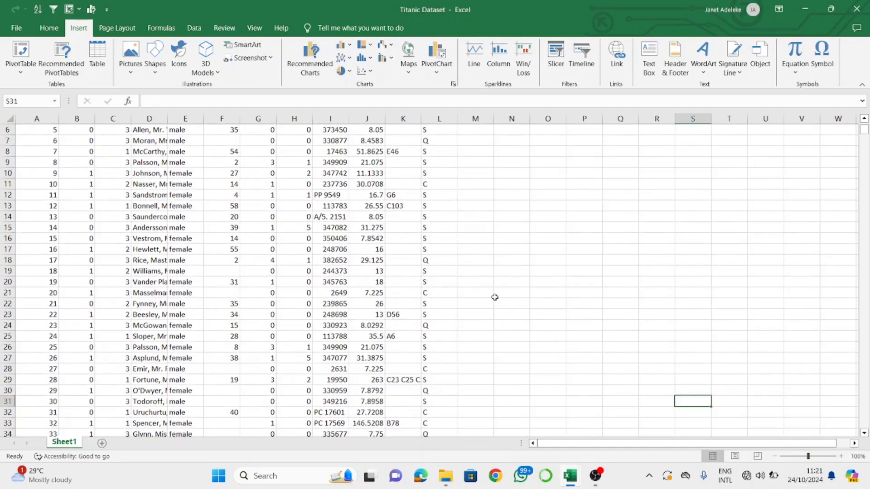
scroll(493, 308, up, 2)
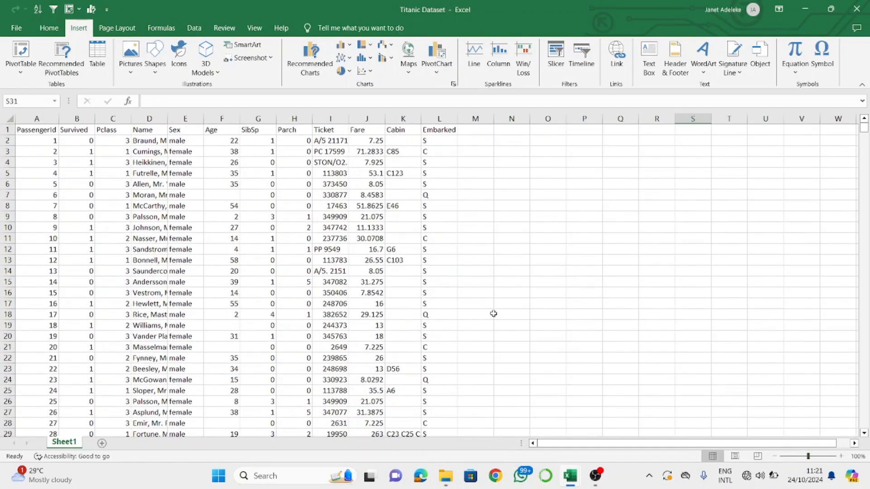
Examine the summary statistics of the whole Ticket and Parch columns, and clear the column selection.
click(338, 119)
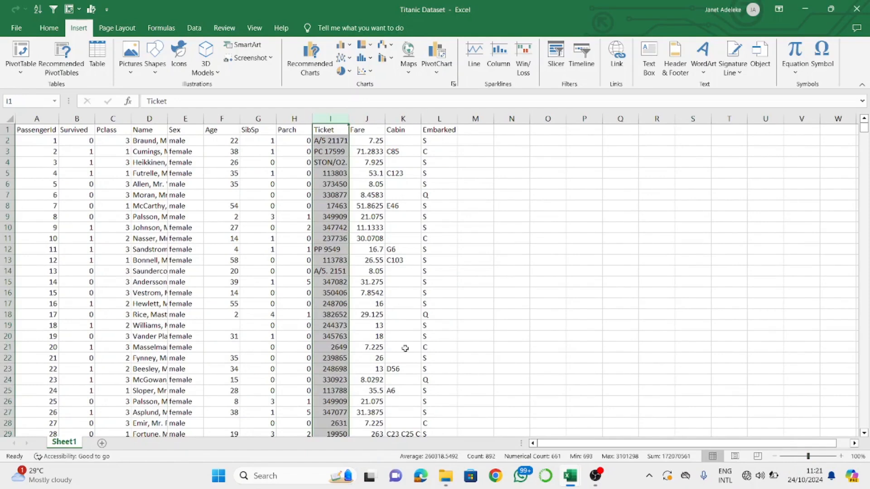
click(294, 118)
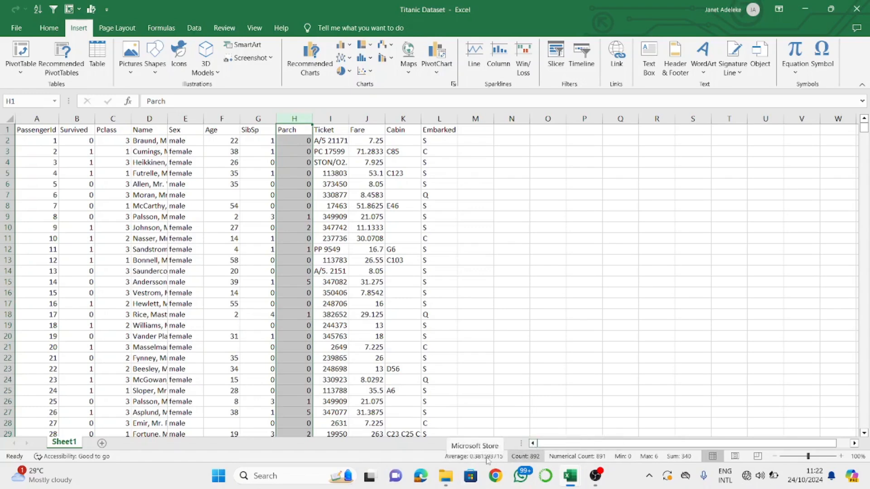
click(535, 322)
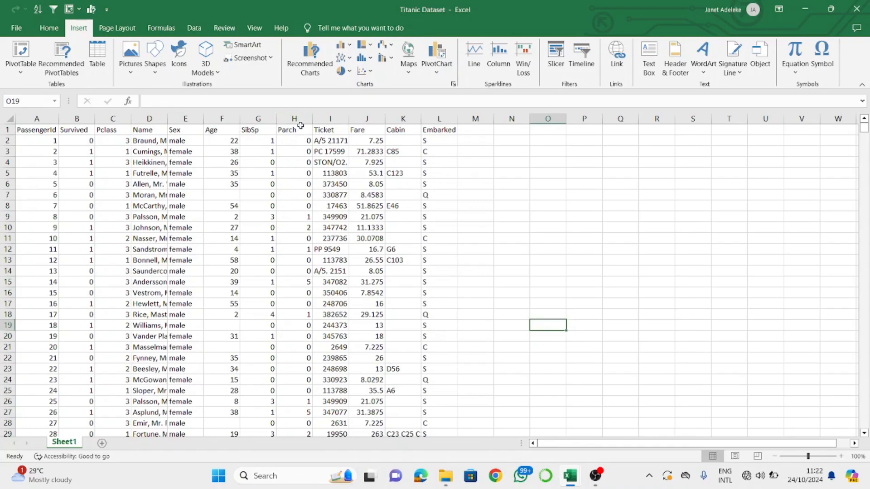
click(295, 118)
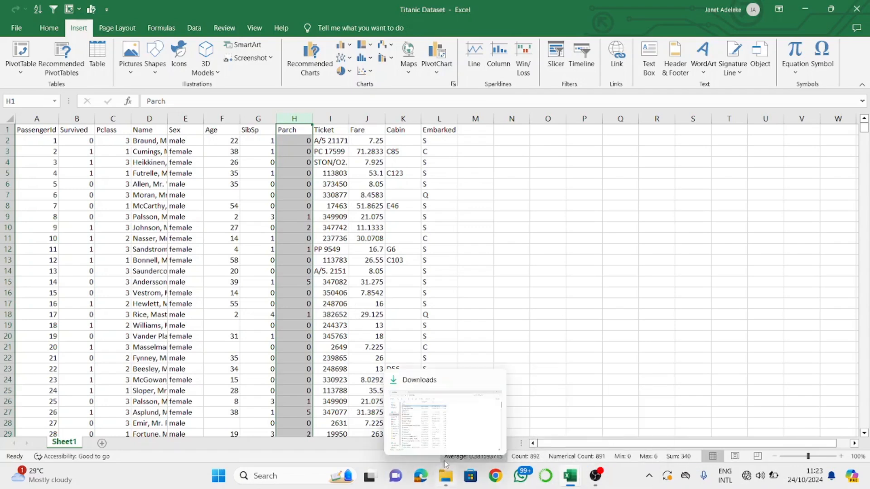
click(536, 330)
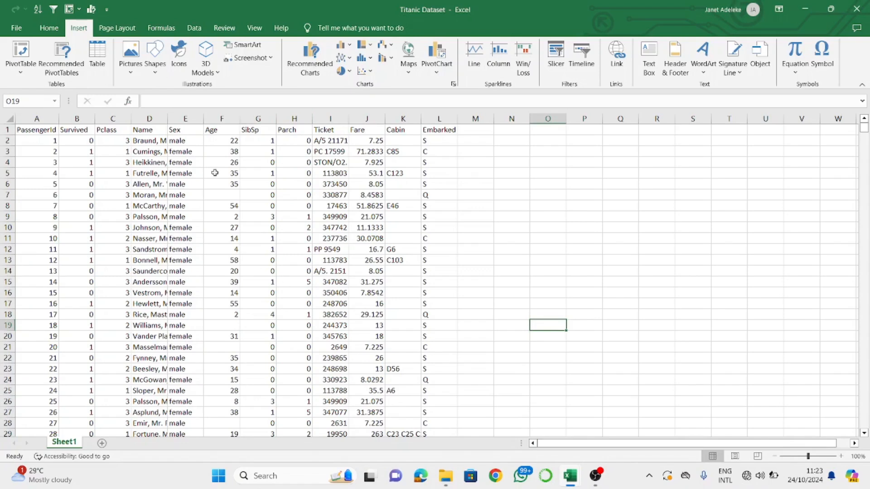
click(227, 102)
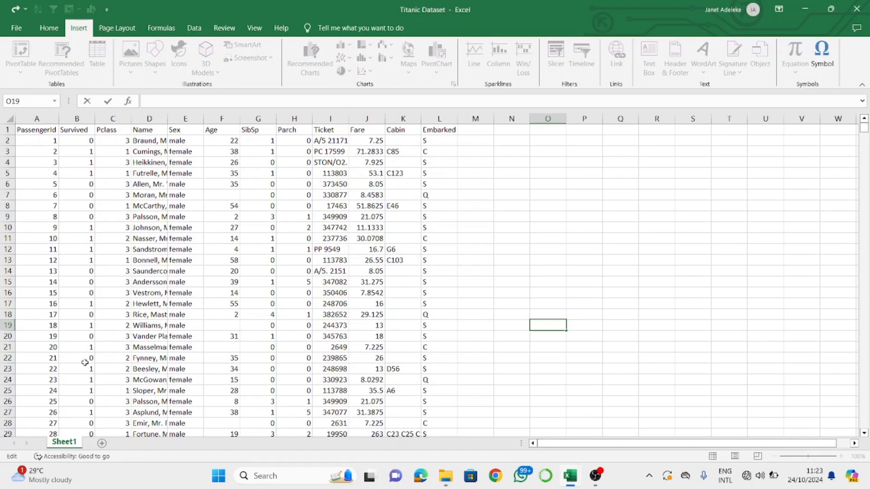
click(67, 446)
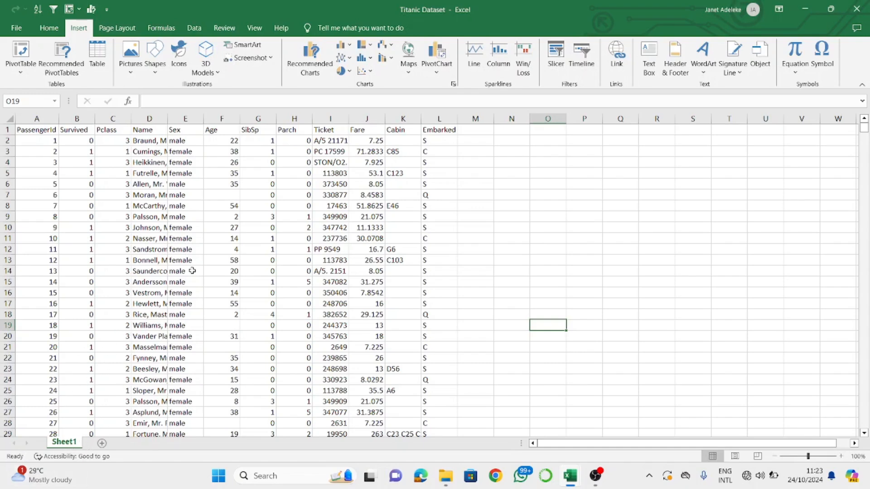
scroll(233, 267, down, 3)
scroll(254, 244, up, 2)
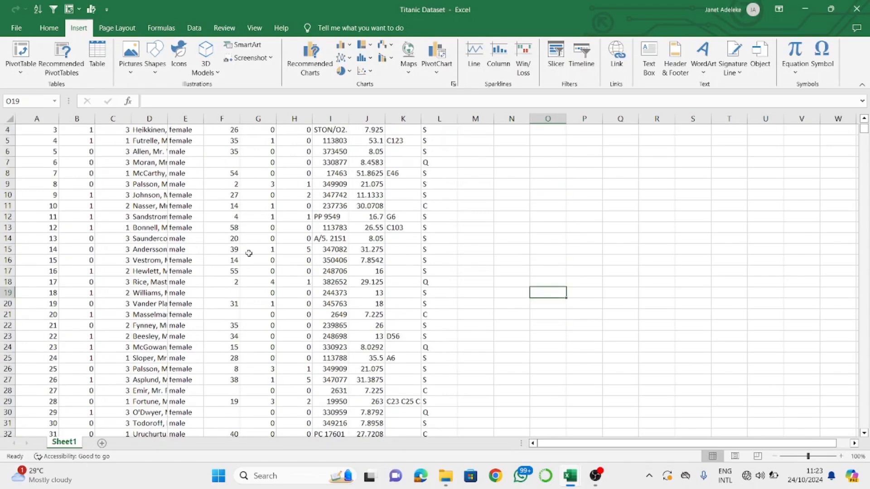
Add three new blank worksheets after Sheet1.
click(102, 443)
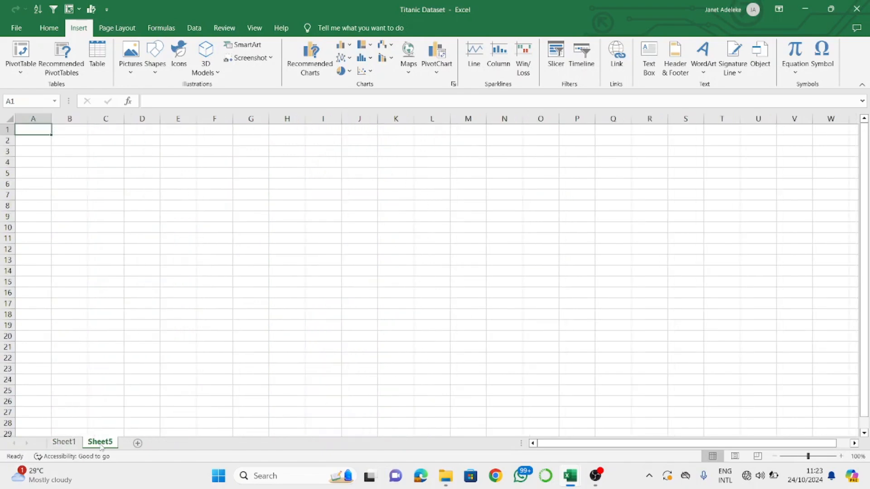
click(138, 444)
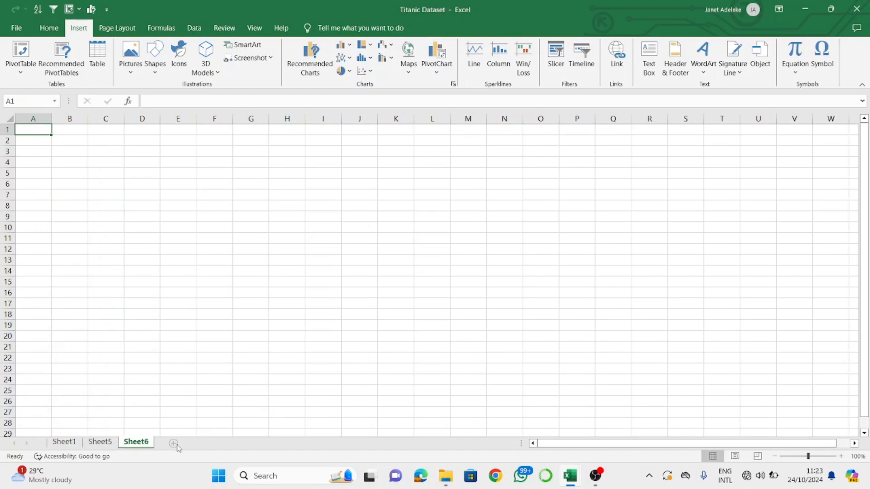
click(174, 444)
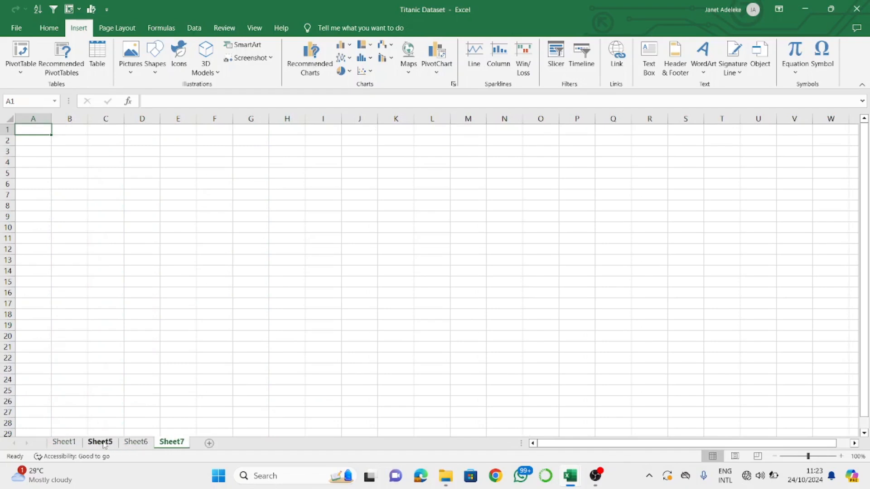
Review the options available for a worksheet, and delete the blank sheets Sheet5, Sheet6 and Sheet7.
right_click(104, 445)
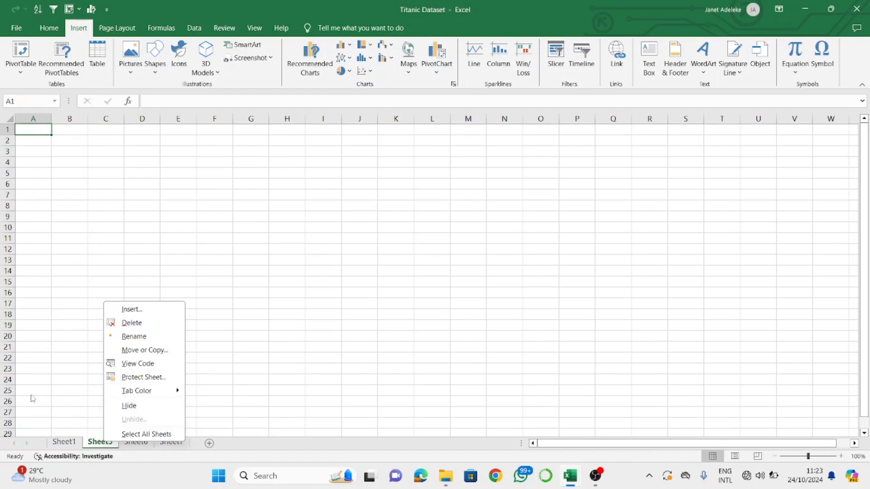
key(Escape)
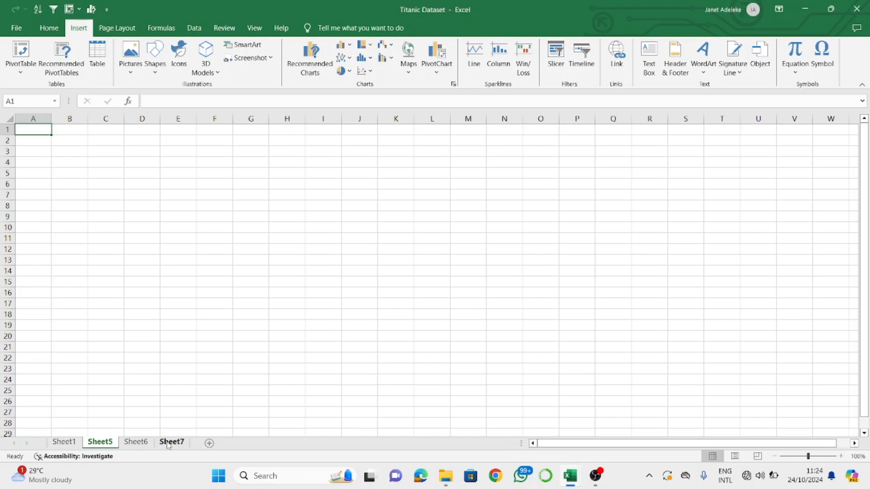
right_click(110, 443)
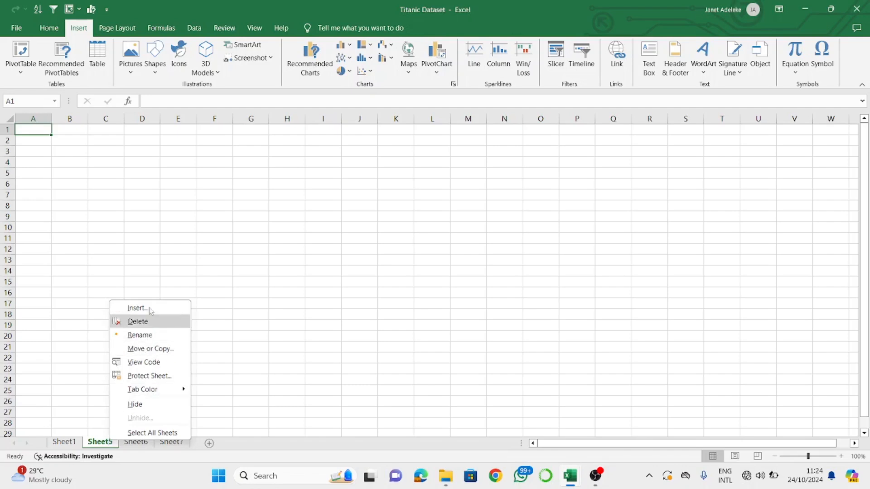
click(151, 322)
right_click(107, 443)
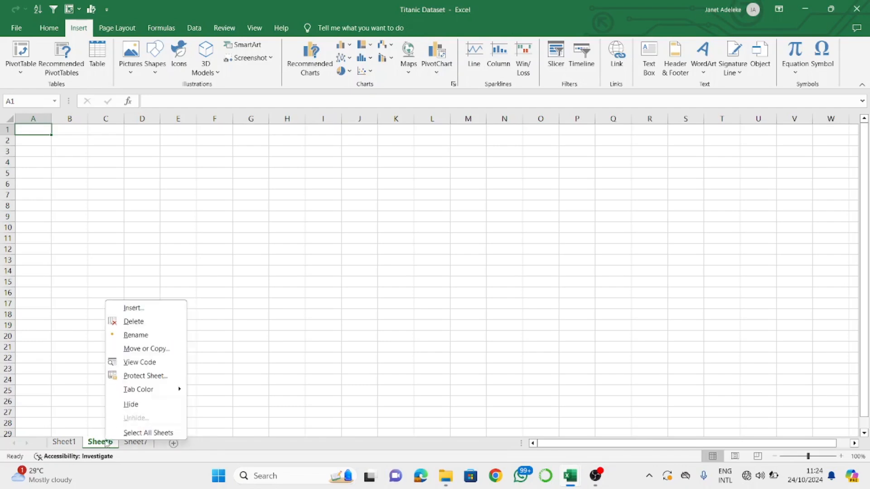
click(136, 322)
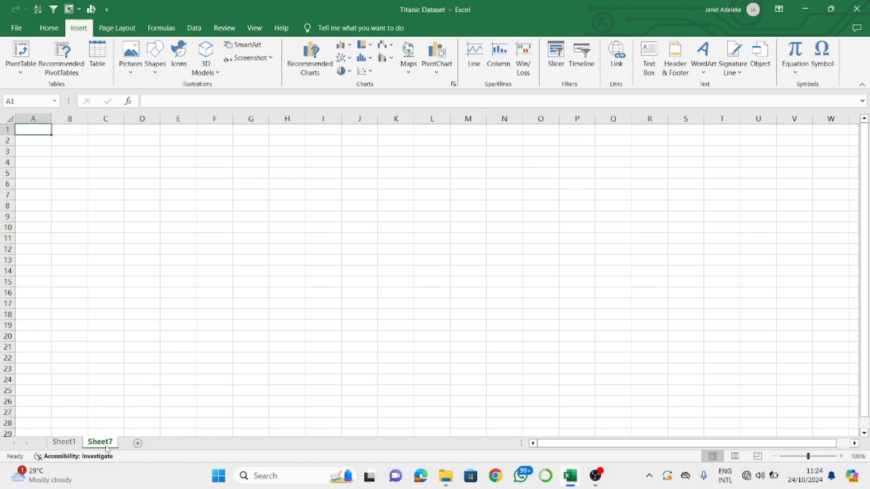
right_click(107, 442)
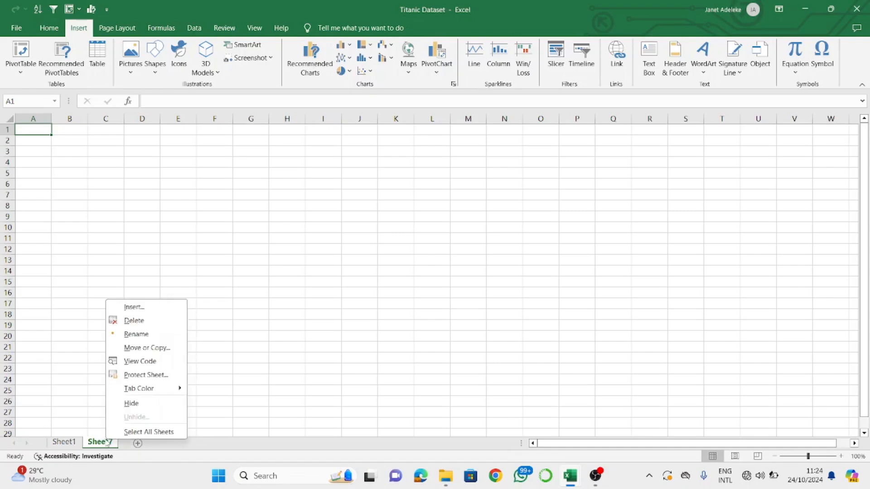
click(134, 321)
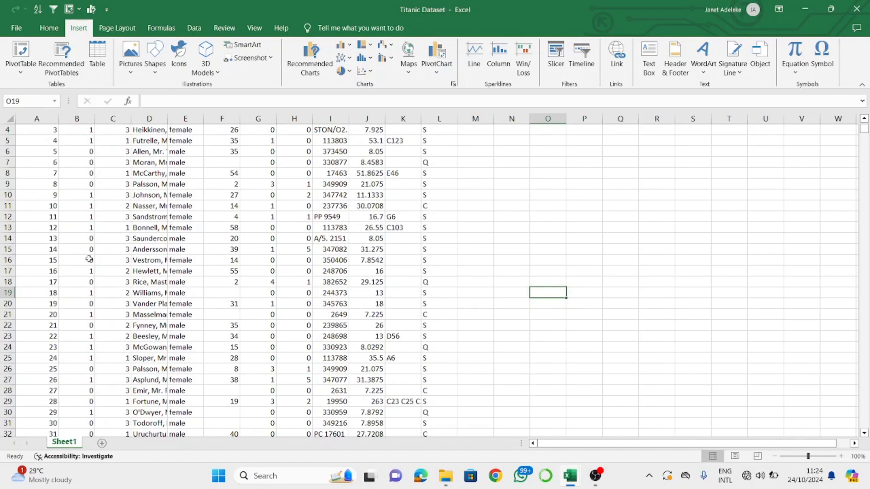
click(49, 28)
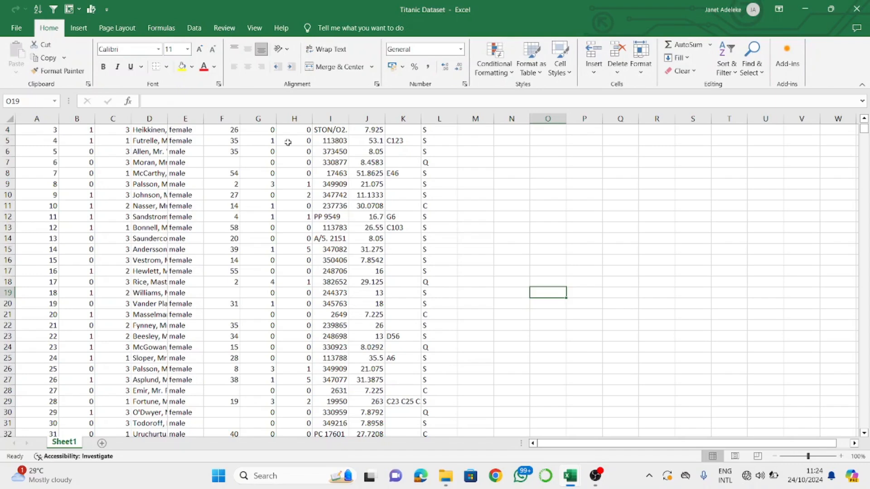
Review the fonts available for cell K5 in the Cabin column without changing the font.
click(402, 143)
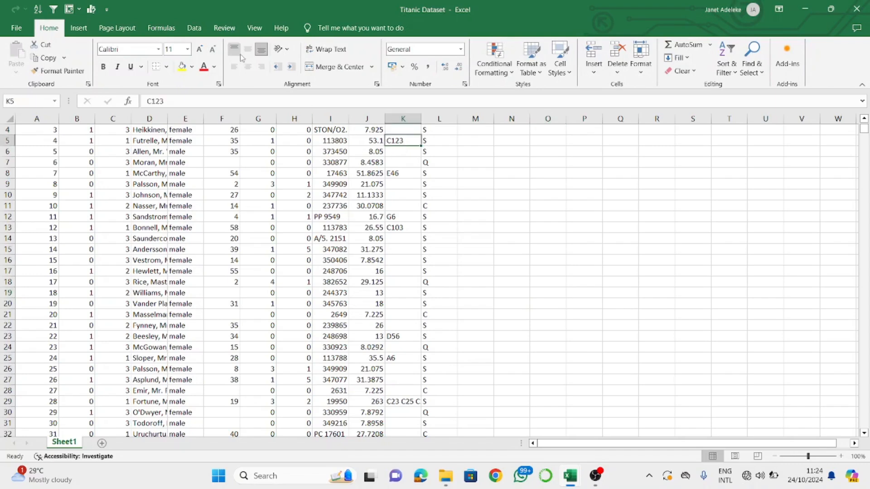
click(158, 51)
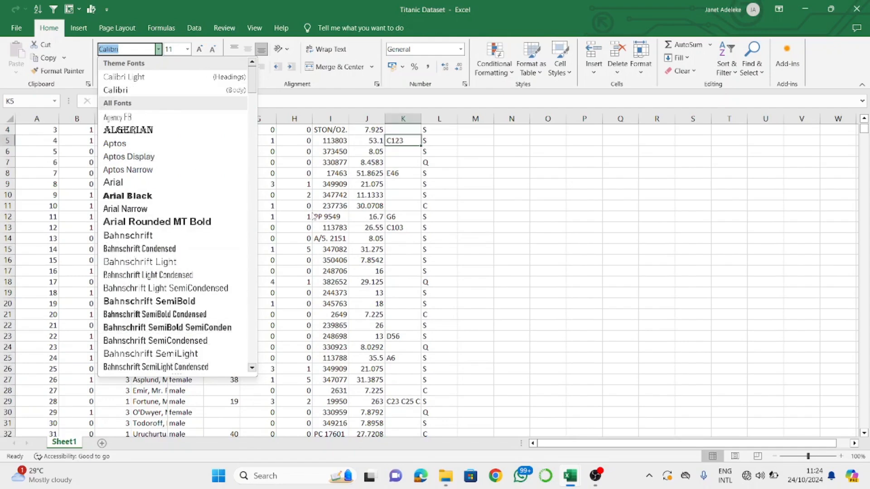
key(Escape)
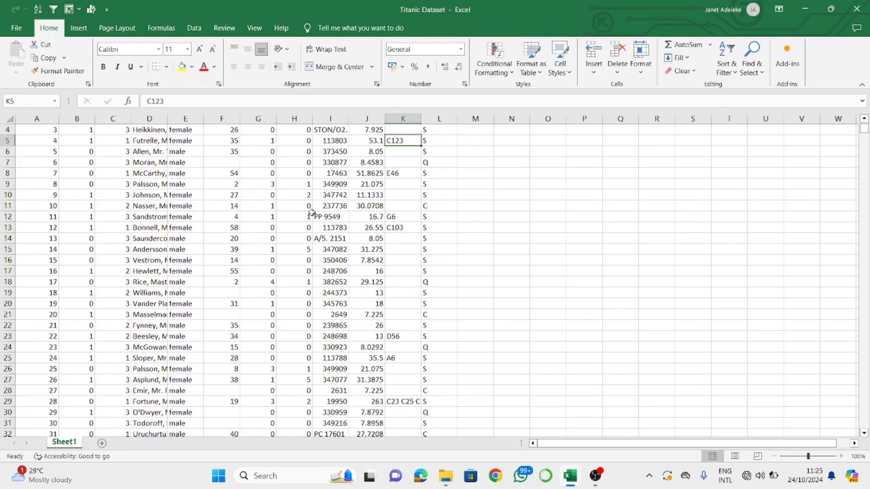
Enlarge the font of cell K5 in increments, reduce it slightly, and set the font size back to 11.
click(200, 49)
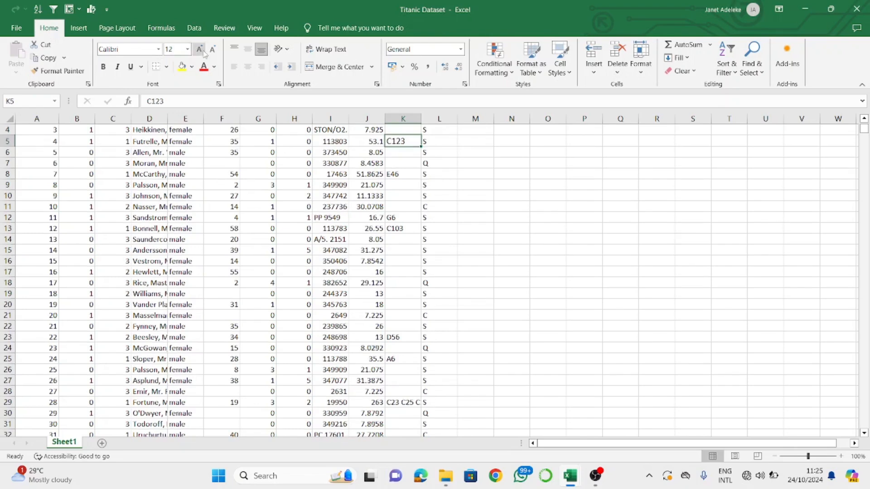
click(199, 48)
click(199, 49)
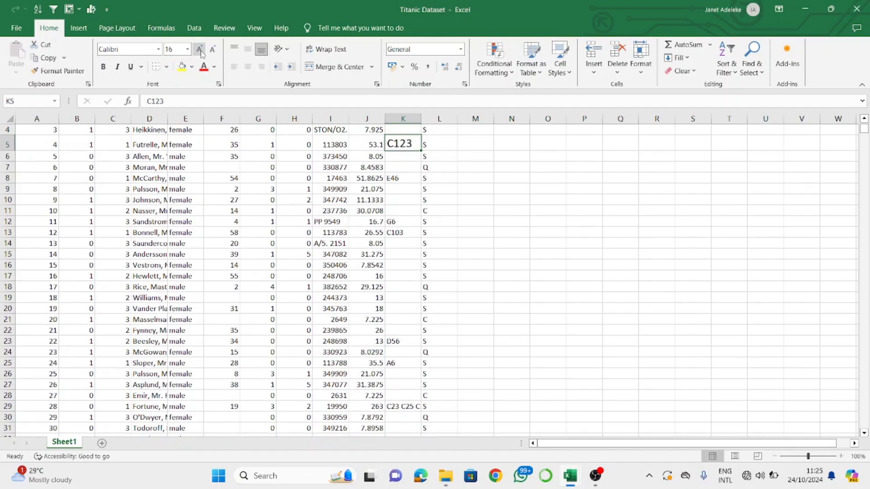
click(199, 49)
click(212, 49)
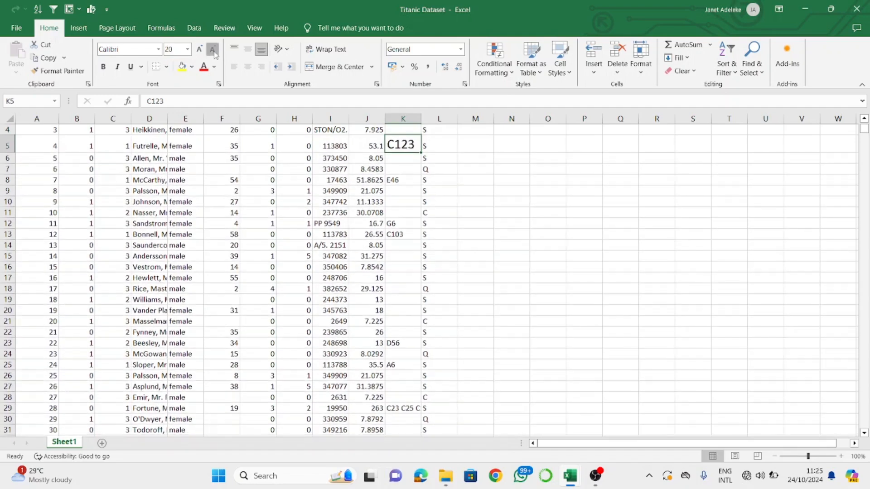
click(187, 49)
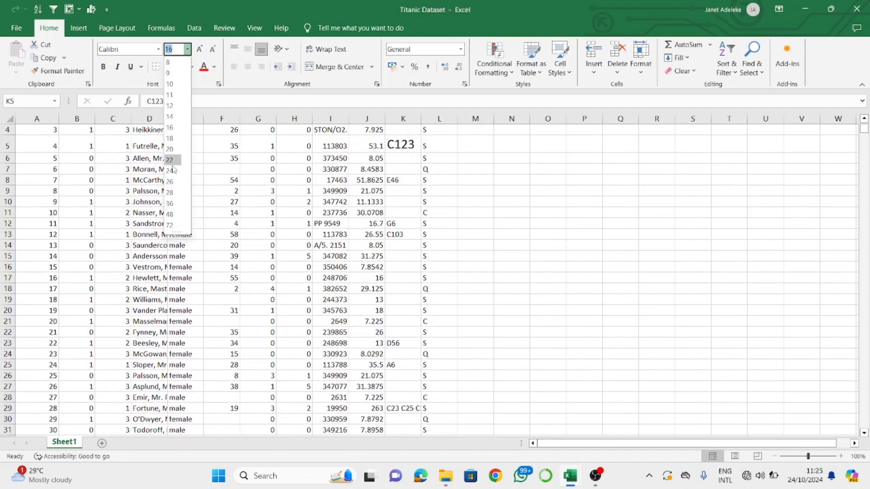
click(170, 95)
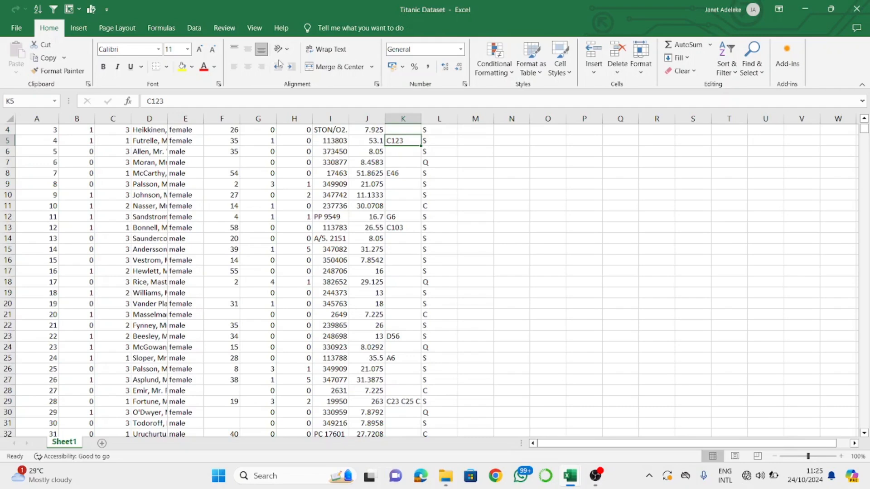
Center the text of cell K5 horizontally and undo the alignment change.
click(247, 66)
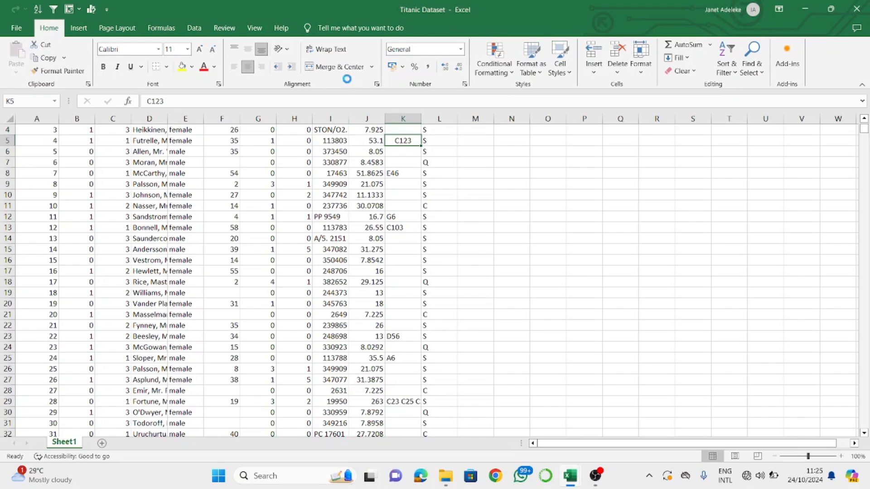
key(ctrl+z)
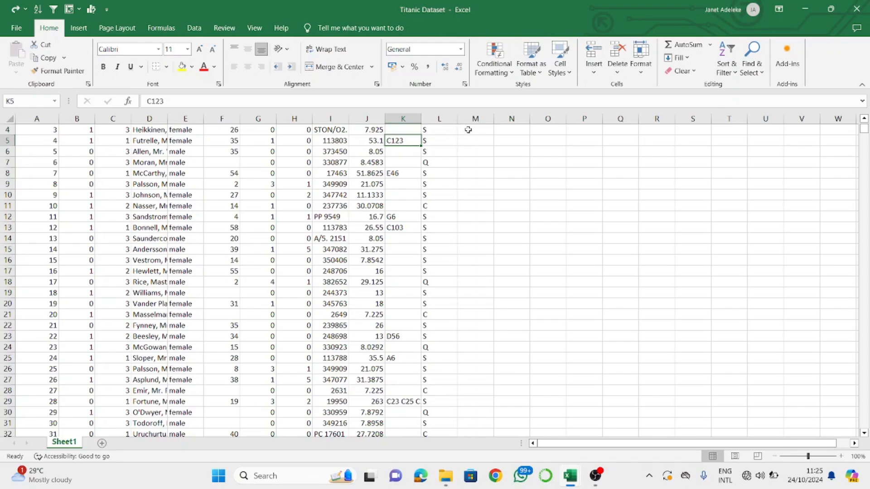
click(469, 130)
double_click(486, 131)
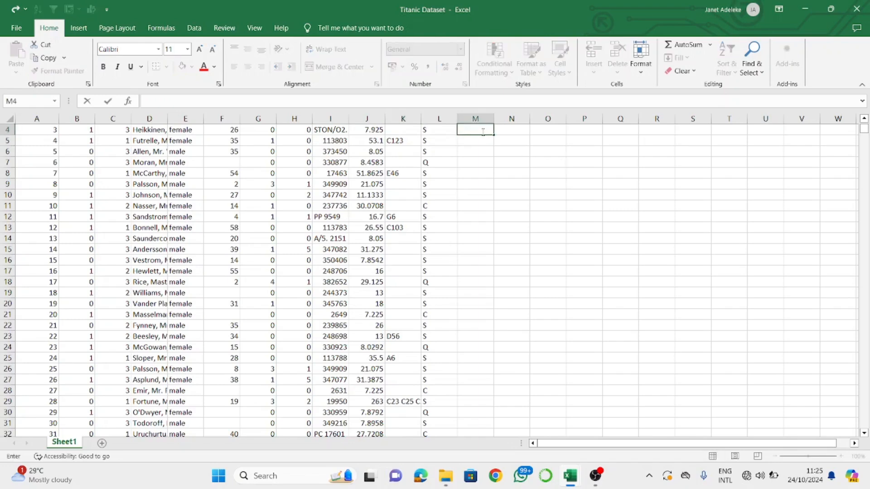
key(Escape)
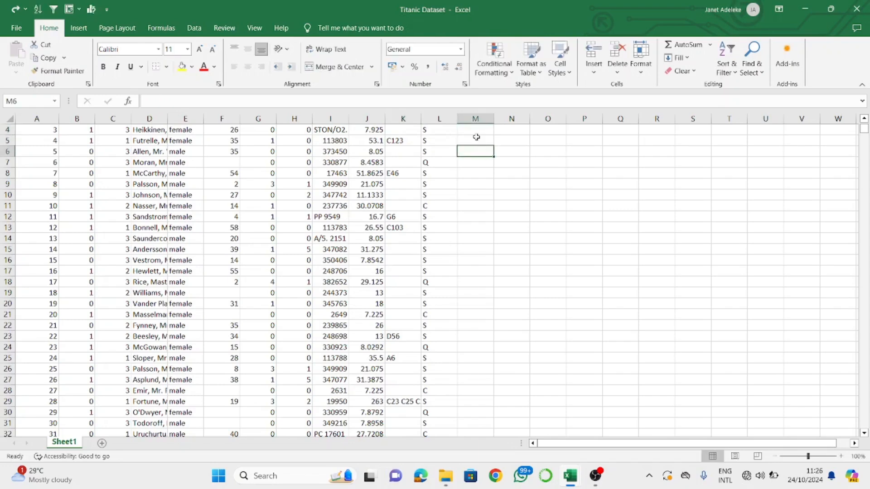
Try Merge & Center on the single cell K5 and undo it.
click(409, 142)
click(340, 66)
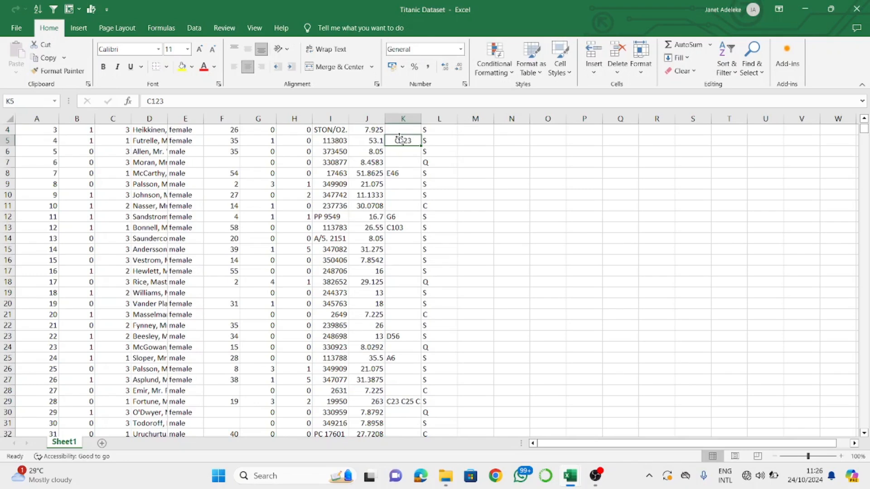
key(ctrl+z)
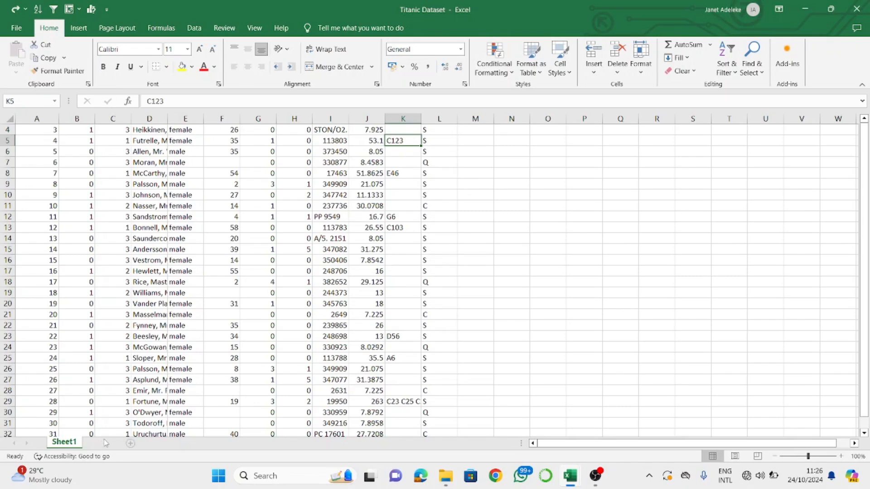
Add a new blank worksheet after Sheet1, and check the header row of the dataset on Sheet1.
click(103, 443)
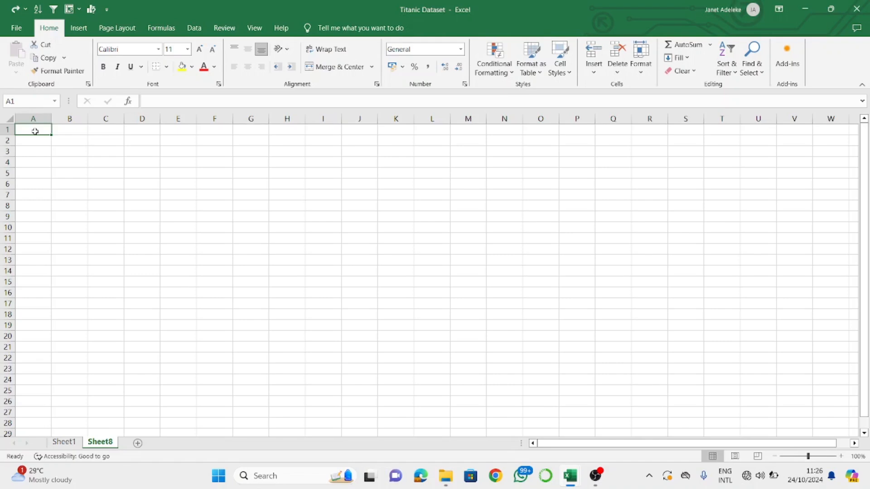
click(68, 442)
scroll(114, 359, up, 1)
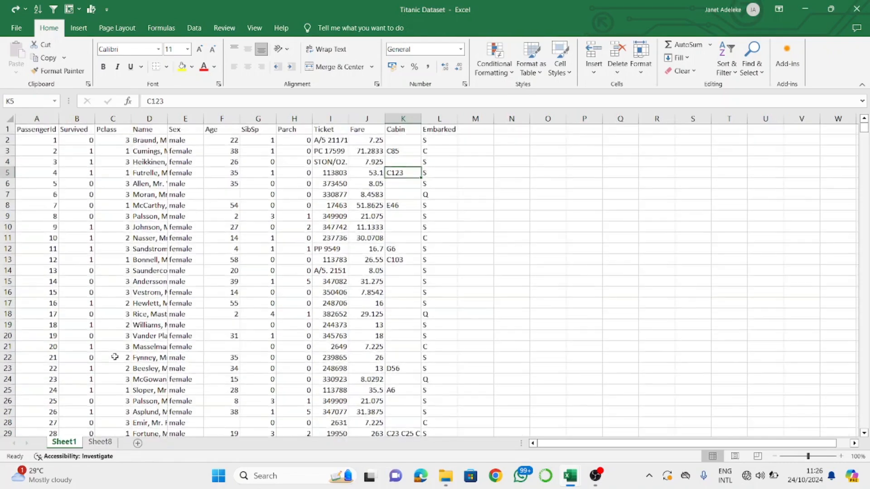
Merge and center the range A1:J4 on the blank sheet Sheet8.
click(99, 443)
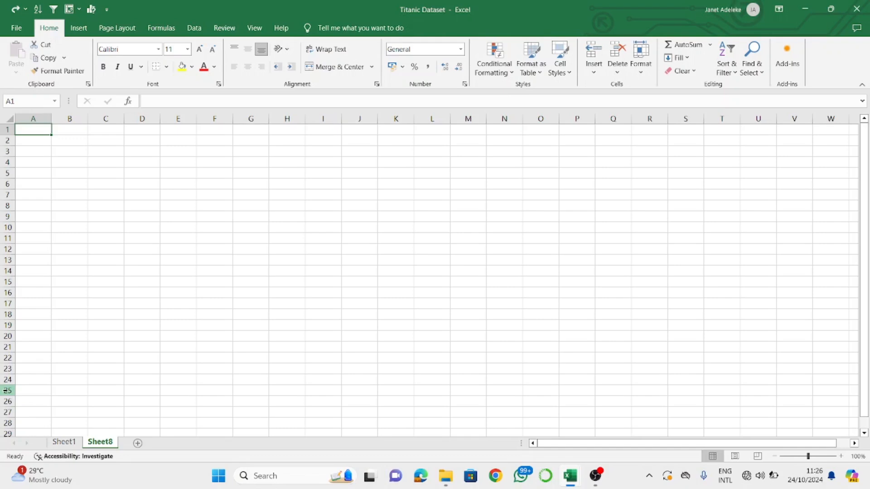
drag(29, 130, 359, 164)
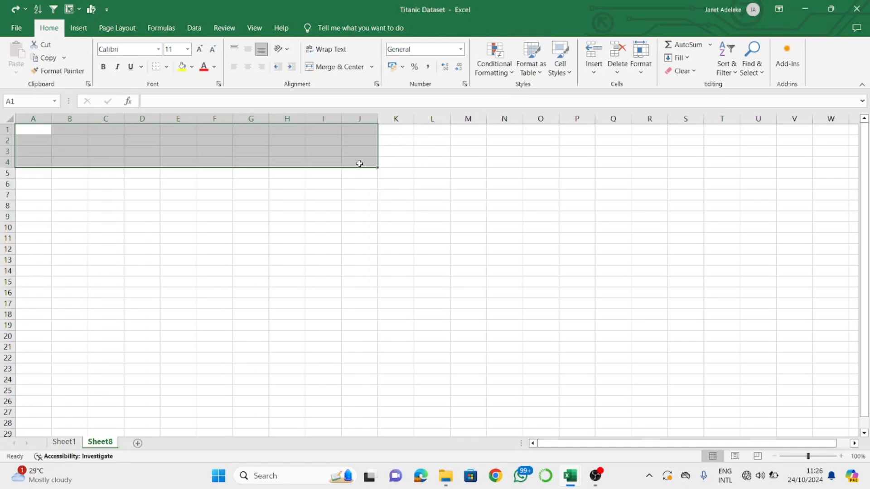
click(335, 67)
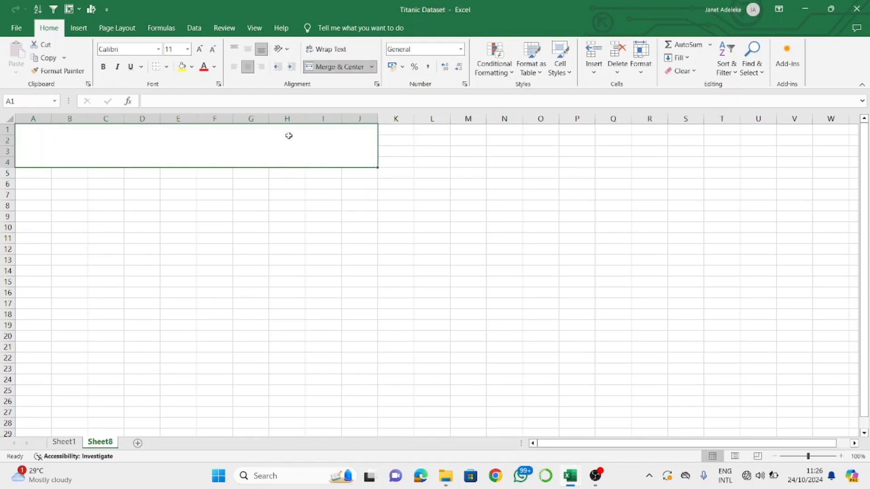
Move the selection in and out of the merged range A1:J4 to examine how it behaves as a cell.
key(Right)
key(Left)
key(Right)
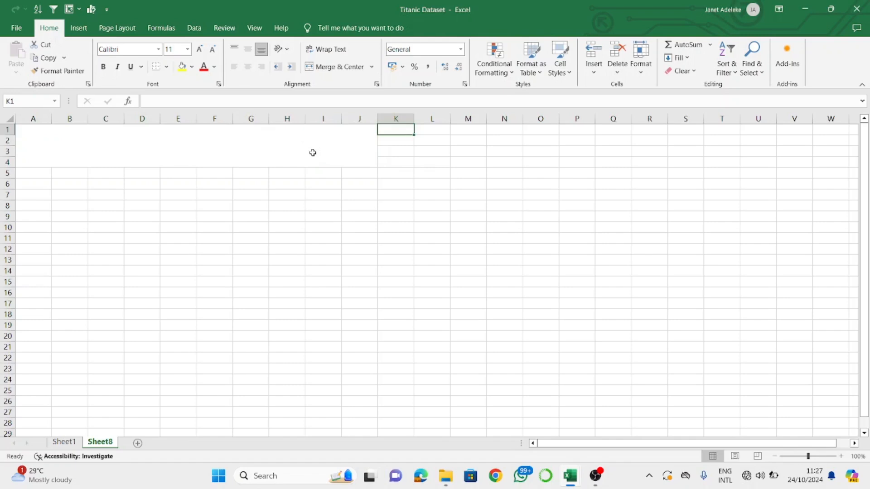
key(Left)
key(Down)
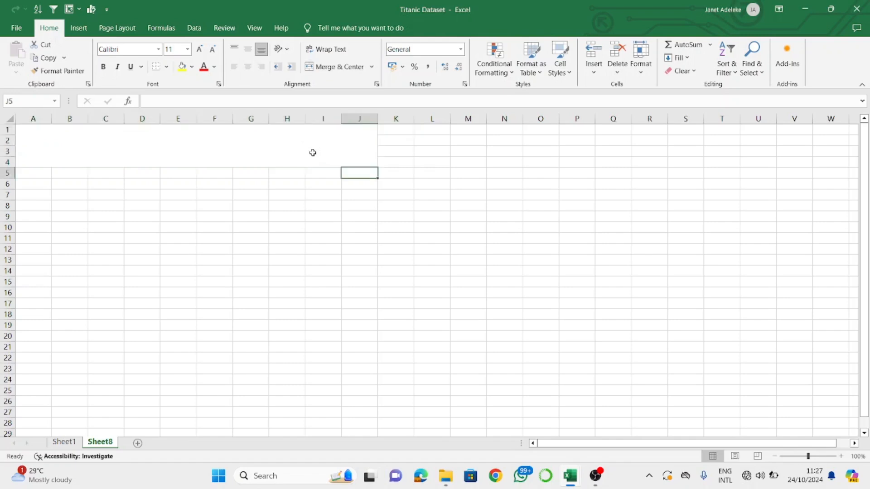
key(Up)
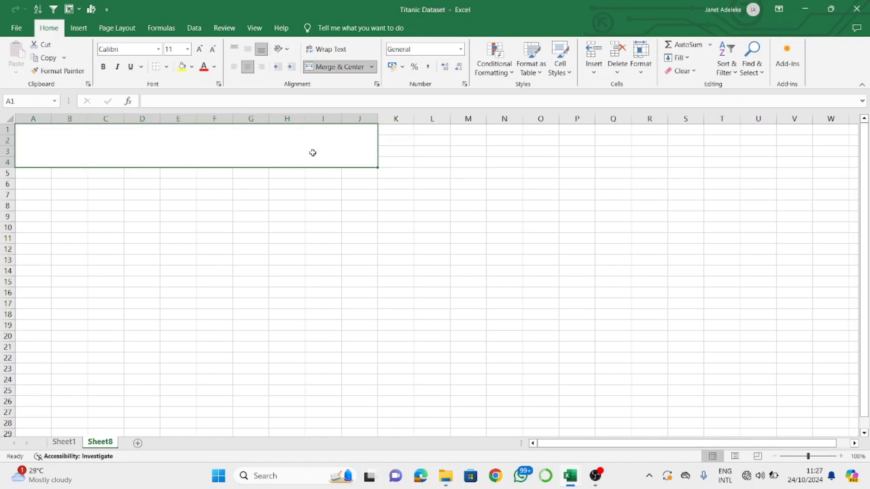
key(Down)
key(Up)
Enter the title "Report" in the merged cell A1:J4 and format it in bold at size 48.
double_click(313, 153)
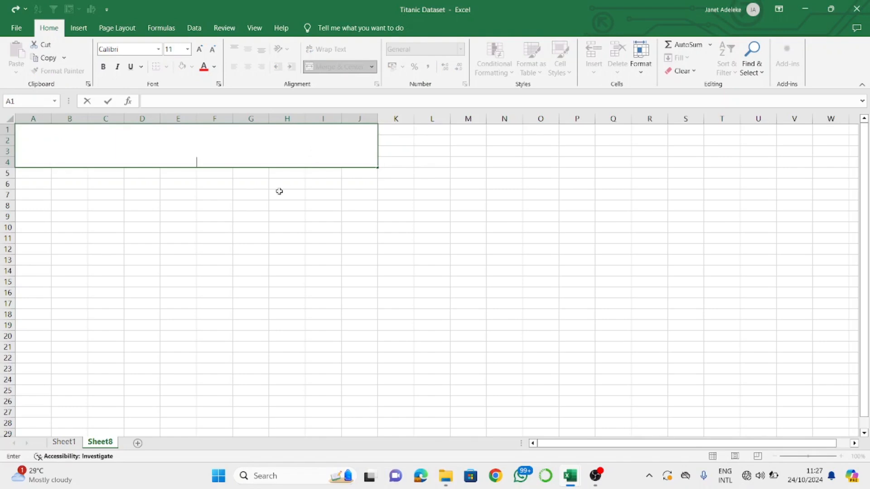
text(Report)
drag(218, 162, 161, 162)
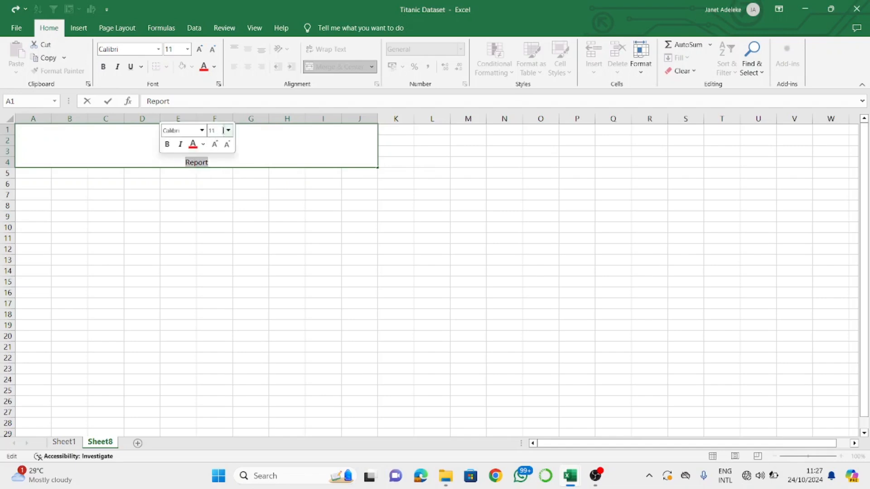
click(227, 130)
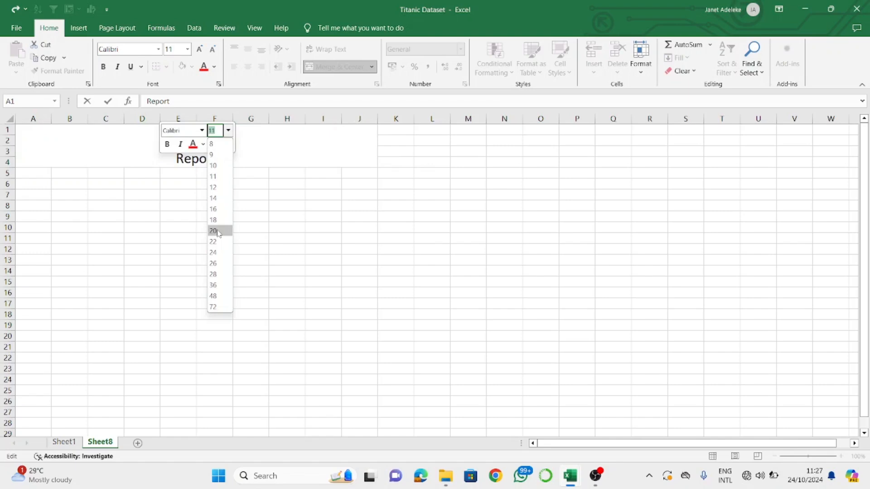
click(212, 296)
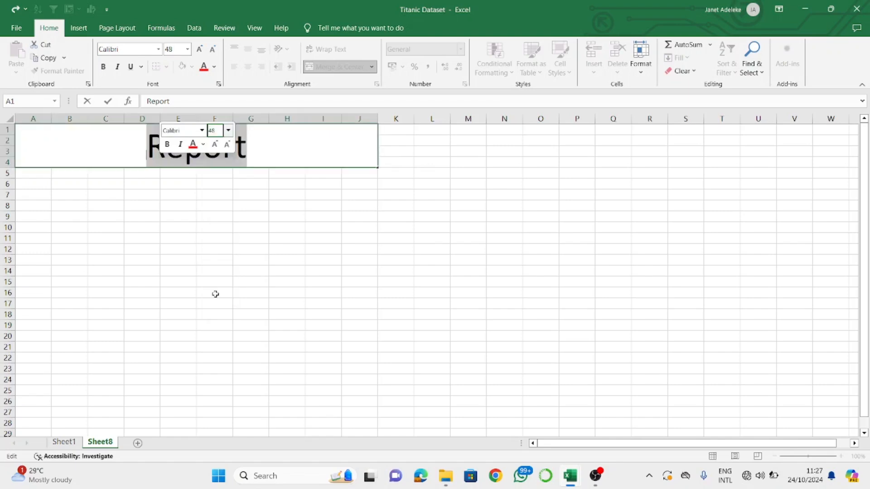
click(167, 144)
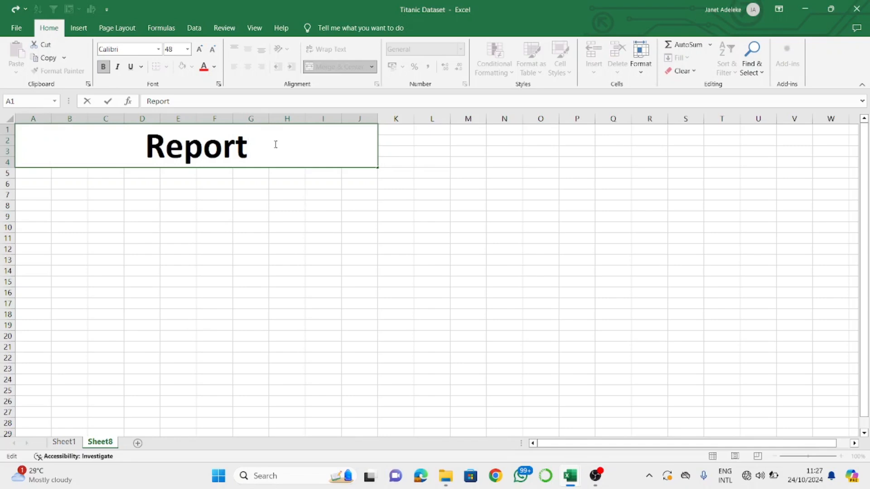
Look back at the dataset on Sheet1, and permanently delete the sheet Sheet8.
click(63, 443)
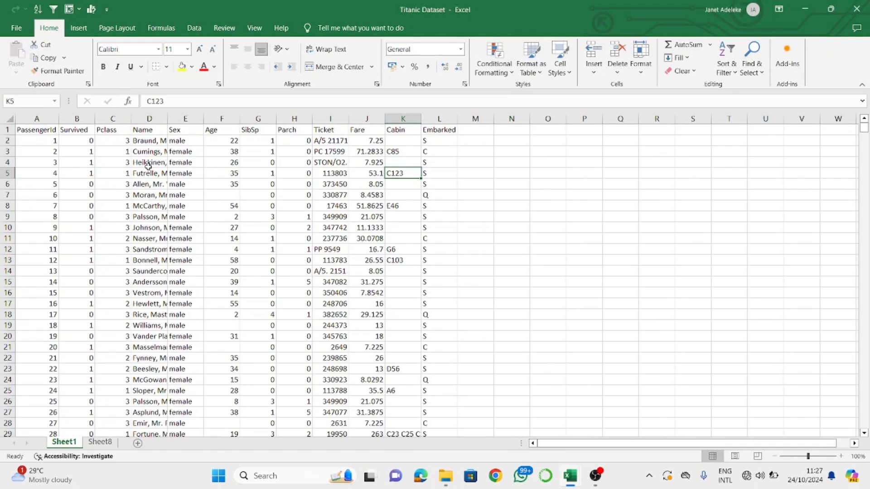
click(109, 221)
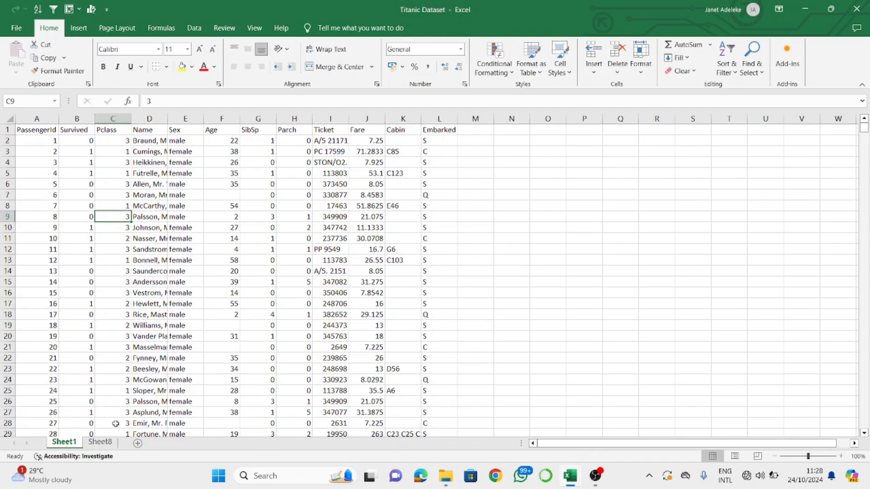
click(105, 441)
right_click(105, 442)
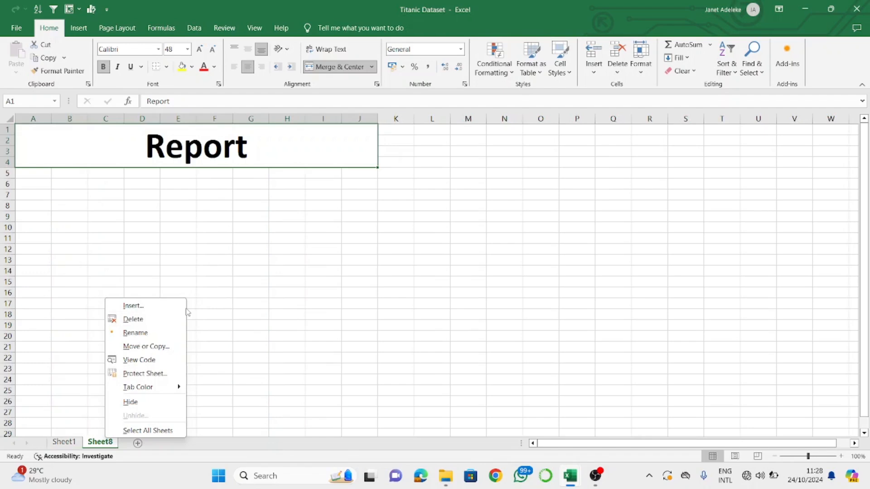
click(170, 320)
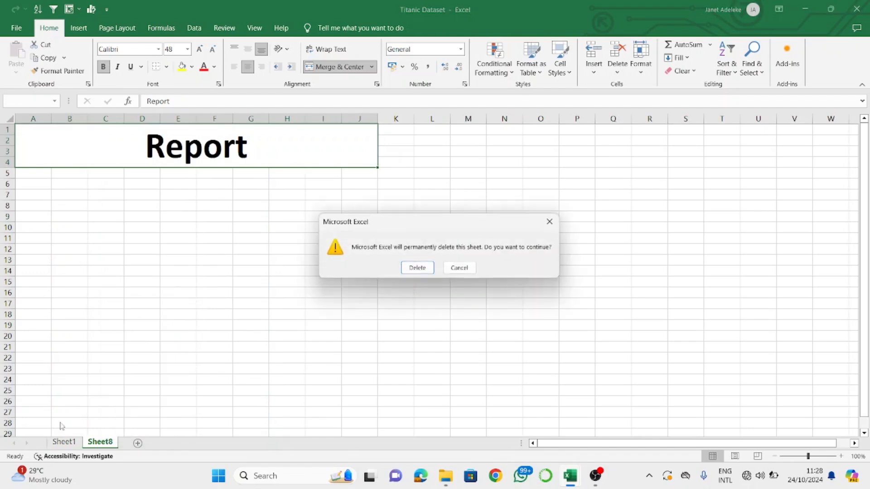
click(417, 268)
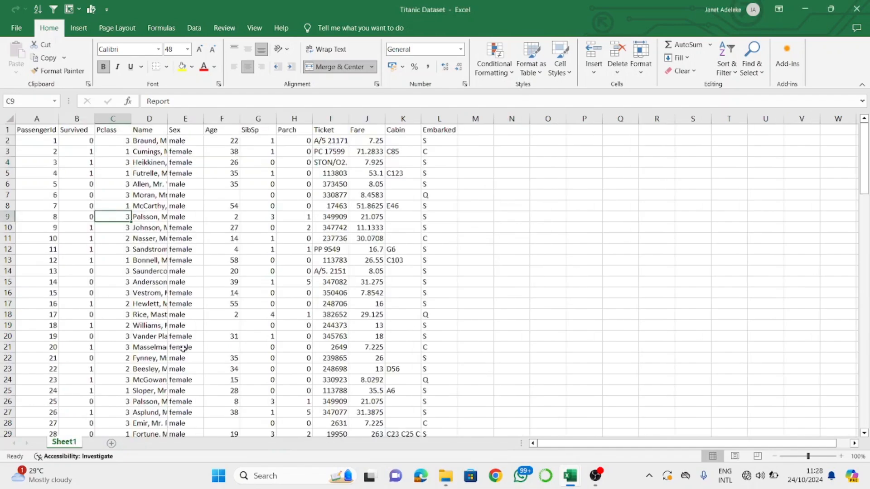
click(174, 271)
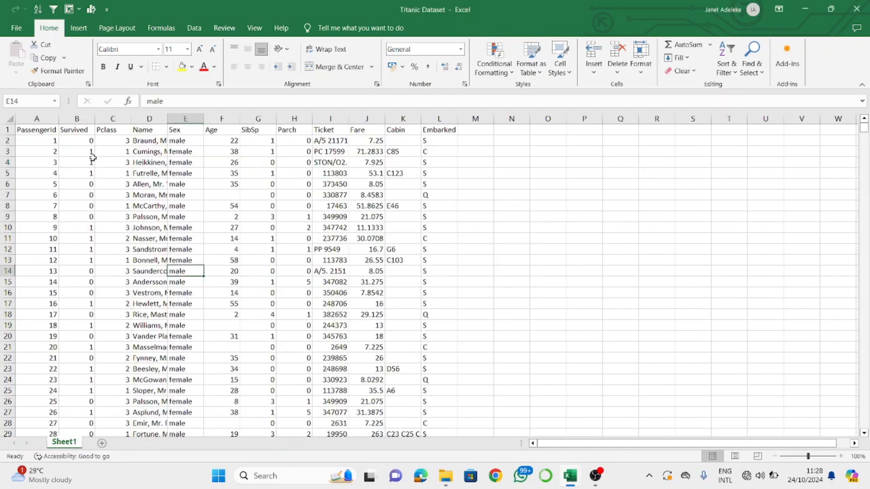
click(71, 185)
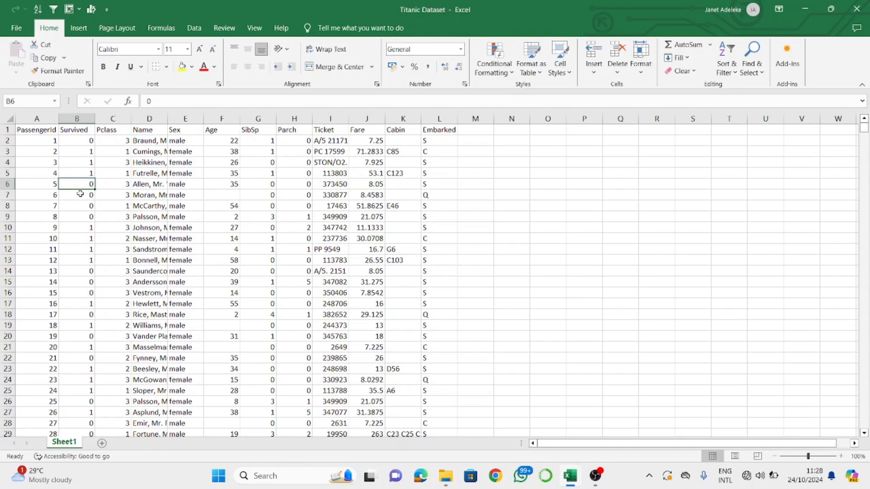
click(50, 138)
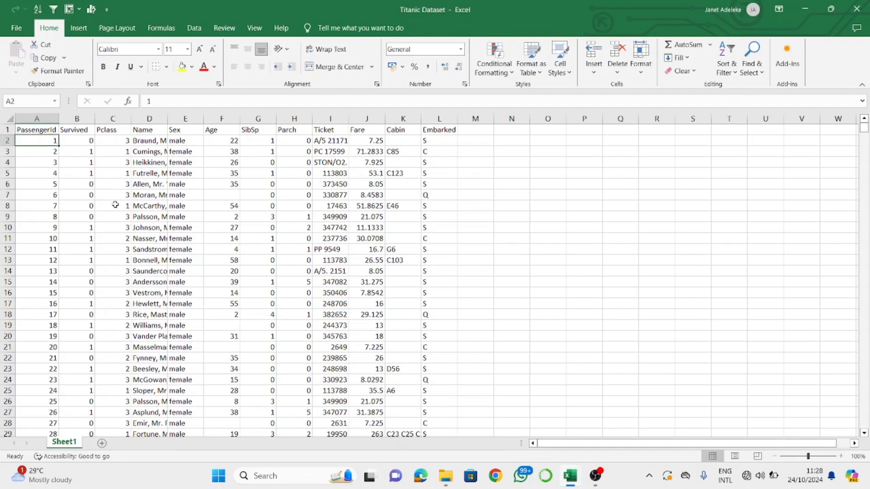
Select the dataset's full data range on Sheet1 and the entire worksheet in turn to compare the two selections.
key(ctrl+a)
click(127, 198)
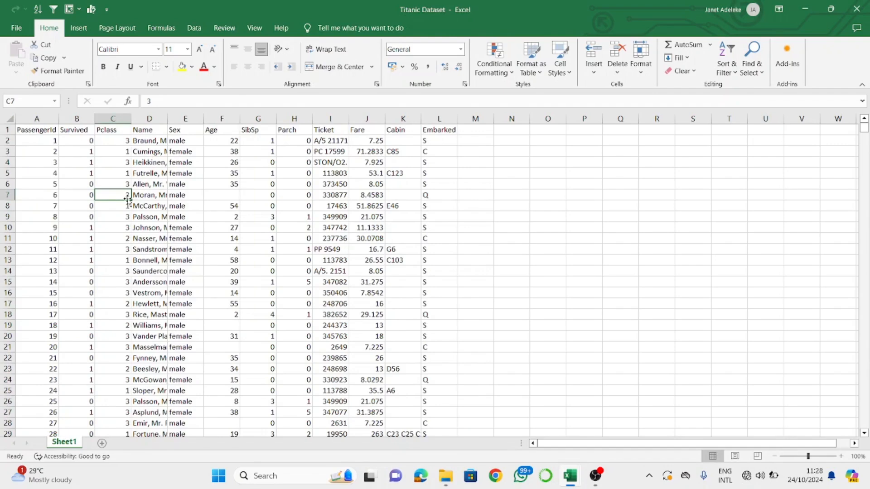
key(ctrl+a)
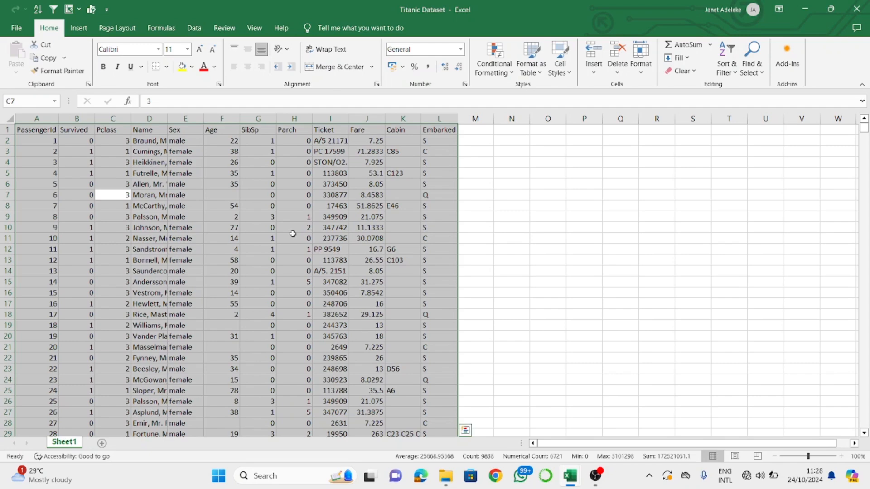
click(119, 249)
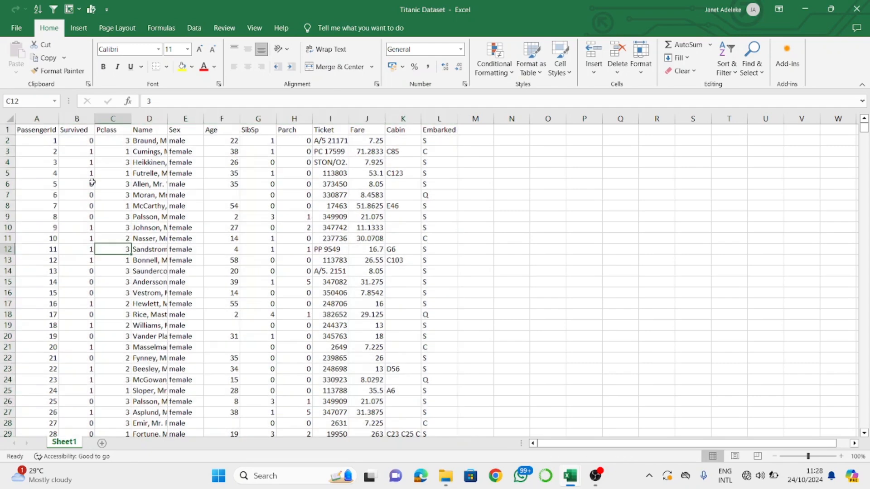
click(8, 119)
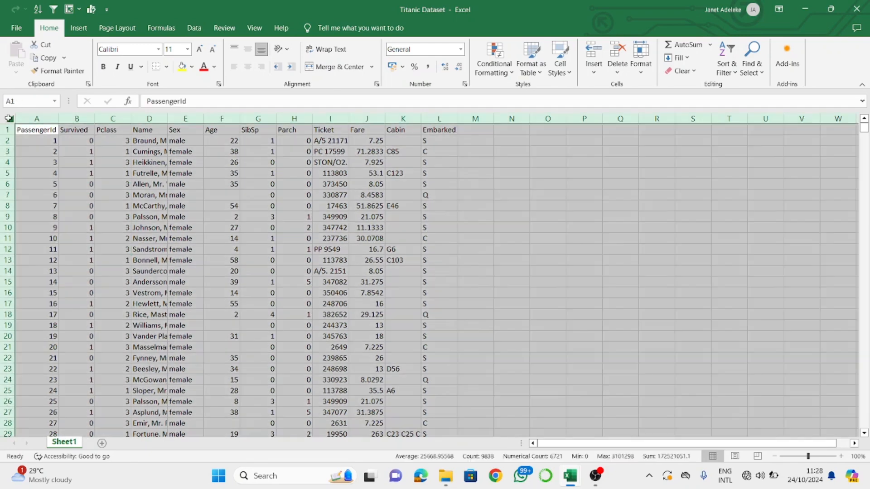
click(80, 239)
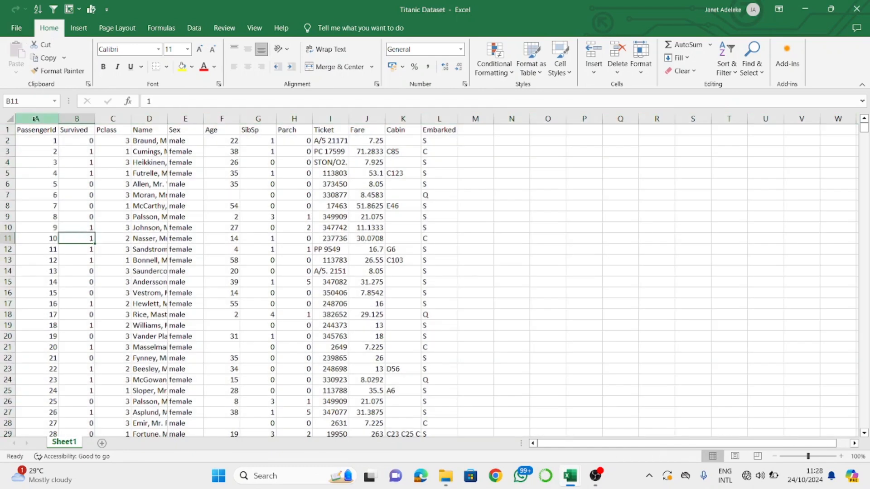
click(40, 186)
key(ctrl+a)
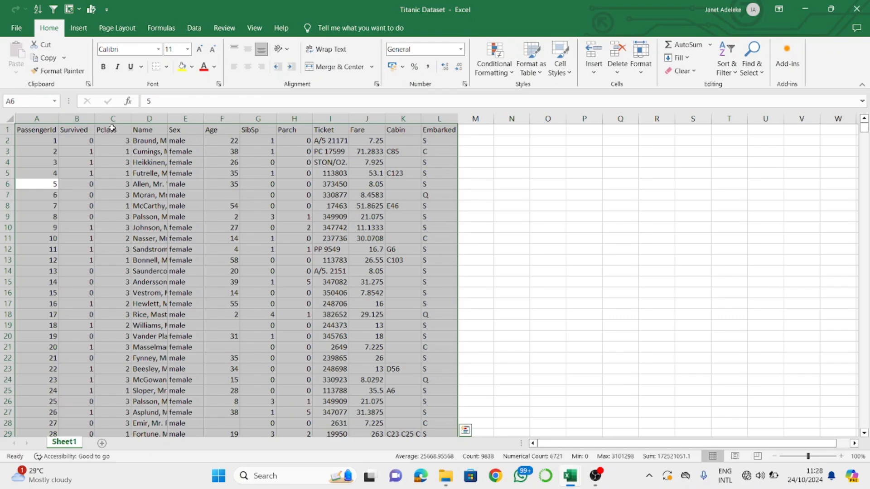
Look over the workbook's file management commands and return to the dataset on Sheet1.
click(15, 28)
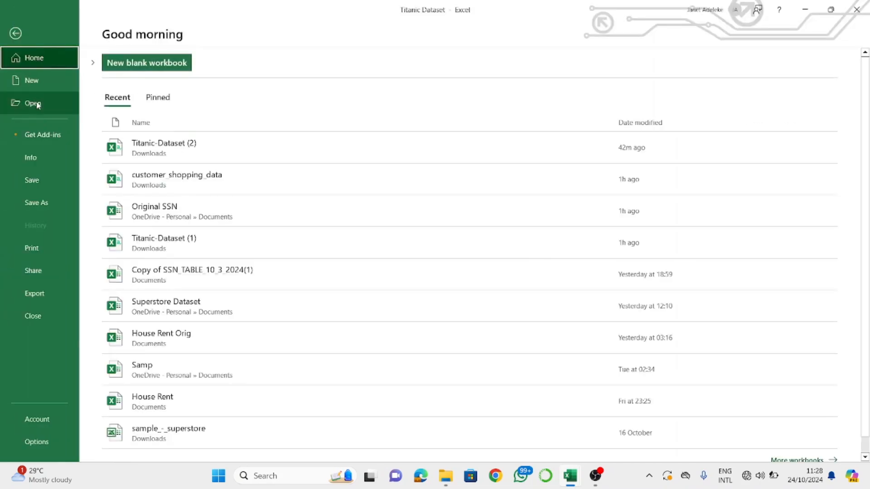
click(27, 37)
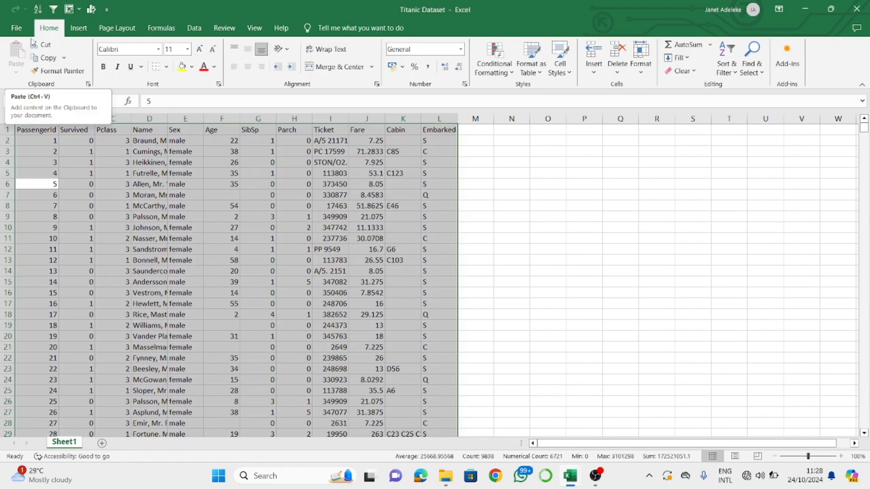
click(76, 215)
click(69, 187)
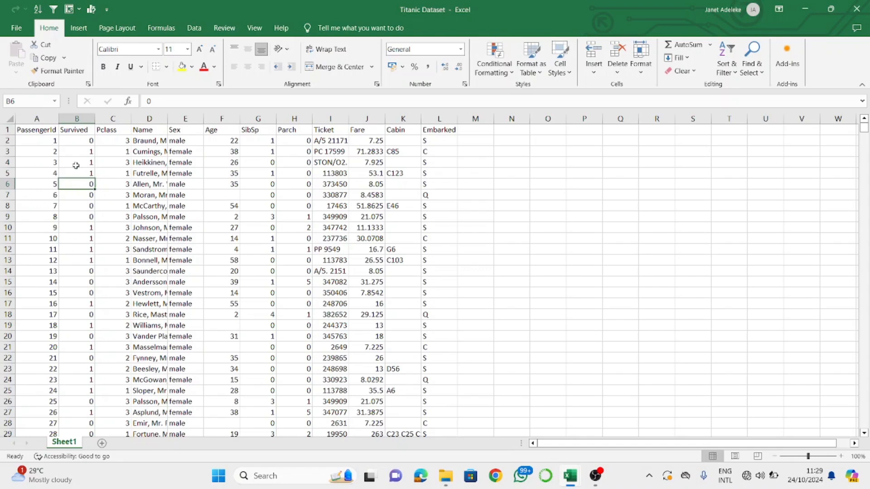
click(16, 27)
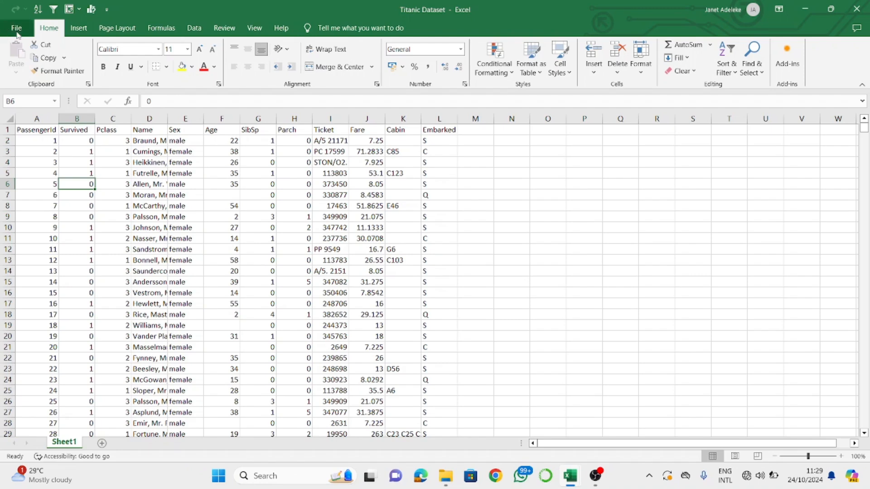
click(17, 32)
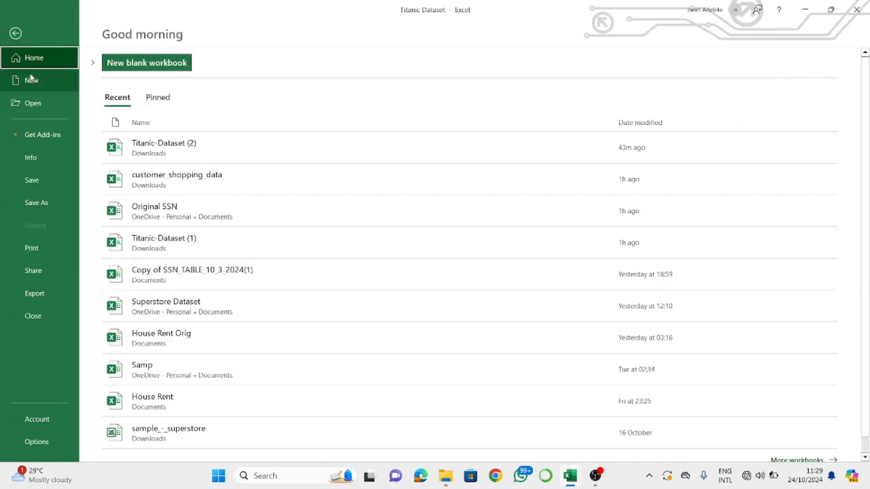
click(17, 34)
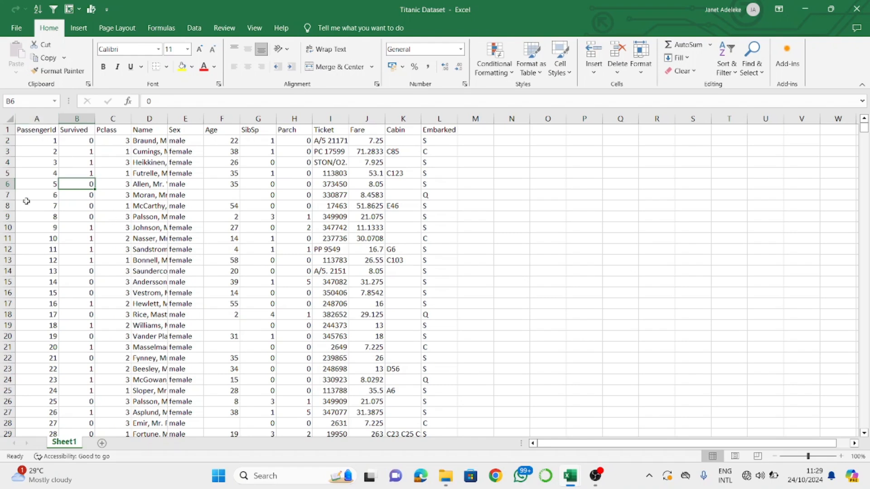
Copy the entire dataset from Sheet1 and paste it into a new worksheet starting at cell A1.
click(51, 204)
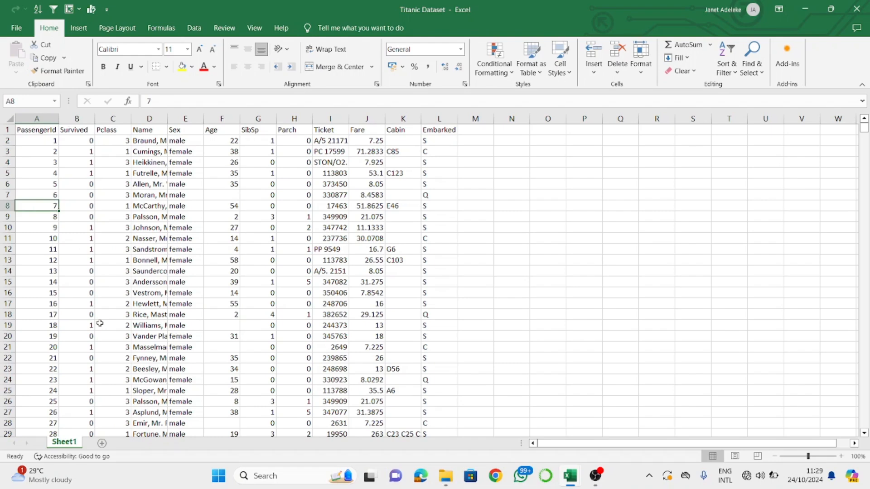
key(ctrl+a)
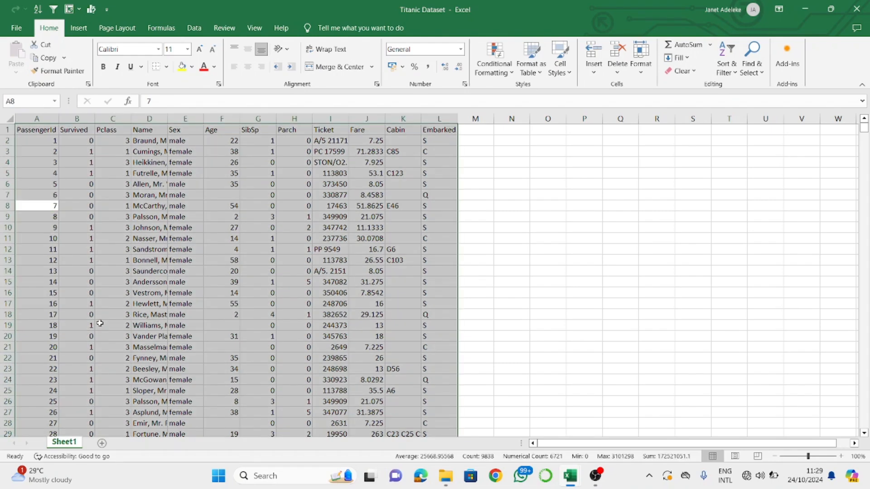
key(ctrl+c)
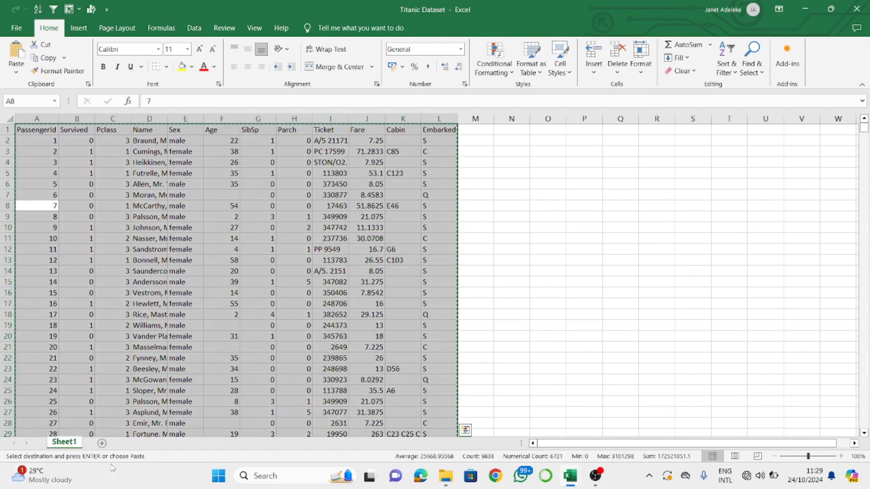
click(102, 443)
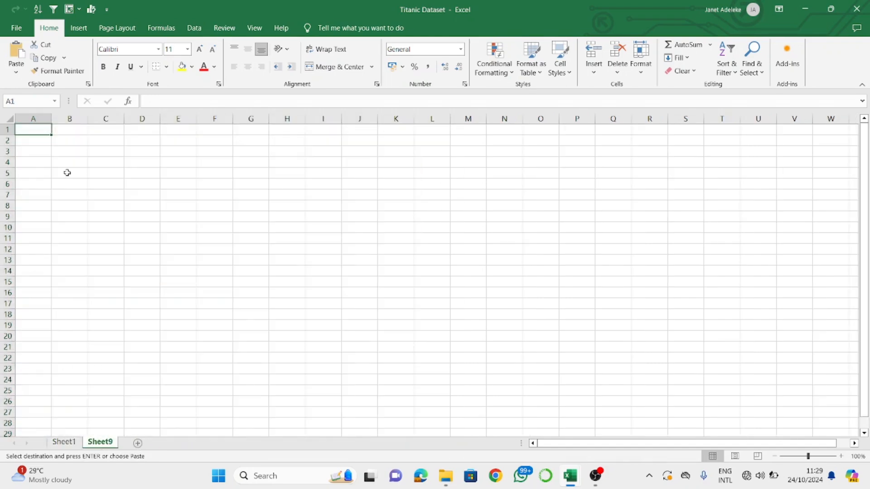
key(ctrl+v)
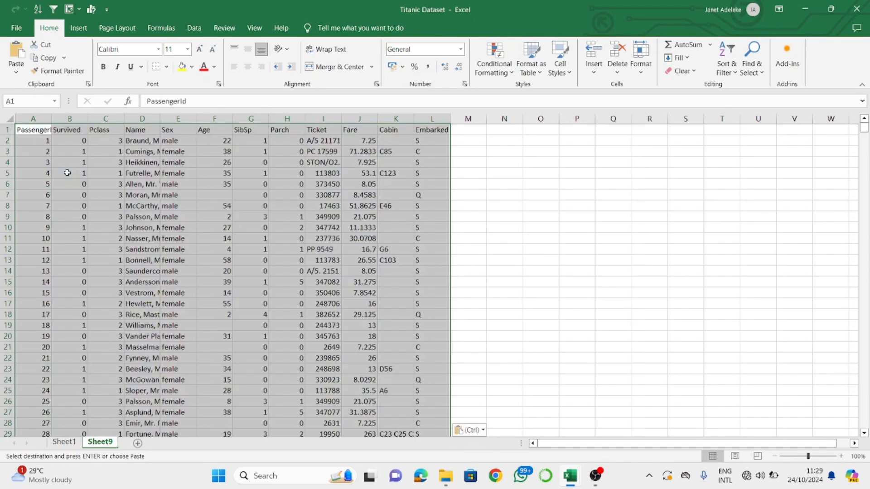
Undo the dataset paste and delete the added worksheet Sheet9.
click(154, 227)
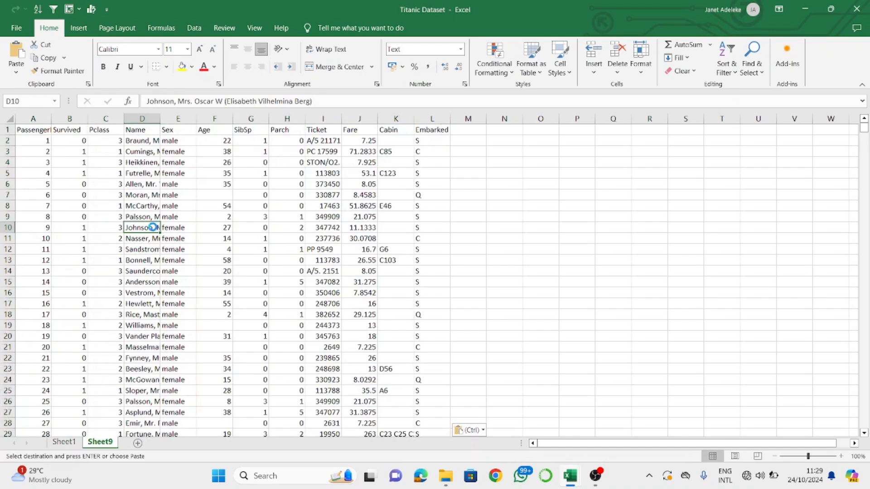
key(ctrl+z)
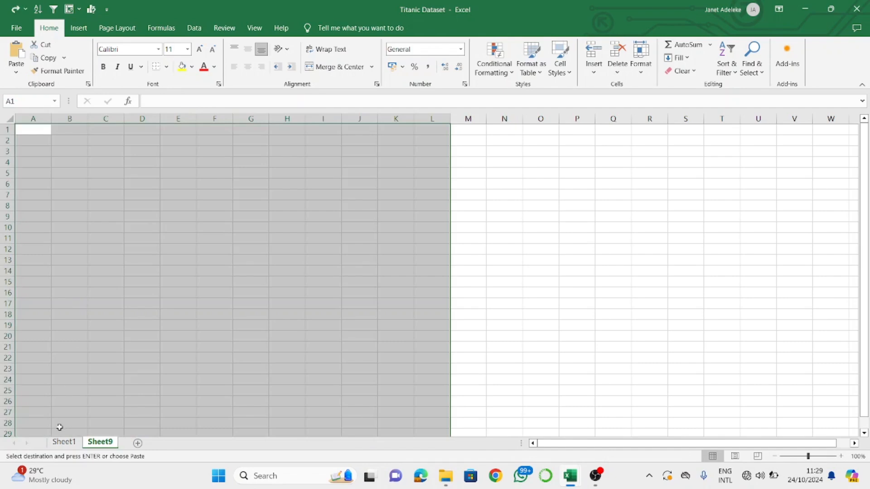
right_click(96, 441)
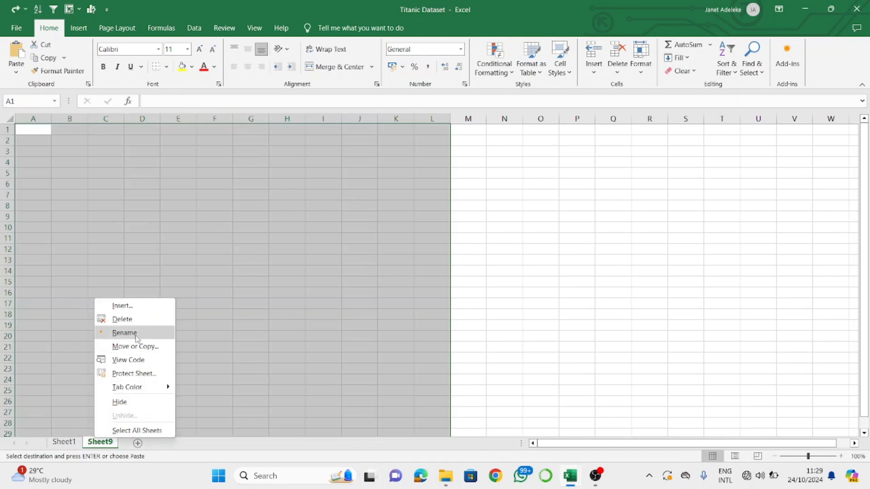
click(144, 325)
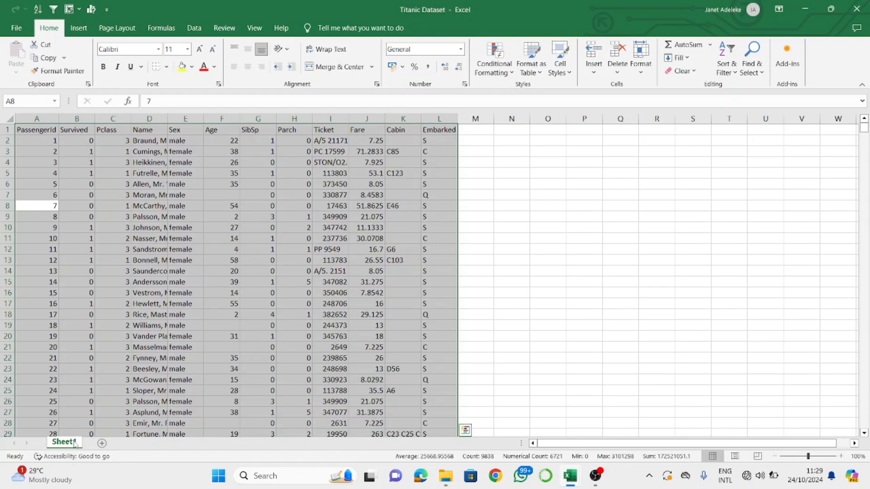
Create a copy of Sheet1 within Titanic Dataset.xlsx, placed before Sheet1.
click(99, 379)
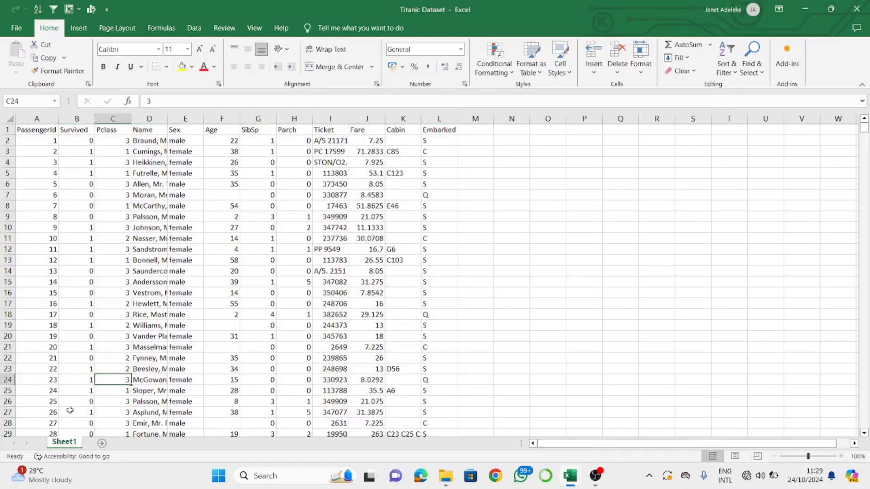
right_click(56, 443)
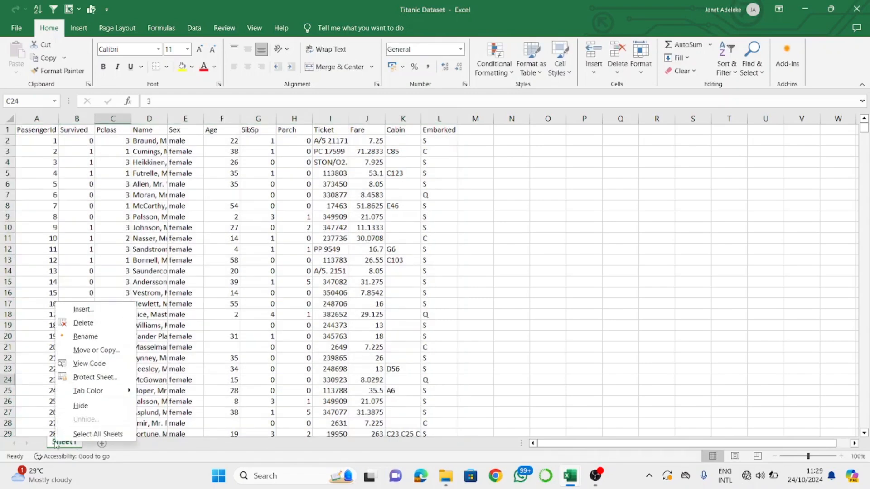
click(98, 352)
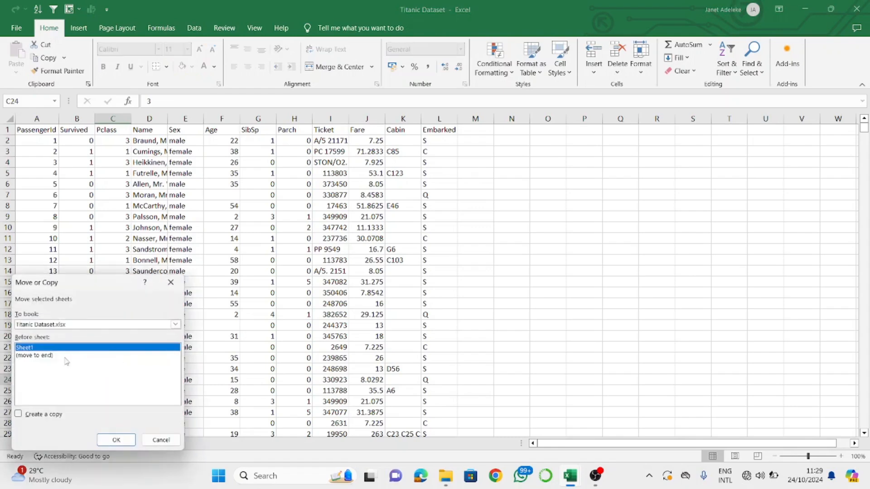
click(17, 415)
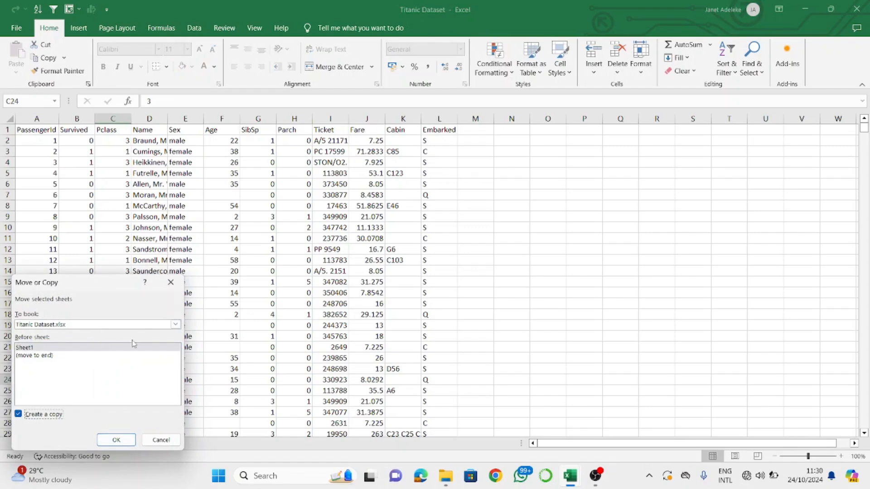
click(127, 442)
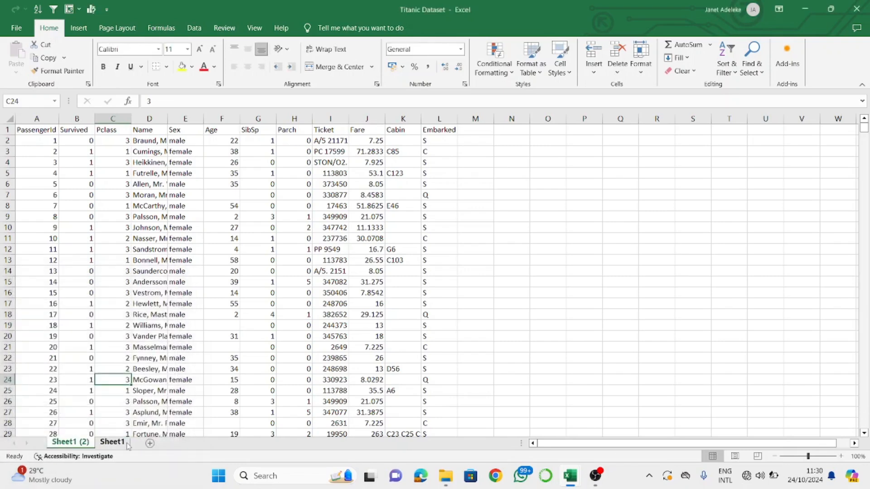
Switch back and forth between Sheet1 and its copy to compare their contents.
click(125, 444)
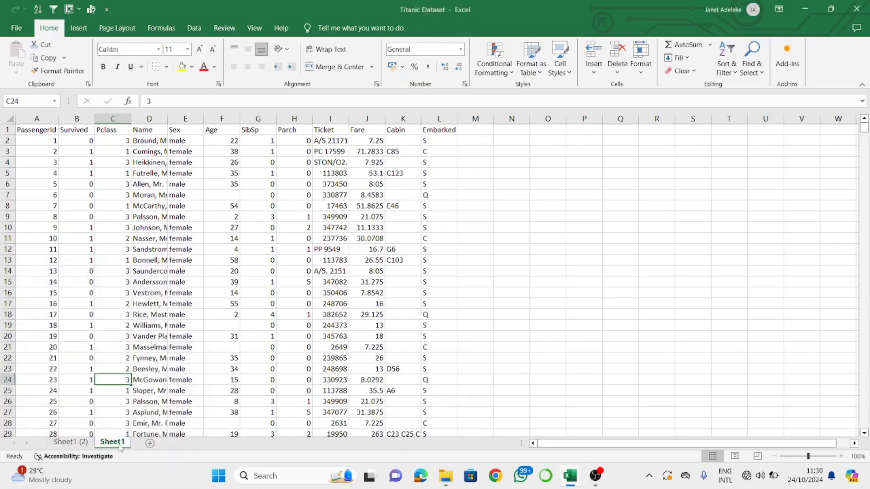
click(83, 446)
click(122, 443)
click(70, 443)
click(112, 442)
double_click(114, 442)
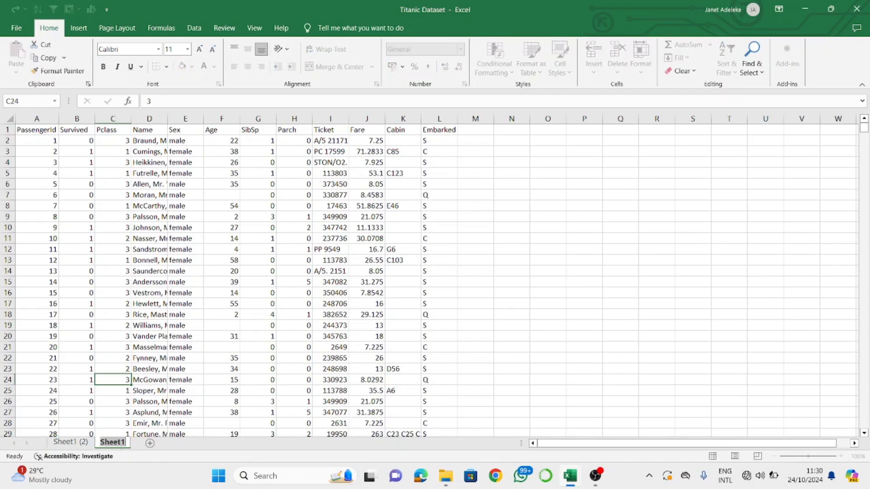
click(84, 443)
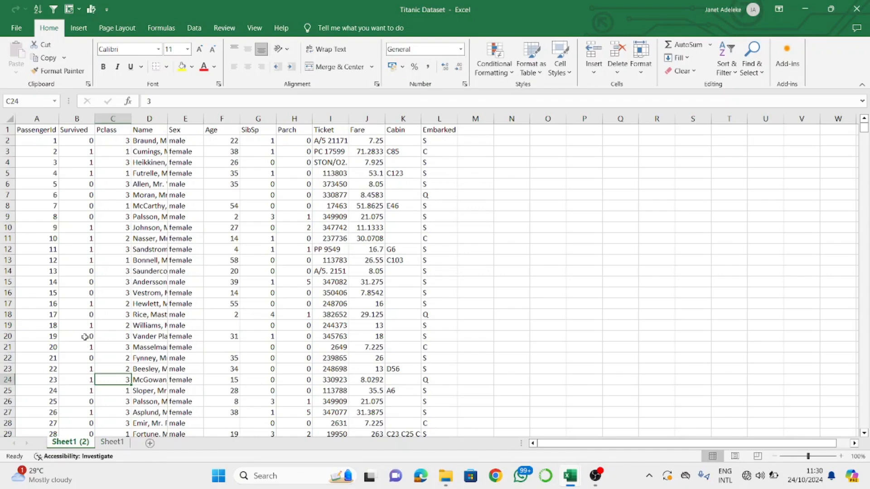
Rename the original Sheet1 as "Woeksheet".
double_click(119, 442)
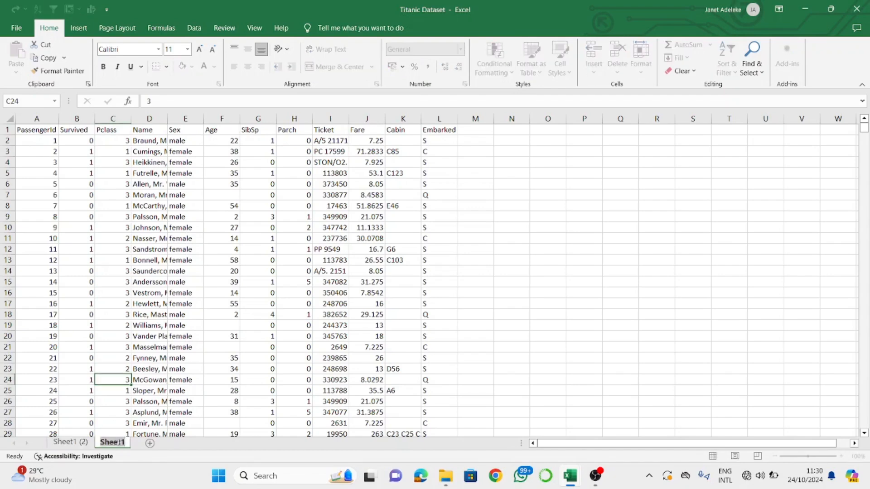
key(BackSpace)
text(Woeksheet)
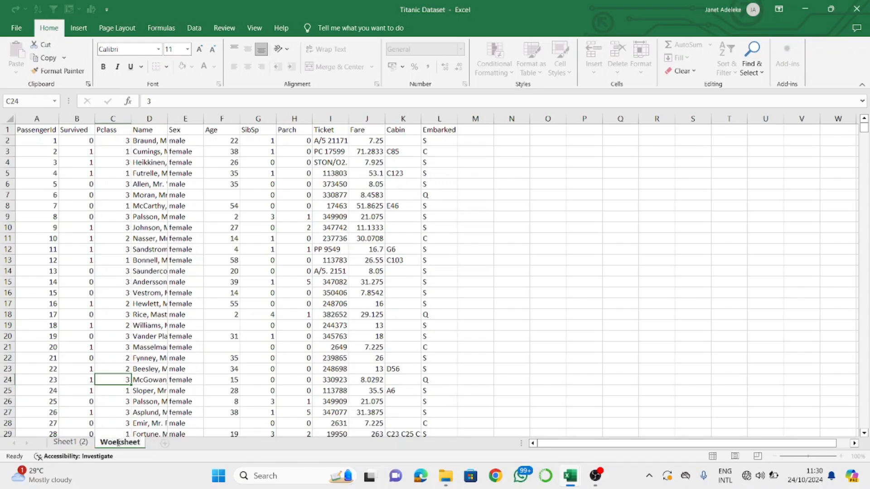
key(Return)
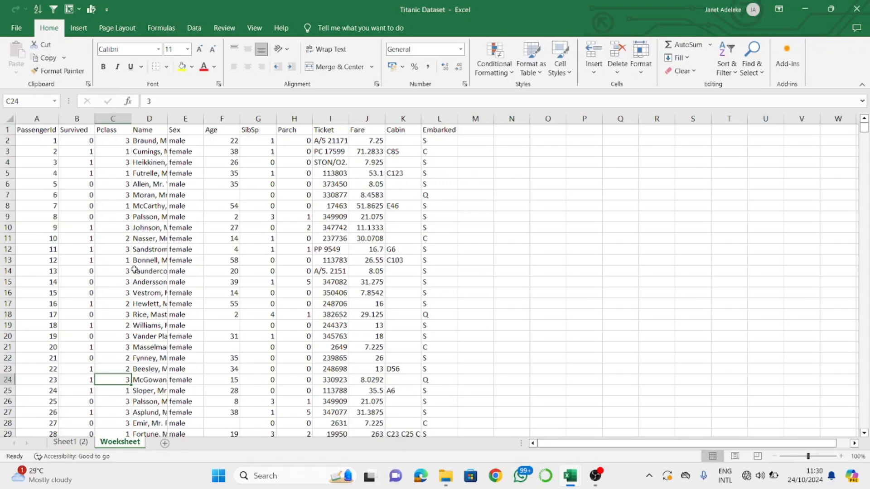
Auto-fit the width of the Name column so the full passenger names fit.
click(150, 197)
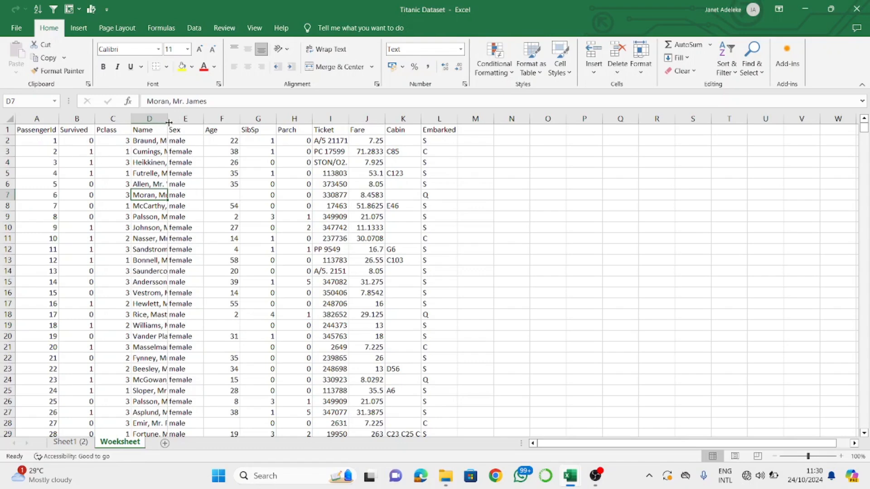
click(39, 166)
click(54, 131)
click(70, 130)
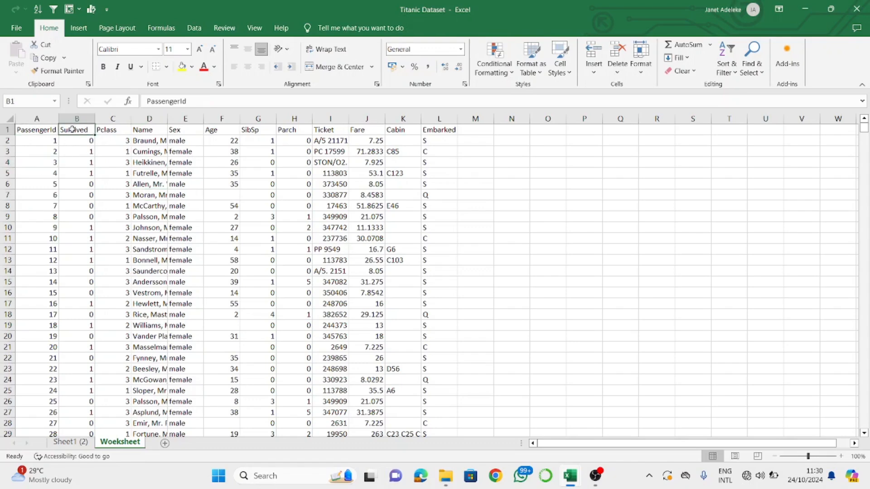
click(114, 127)
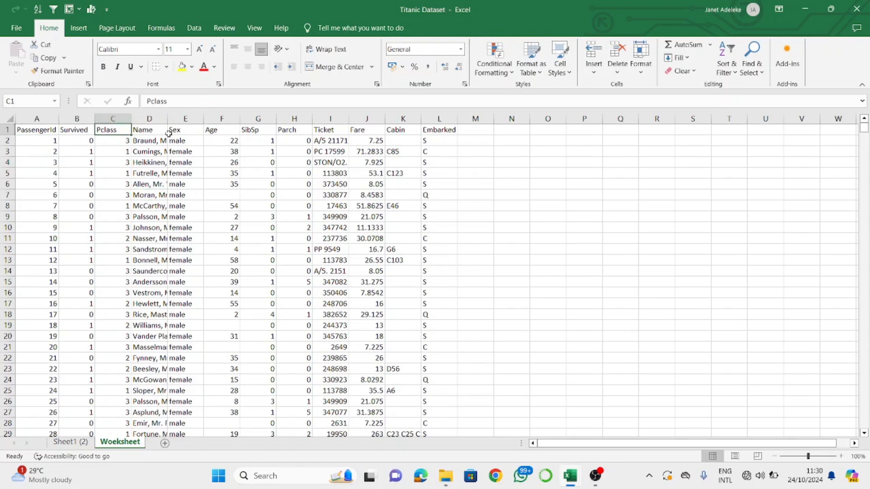
click(154, 140)
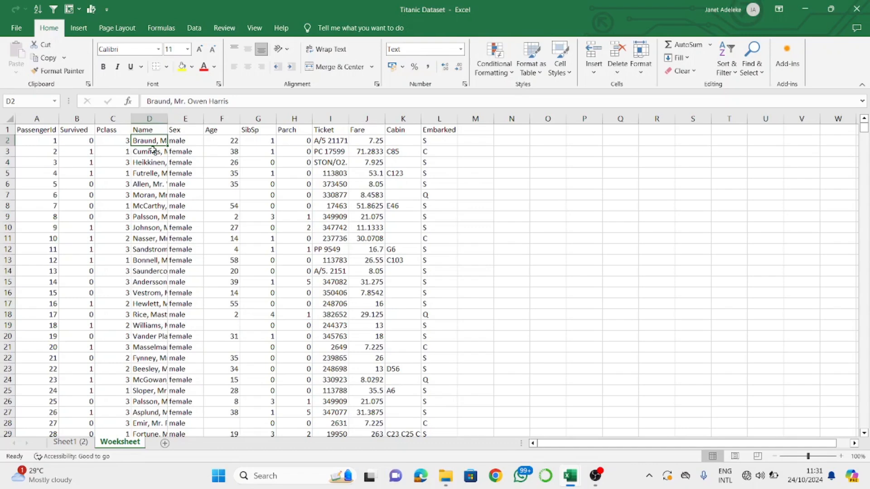
double_click(167, 119)
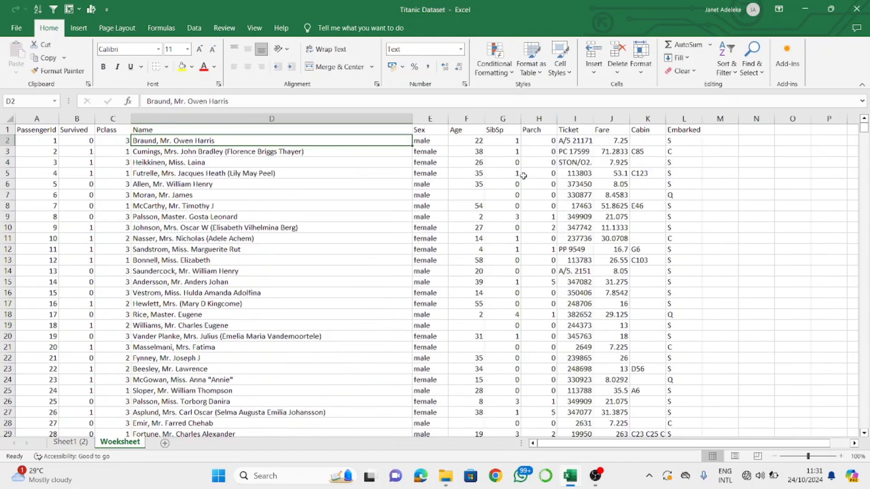
Look through the full entries in the Name column.
scroll(521, 175, down, 2)
scroll(521, 175, up, 2)
click(181, 195)
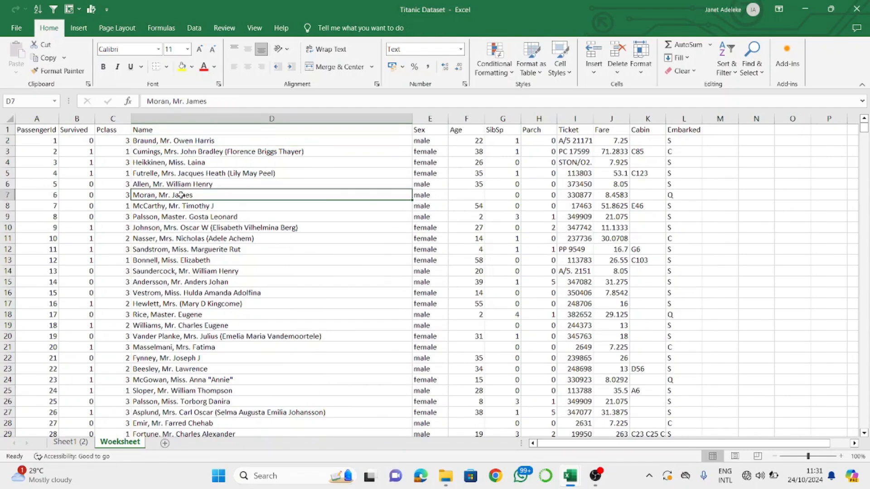
click(183, 184)
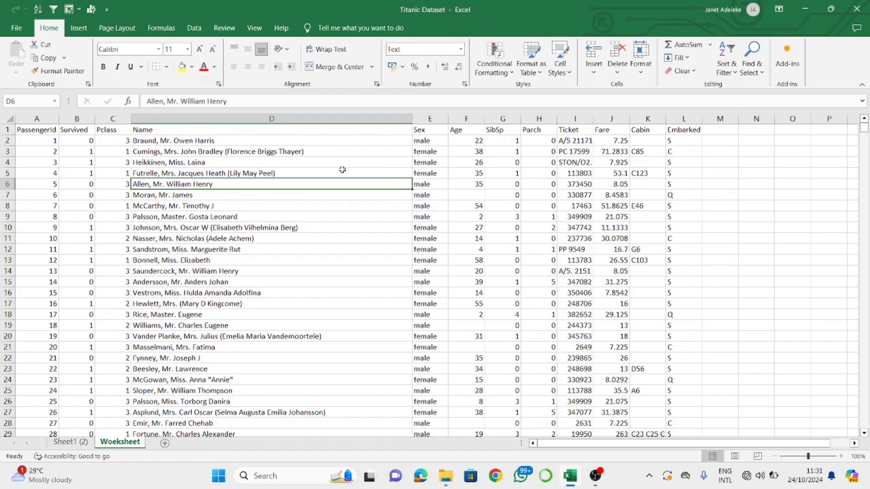
click(287, 163)
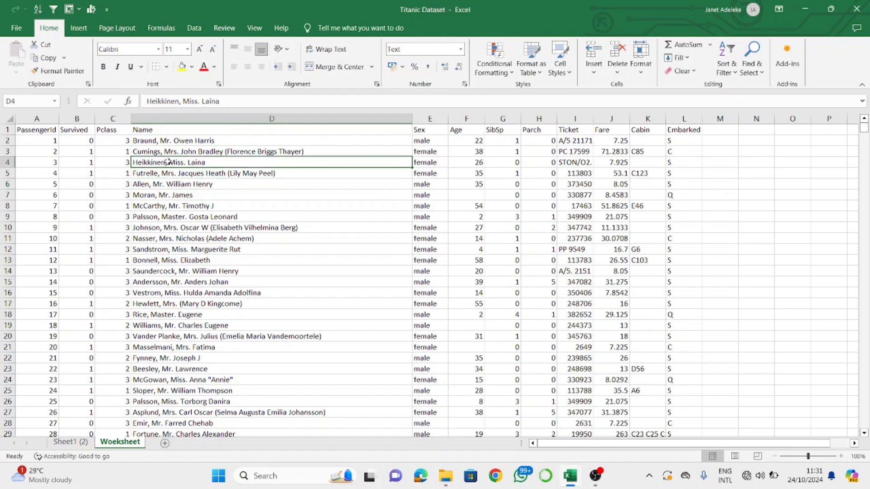
click(330, 232)
click(146, 370)
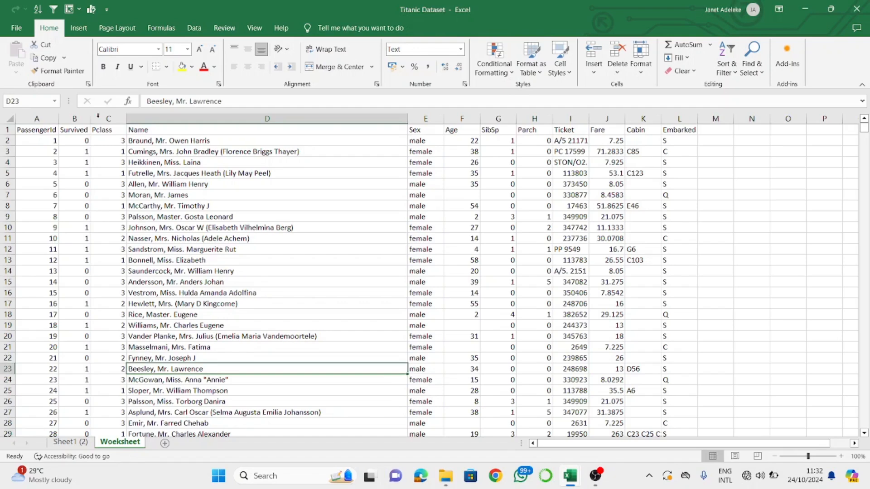
Convert the whole dataset range A1:L892 on the Woeksheet sheet into a table with headers.
click(83, 30)
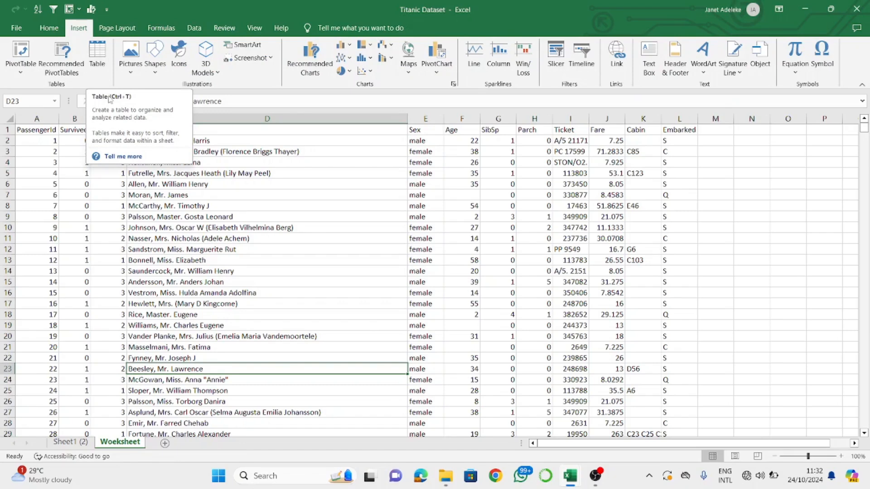
click(218, 192)
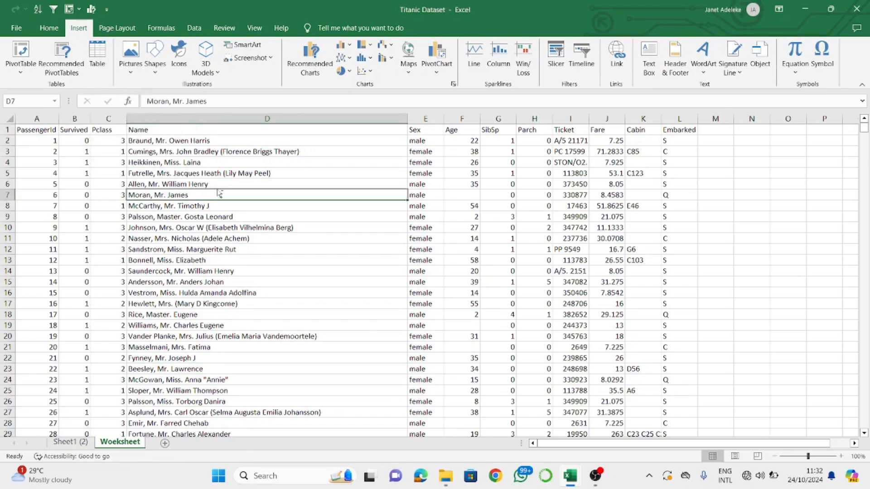
key(ctrl+a)
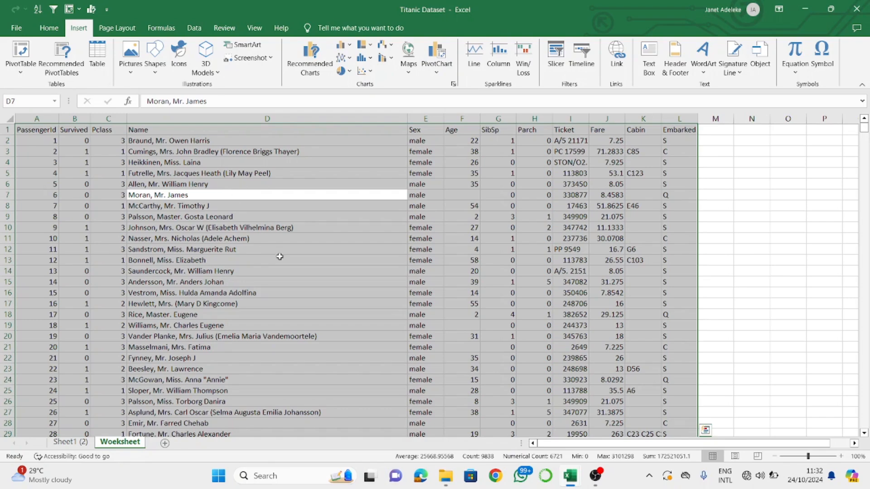
key(ctrl+t)
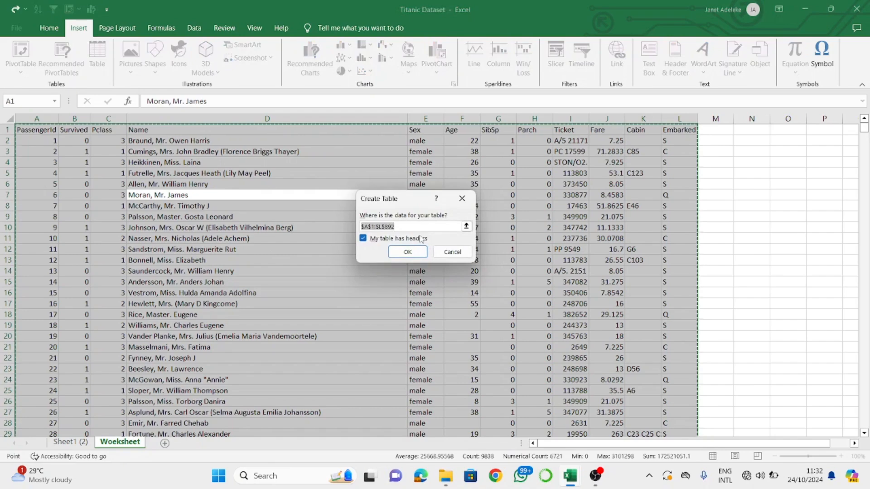
click(404, 256)
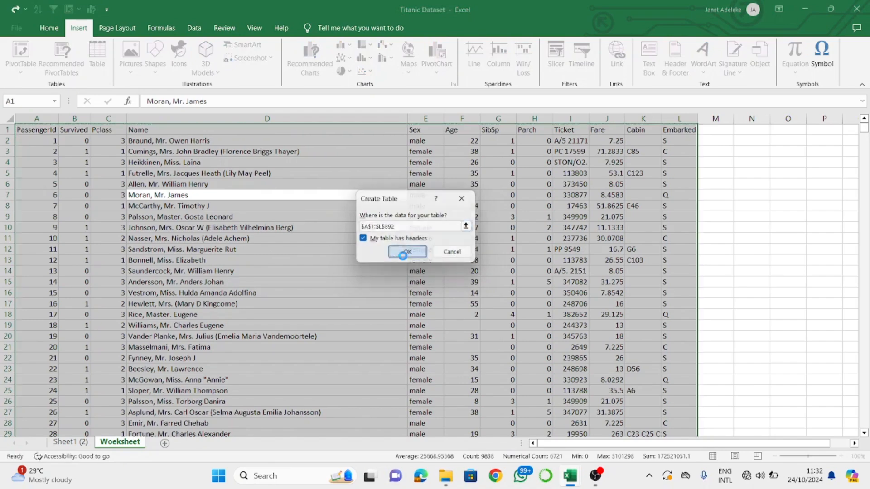
click(334, 237)
click(265, 217)
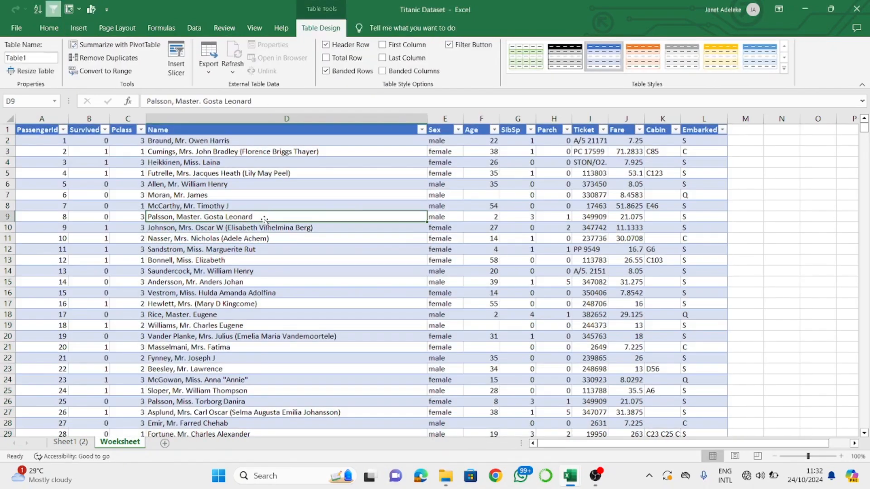
scroll(263, 215, down, 4)
scroll(263, 215, up, 4)
Apply the Number format to the PassengerId column.
click(42, 119)
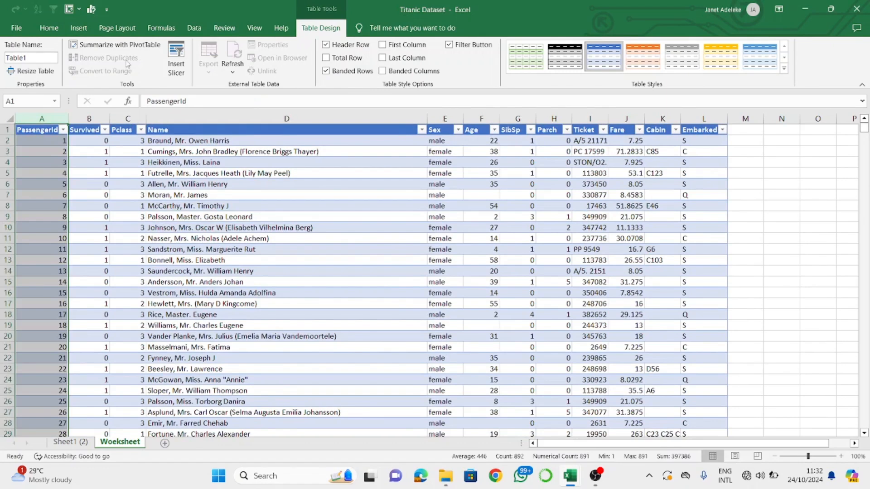
click(49, 28)
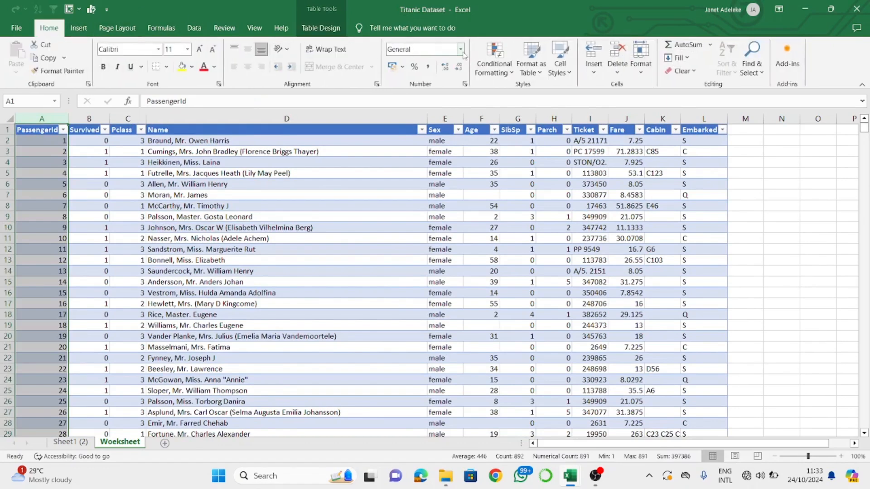
click(462, 51)
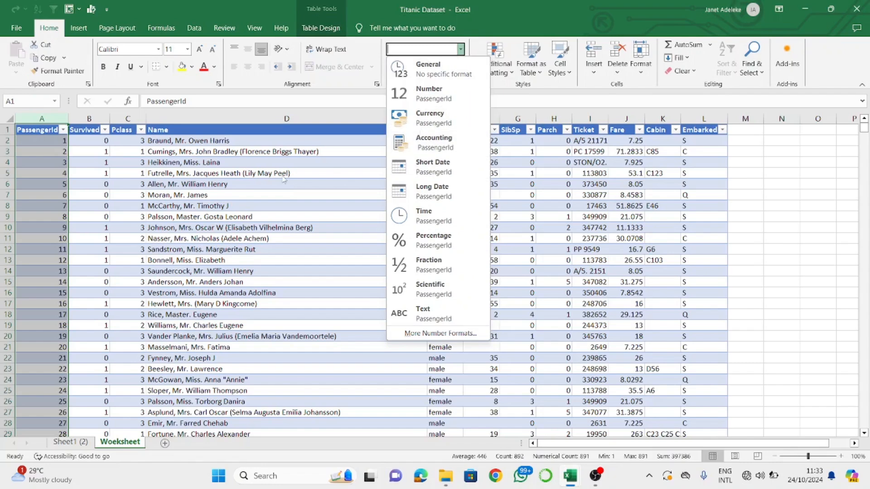
click(443, 100)
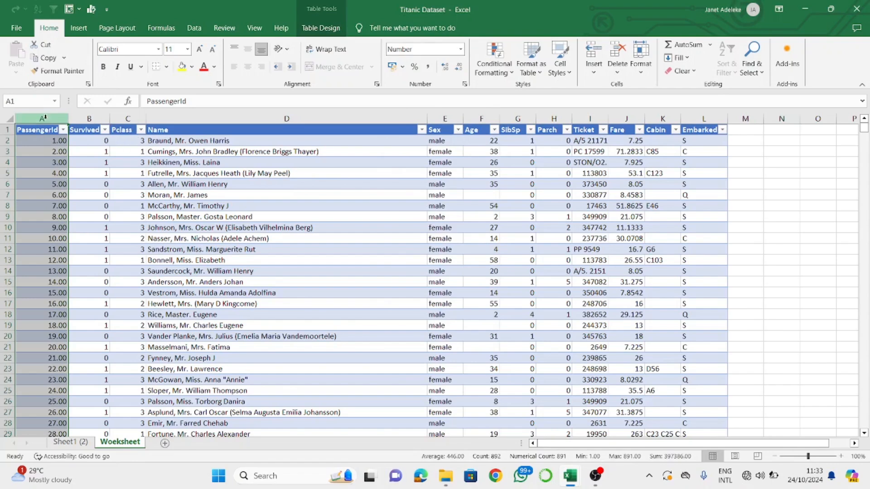
Extend the Number format across the PassengerId, Survived and Pclass columns.
click(87, 118)
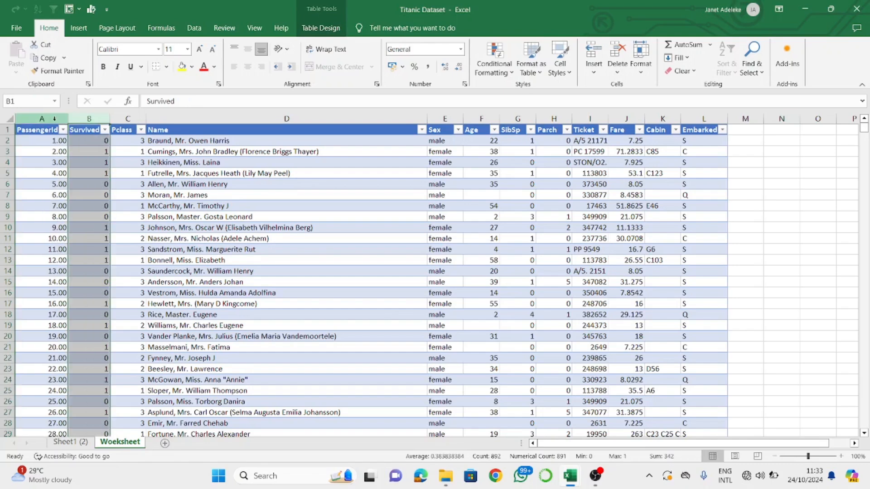
click(55, 118)
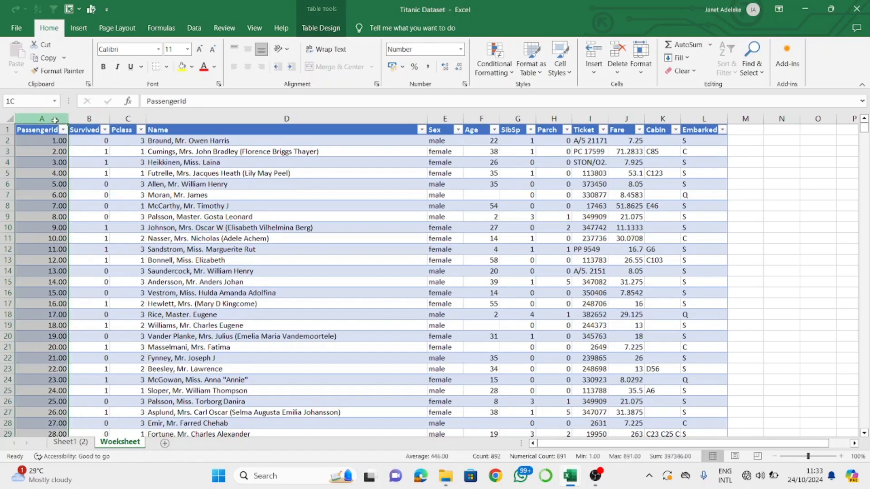
drag(54, 119, 126, 120)
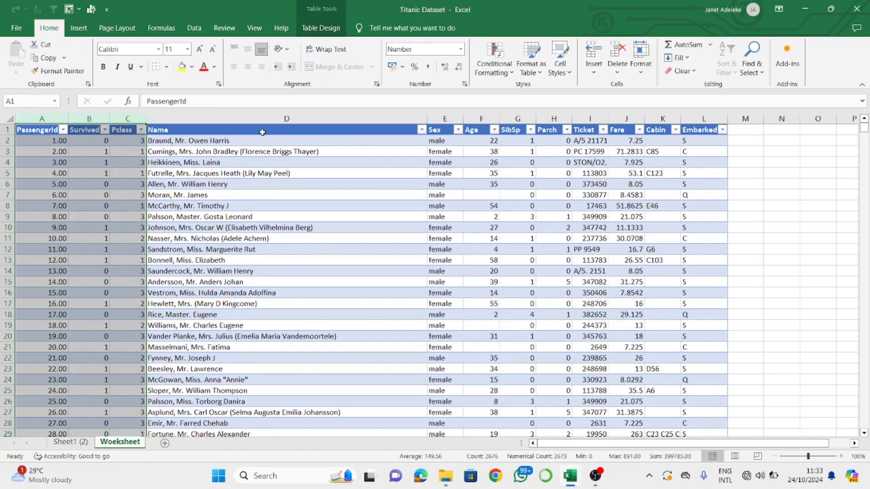
click(461, 49)
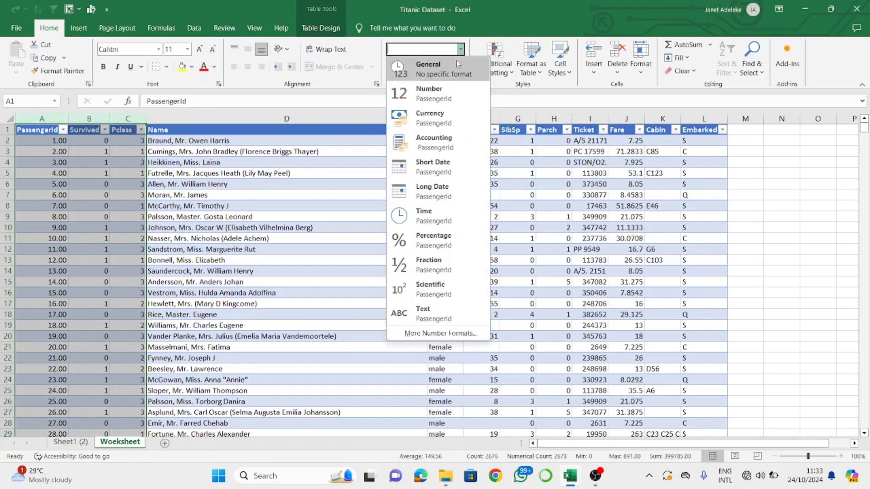
click(450, 88)
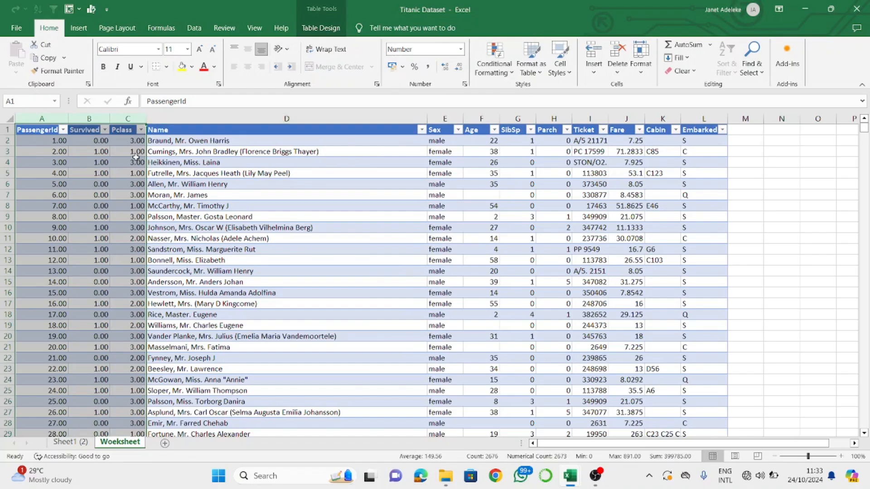
Try an extra decimal place on the PassengerId, Survived and Pclass columns, and reduce them to zero decimal places.
click(445, 66)
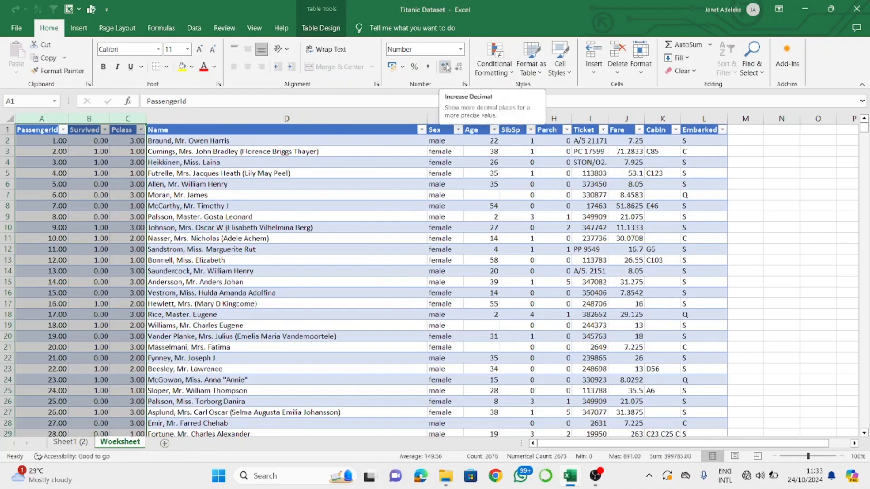
click(446, 66)
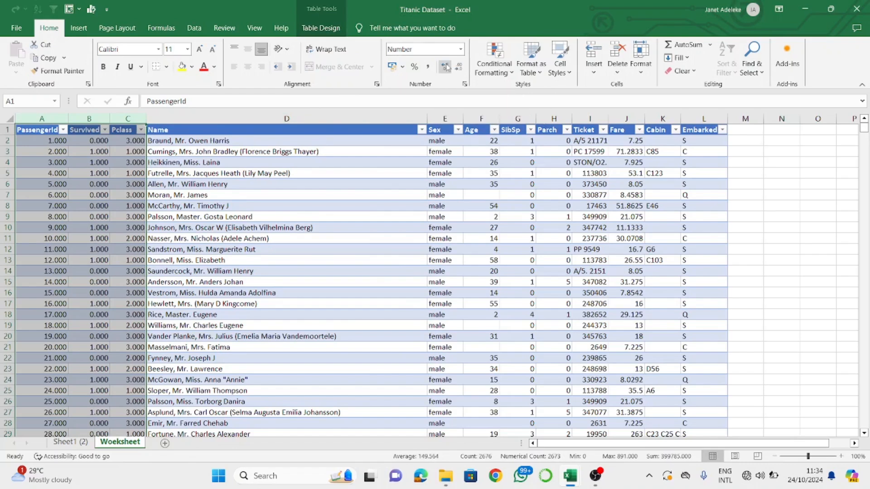
click(460, 66)
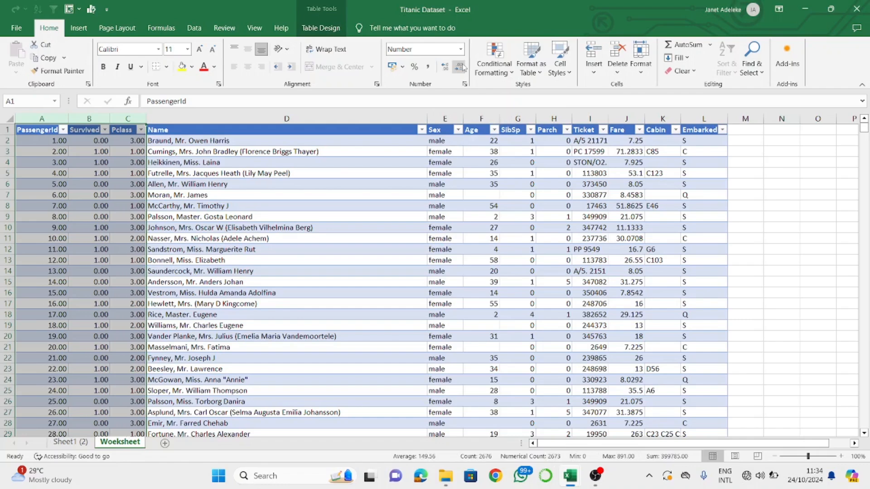
click(460, 67)
click(460, 67)
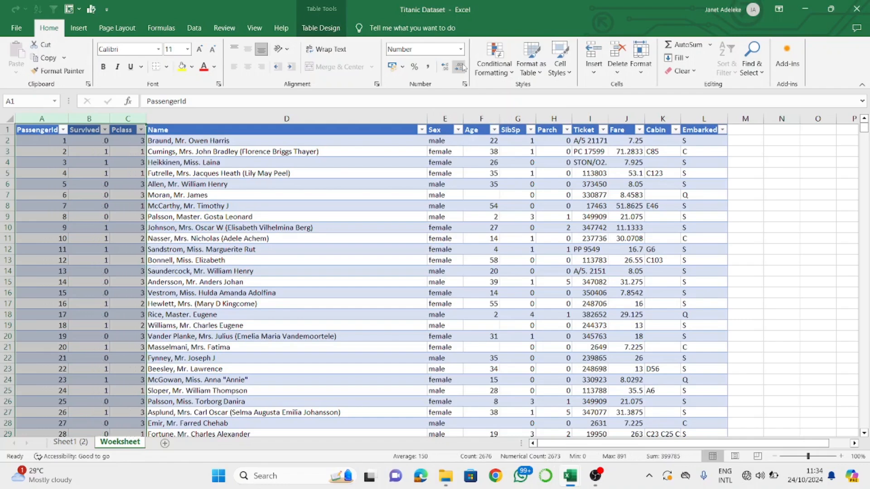
click(383, 216)
click(74, 218)
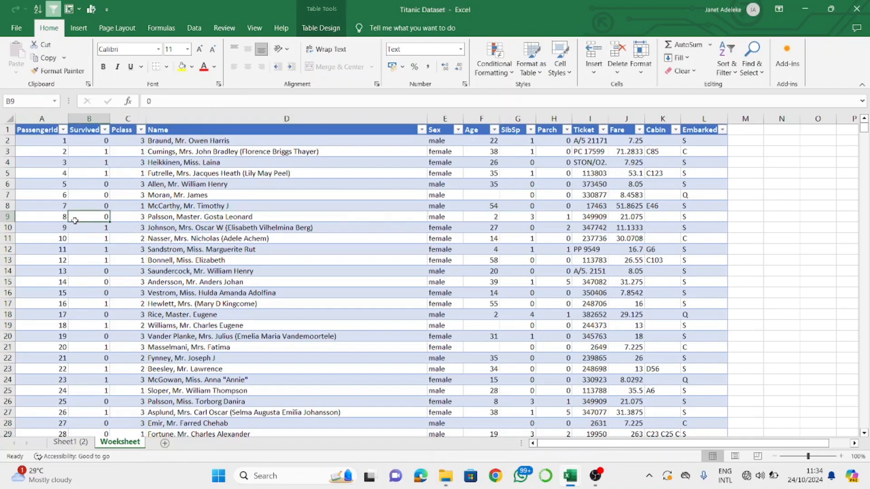
click(75, 203)
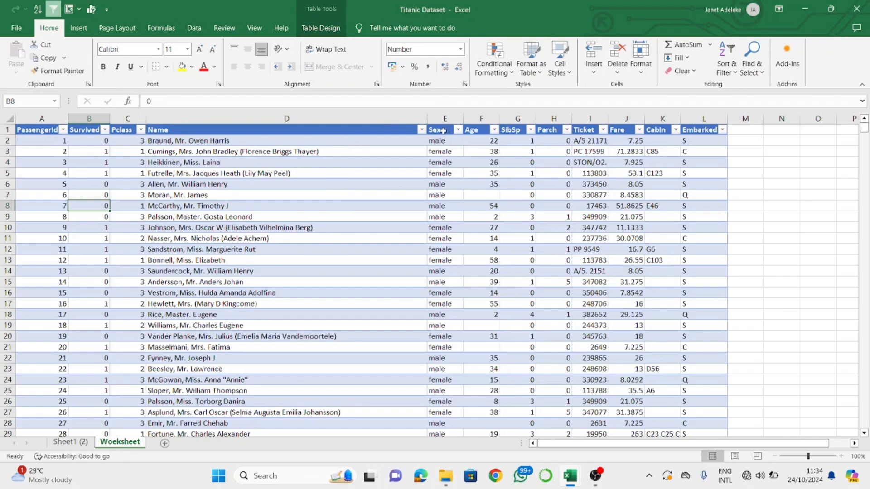
click(486, 116)
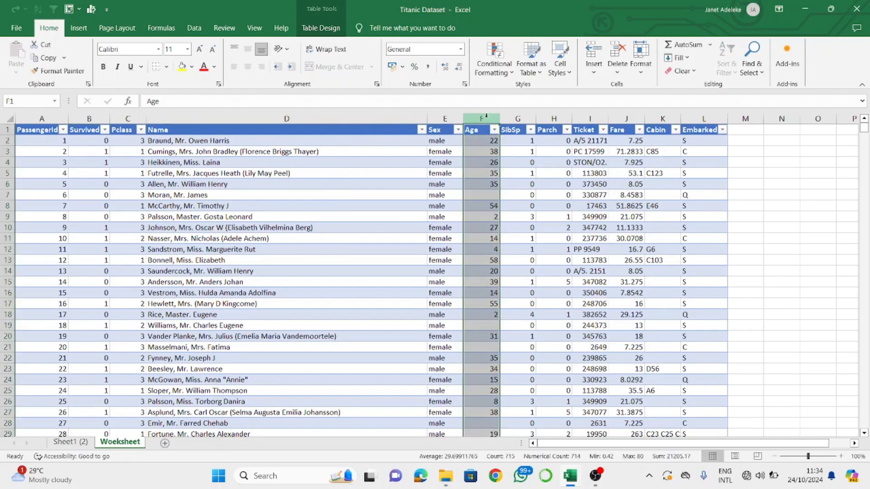
click(525, 118)
click(553, 118)
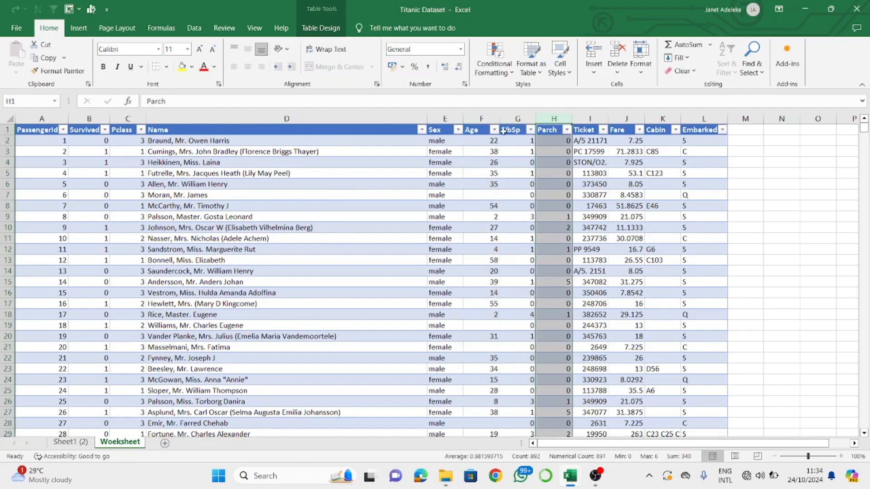
click(486, 114)
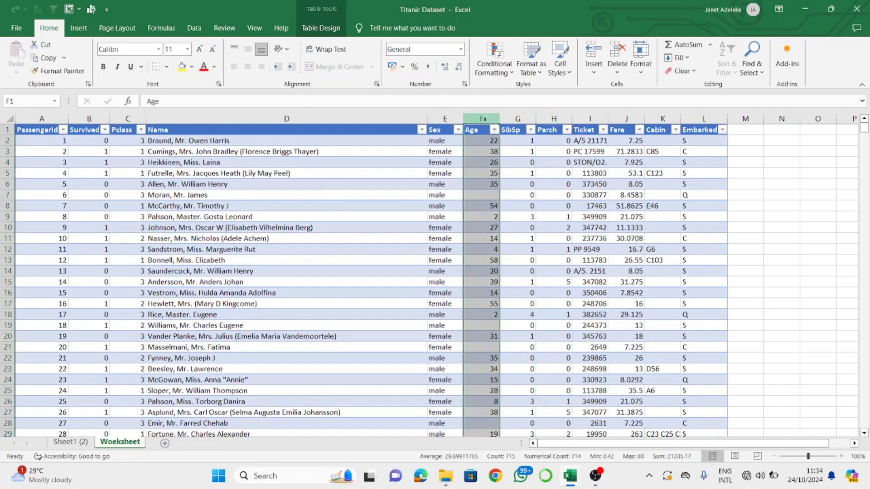
drag(483, 119, 564, 121)
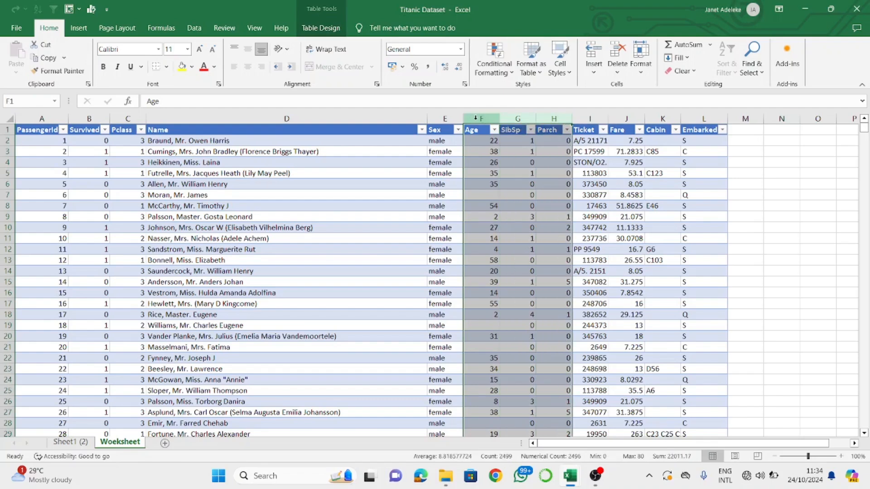
drag(471, 118, 489, 125)
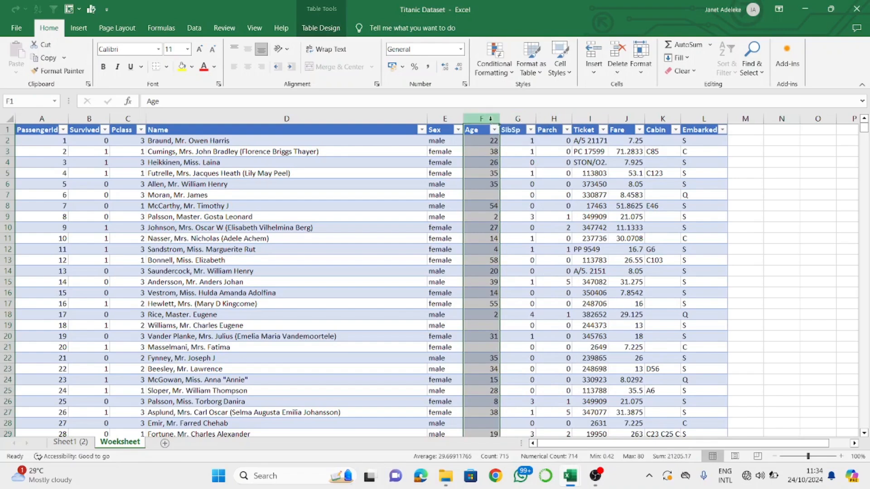
right_click(490, 119)
click(474, 127)
right_click(481, 119)
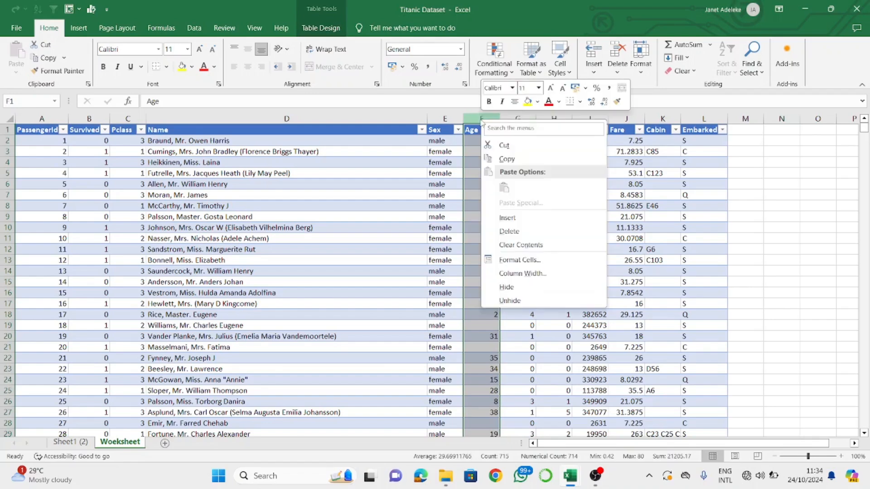
click(477, 128)
Apply the Number format with zero decimal places to the Age, SibSp and Parch columns.
drag(480, 119, 554, 118)
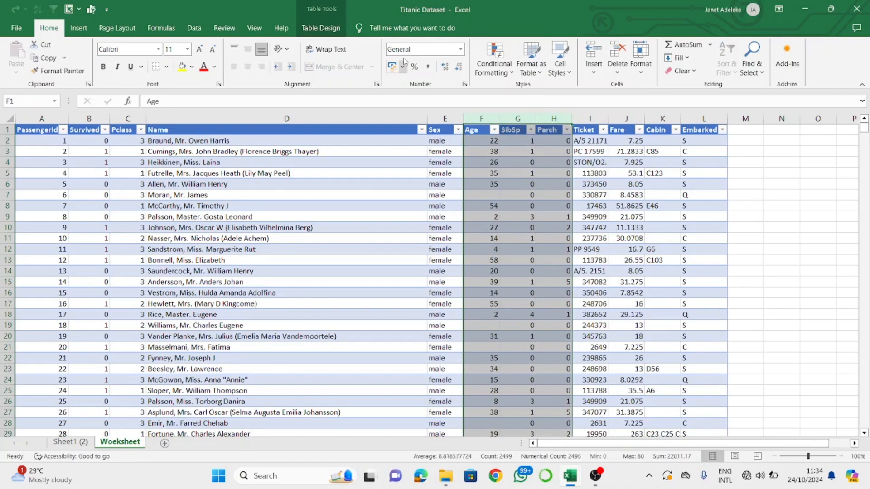
click(461, 51)
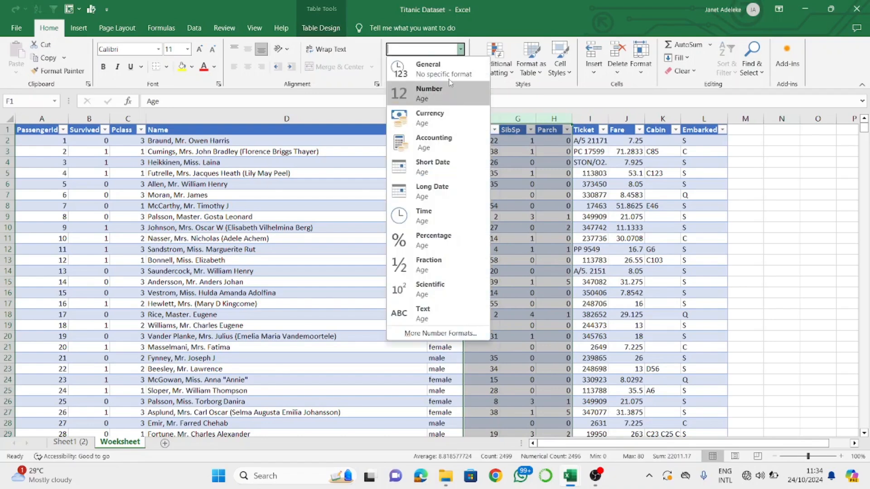
click(451, 93)
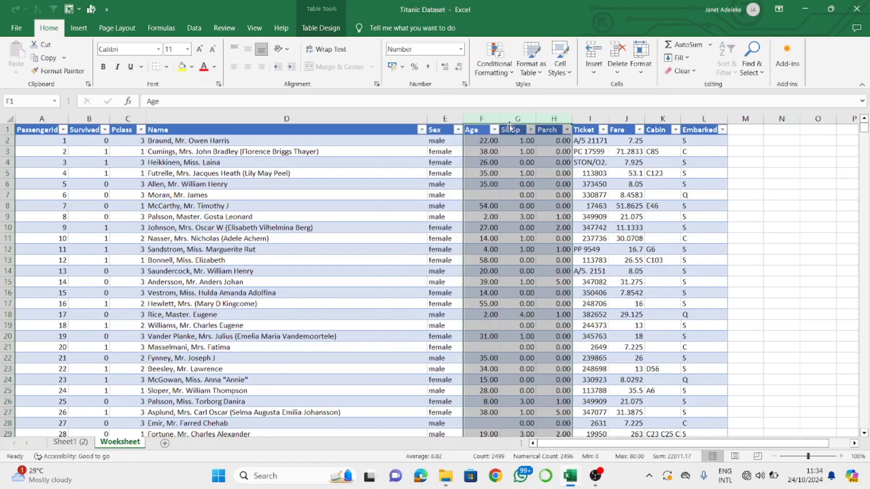
click(459, 68)
click(459, 68)
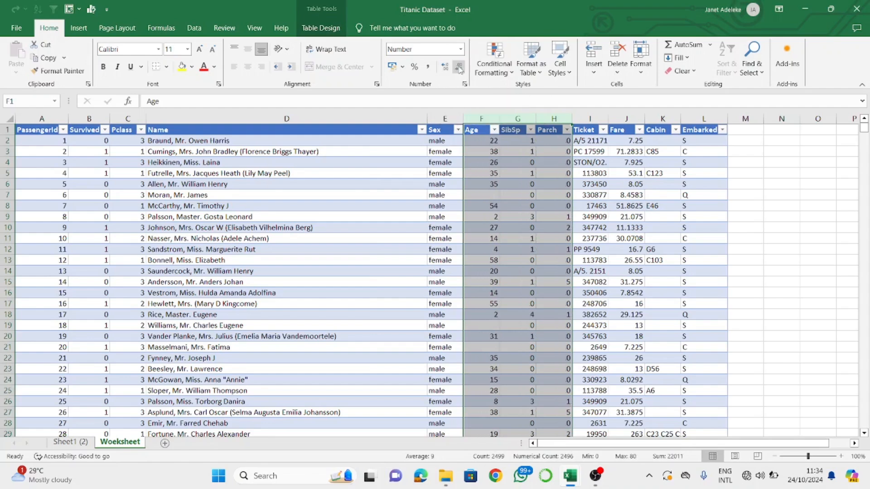
click(428, 195)
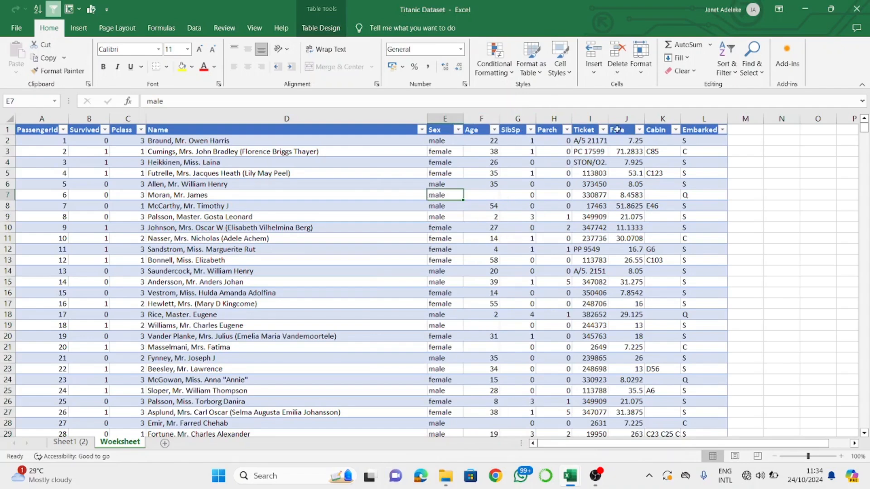
Format the Fare column as currency and set its accounting symbol to $ English (United States).
click(629, 119)
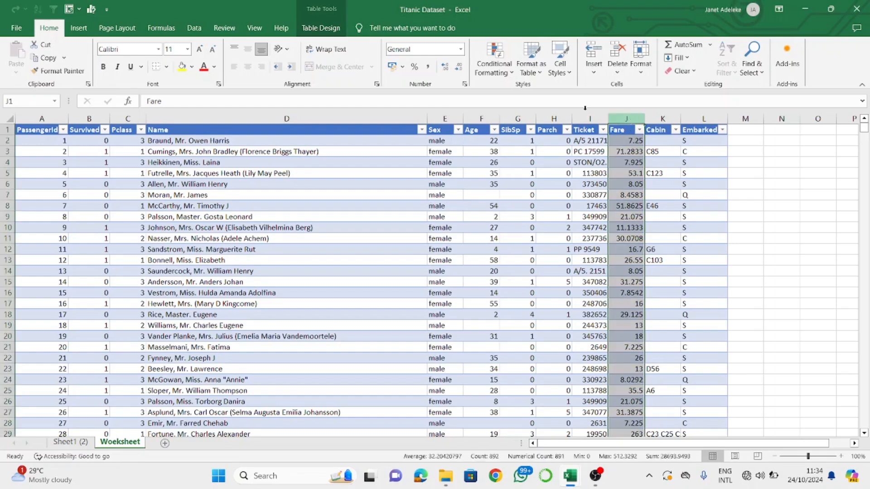
click(460, 49)
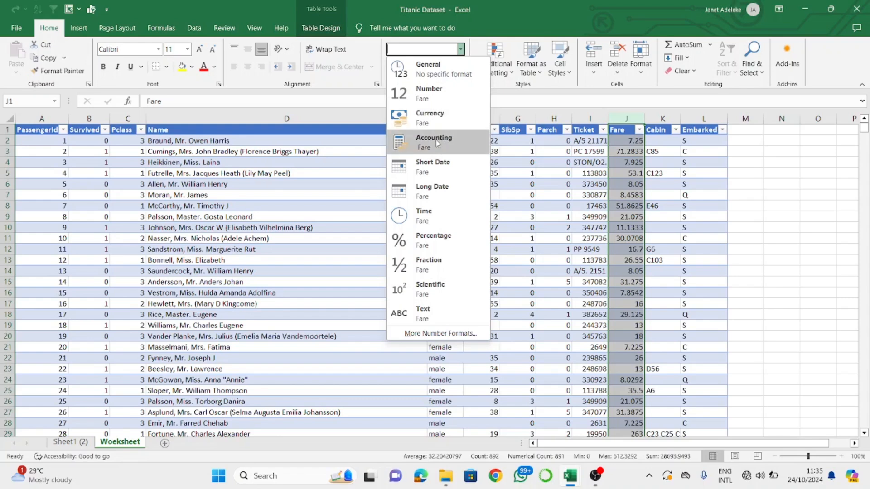
click(428, 118)
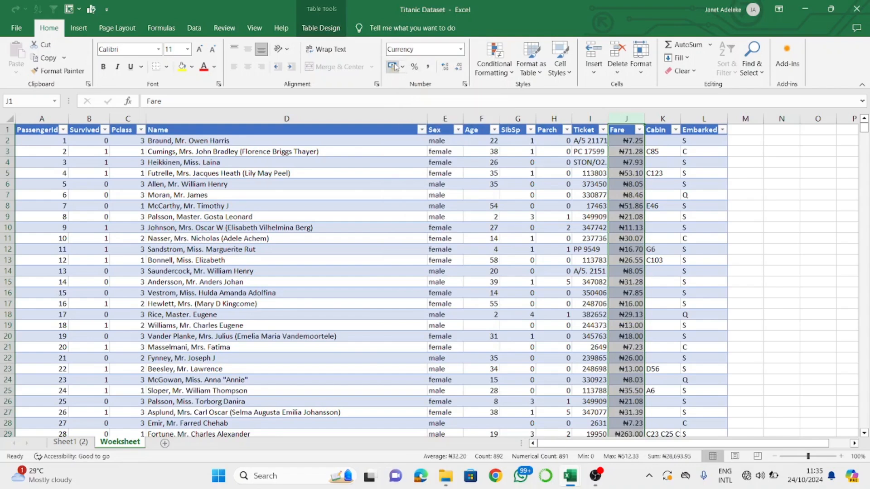
click(403, 67)
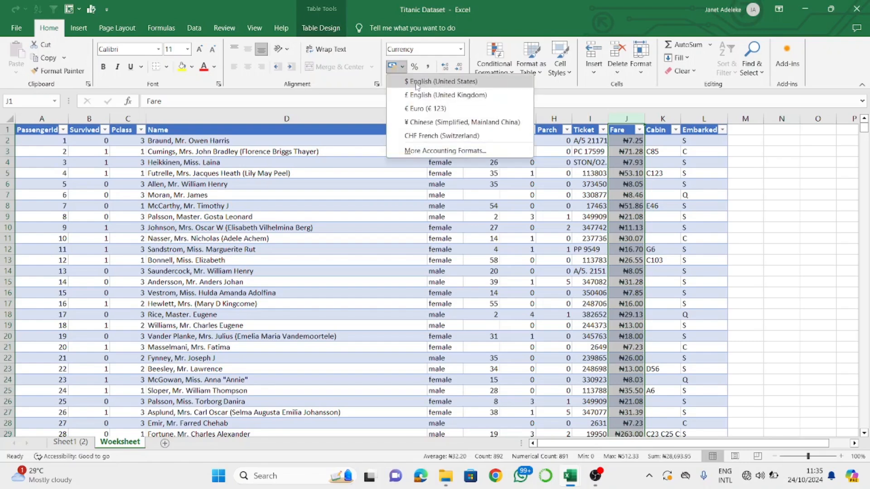
click(417, 86)
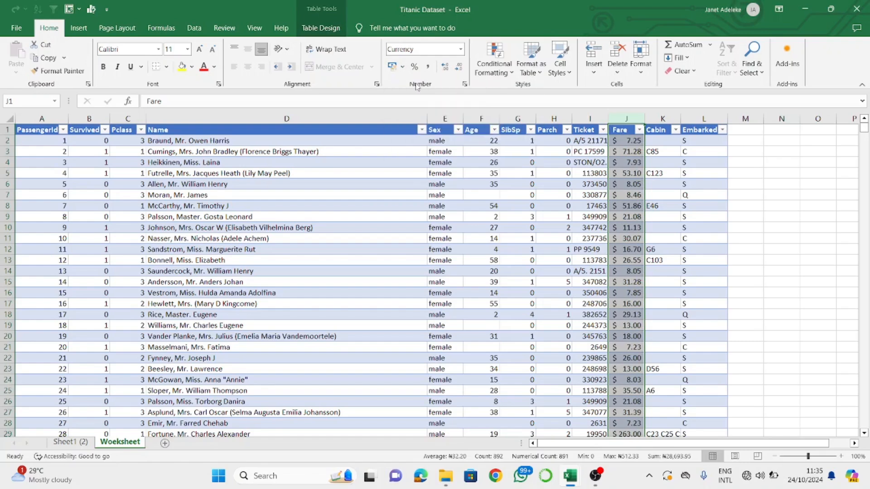
click(553, 182)
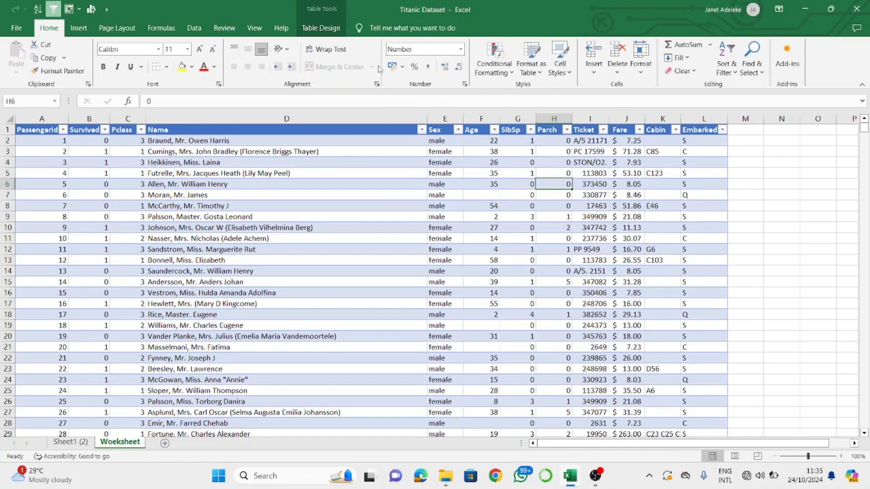
Review the available accounting currency symbols without applying one.
click(402, 68)
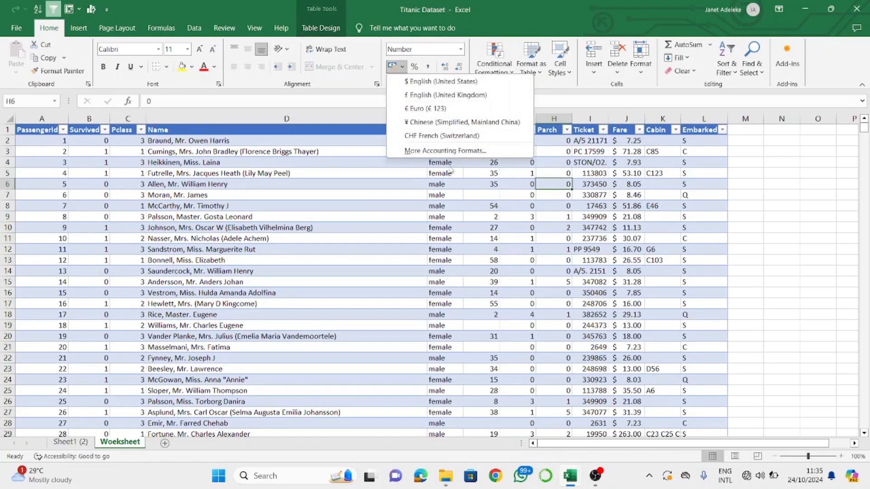
click(473, 174)
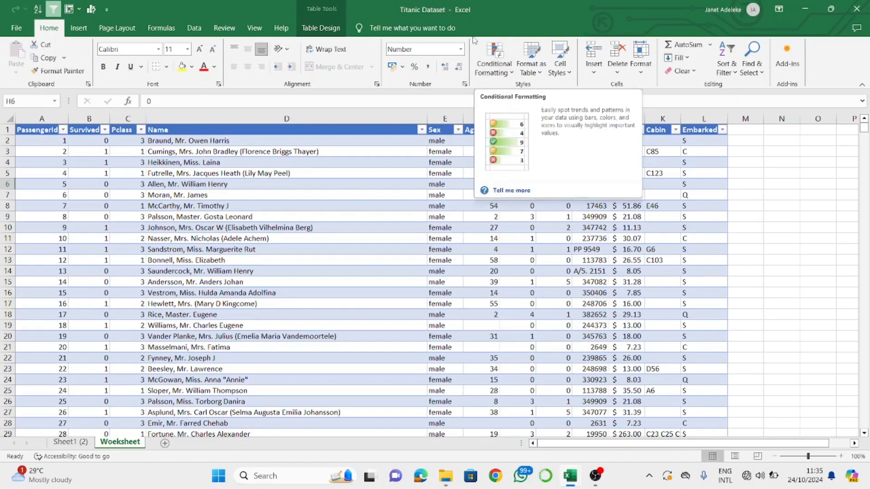
click(335, 162)
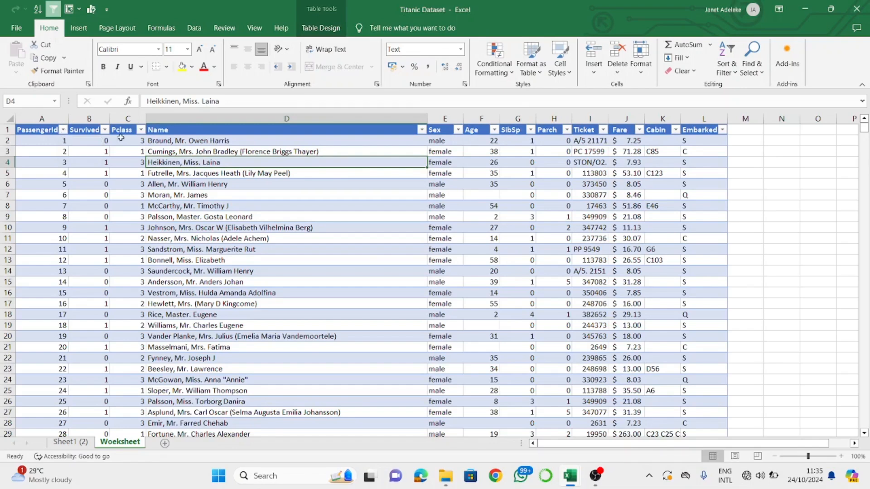
click(139, 171)
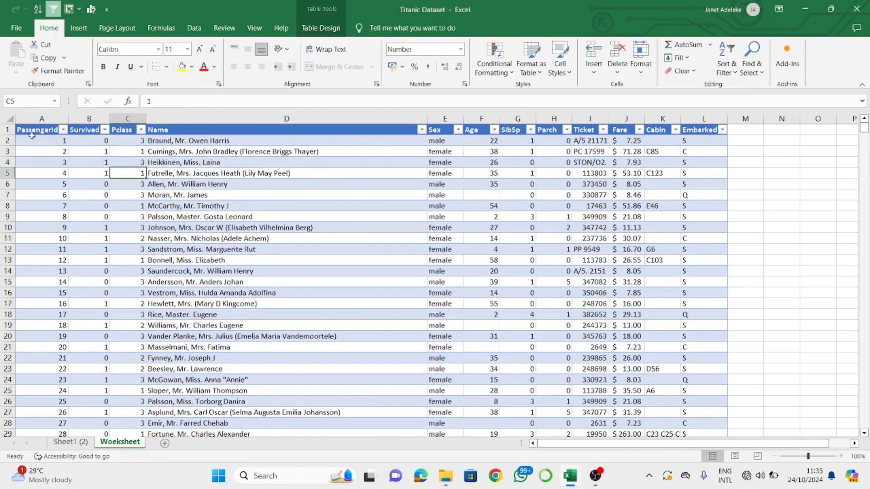
Examine the sort and number filter options of the PassengerId column without applying any.
click(64, 130)
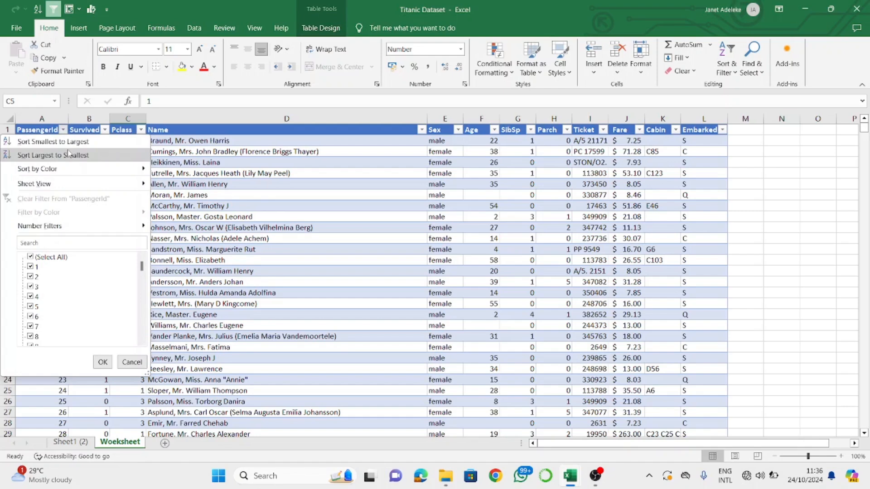
mouse_move(77, 231)
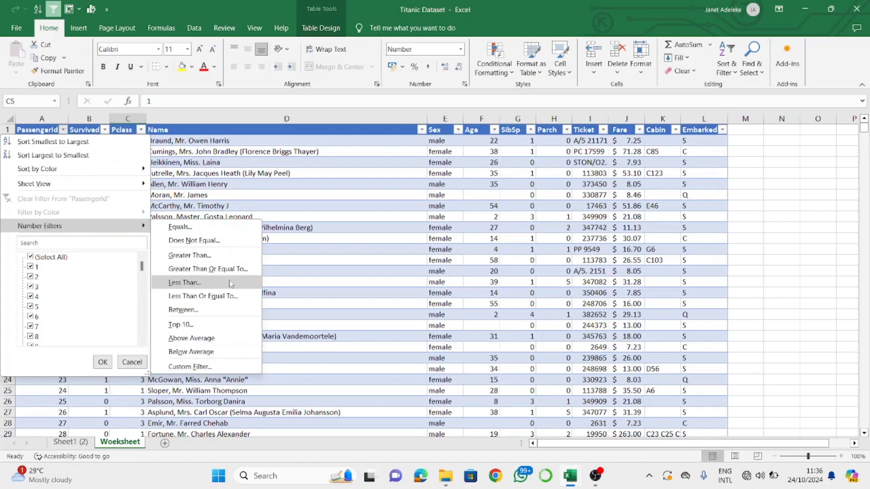
click(235, 170)
click(64, 130)
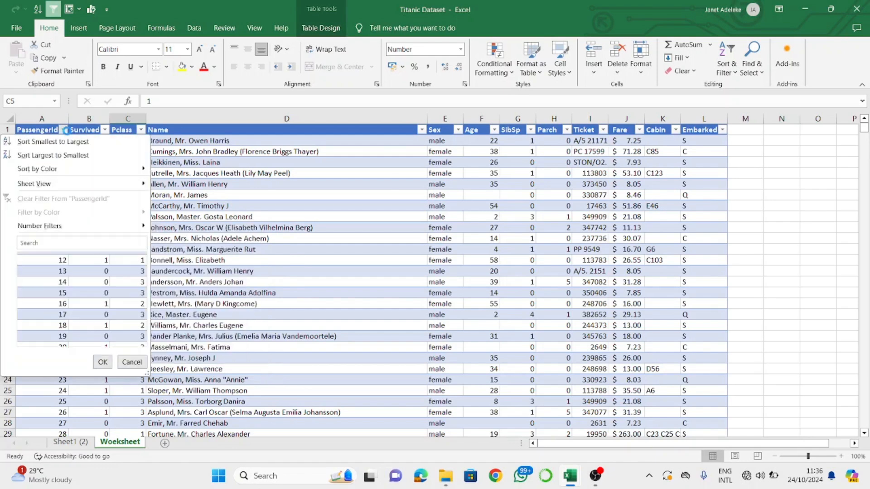
mouse_move(74, 168)
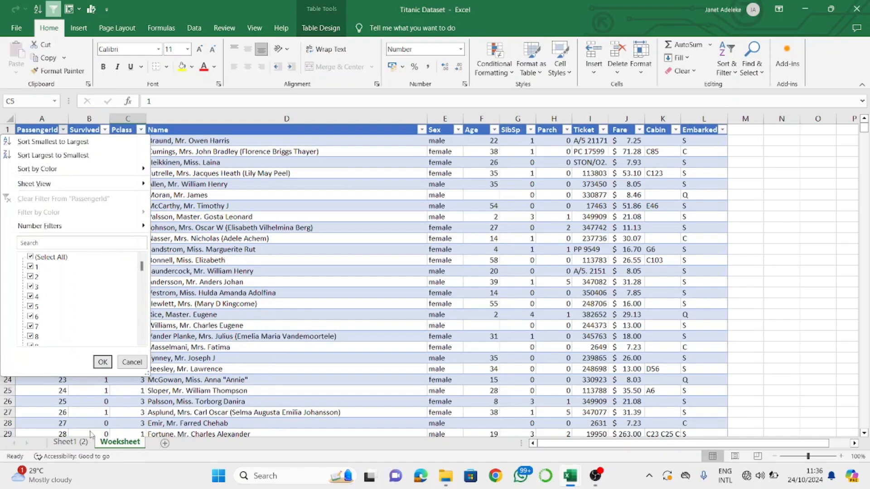
key(Escape)
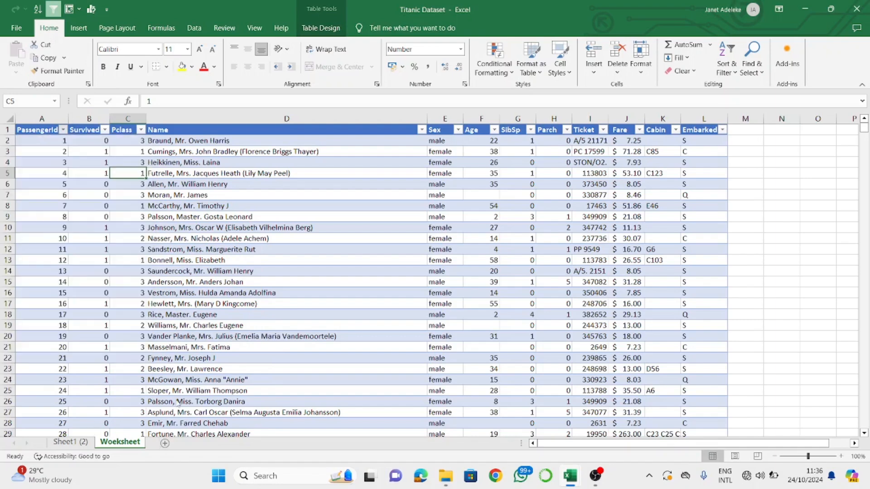
Turn on header filters for the dataset on the Sheet1 (2) sheet.
click(58, 443)
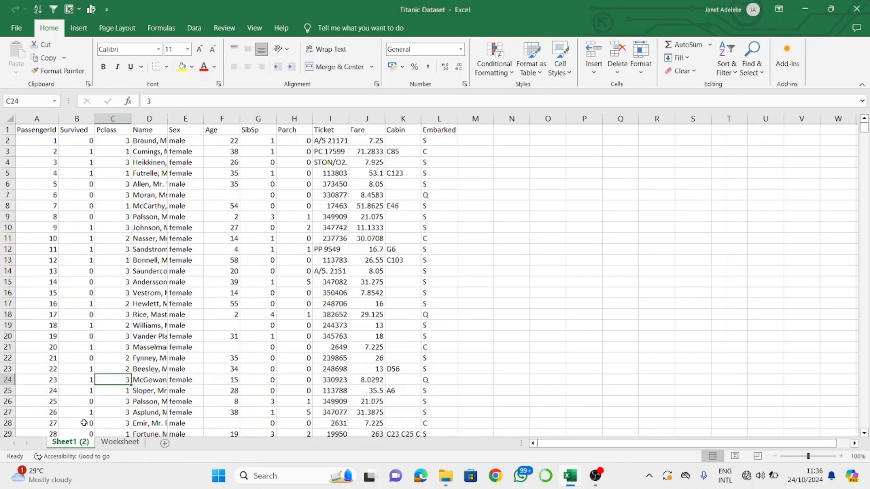
click(111, 263)
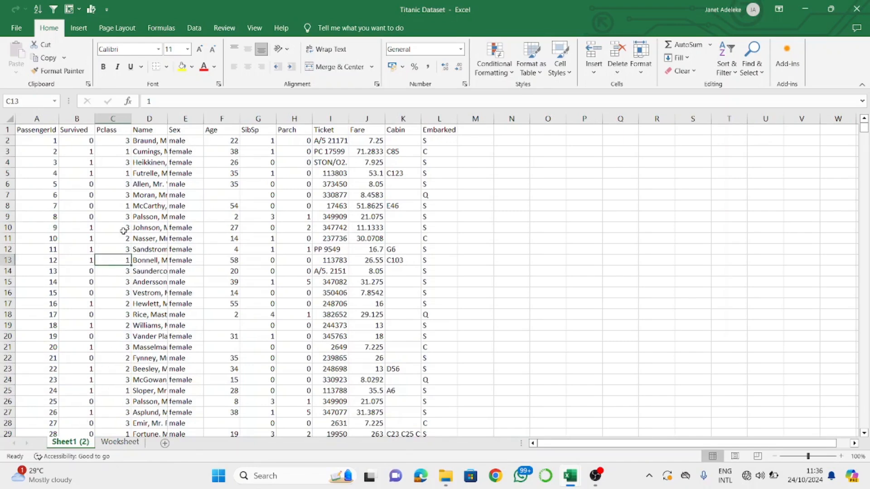
click(195, 28)
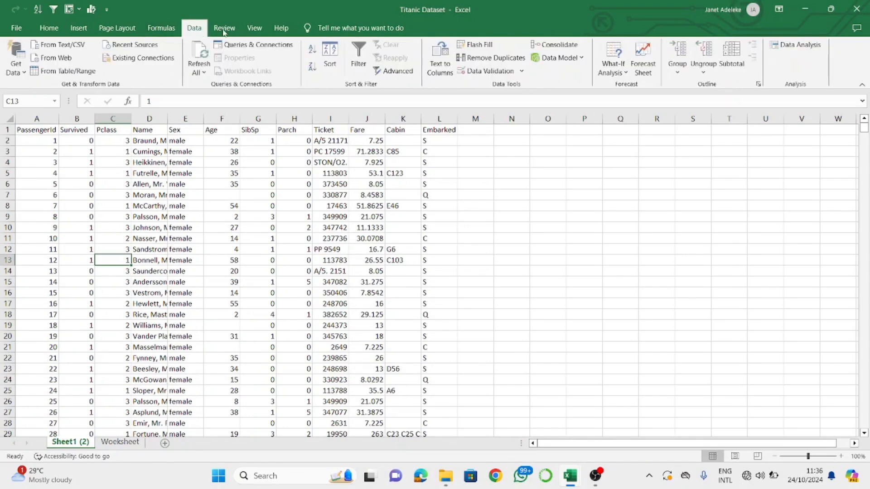
click(370, 58)
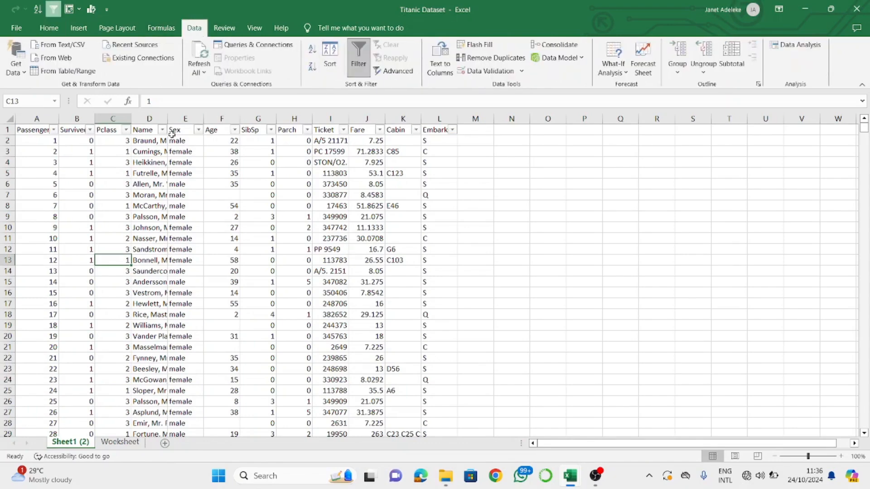
Toggle the Sheet1 (2) header filters off and back on, undo the filtering, and turn it on again.
key(ctrl+shift+l)
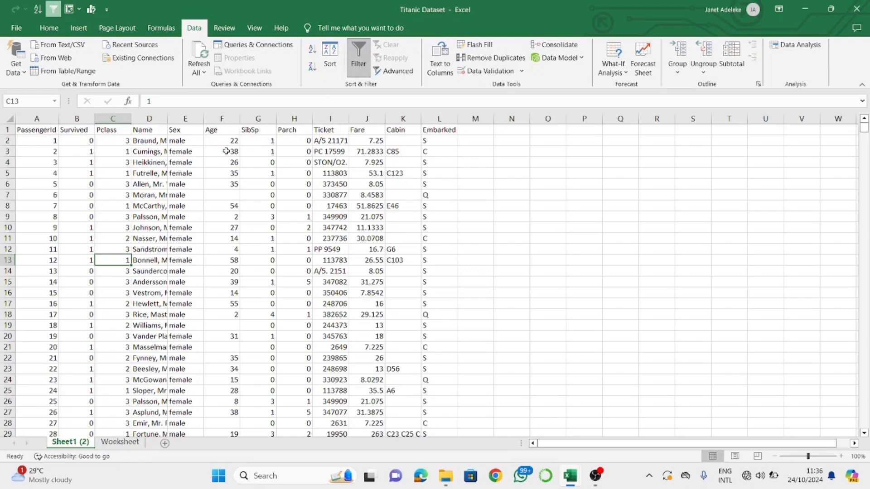
click(50, 9)
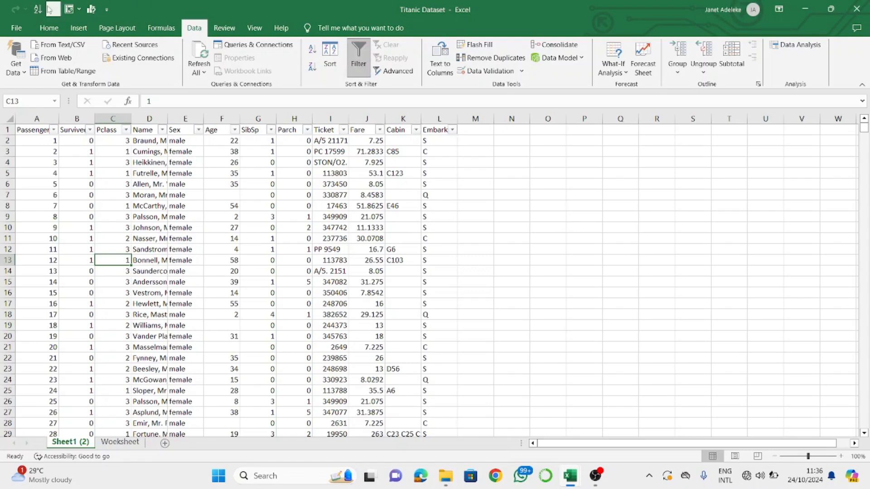
click(264, 220)
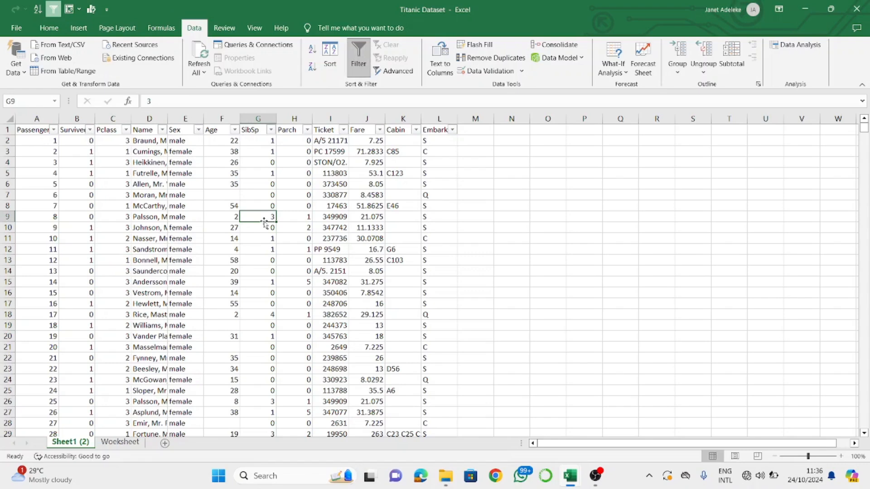
key(ctrl+z)
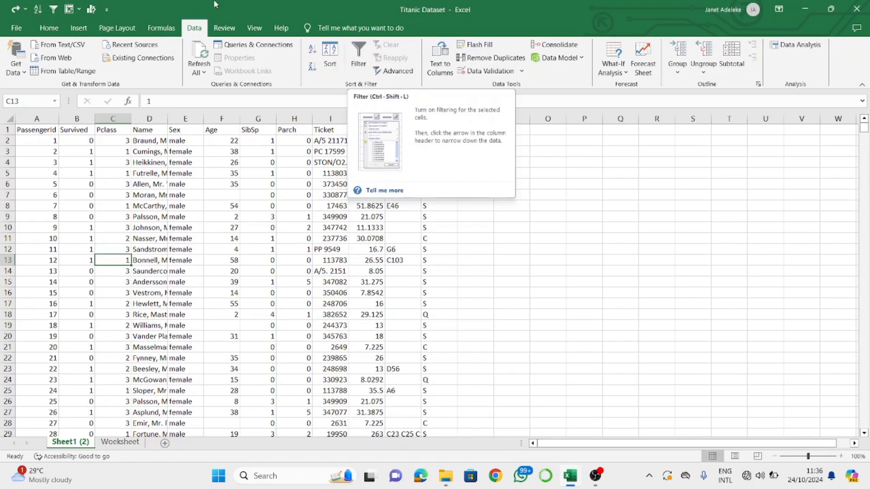
click(54, 10)
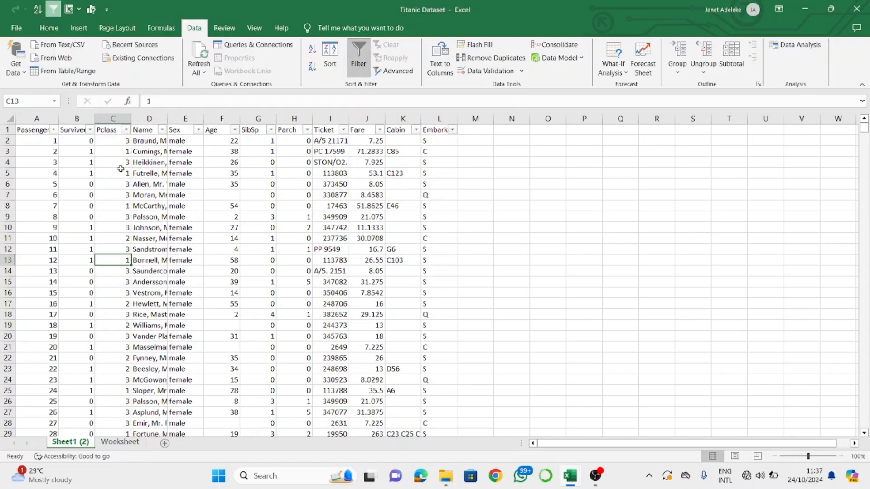
Turn off the header filters on Sheet1 (2) and correct the misspelled name of the table's sheet to Worksheet.
key(ctrl+shift+l)
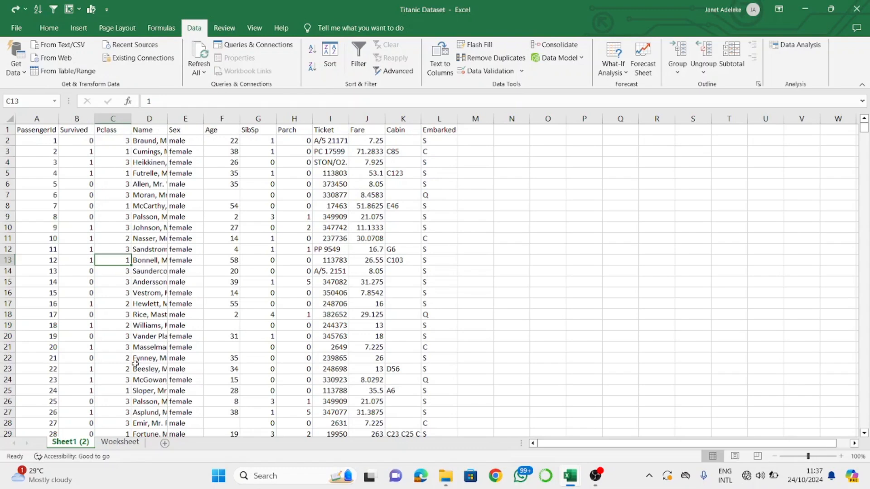
click(128, 443)
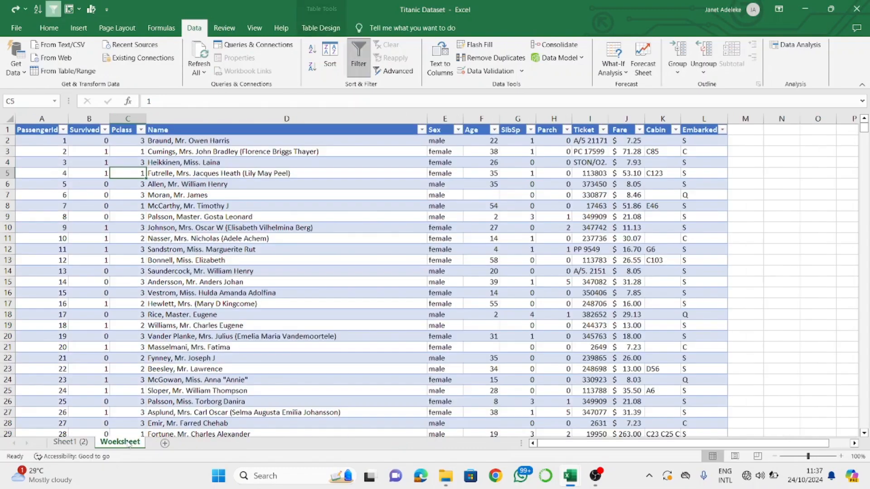
double_click(119, 443)
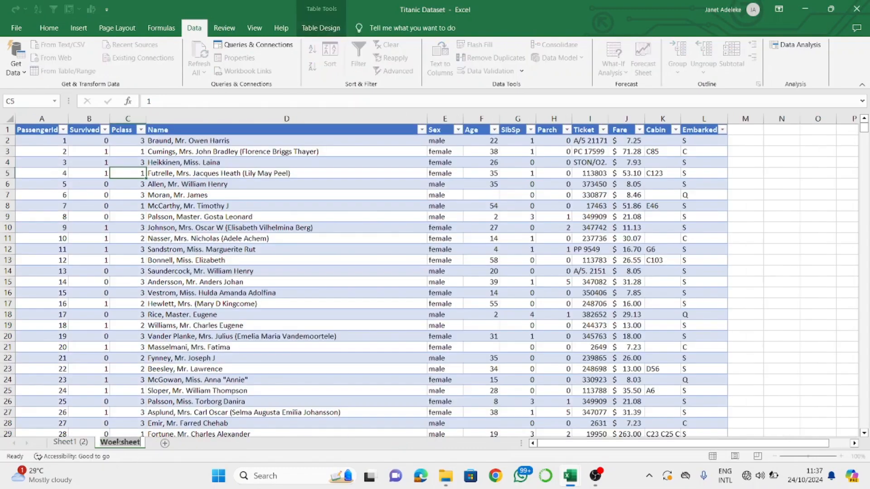
click(118, 443)
key(BackSpace)
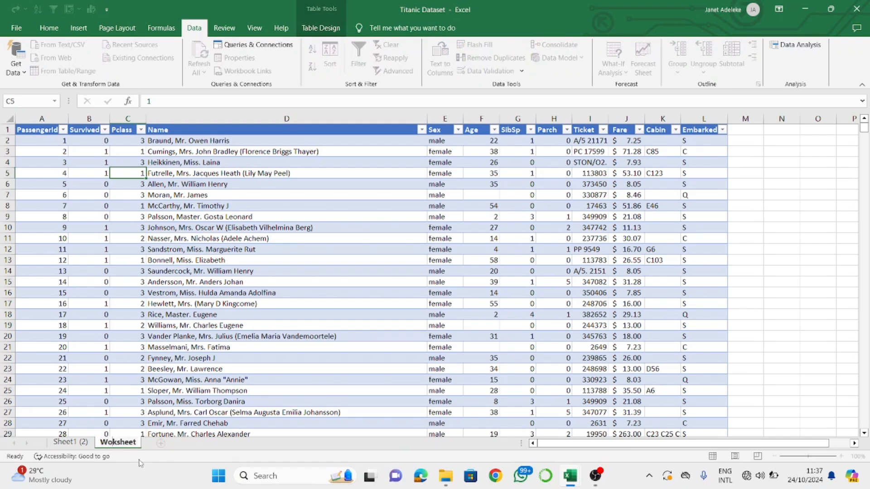
text(r)
key(Return)
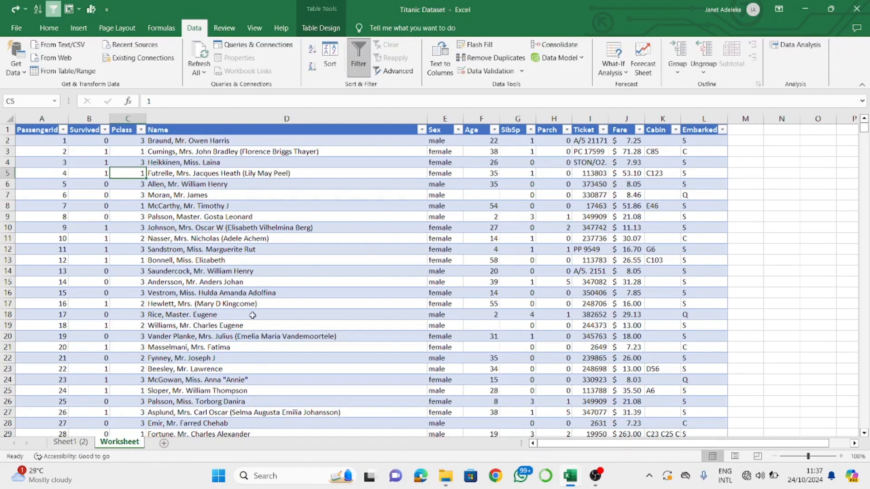
Check the filter options of the Pclass and Age columns on the Worksheet sheet without applying any.
click(80, 30)
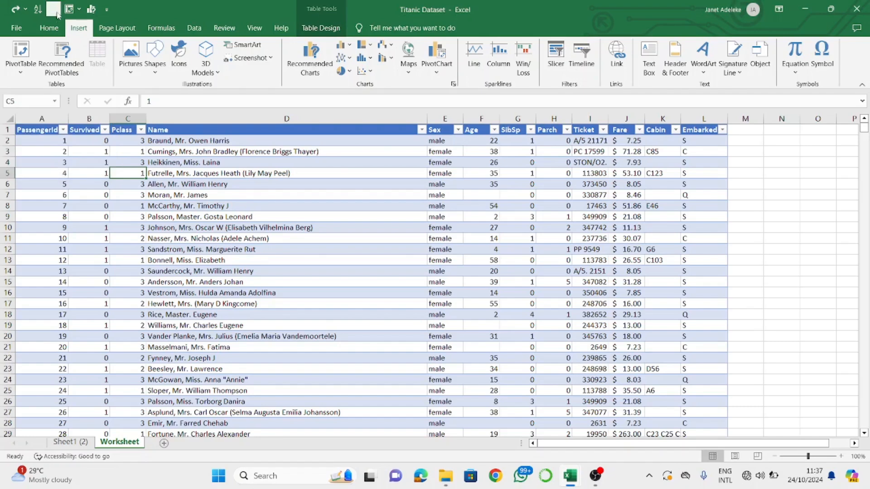
click(54, 28)
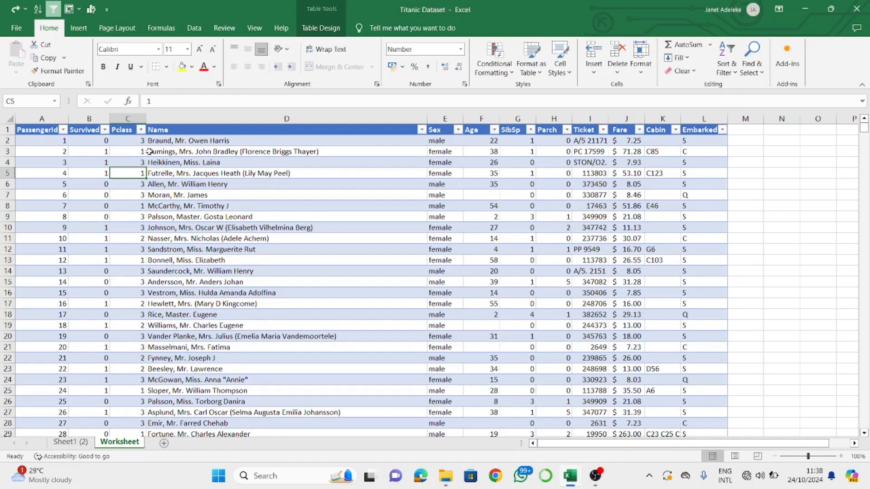
click(141, 129)
click(161, 219)
click(494, 130)
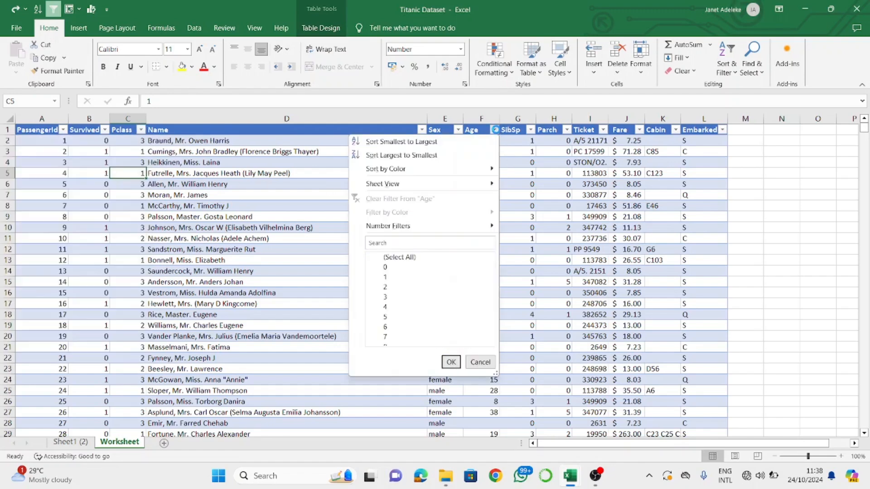
click(539, 185)
click(371, 207)
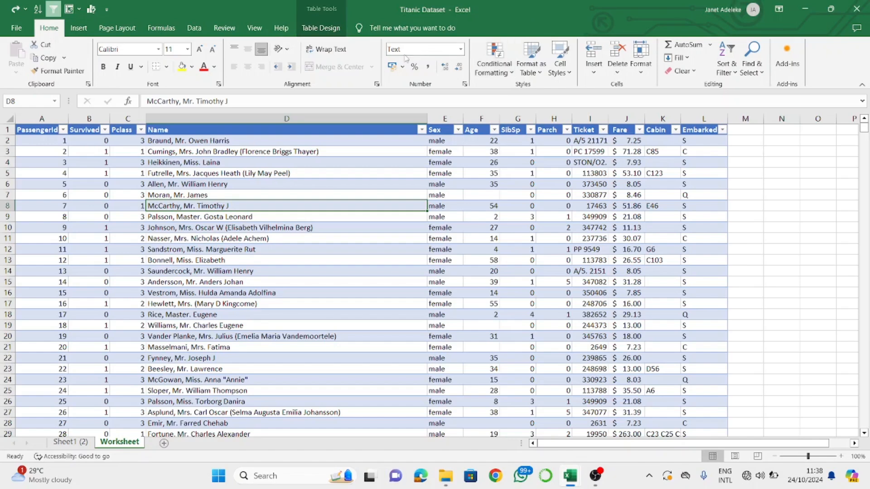
Try sorting the table by Age from smallest to largest, and undo the sort.
click(194, 28)
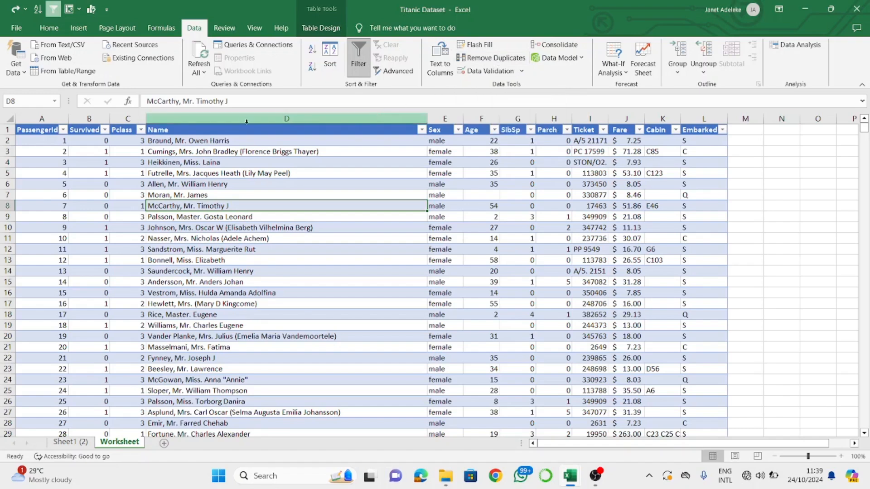
click(294, 164)
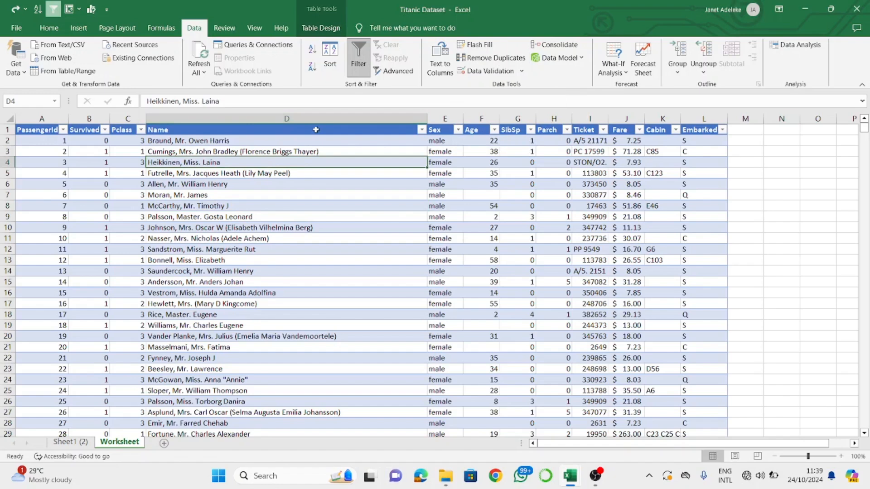
click(316, 130)
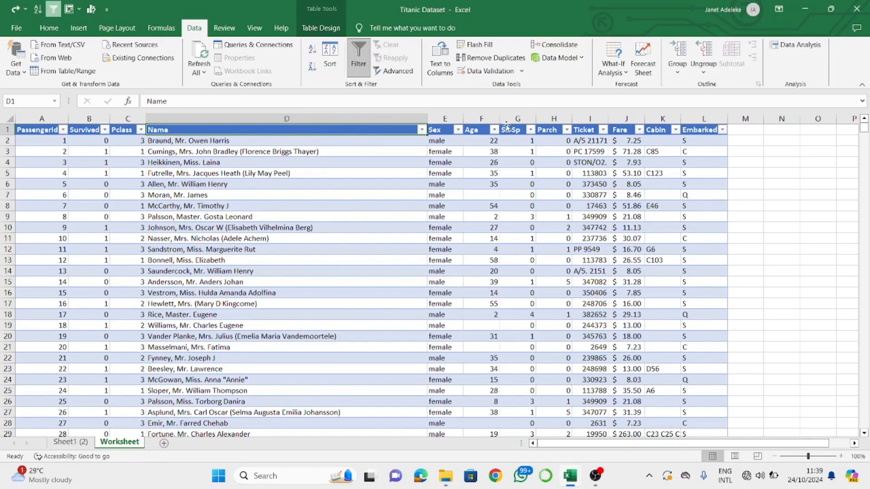
click(493, 130)
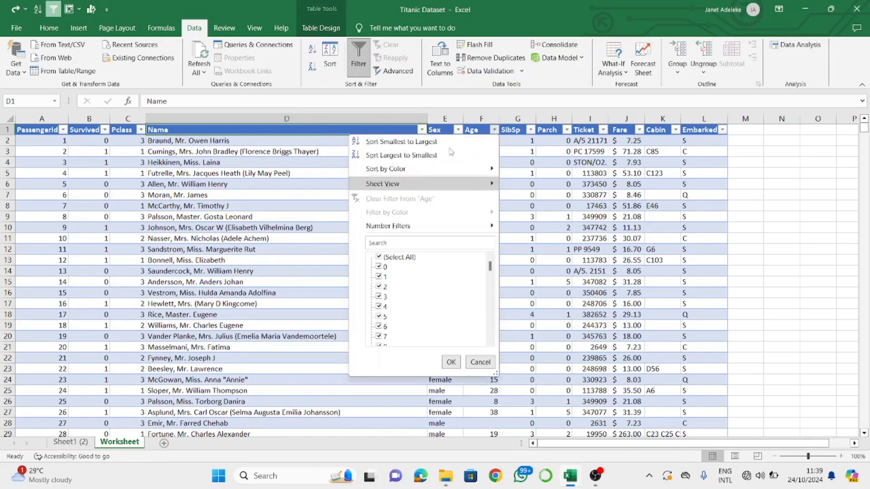
click(450, 145)
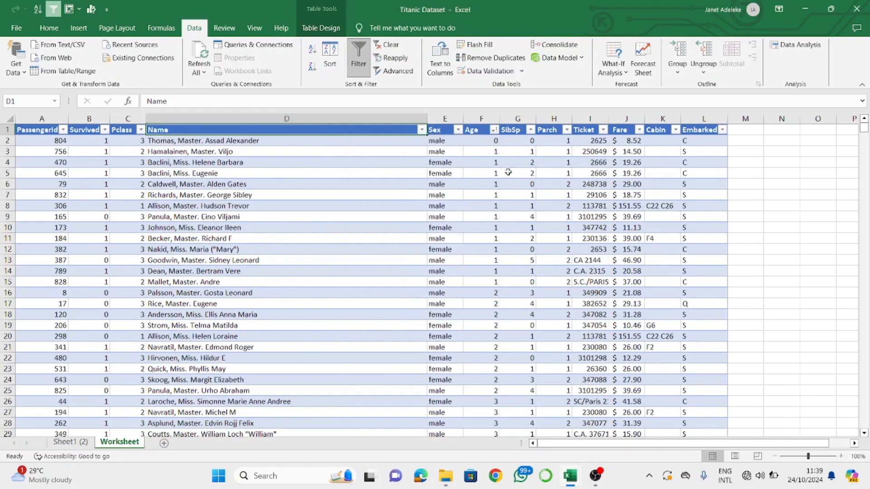
click(494, 129)
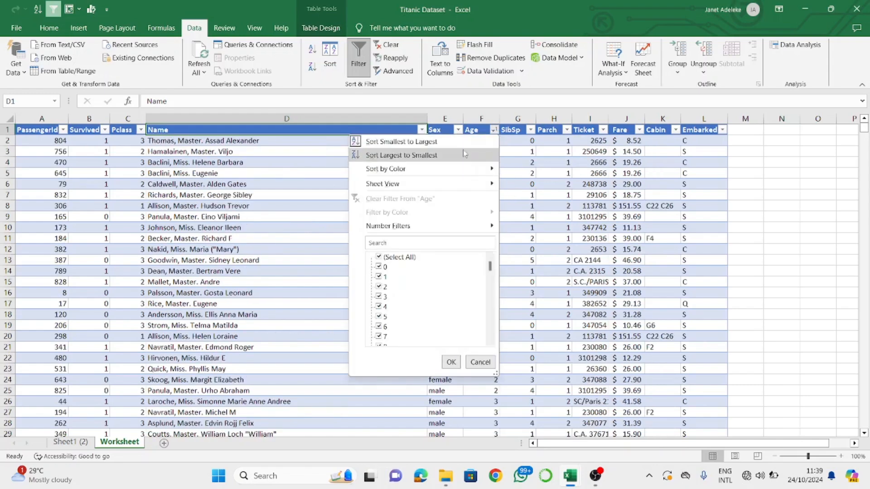
click(560, 217)
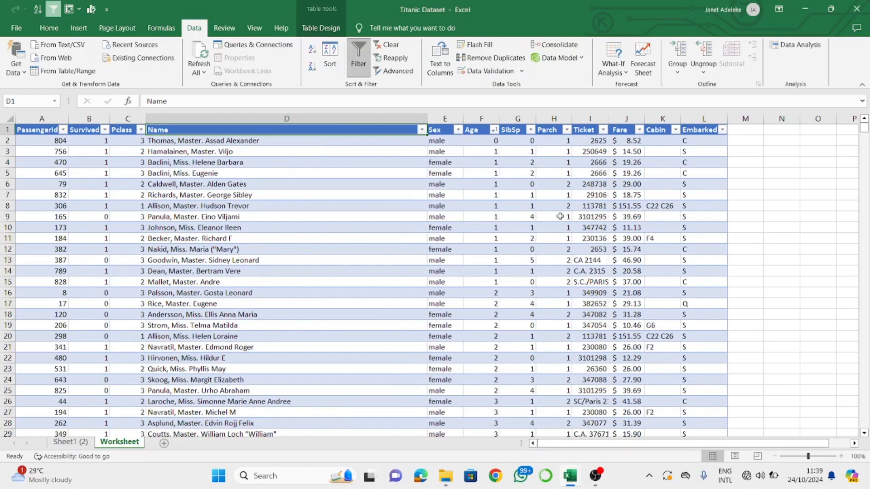
key(ctrl+z)
click(560, 216)
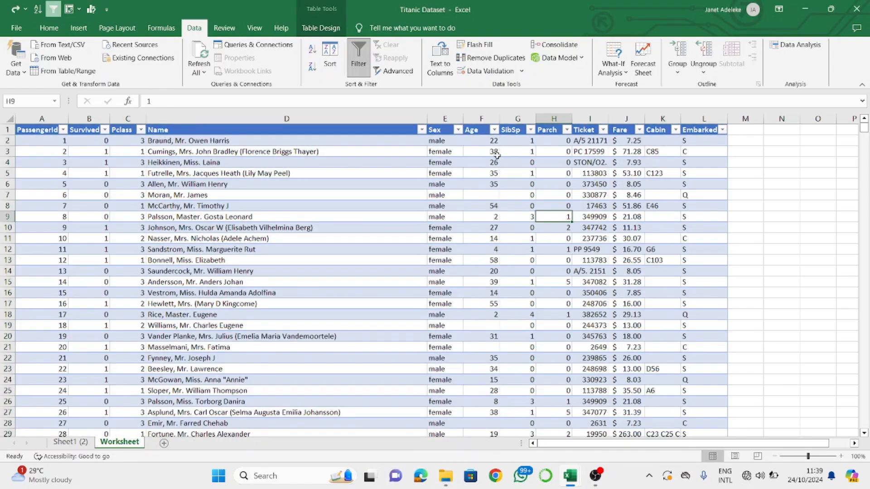
Go through the unsorted values in the first rows of the Age column and return to its header.
click(494, 140)
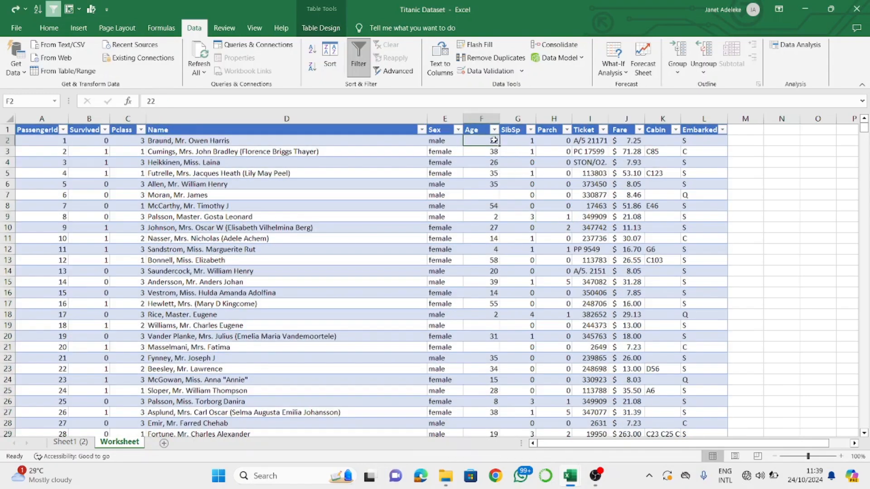
key(Down)
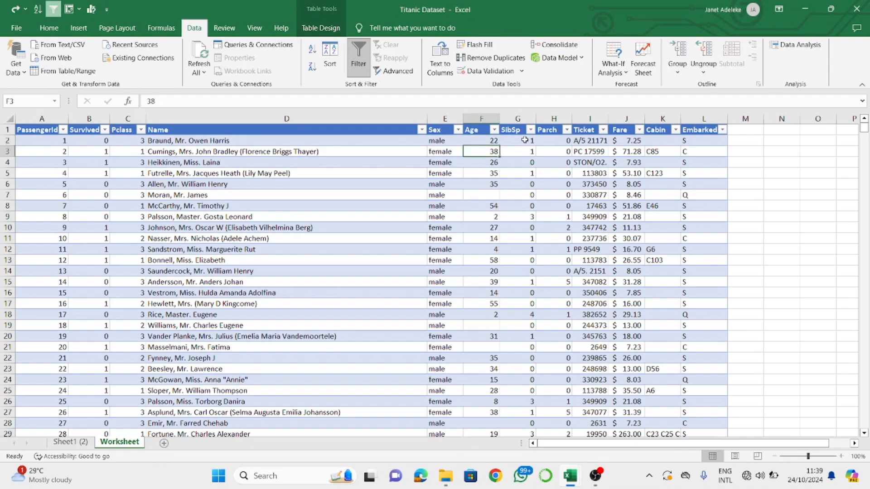
key(Down)
key(Down)
key(Down)
key(Down)
key(Down)
key(Down)
key(Down)
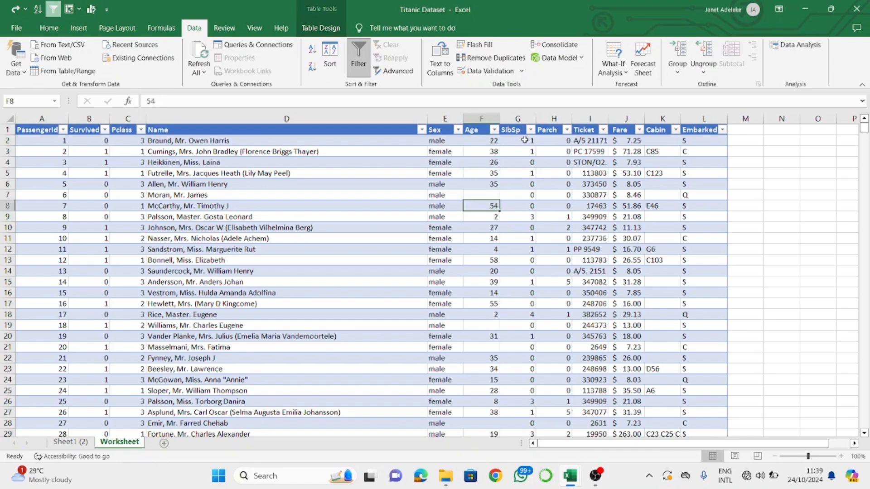
key(Down)
key(Down)
key(Down)
key(Down)
key(Up)
key(Up)
key(Up)
key(Up)
key(Up)
key(Up)
key(Up)
key(Up)
key(Up)
key(Up)
key(Up)
key(Up)
key(Up)
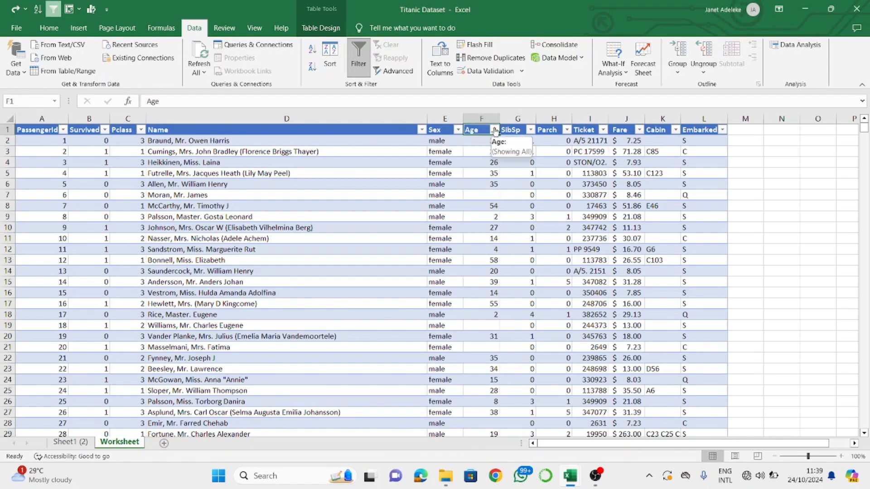
Look through the full list of distinct ages in the Age column's filter without applying a filter.
click(494, 130)
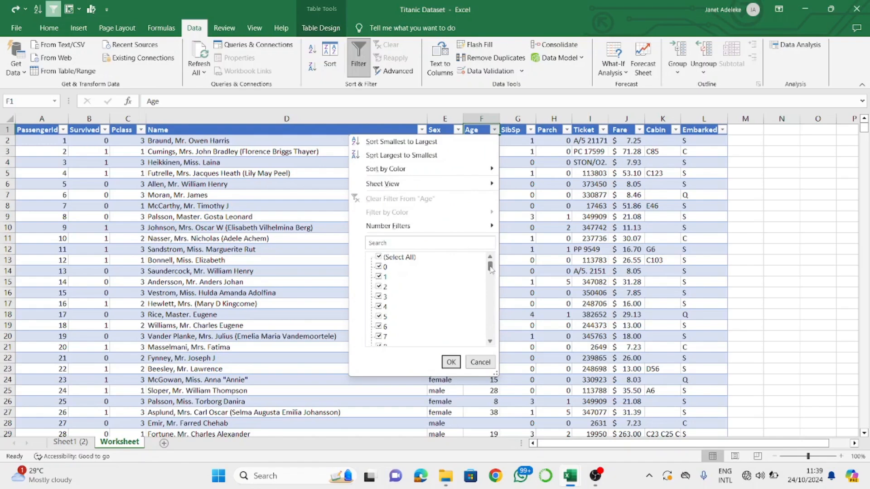
drag(491, 268, 499, 344)
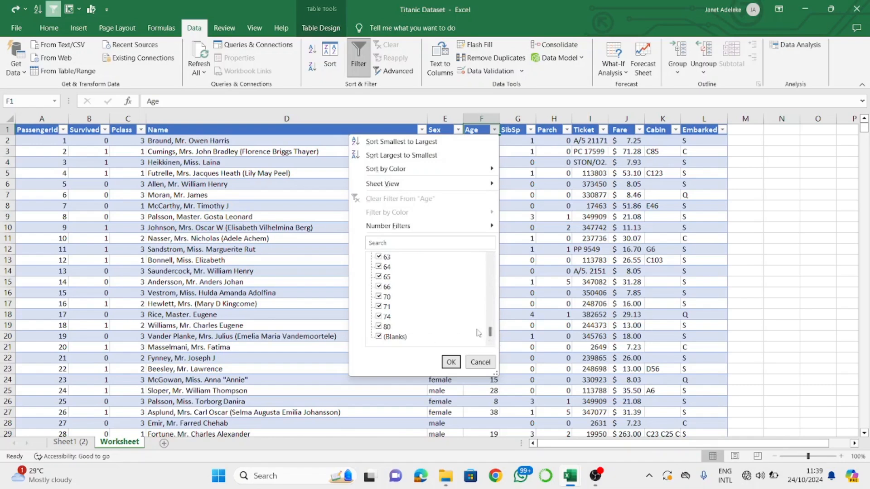
drag(491, 334, 489, 265)
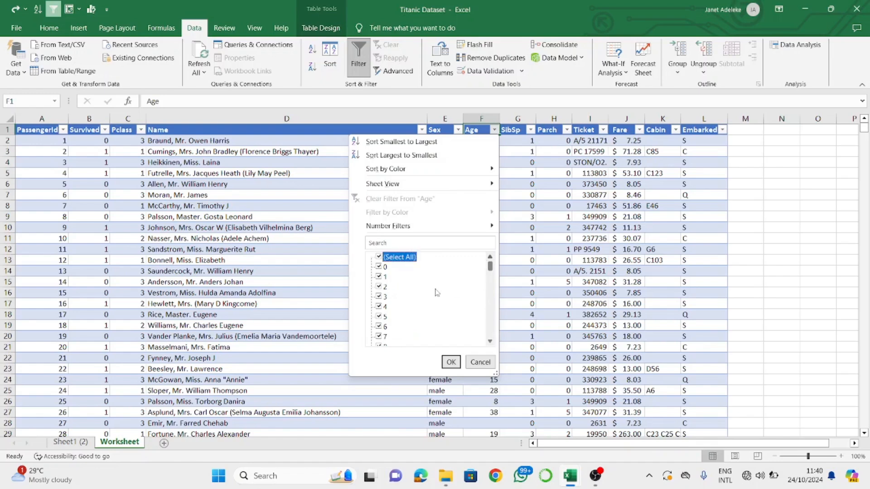
click(488, 284)
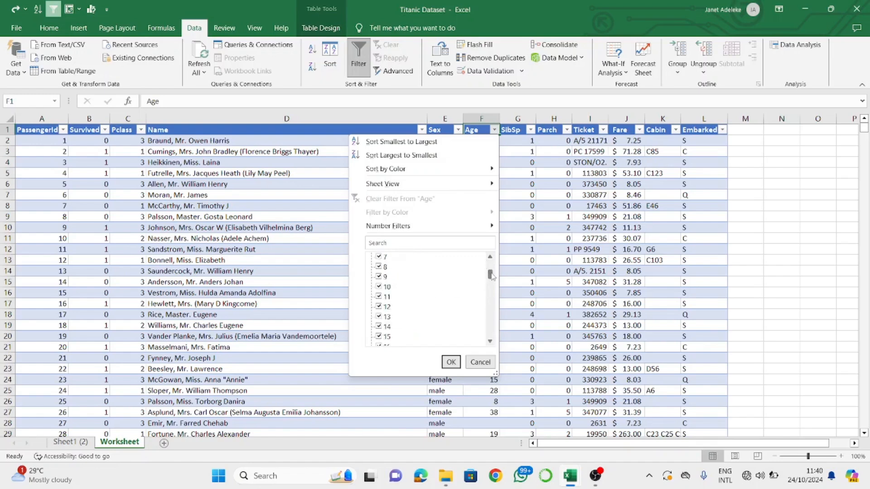
click(492, 260)
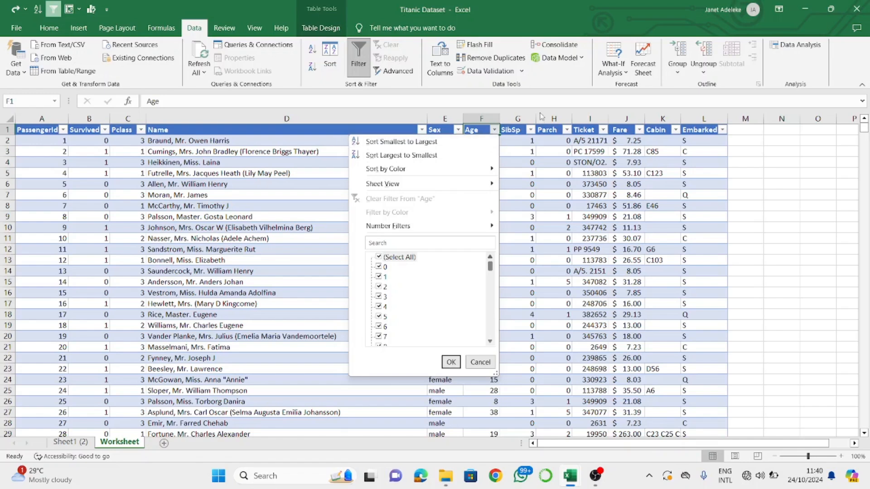
click(537, 168)
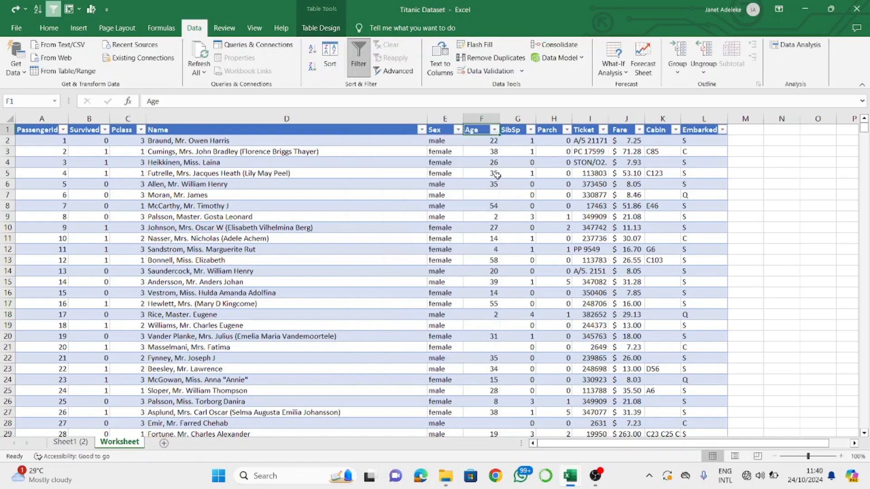
Sort the table by the Age column from smallest to largest.
click(495, 132)
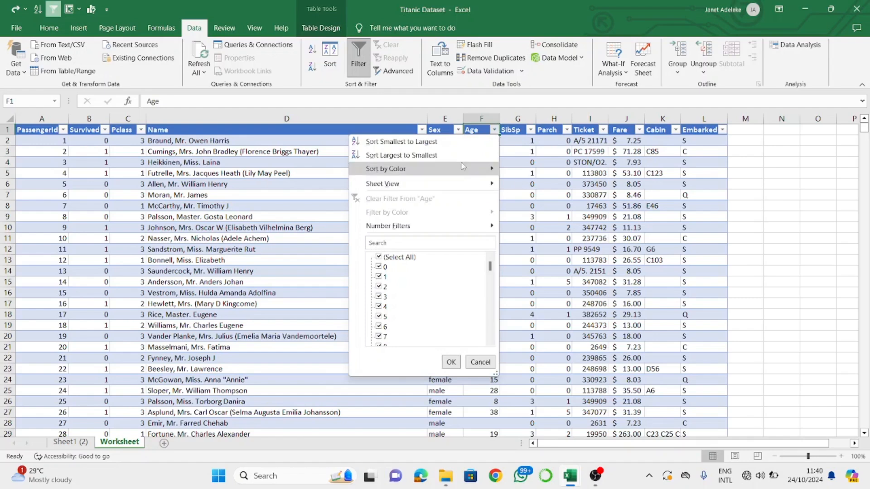
click(464, 144)
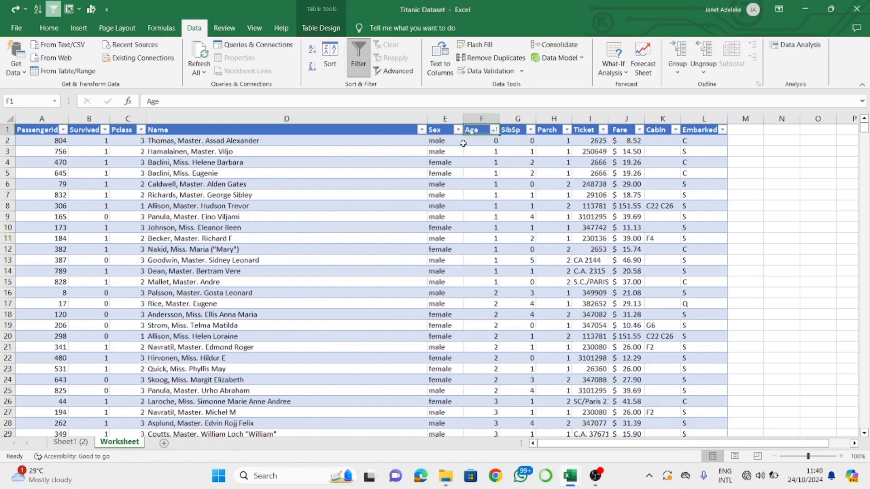
Examine the exact values of the youngest passengers in the sorted Age column, and select the whole column to read its summary statistics.
click(492, 142)
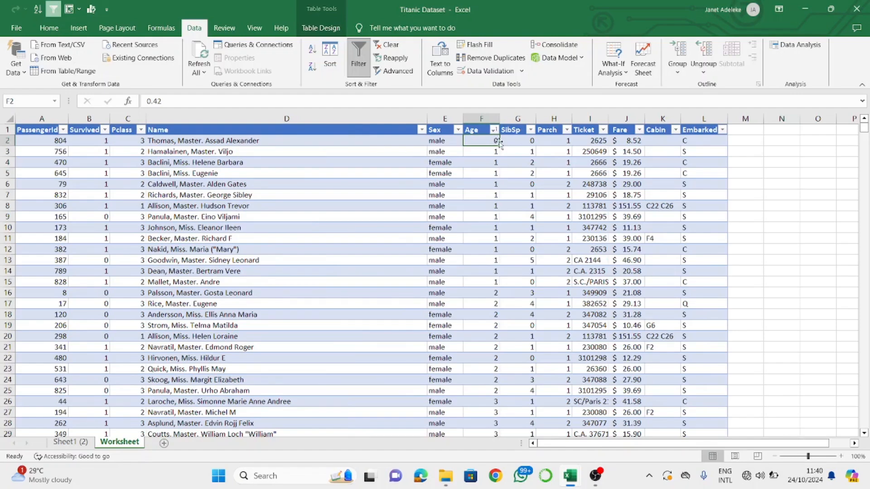
scroll(502, 202, down, 2)
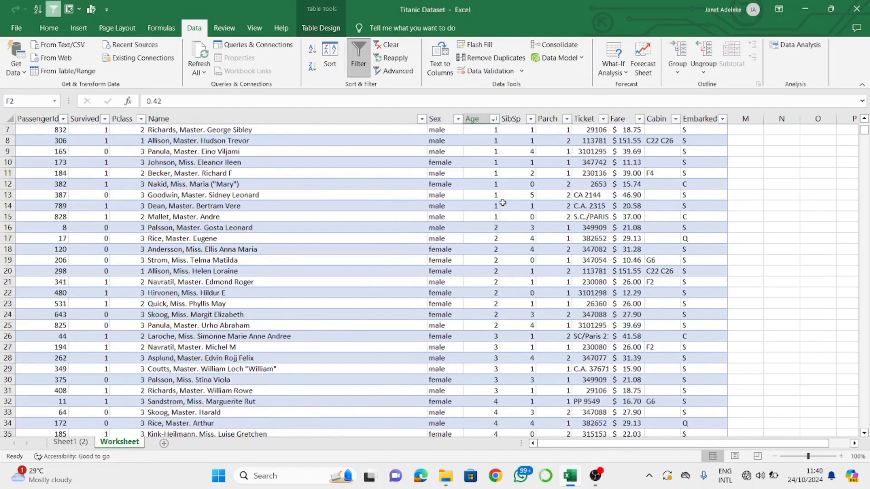
scroll(483, 162, up, 2)
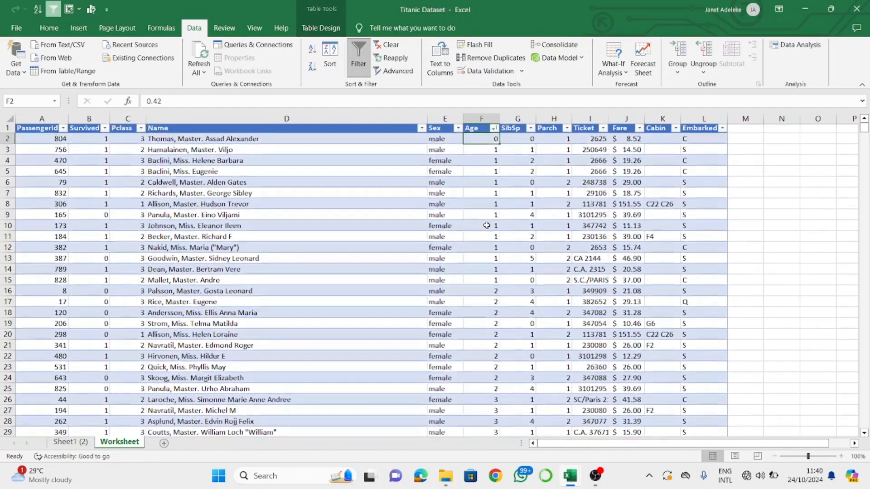
key(Down)
key(Down)
key(Down)
key(Down)
key(Down)
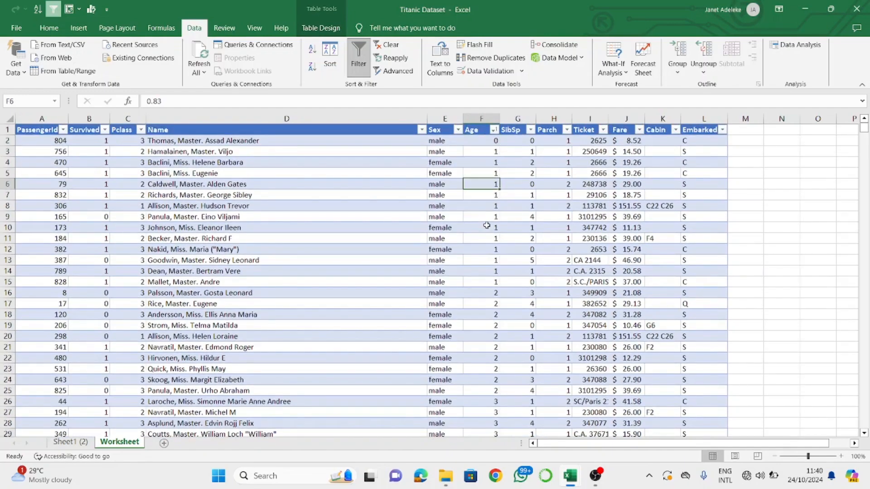
key(Down)
key(Down)
key(Down)
key(Down)
key(Down)
key(Down)
key(Down)
key(Down)
key(Down)
key(Down)
key(Down)
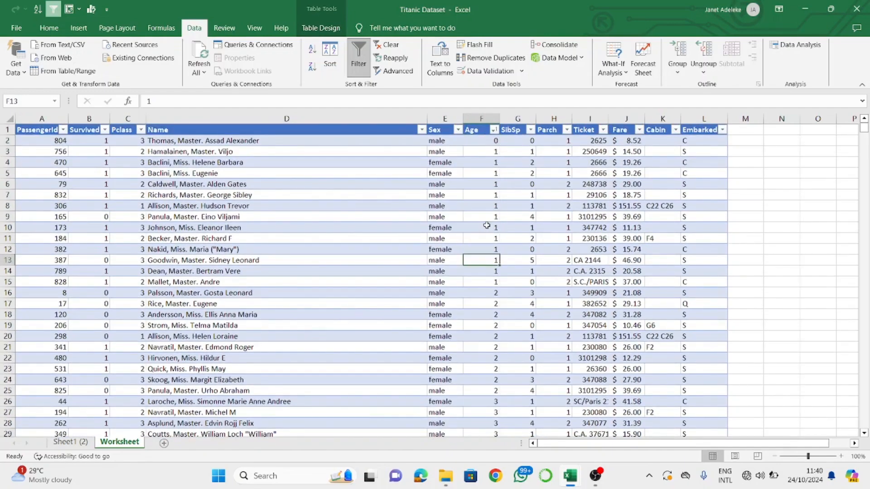
click(476, 118)
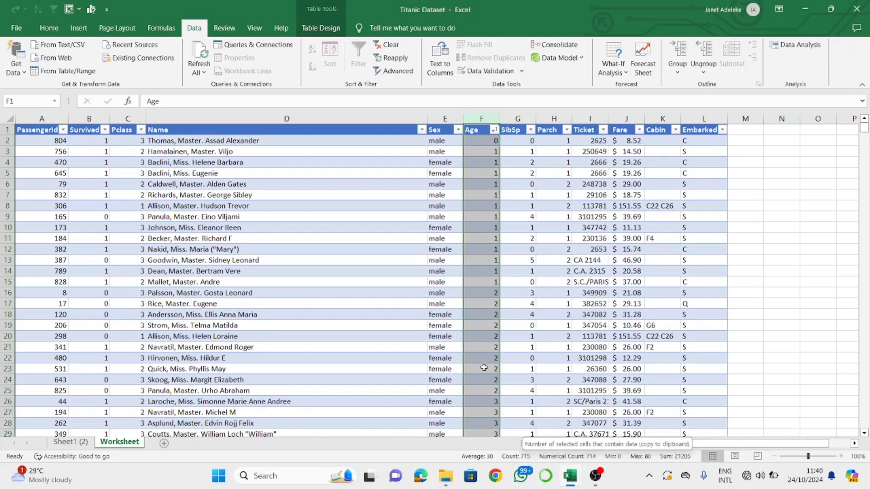
Select the whole Age, Ticket and SibSp columns in turn to compare their summary statistics.
click(473, 255)
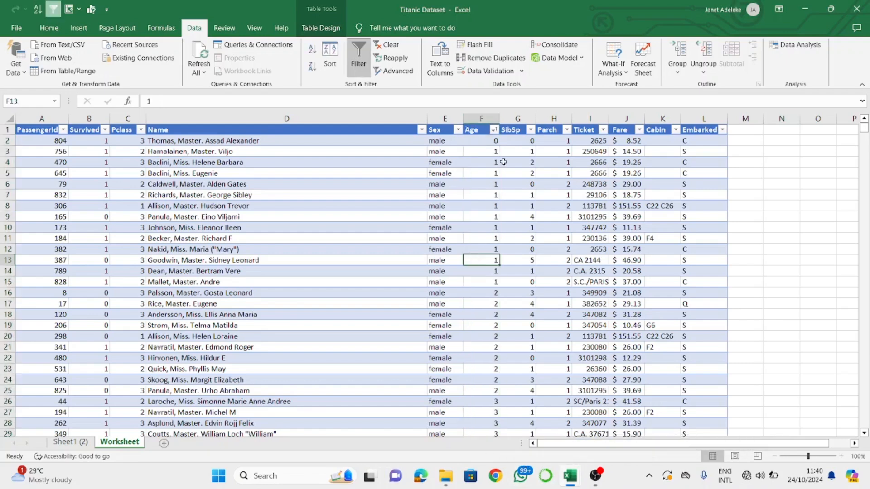
click(481, 118)
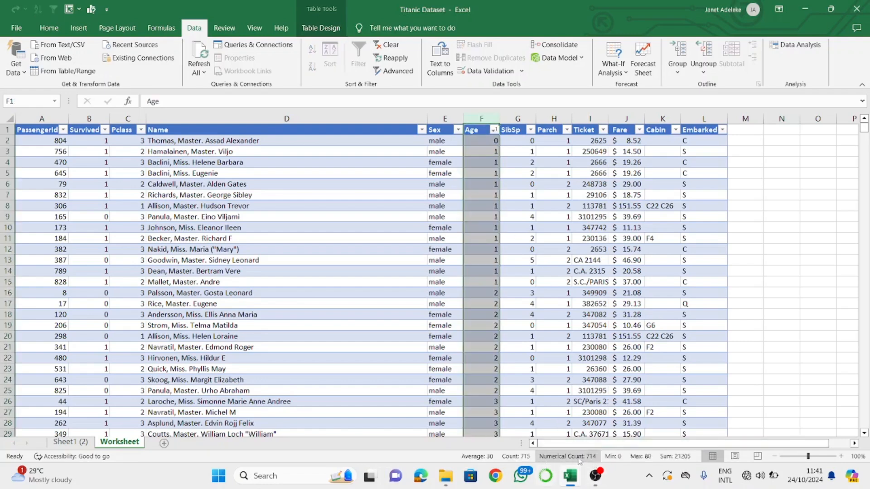
click(577, 414)
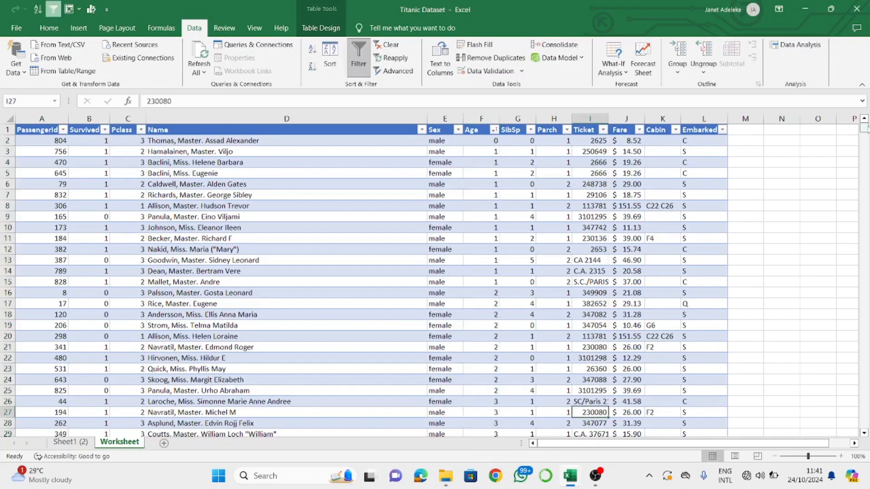
drag(864, 128, 790, 135)
scroll(655, 156, up, 3)
click(583, 116)
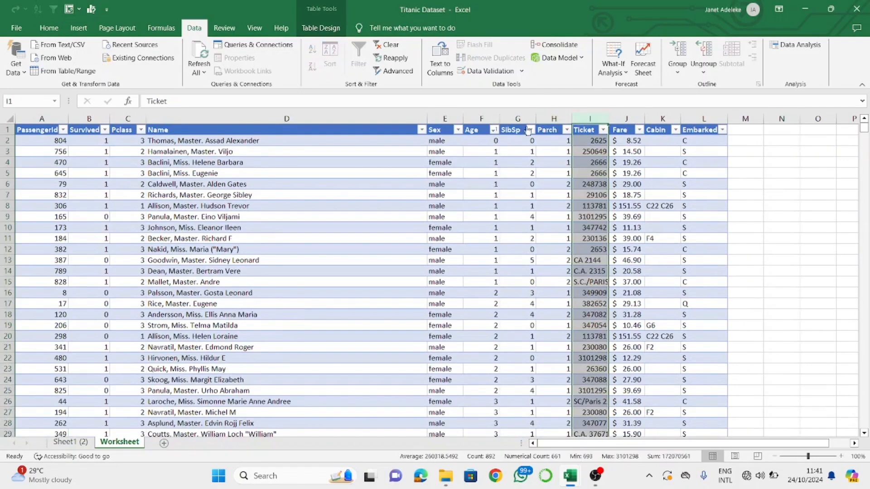
click(510, 118)
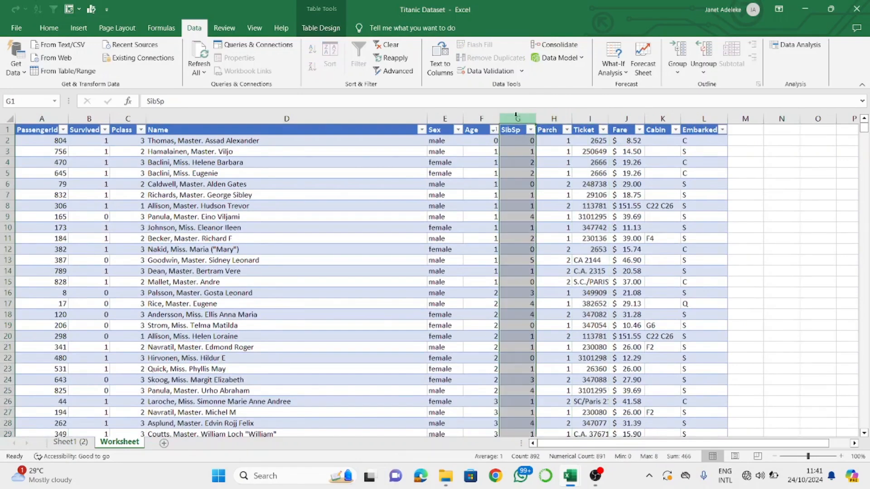
click(481, 118)
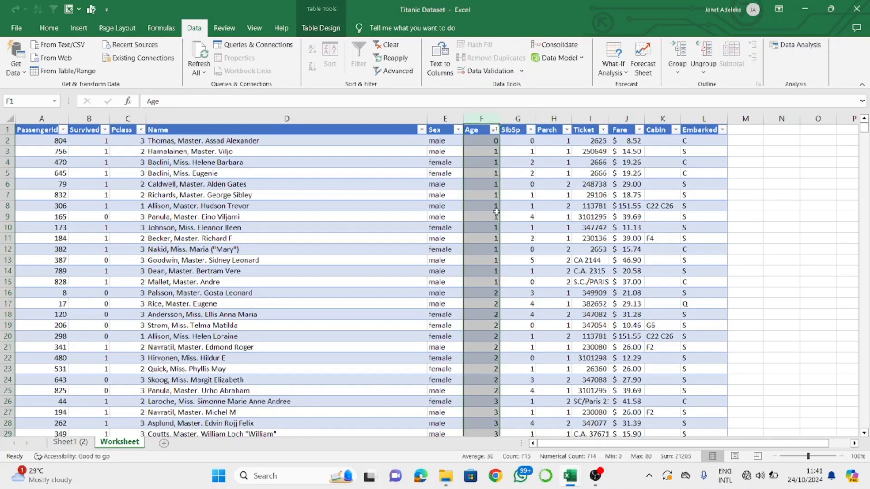
scroll(502, 269, down, 4)
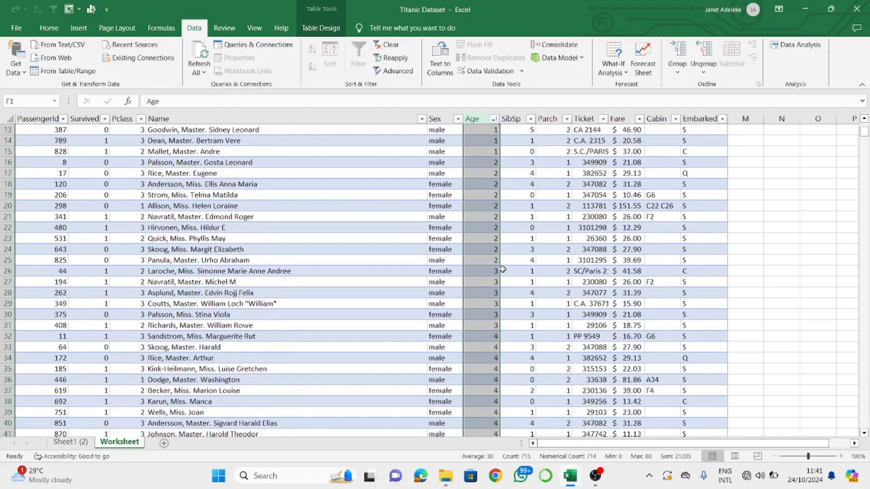
scroll(503, 272, up, 4)
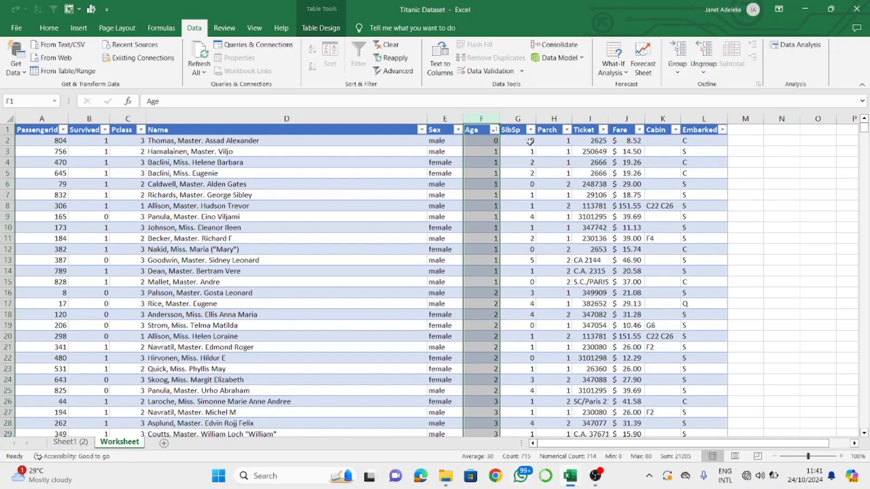
click(518, 118)
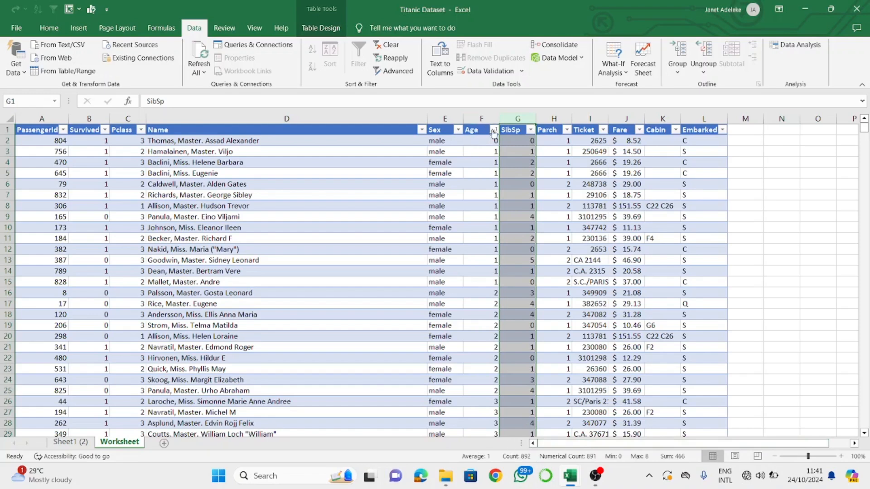
Go through the distinct ages in the Age column's filter list down to the blanks, leaving all of them included.
click(493, 130)
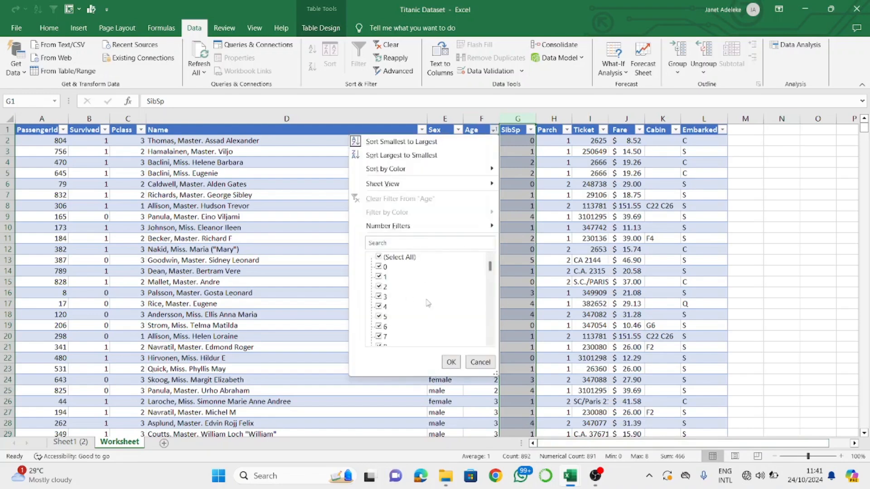
scroll(430, 293, down, 2)
scroll(430, 293, up, 2)
scroll(430, 293, down, 3)
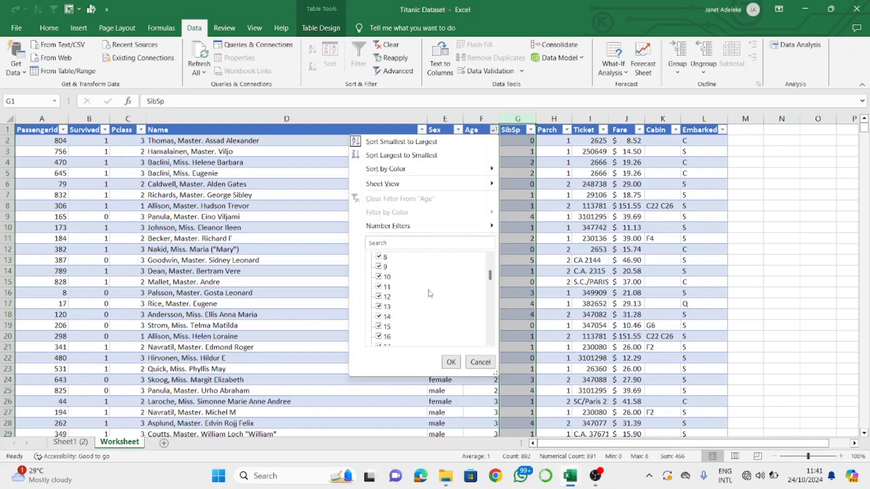
scroll(430, 293, up, 3)
scroll(430, 294, down, 20)
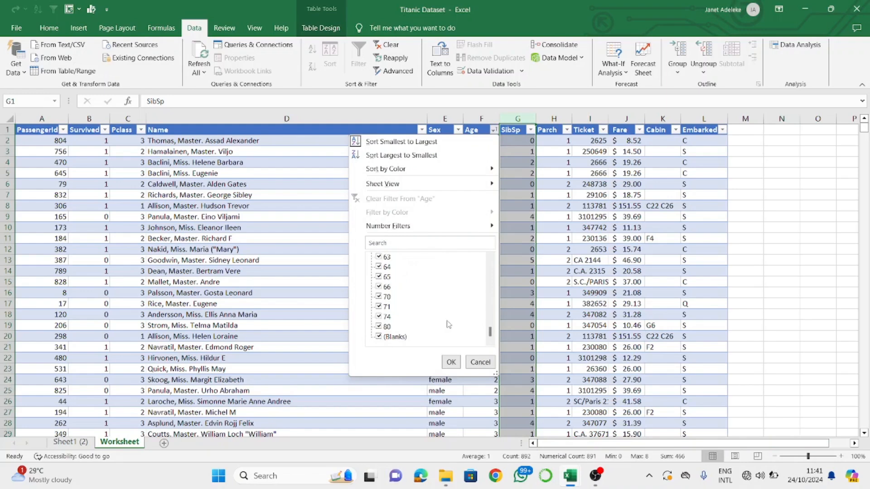
scroll(448, 340, up, 10)
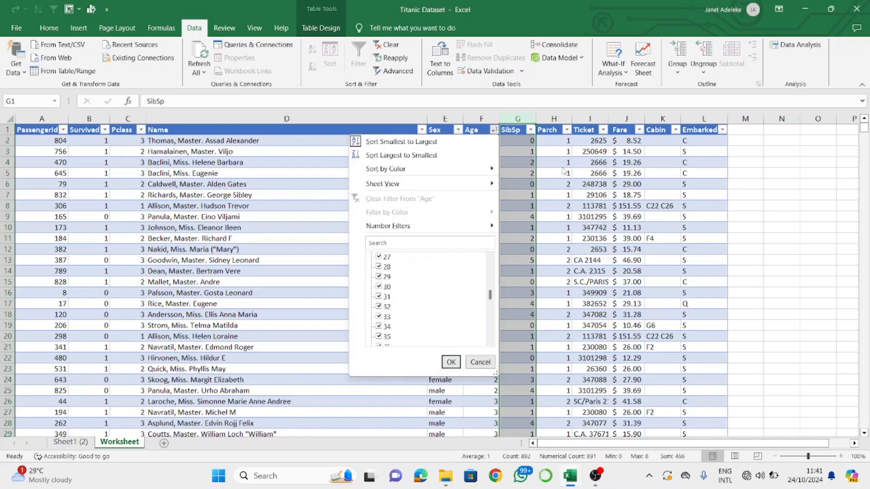
click(451, 362)
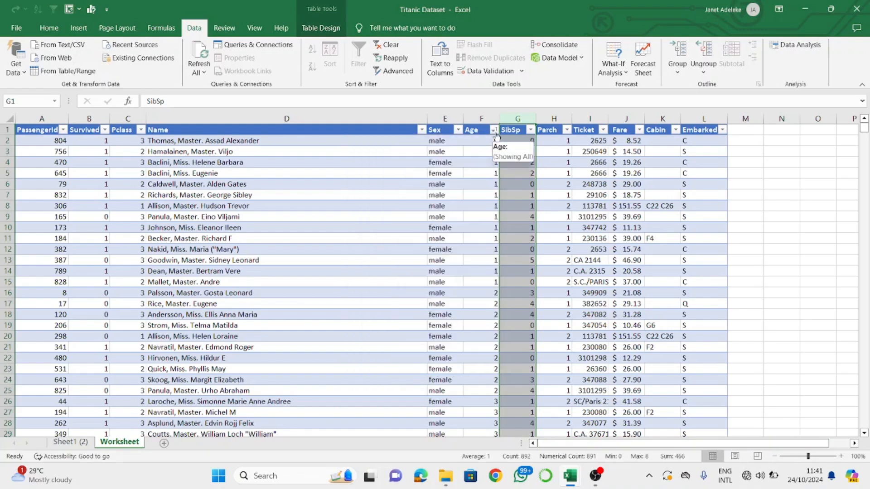
Undo the smallest-to-largest sort of the Age column.
click(493, 130)
mouse_move(442, 231)
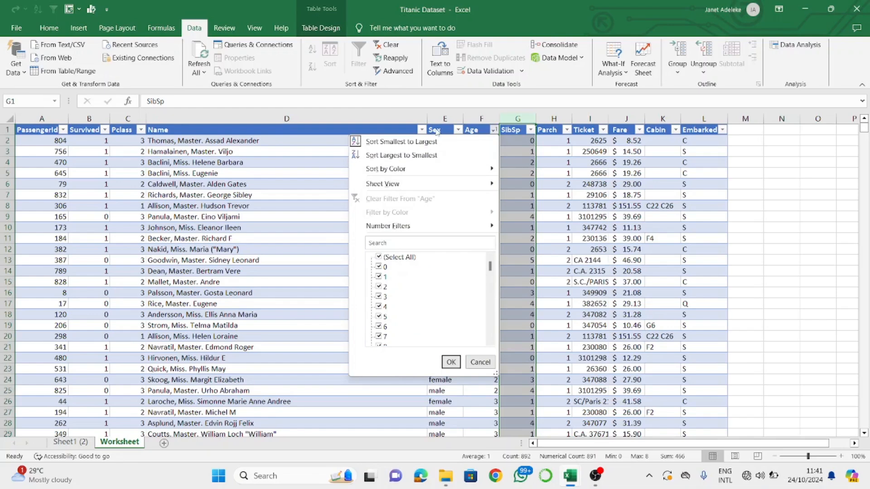
click(560, 155)
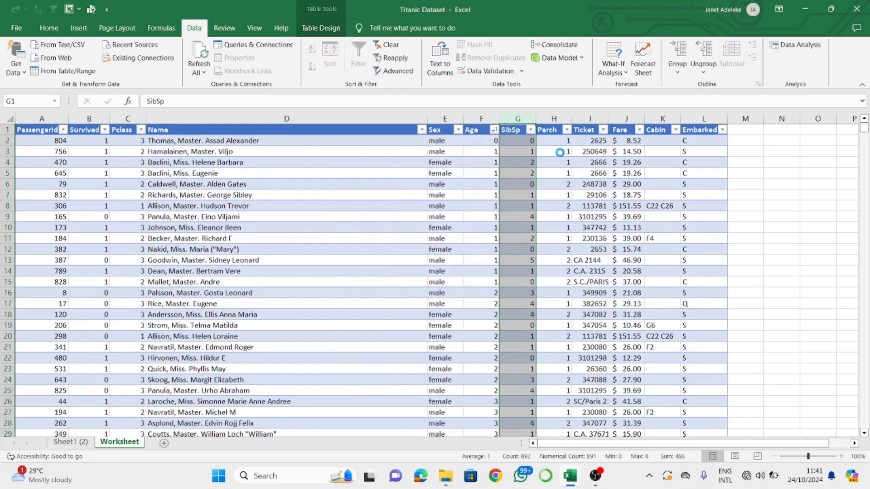
key(ctrl+z)
click(560, 152)
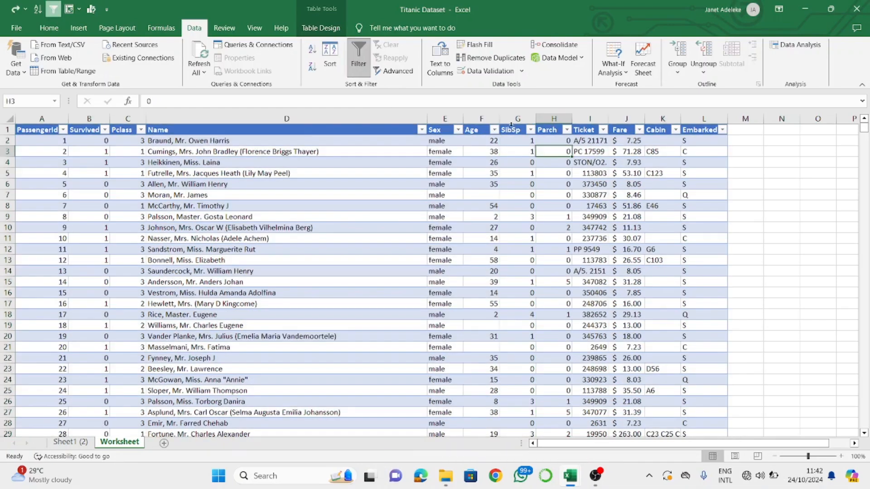
Compare the numerical counts of the unsorted Age column and the SibSp column.
click(483, 118)
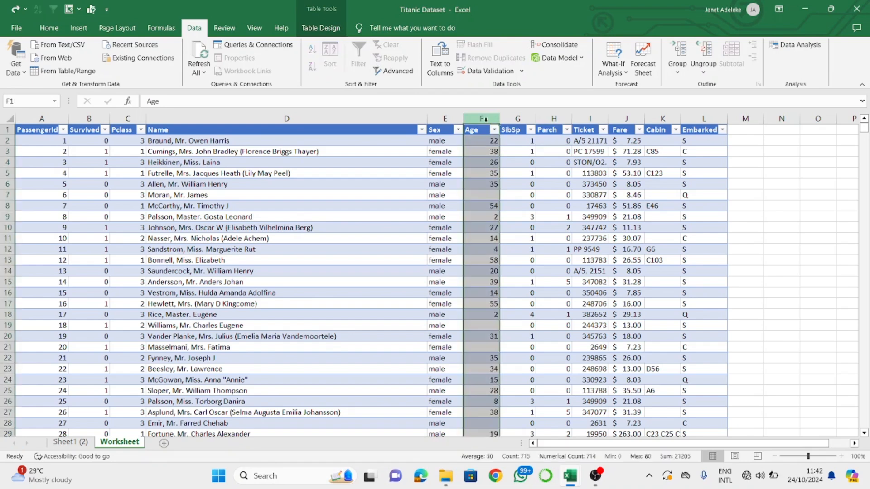
click(518, 119)
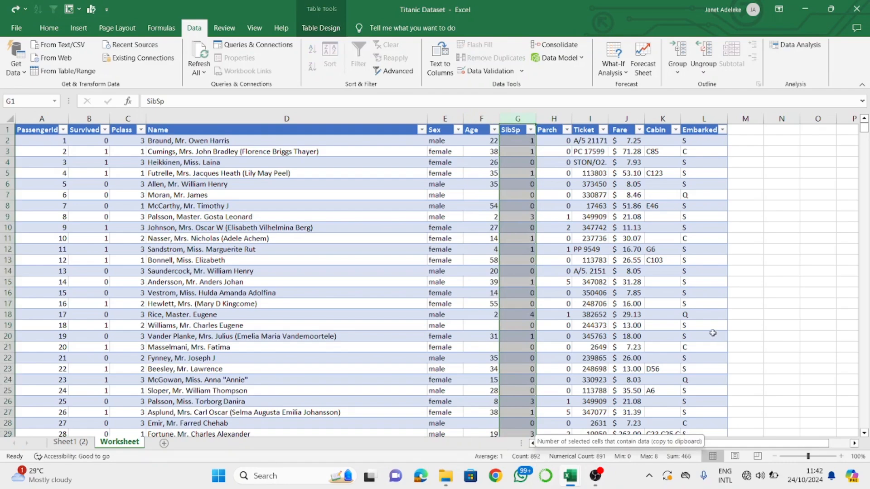
scroll(639, 217, down, 2)
scroll(639, 218, up, 1)
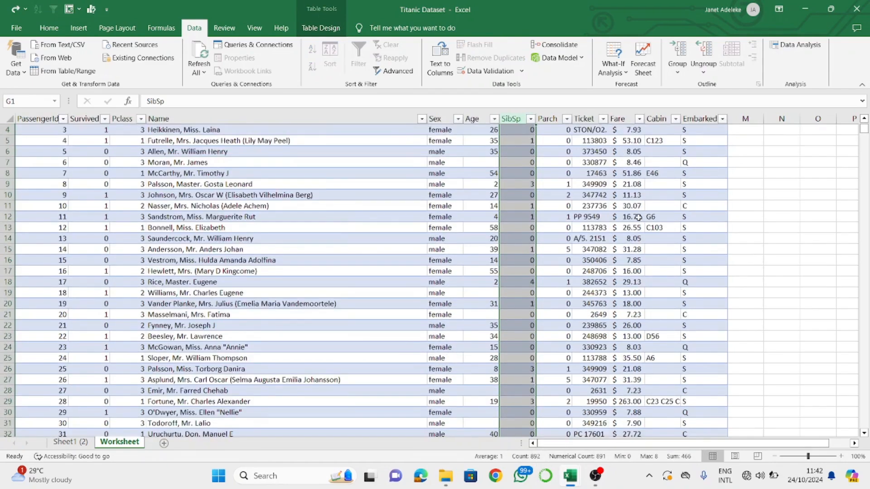
scroll(639, 217, up, 1)
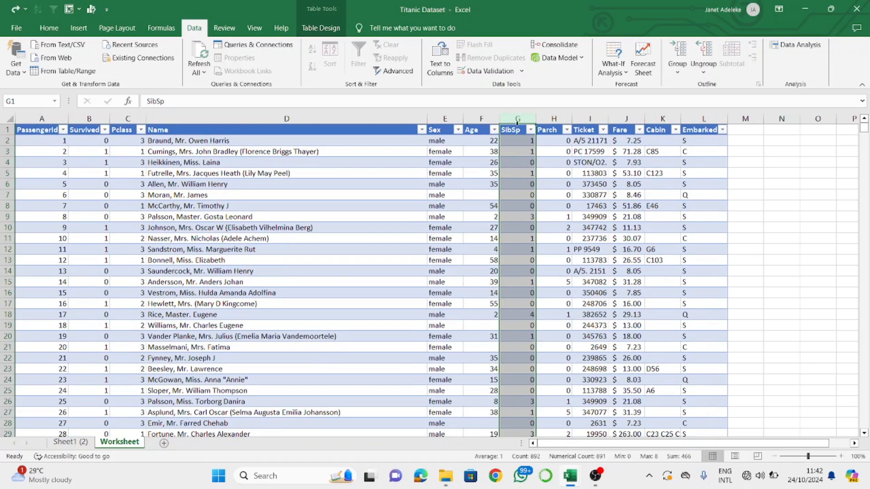
Look at the SibSp column's filter values without filtering, and compare its count with the blank cells in Age.
click(532, 130)
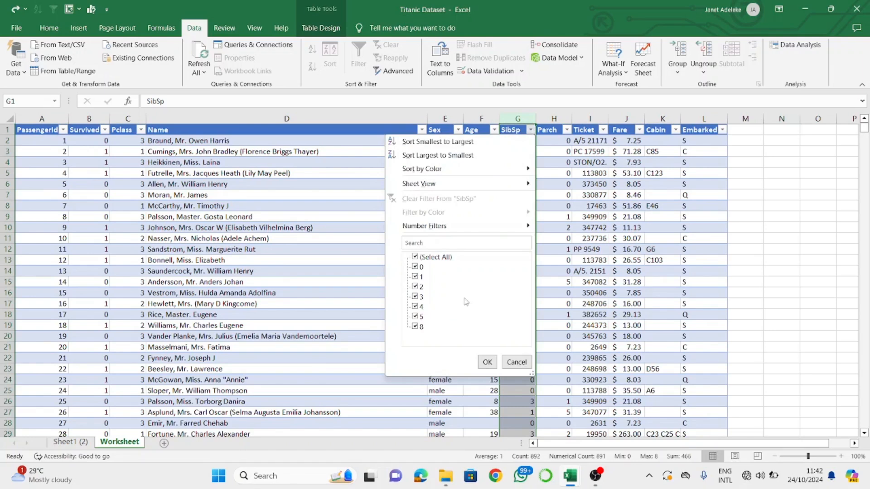
click(557, 299)
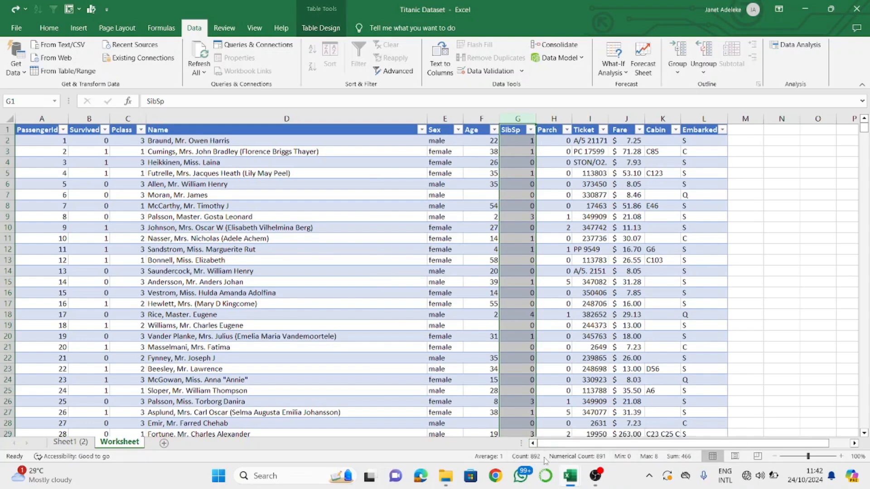
click(484, 197)
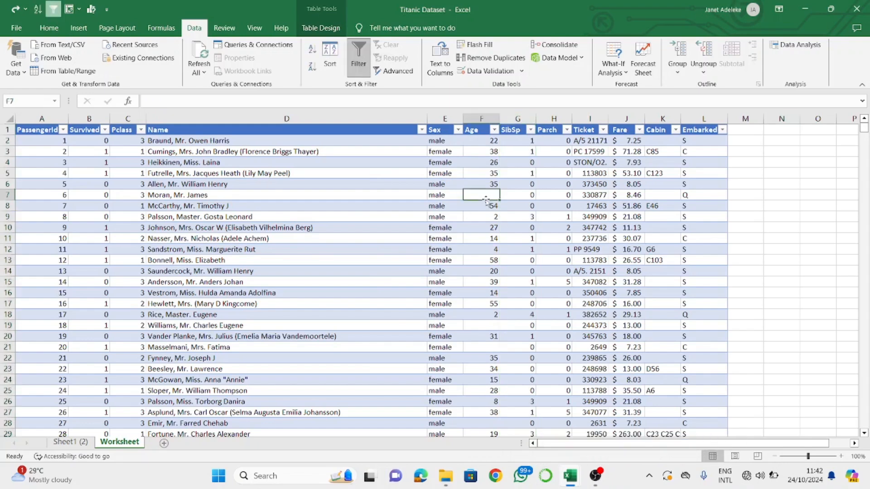
click(511, 118)
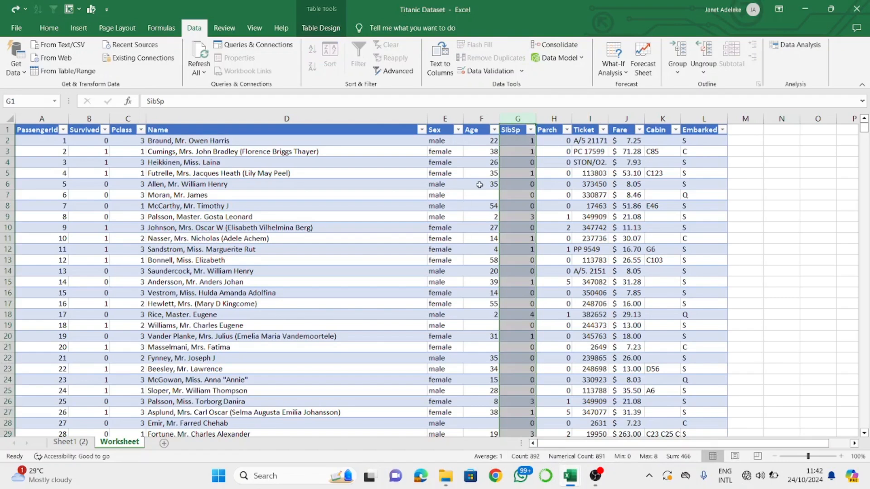
Sort the table by the Age column from largest to smallest.
click(490, 119)
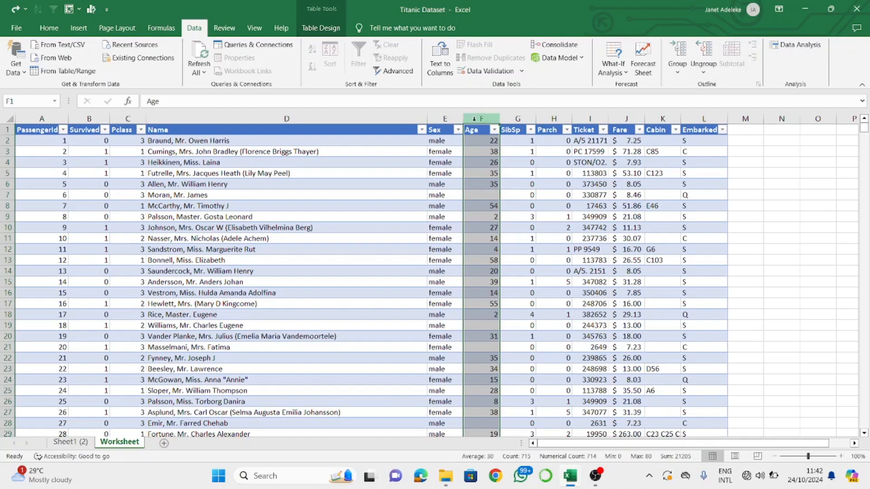
click(493, 130)
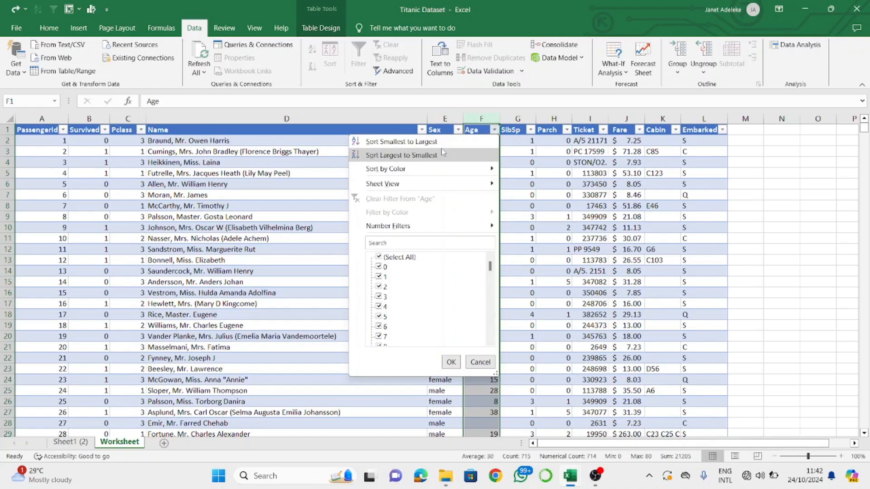
click(401, 154)
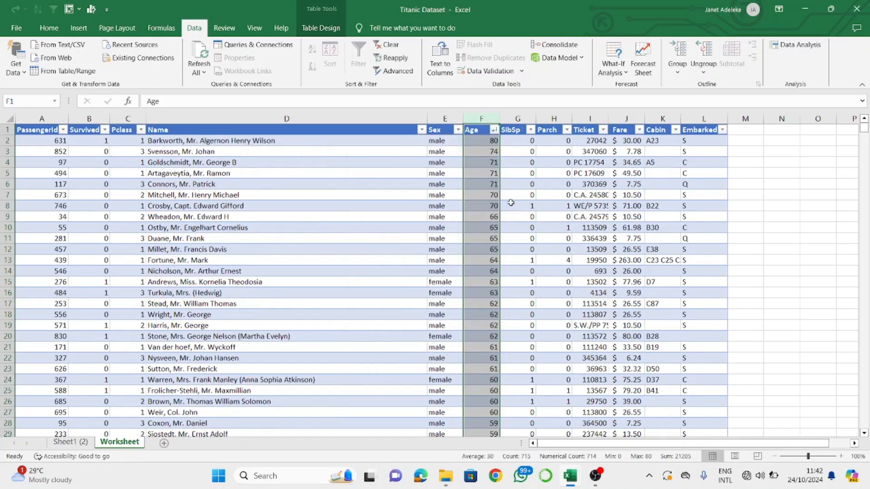
Go through the descending values in the Age column, return to its header, and check its filter list without excluding any values.
scroll(557, 303, down, 2)
scroll(557, 303, up, 2)
click(494, 152)
key(Down)
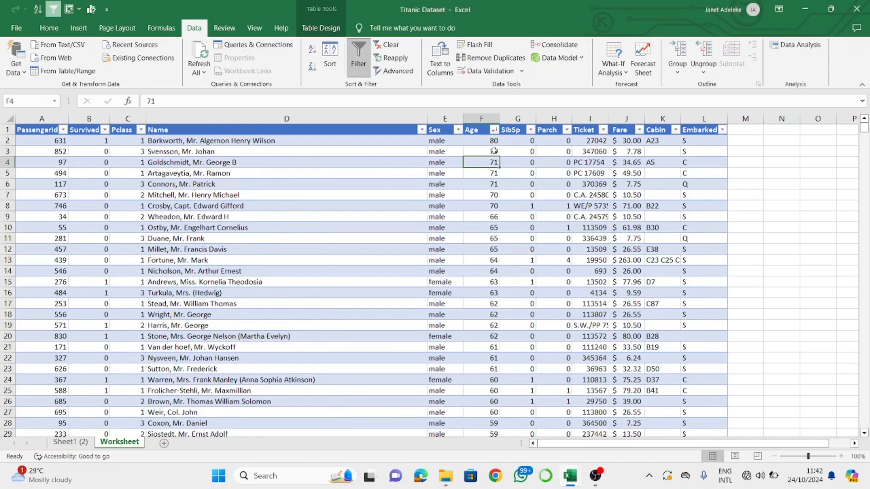
key(Down)
key(Down)
key(Down)
key(Down)
key(Down)
key(Down)
key(Down)
key(Down)
key(Down)
key(Down)
key(Down)
key(Down)
key(Down)
key(Down)
key(Down)
key(Down)
key(Down)
key(Down)
key(Down)
key(Down)
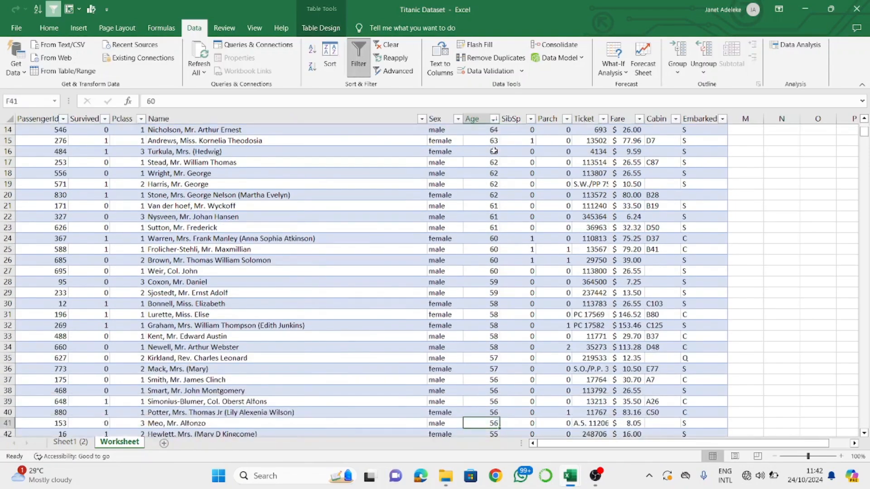
key(Down)
key(Down)
key(Down)
key(Down)
key(Down)
key(Down)
key(Down)
key(Down)
key(Down)
key(Down)
key(Down)
key(Down)
key(Down)
key(Down)
key(Down)
key(Down)
key(Down)
key(Down)
key(Down)
key(Down)
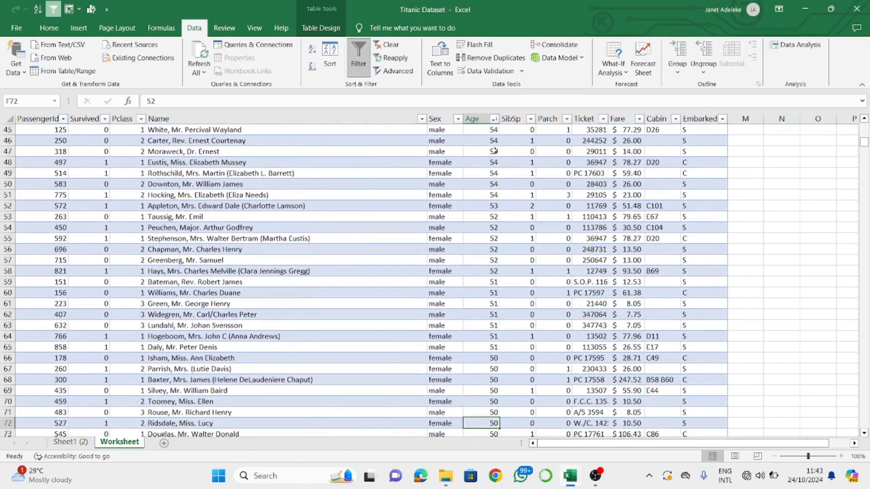
key(Down)
key(Up)
key(Up)
key(Up)
key(Up)
key(Up)
key(Up)
key(Up)
key(Up)
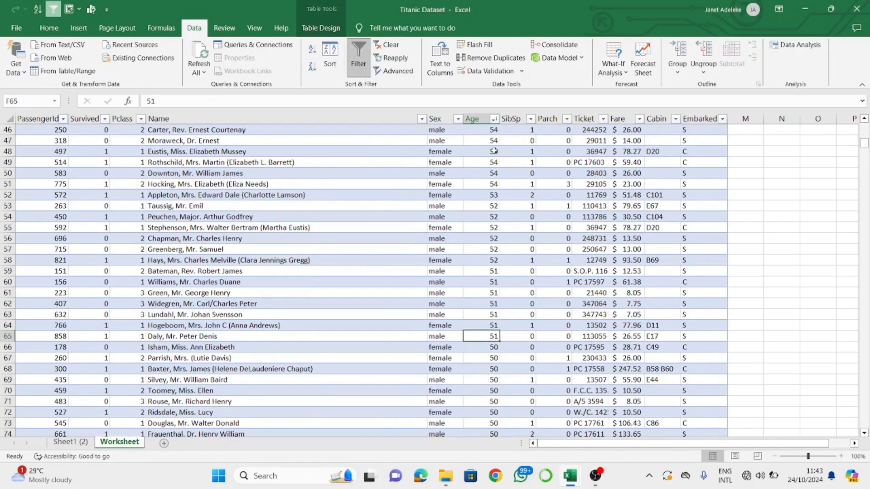
key(ctrl+Up)
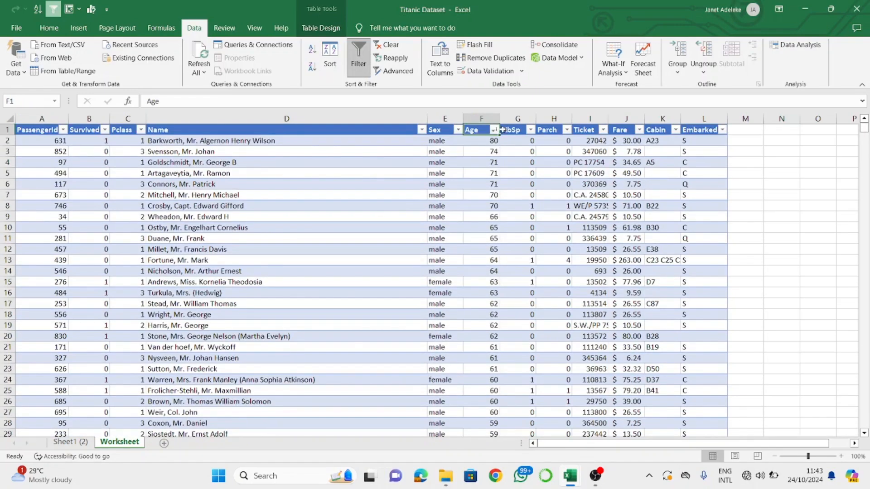
click(494, 131)
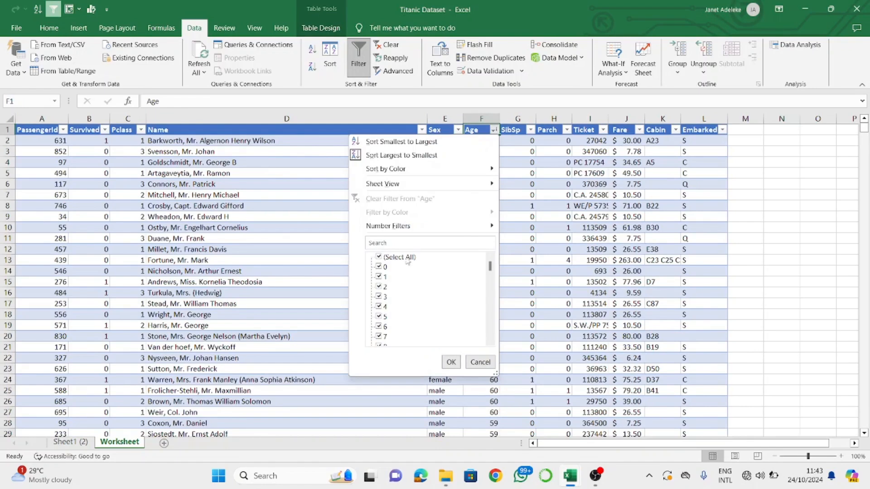
click(451, 362)
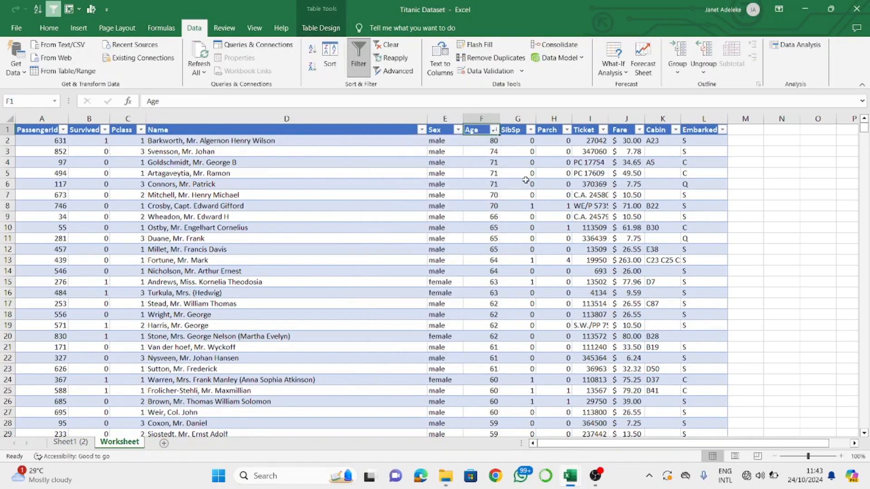
Undo the largest-to-smallest sort of the Age column.
key(ctrl+z)
click(530, 153)
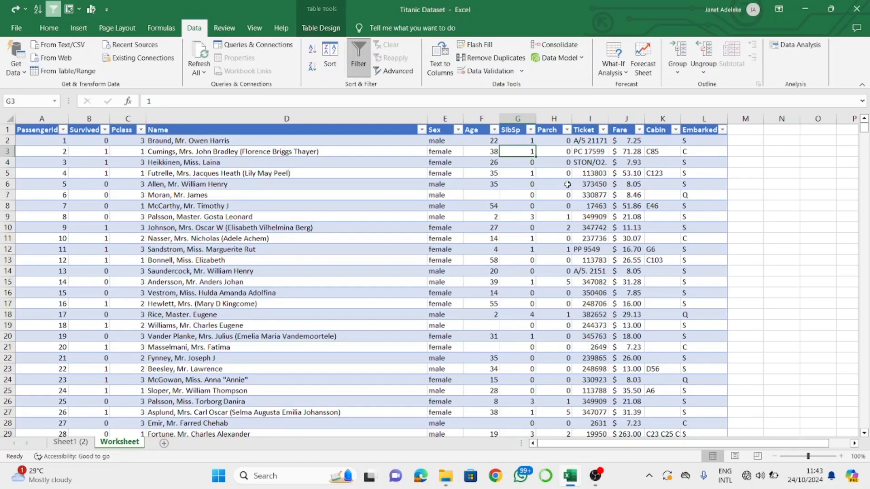
click(531, 239)
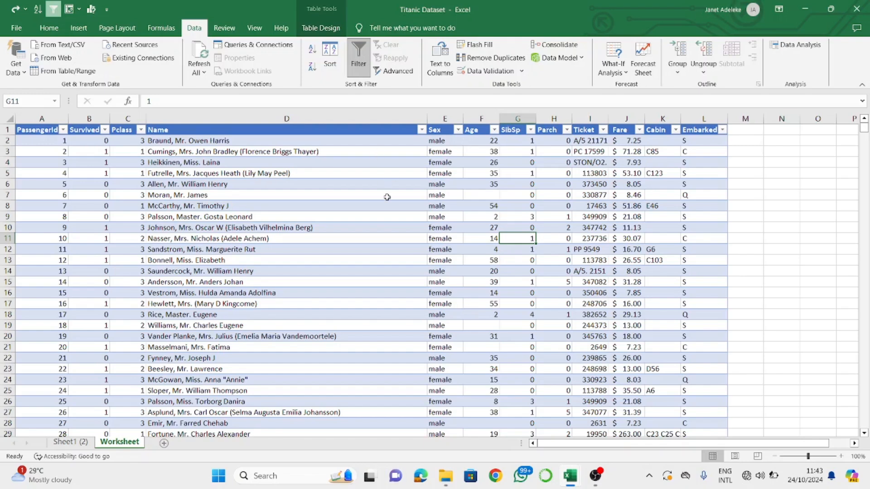
Examine the Survived column's summary statistics and its header filter without filtering any rows.
click(99, 120)
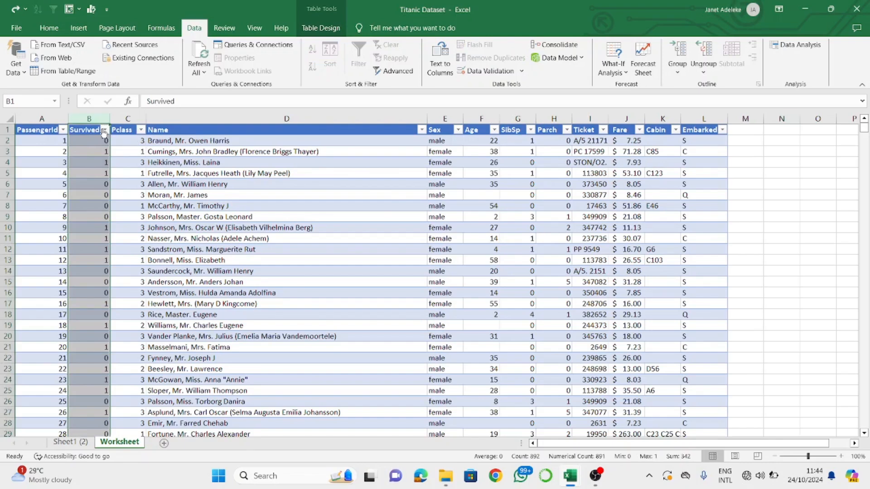
click(104, 131)
click(104, 131)
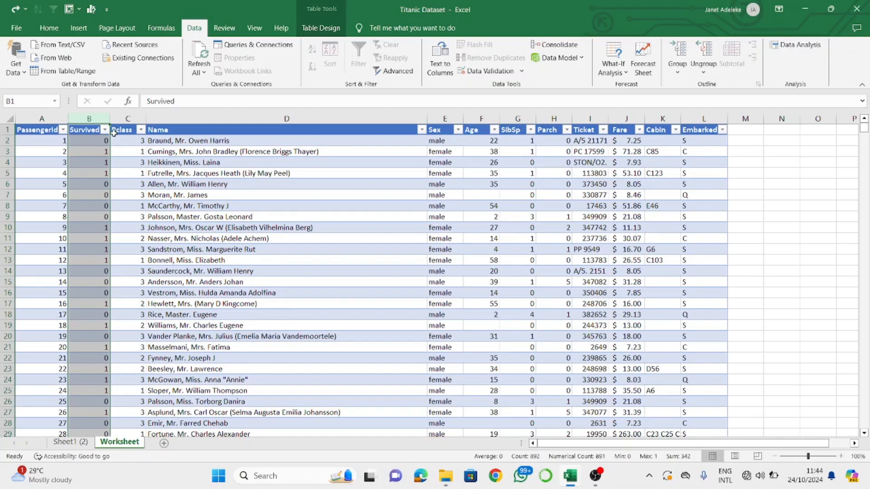
click(303, 257)
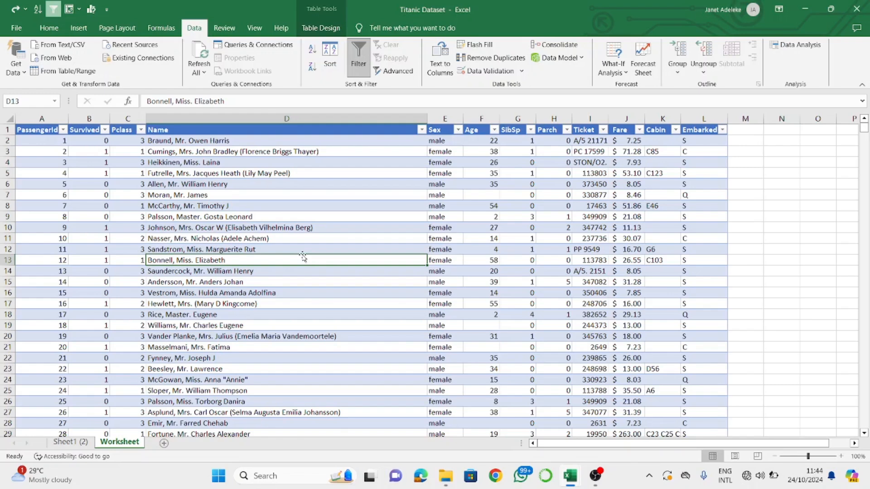
click(343, 208)
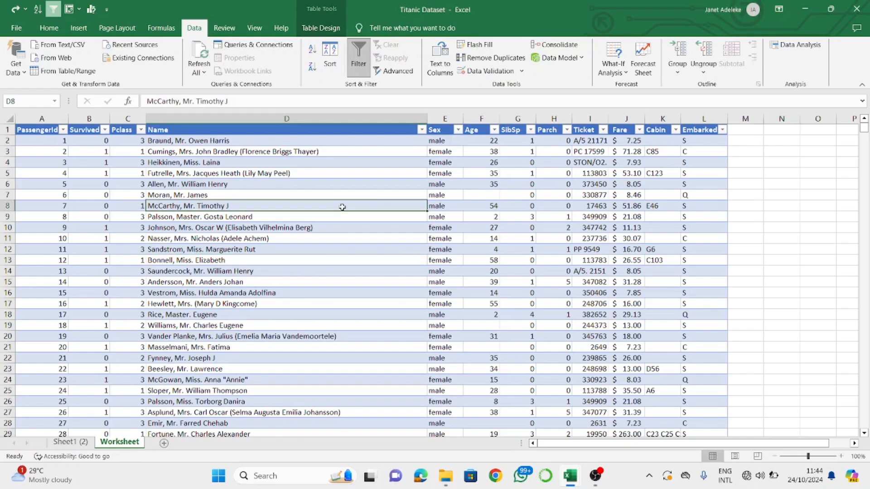
click(338, 169)
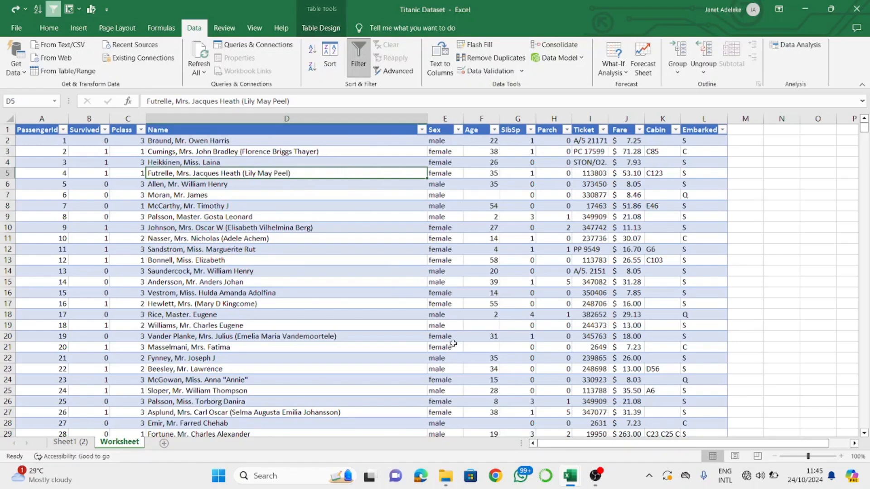
Switch to the open customer_shopping_data[1] workbook.
mouse_move(580, 477)
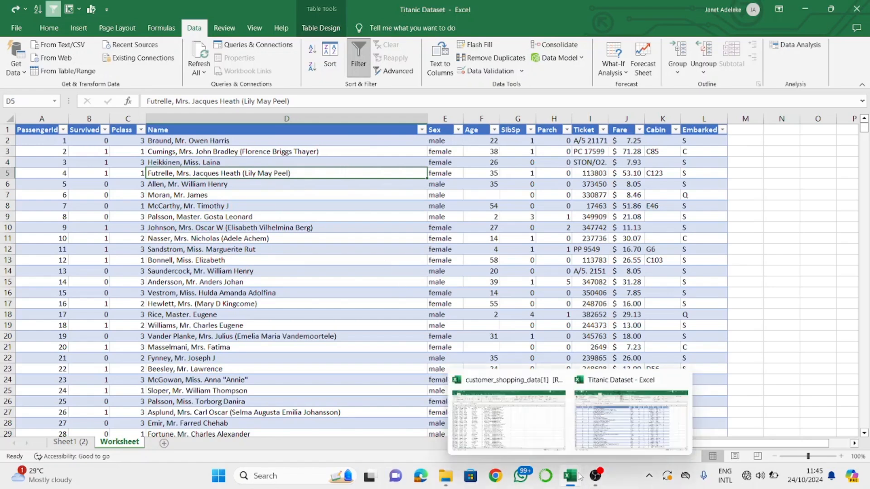
click(529, 446)
click(387, 245)
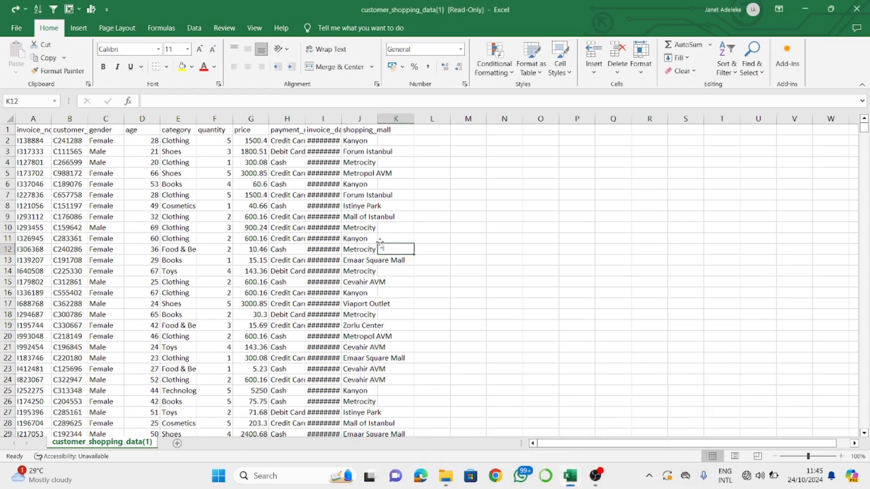
click(224, 216)
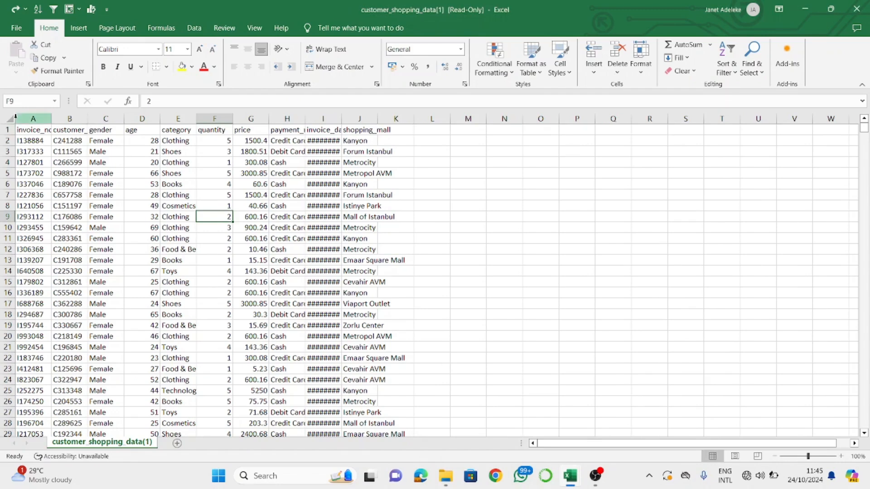
Add a new sheet to the customer_shopping_data[1] workbook and name it Worksheet.
click(177, 443)
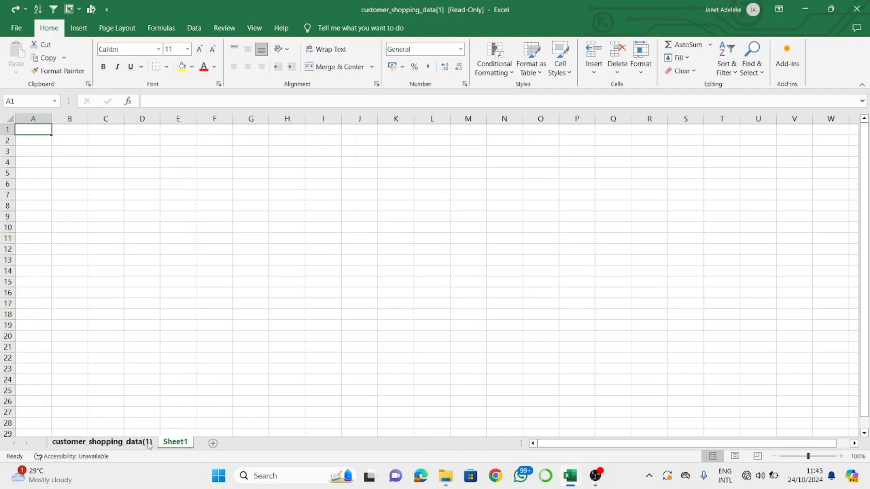
double_click(176, 442)
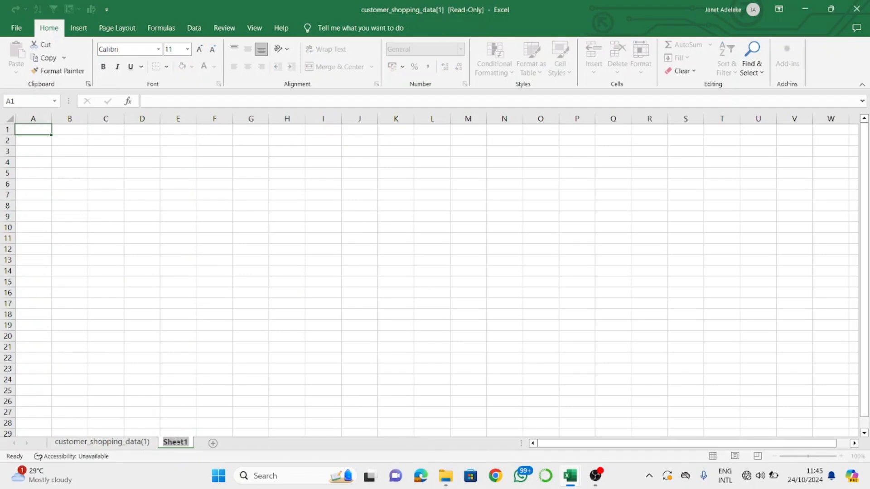
text(Worksheet)
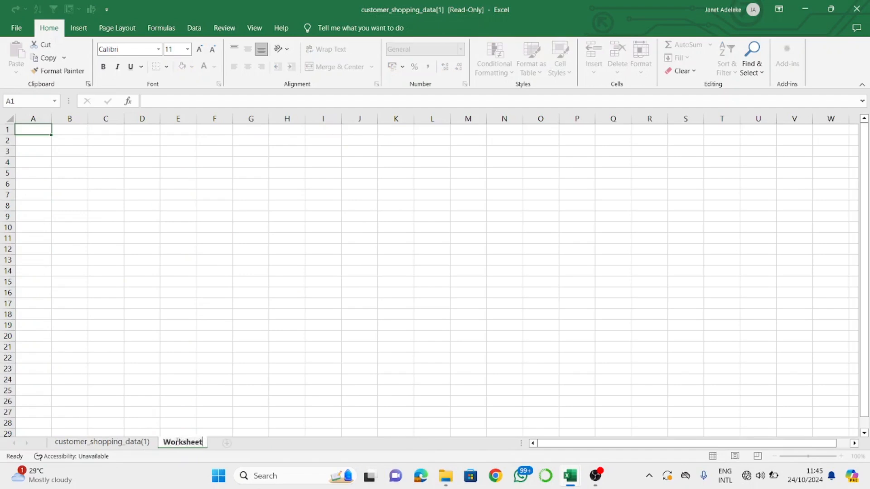
key(Return)
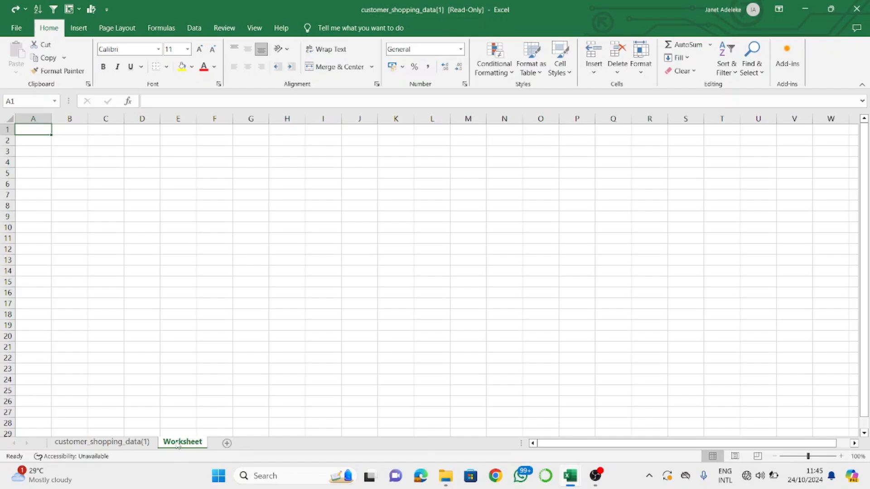
Copy the entire data range of the customer_shopping_data(1) sheet into the Worksheet sheet, starting at cell A1.
click(108, 442)
click(173, 314)
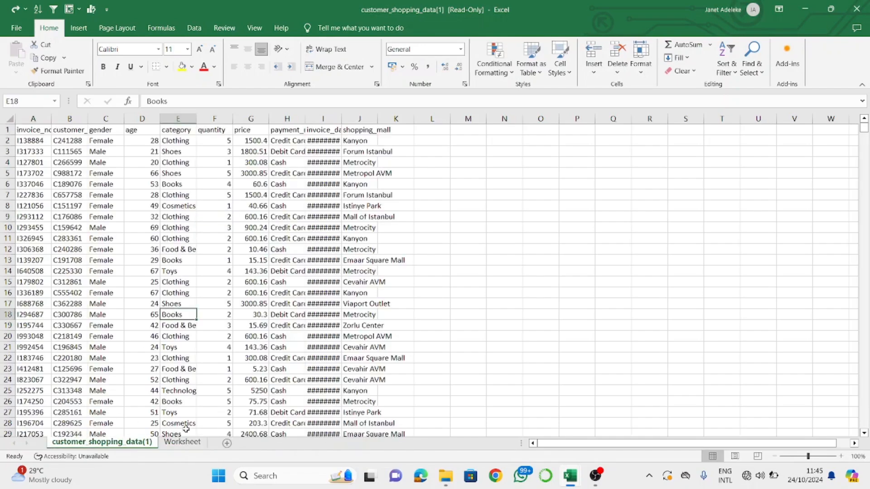
click(57, 153)
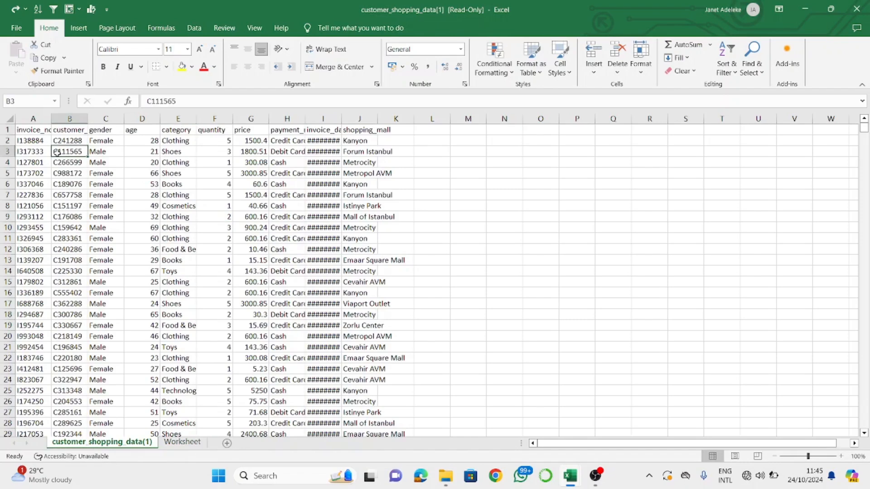
key(ctrl+a)
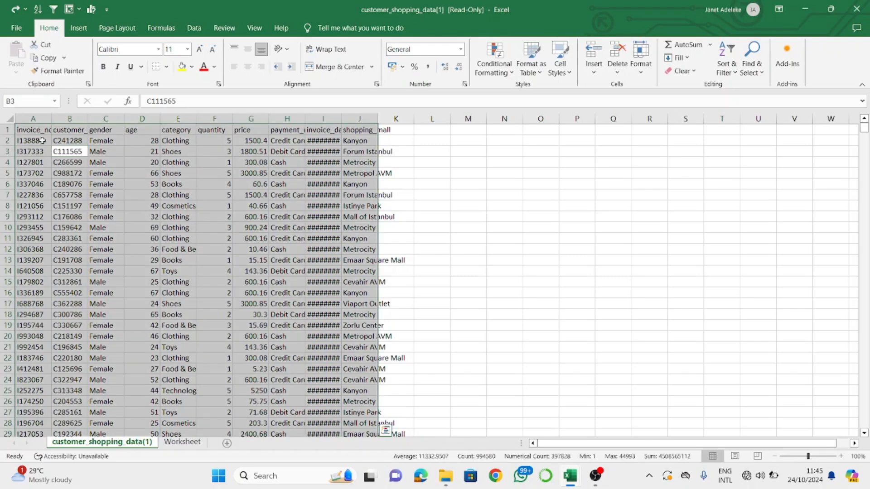
click(183, 442)
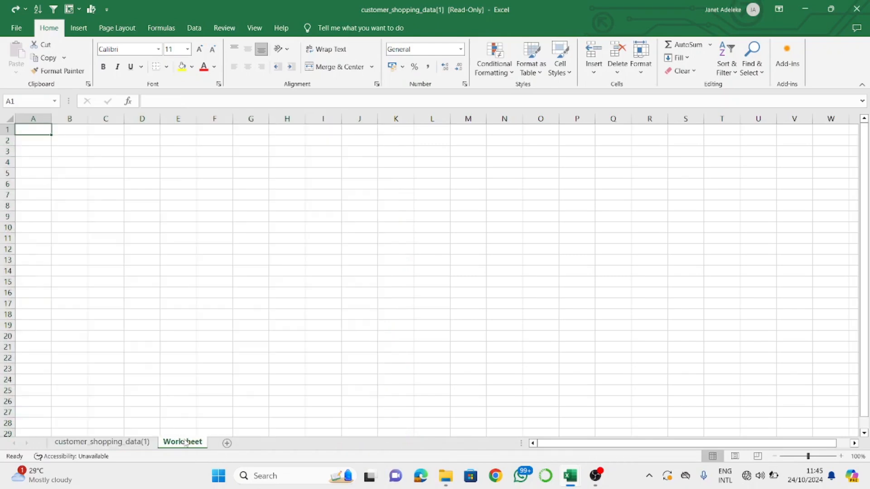
click(145, 443)
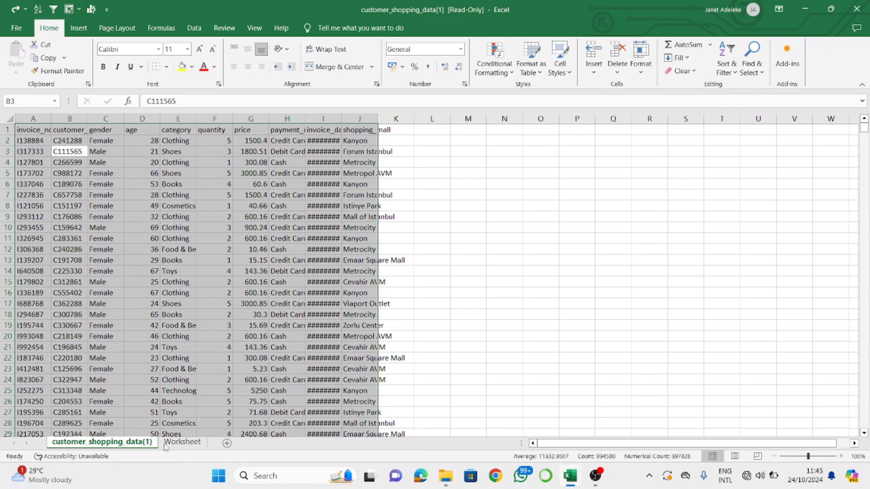
click(164, 443)
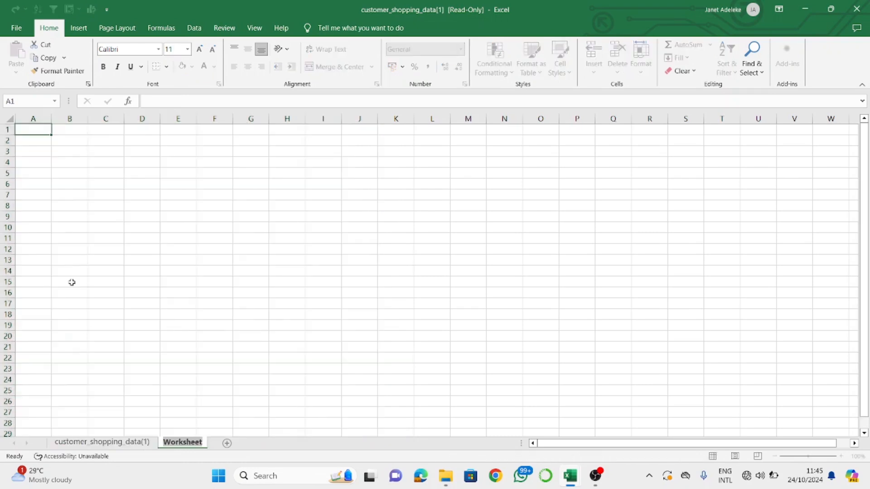
click(117, 443)
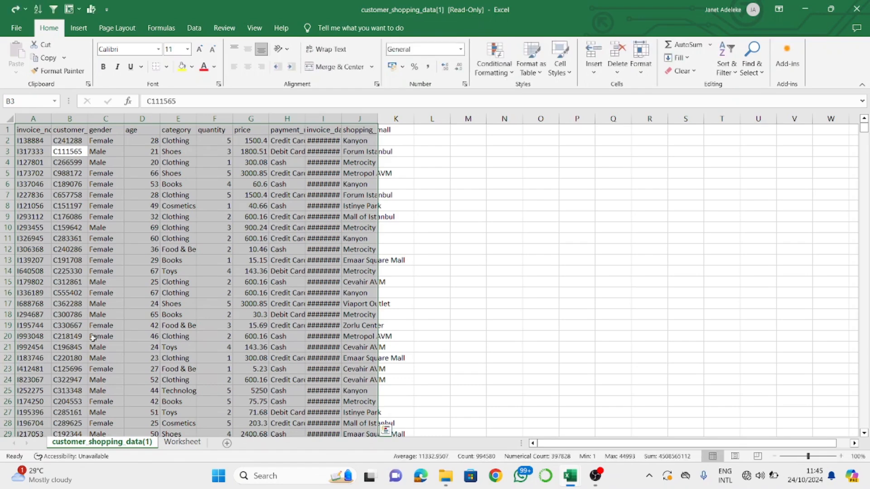
key(ctrl+c)
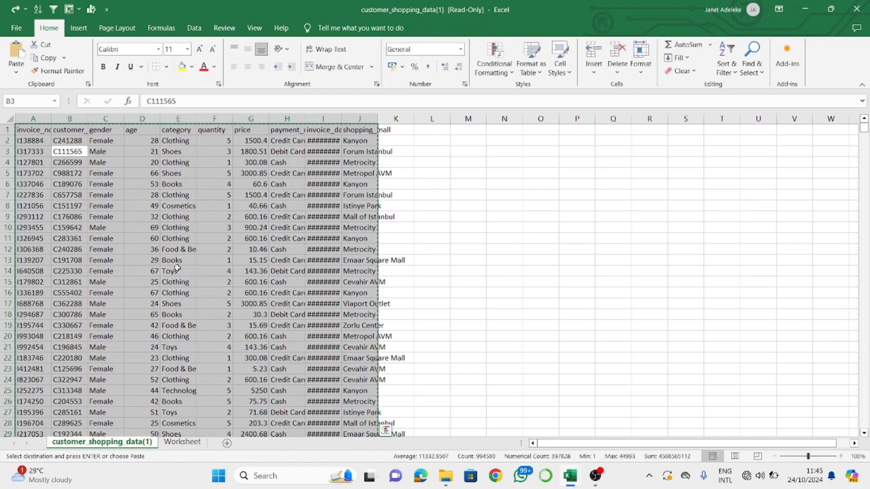
click(178, 443)
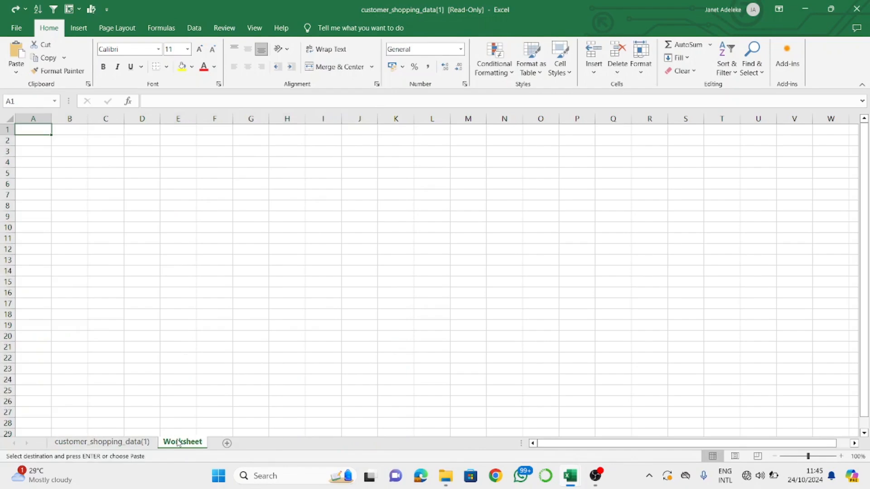
key(Return)
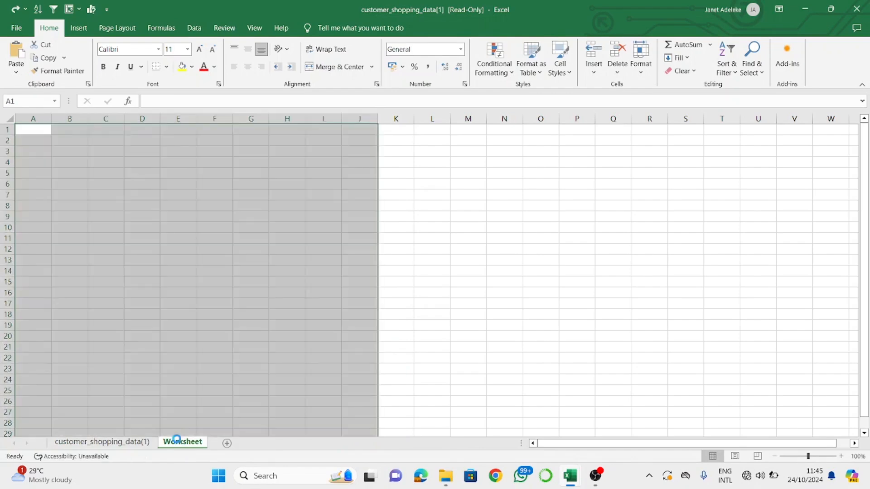
click(179, 369)
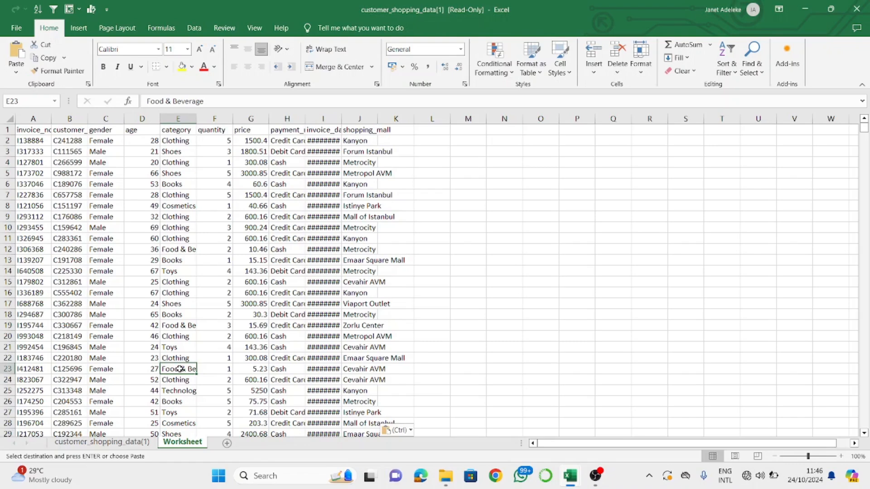
click(192, 347)
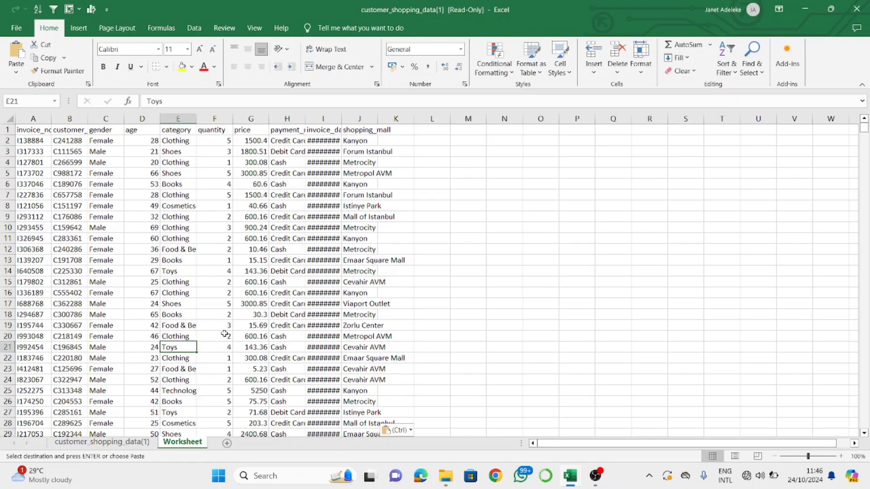
click(335, 316)
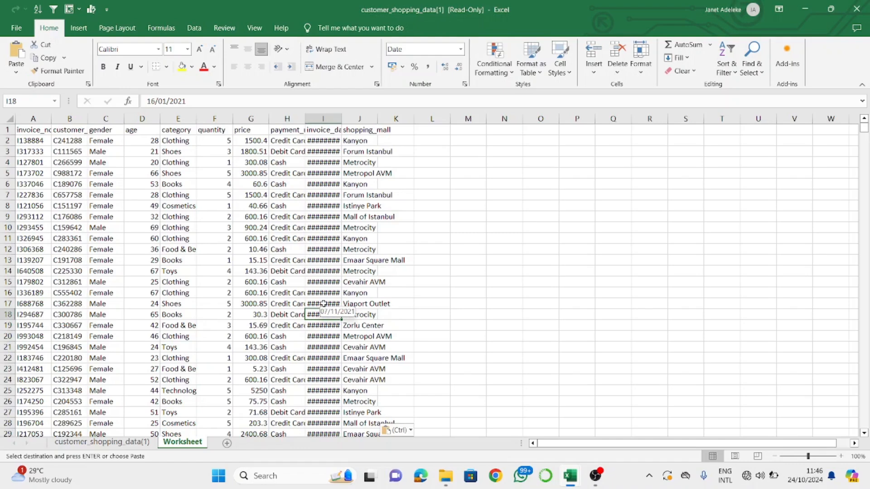
Return to the customer_shopping_data(1) sheet, view its Move or Copy option without applying it, and end the pending copy.
click(131, 443)
right_click(132, 444)
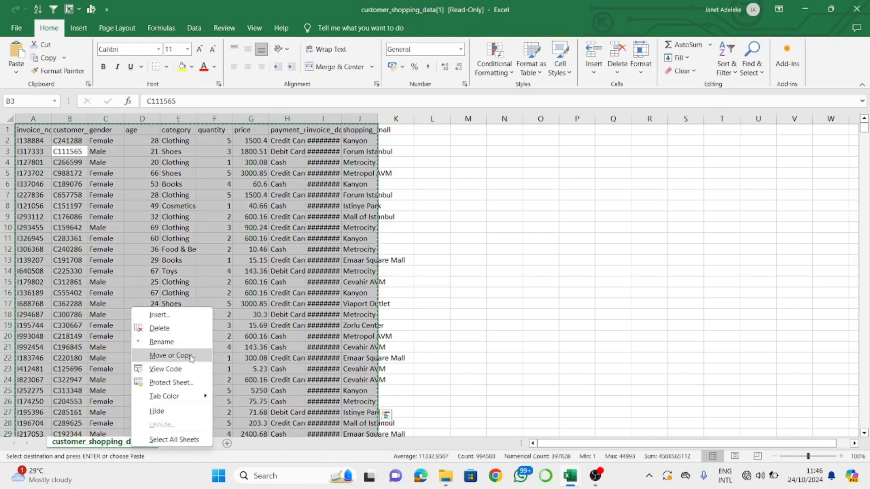
click(284, 336)
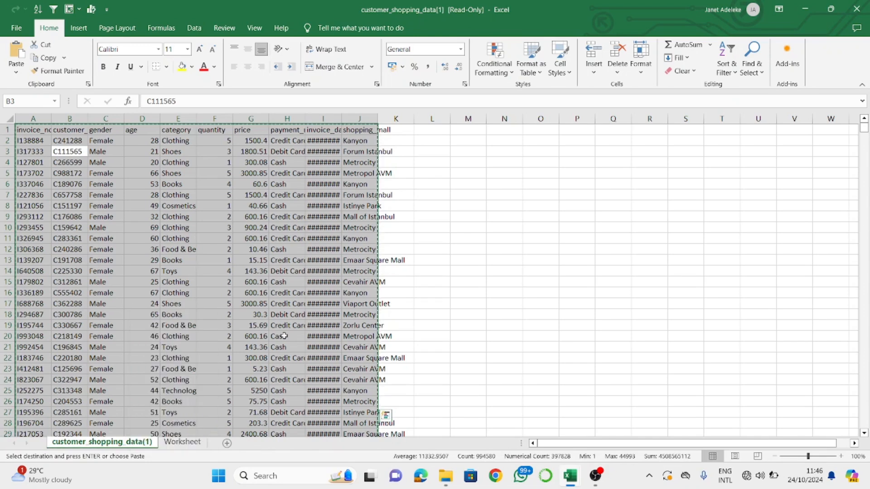
double_click(284, 336)
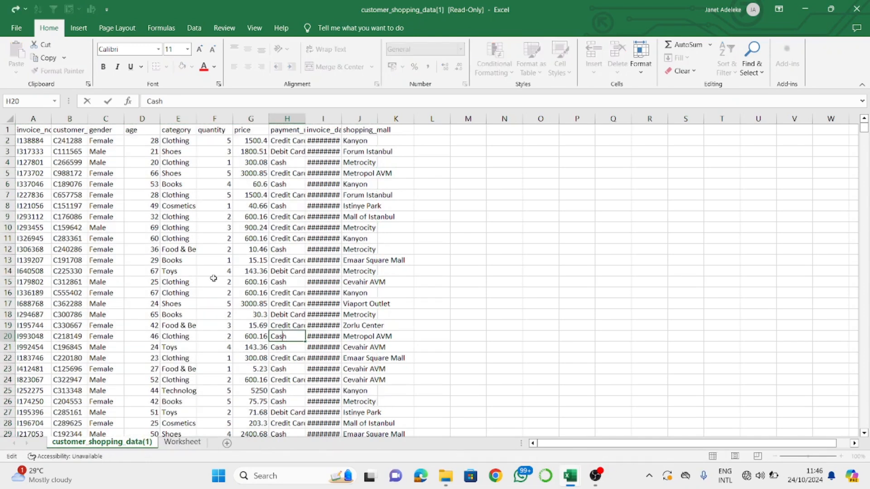
click(206, 206)
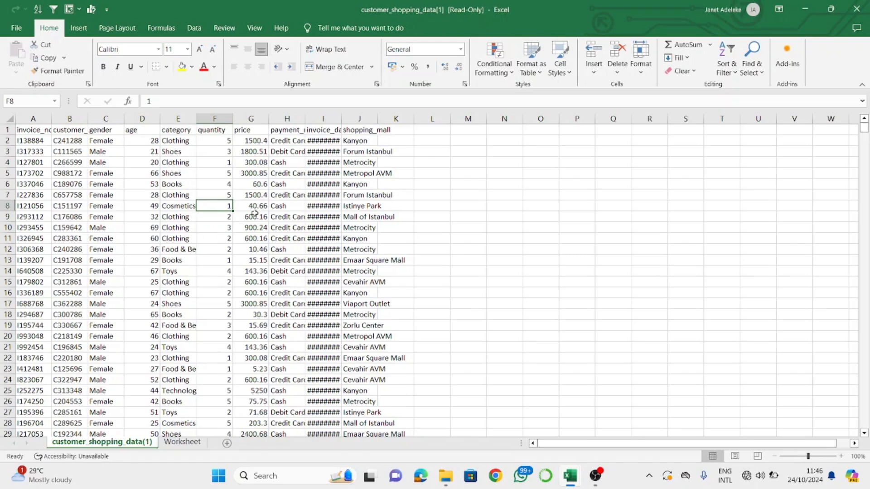
Fit the widths of the invoice_date, payment_method and shopping_mall columns to their contents on the customer_shopping_data(1) sheet.
double_click(341, 119)
drag(304, 121, 304, 121)
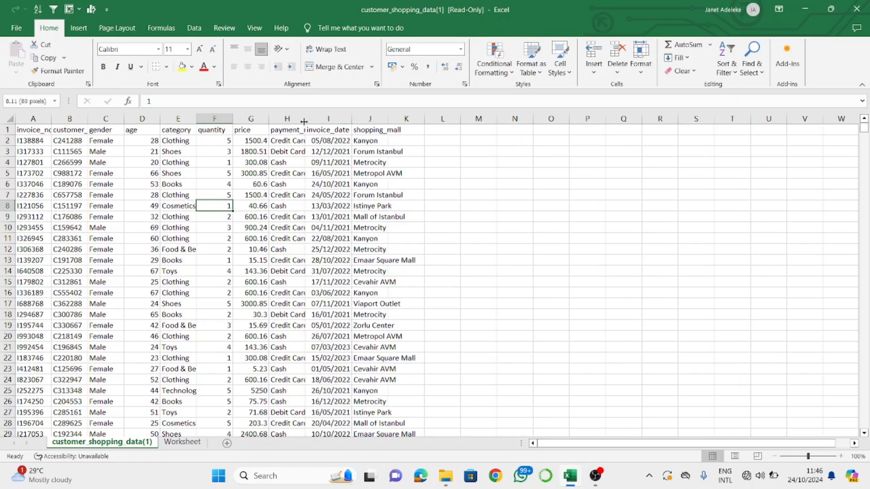
double_click(304, 122)
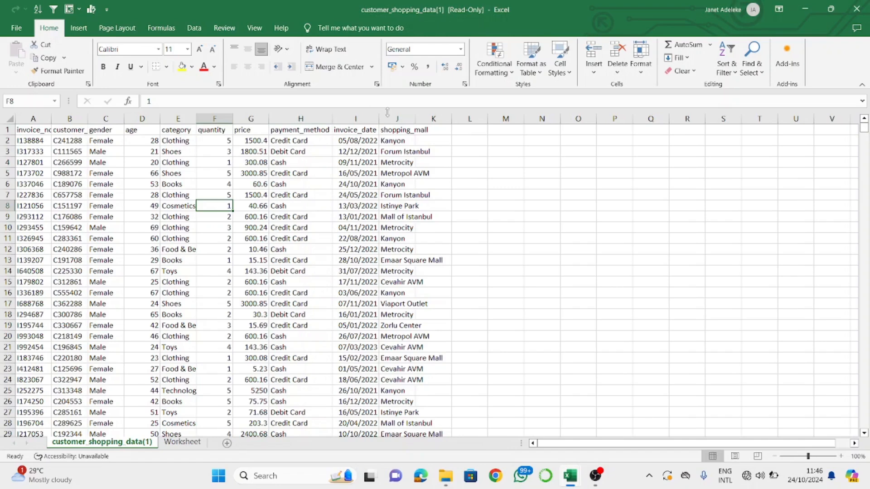
drag(418, 122, 418, 122)
double_click(418, 122)
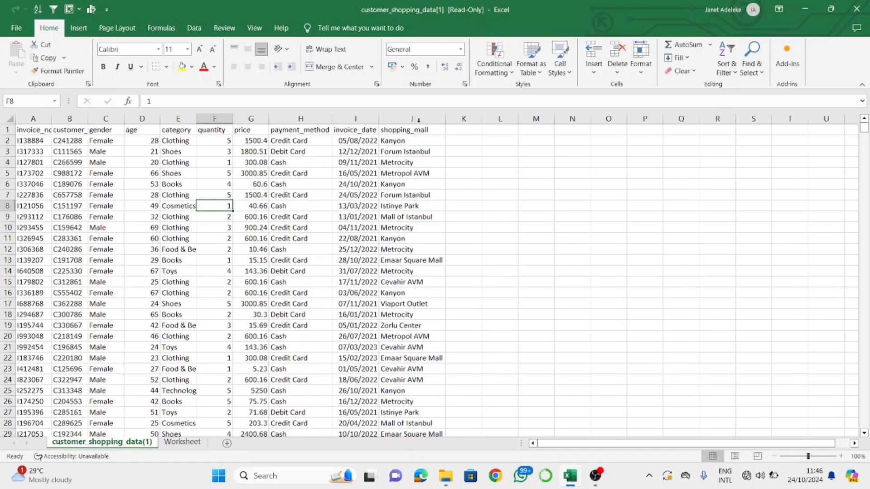
click(475, 184)
click(356, 195)
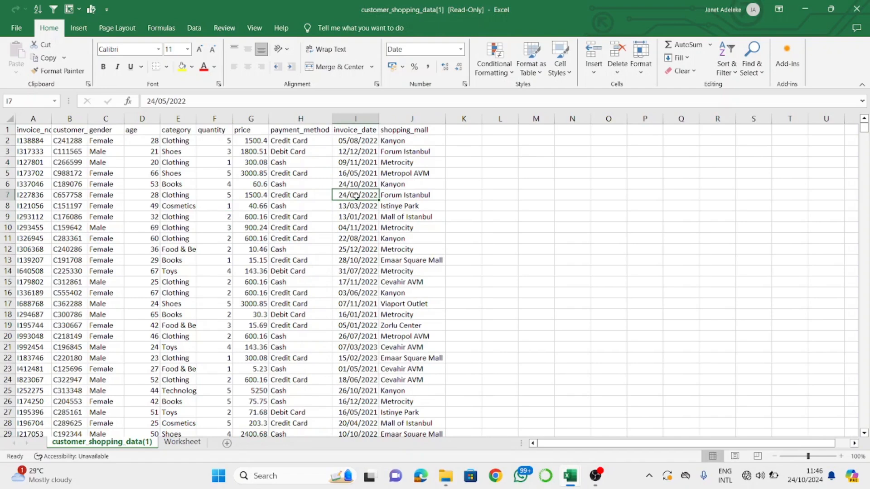
key(ctrl+a)
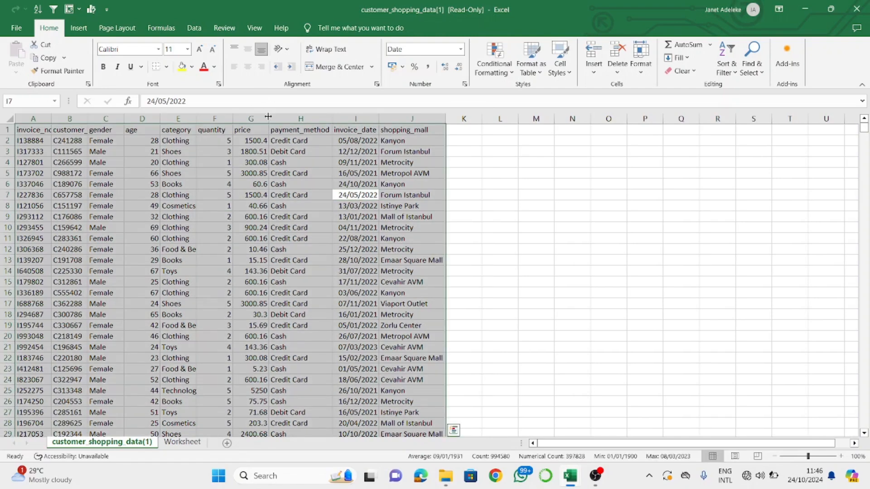
click(427, 225)
click(324, 184)
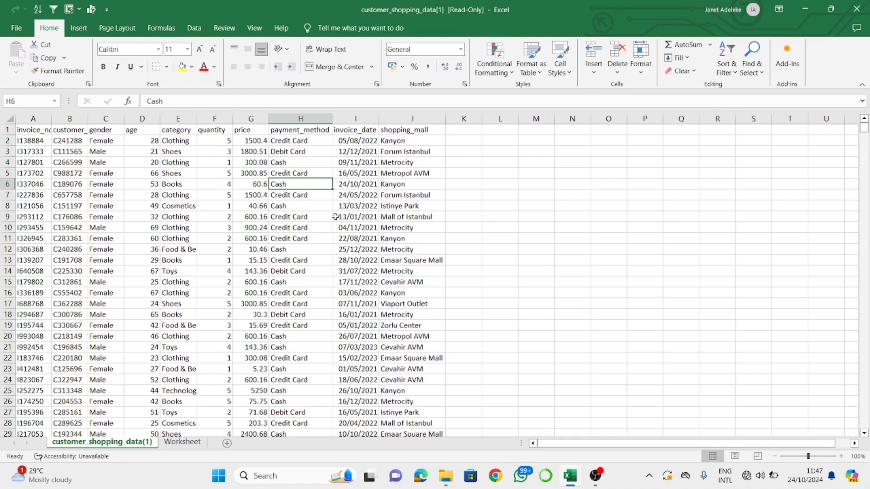
Convert the entire data range of the customer_shopping_data(1) sheet into a table with headers.
click(246, 205)
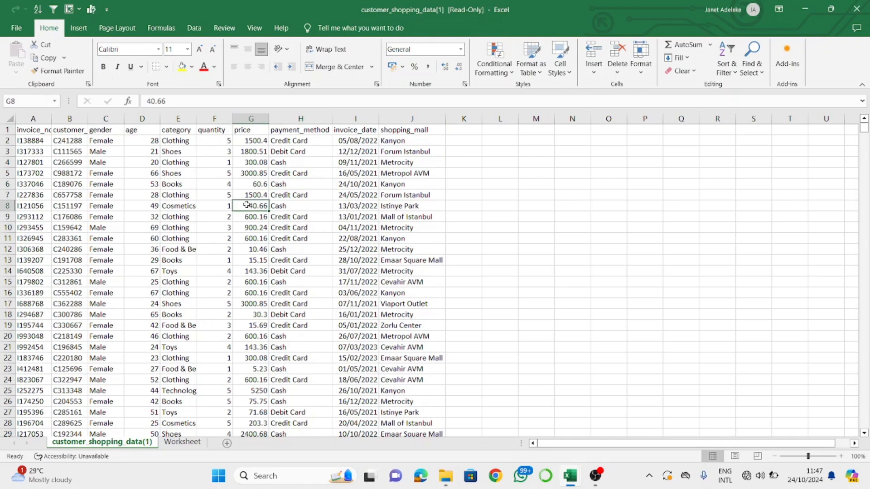
key(ctrl+a)
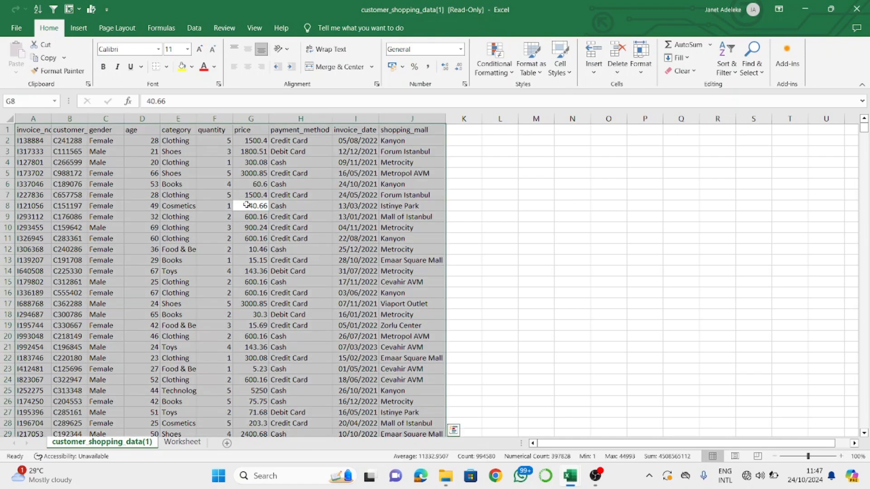
key(ctrl+t)
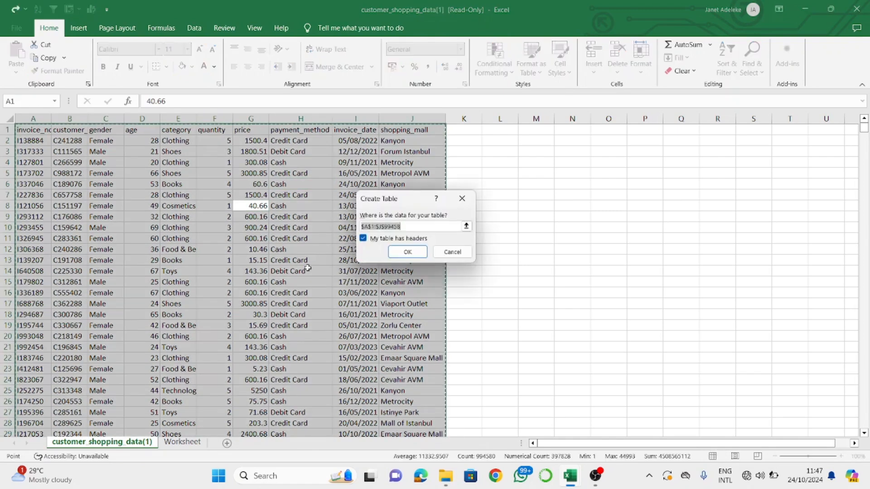
click(405, 250)
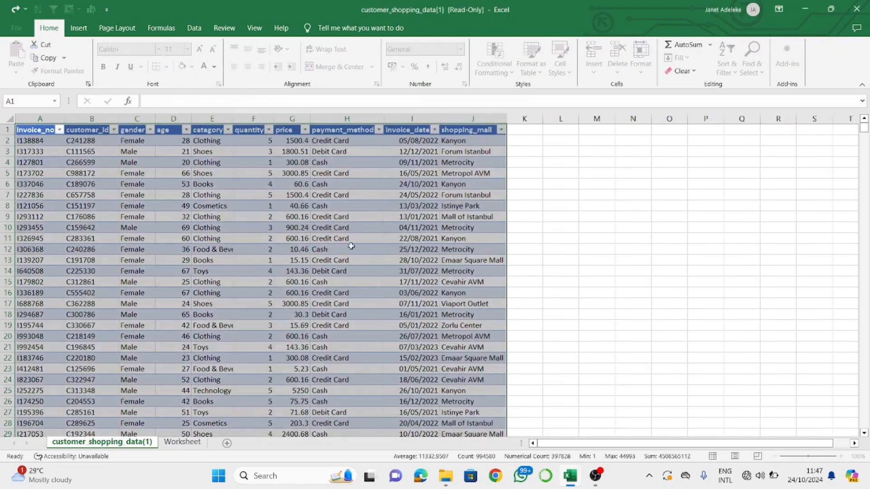
click(351, 247)
click(300, 250)
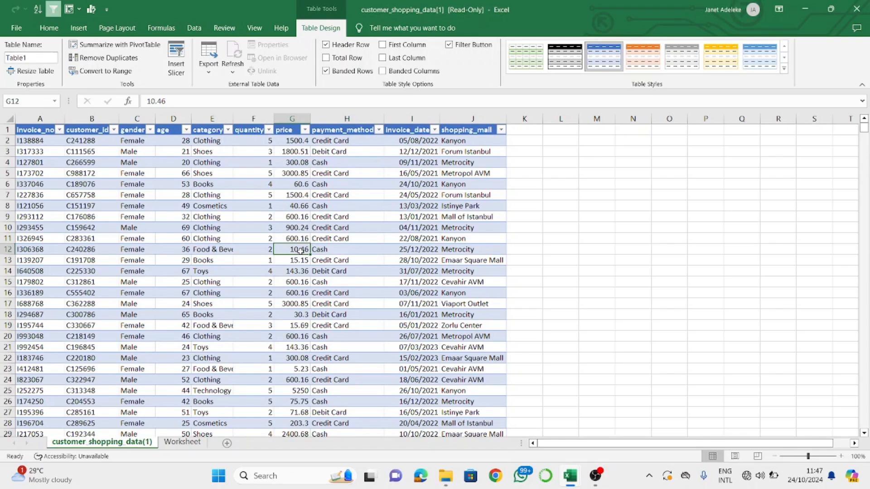
click(296, 228)
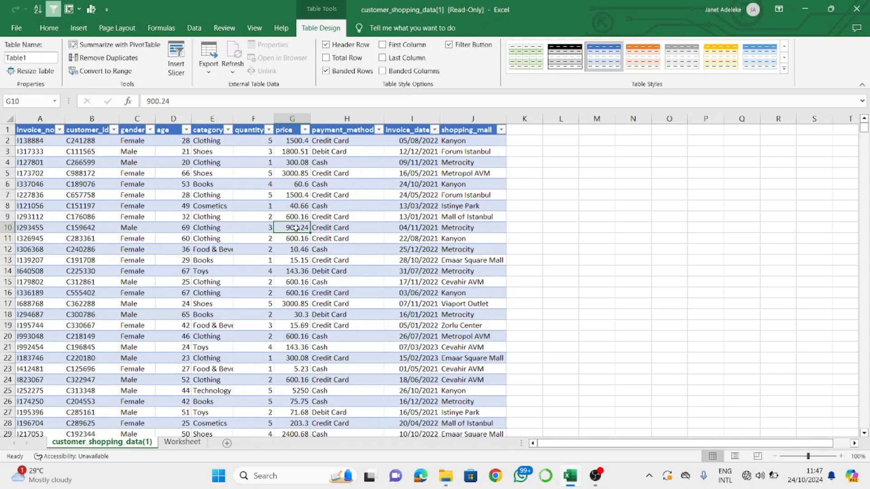
click(287, 183)
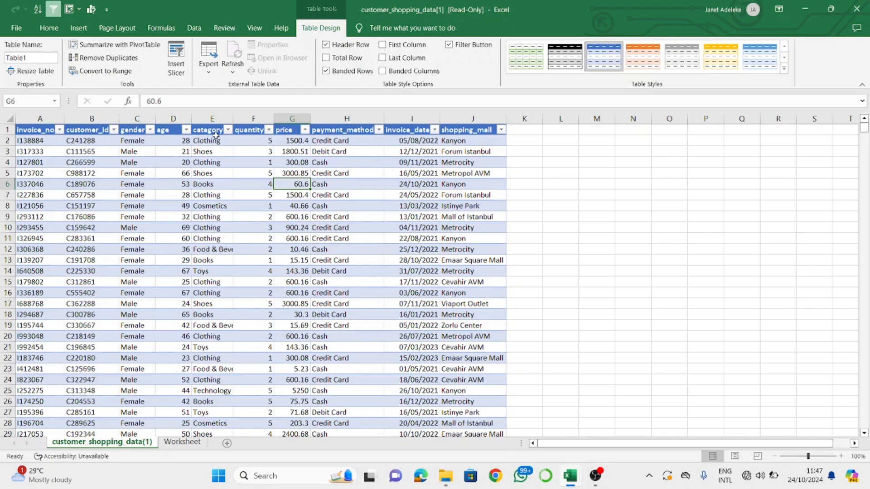
click(288, 119)
click(178, 190)
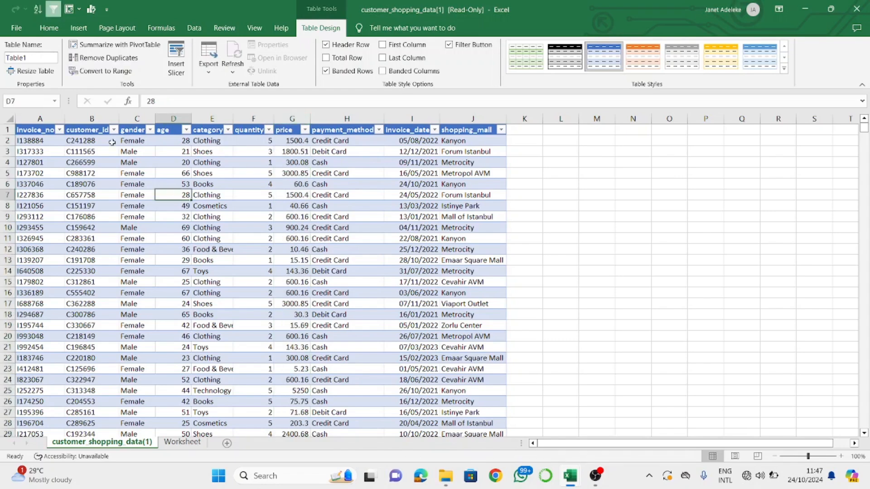
Examine the number format choices for cell A3 in the invoice_no column, keeping the General format.
click(47, 29)
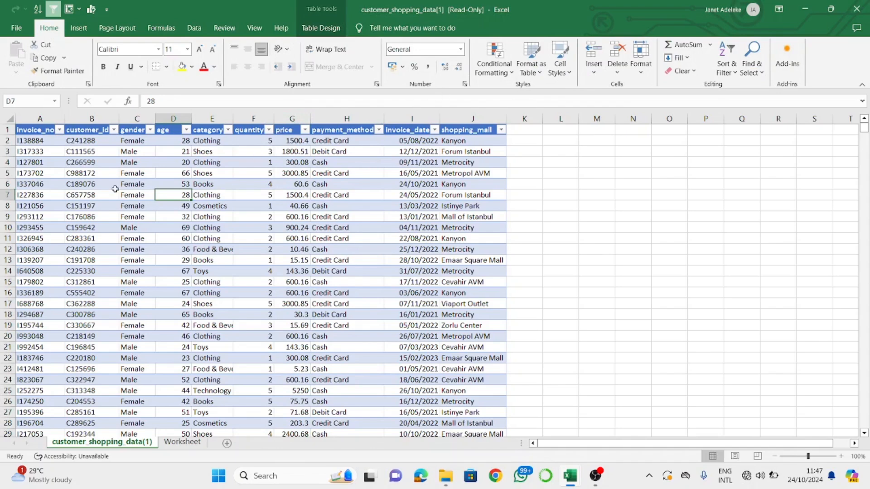
click(49, 116)
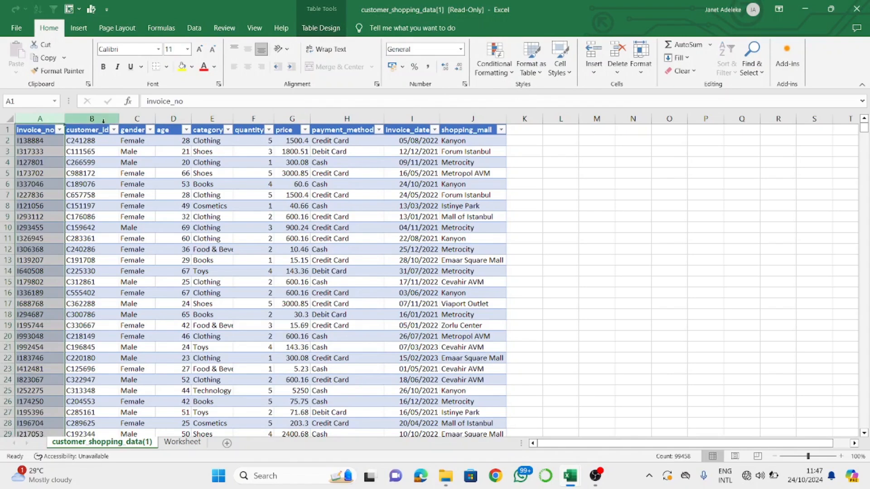
click(43, 174)
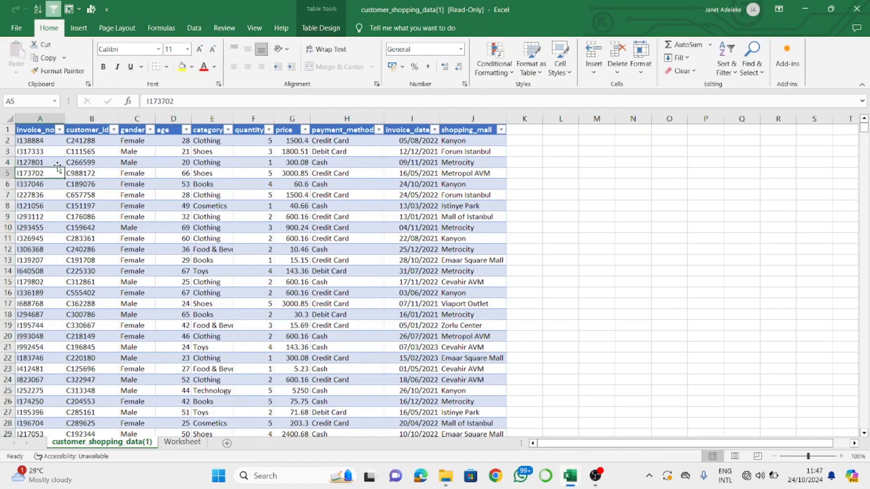
scroll(58, 166, right, 6)
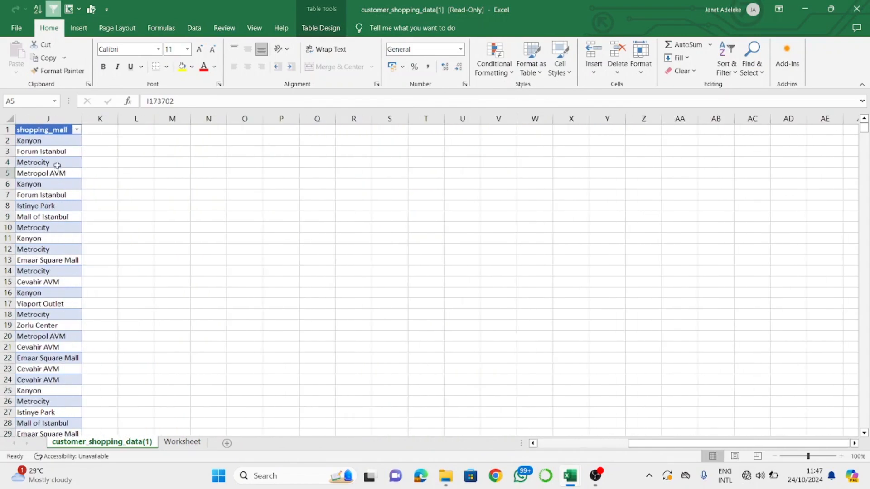
scroll(57, 166, left, 6)
click(42, 205)
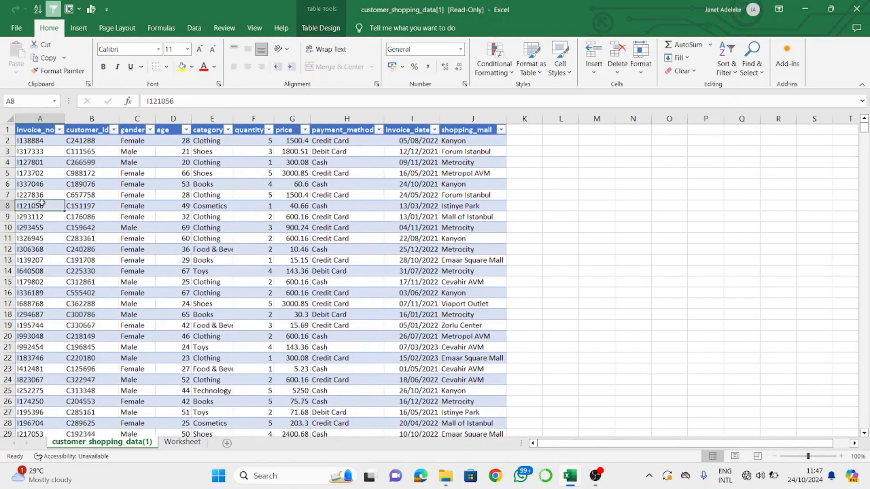
click(38, 152)
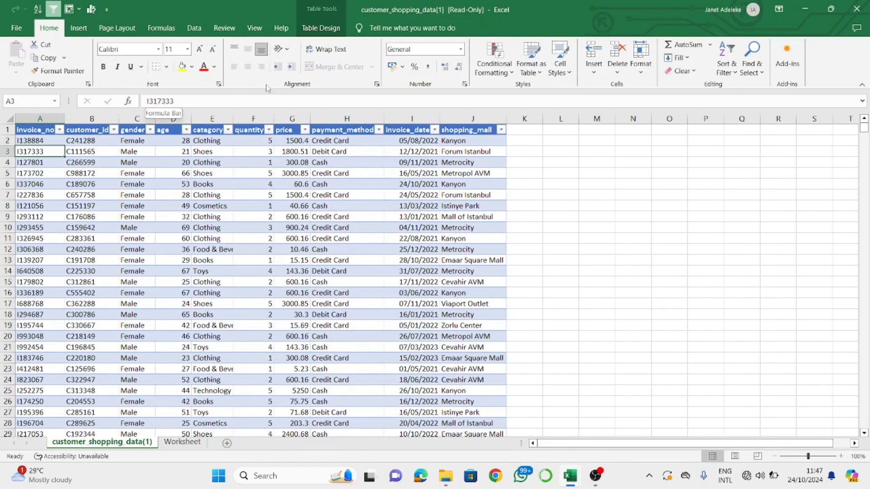
click(460, 50)
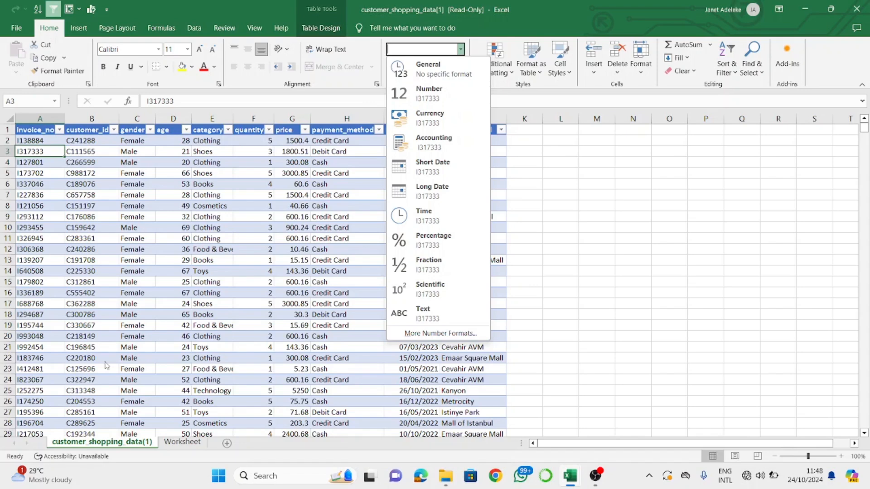
click(429, 74)
Select the customer_id and gender columns in turn, and view the number format choices for cells E2:H3 without applying one.
click(93, 119)
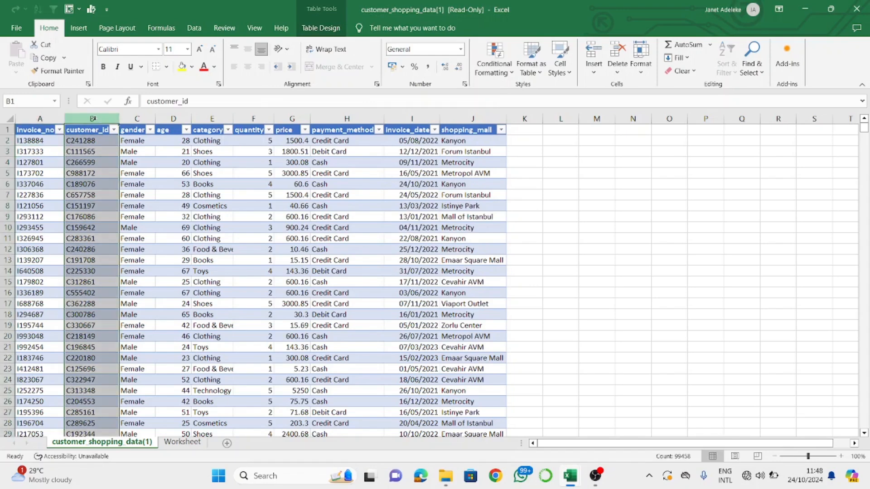
click(137, 118)
click(218, 150)
shift+click(335, 141)
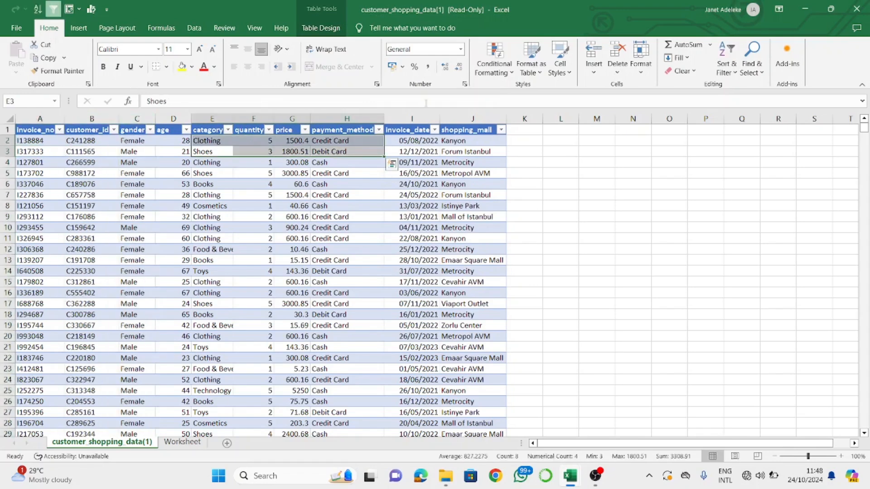
click(461, 50)
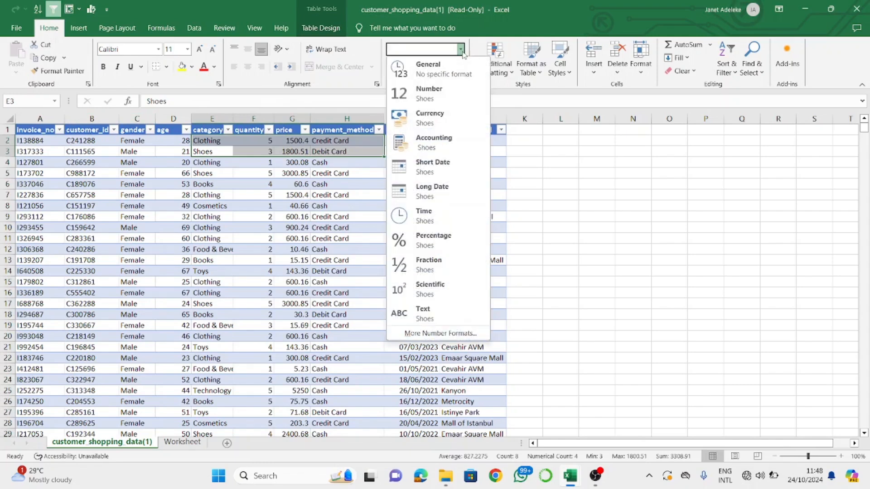
click(169, 117)
Select the age column and view its number format choices without applying one.
click(169, 117)
click(185, 185)
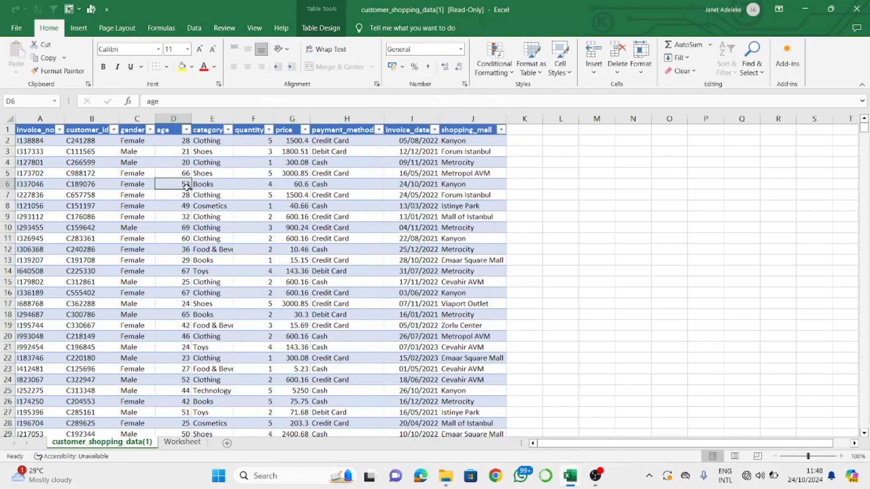
click(180, 116)
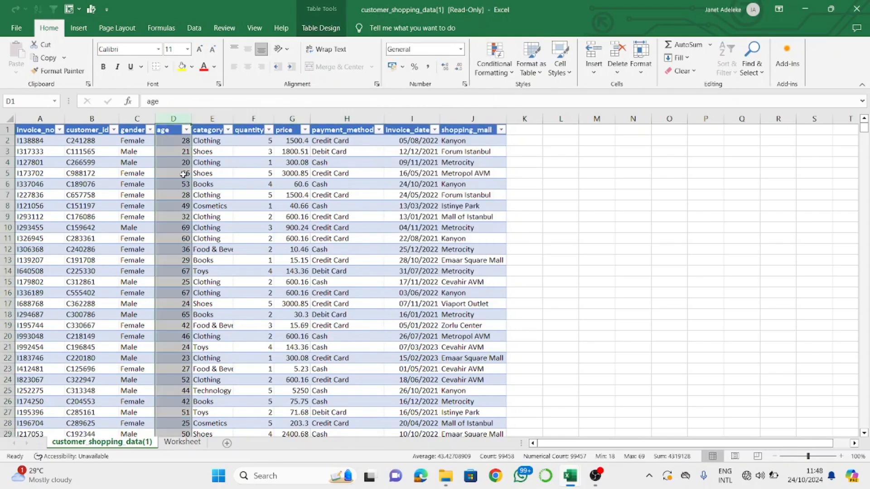
click(461, 49)
click(334, 260)
Enter 66666 in the empty cell M6 beside the table.
click(593, 182)
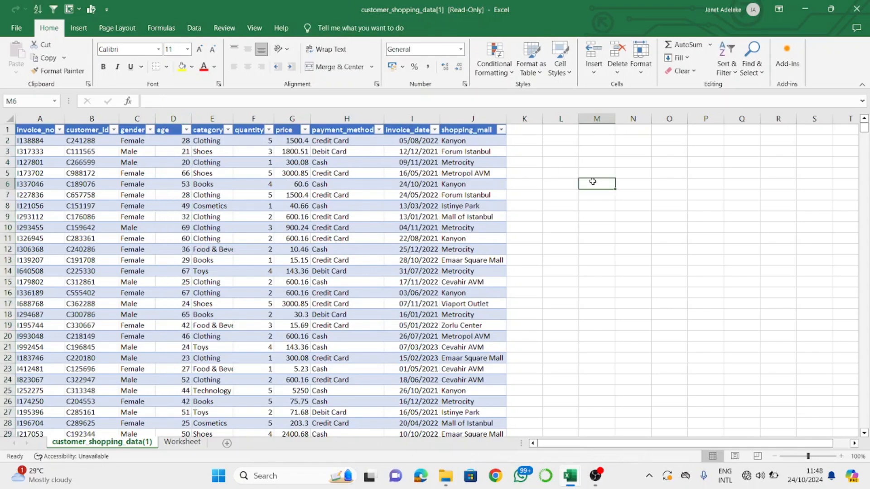
text(66666)
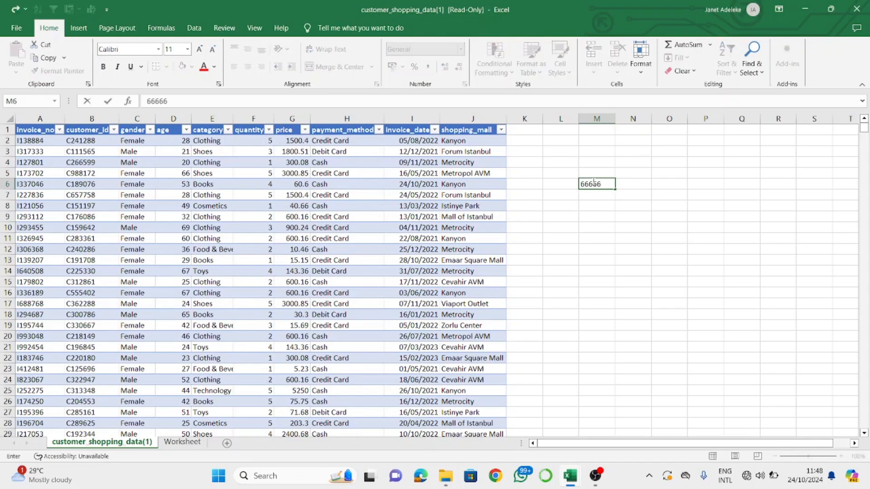
Replace the test entry in cell M6 with the number 200.
key(Return)
click(593, 181)
key(BackSpace)
text(200)
key(Return)
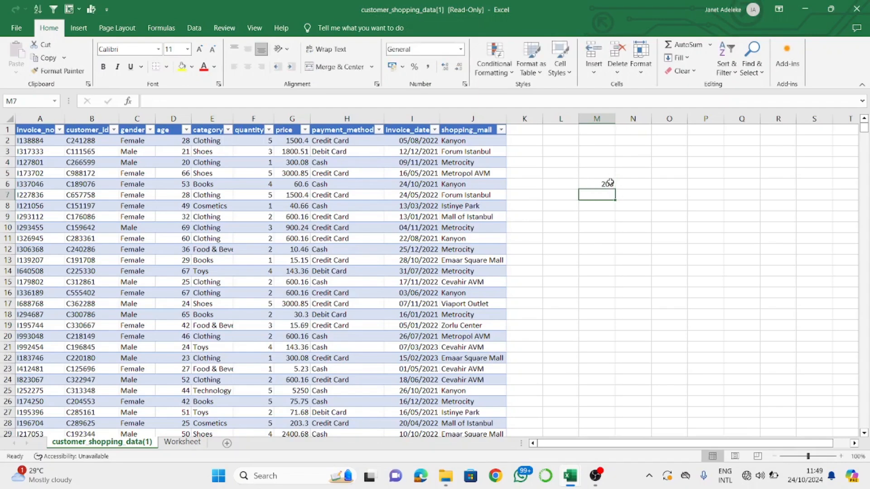
double_click(610, 182)
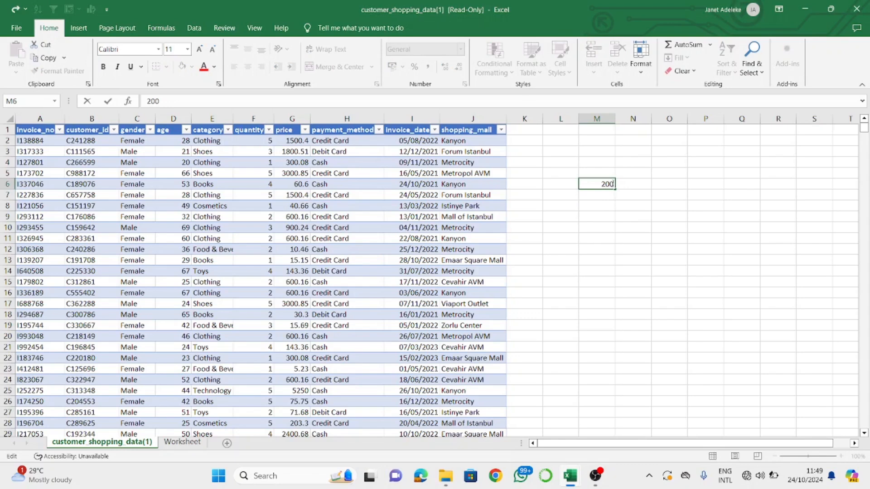
click(610, 192)
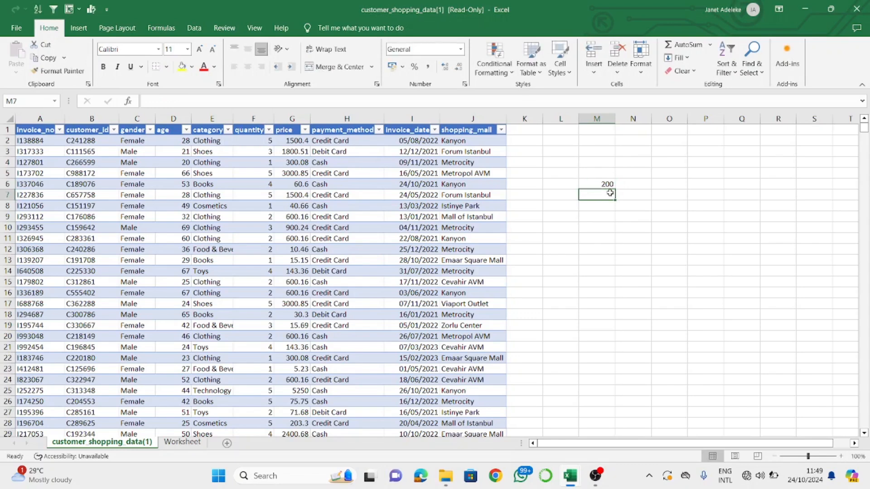
Enter the text "Hello" in cell M7 and compare its alignment with the number in M6.
text(Hello)
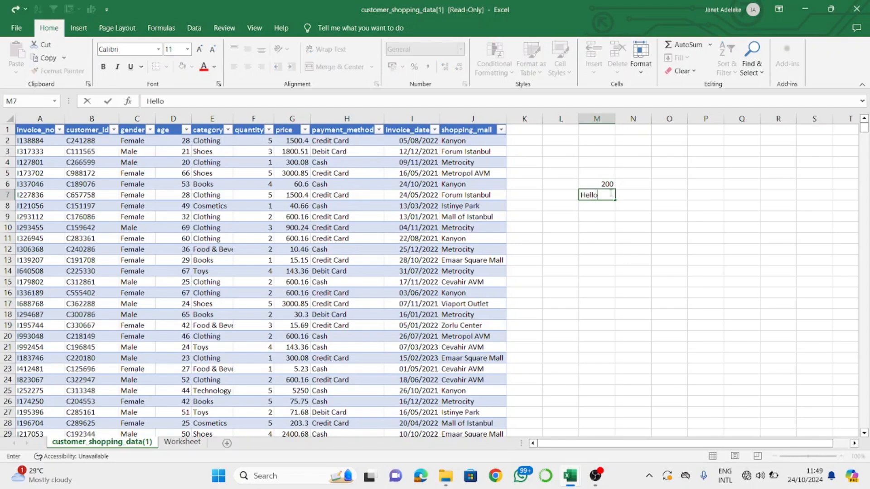
key(Return)
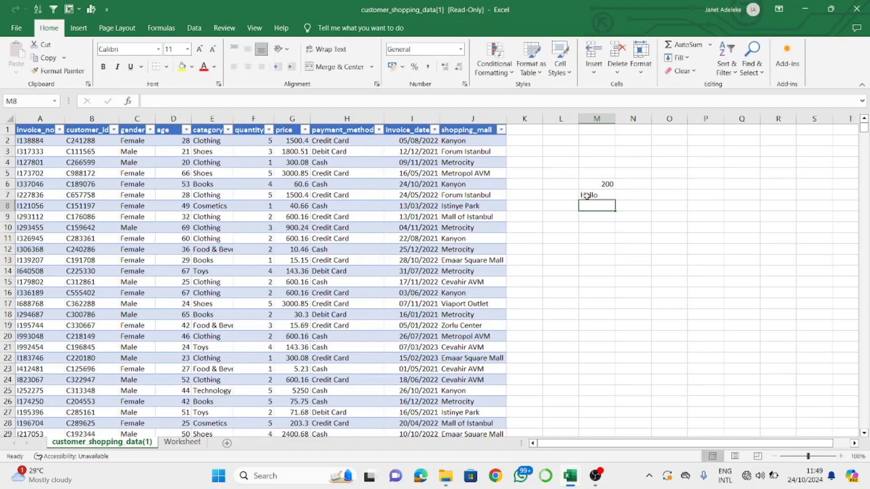
click(597, 182)
click(597, 195)
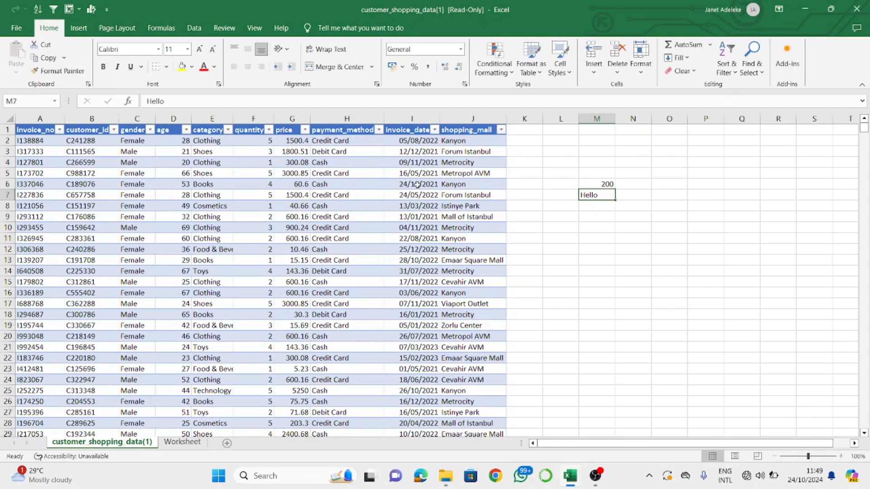
Format the whole quantity column as Number with no decimal places.
click(255, 121)
click(257, 119)
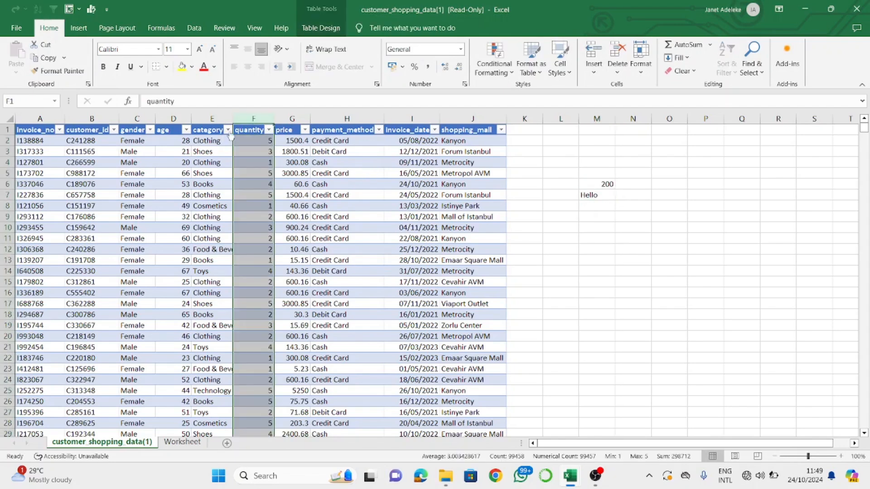
click(461, 51)
click(440, 92)
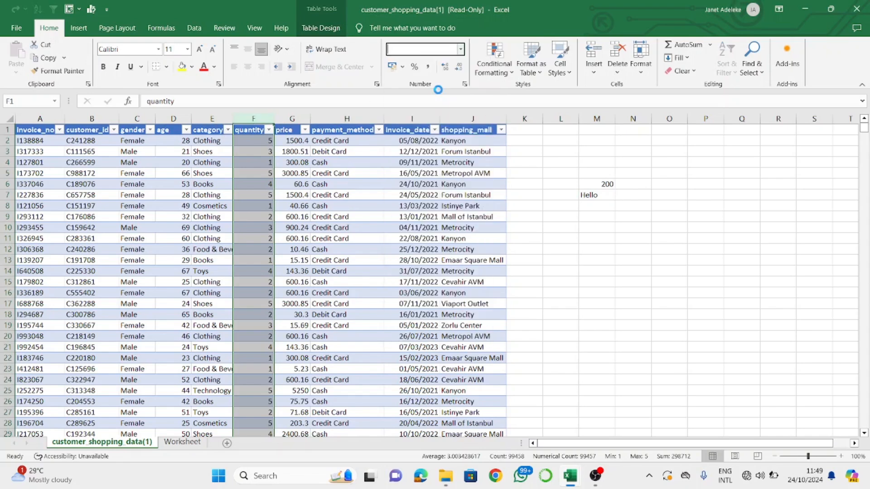
click(459, 69)
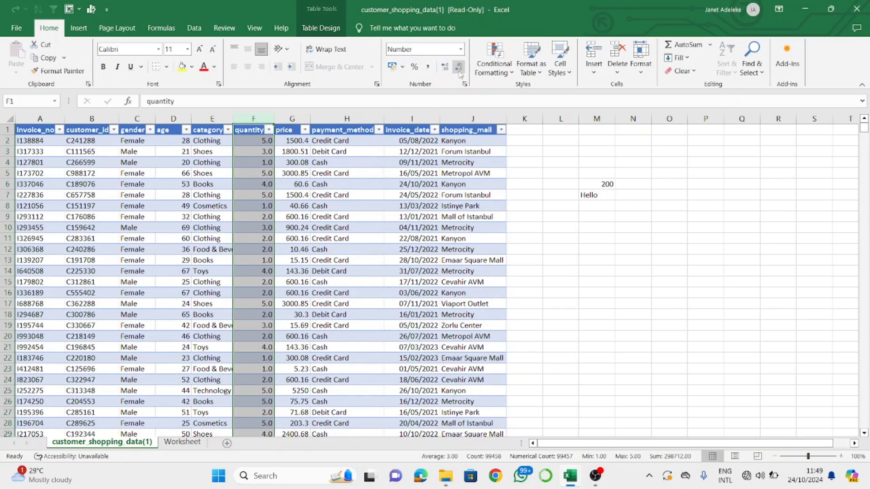
click(445, 67)
click(458, 67)
click(459, 67)
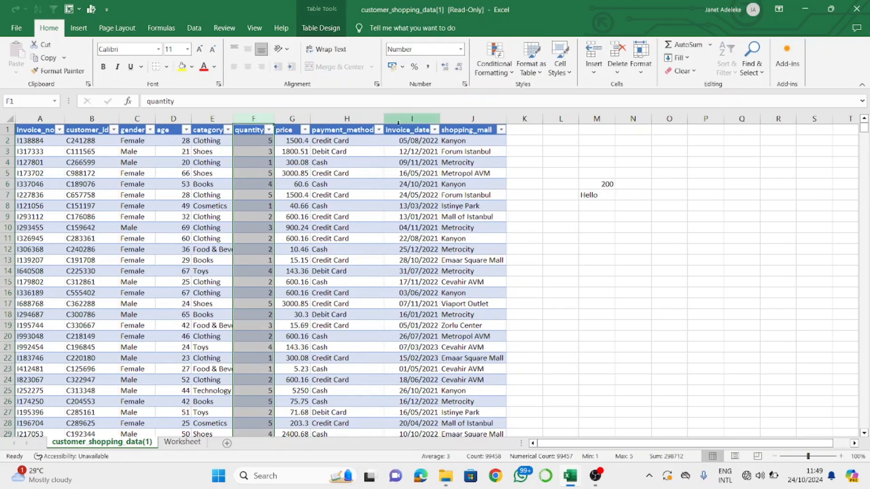
Format the whole price column as Number with two decimal places and check the values further down.
click(293, 119)
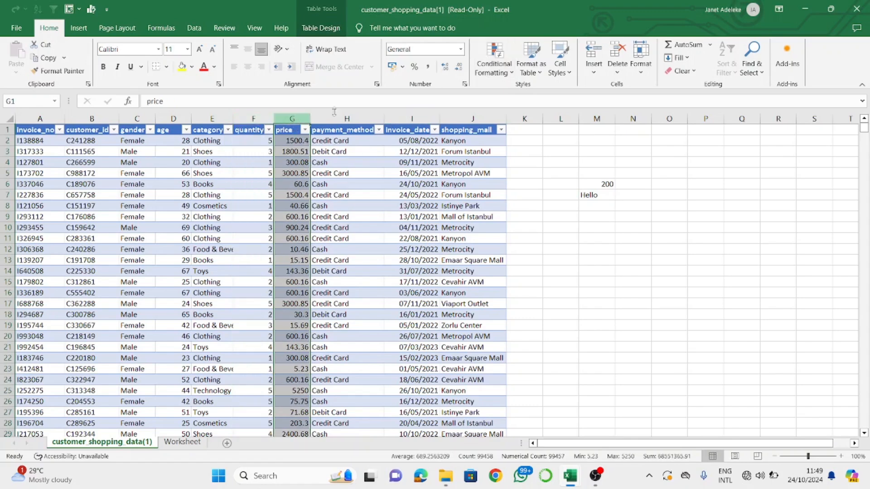
click(461, 49)
click(441, 90)
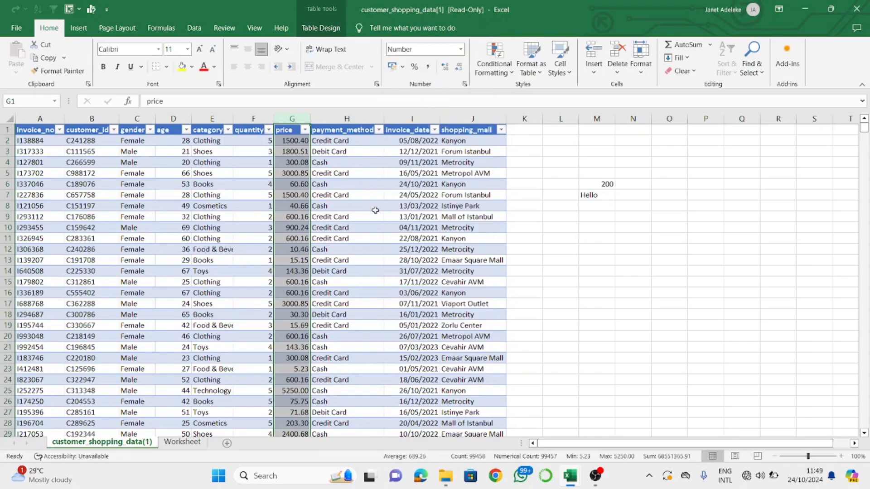
click(300, 217)
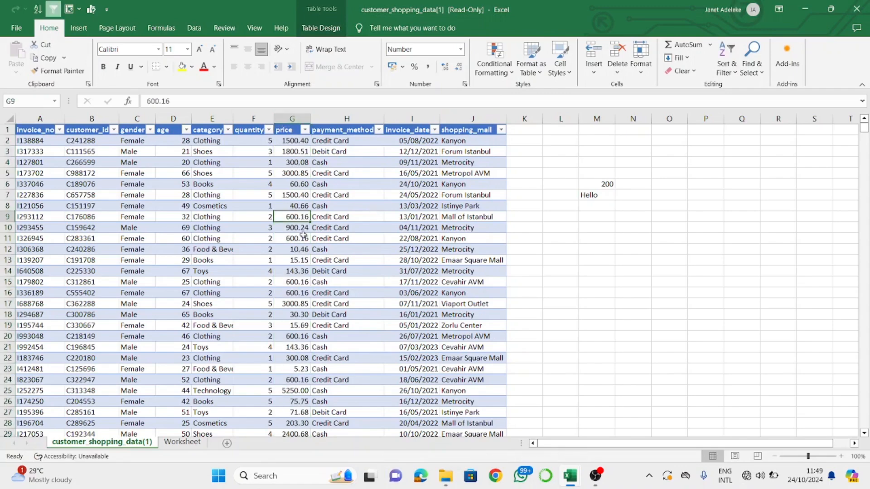
scroll(299, 287, down, 1)
scroll(300, 287, down, 13)
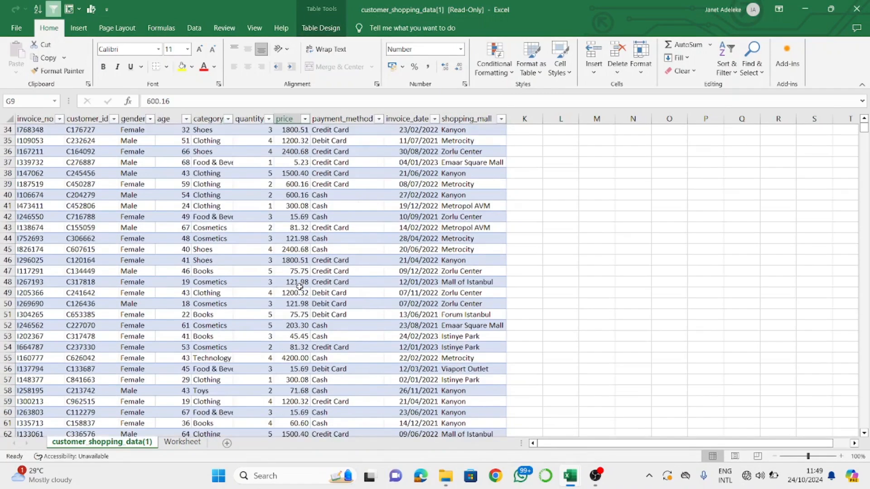
scroll(302, 331, up, 9)
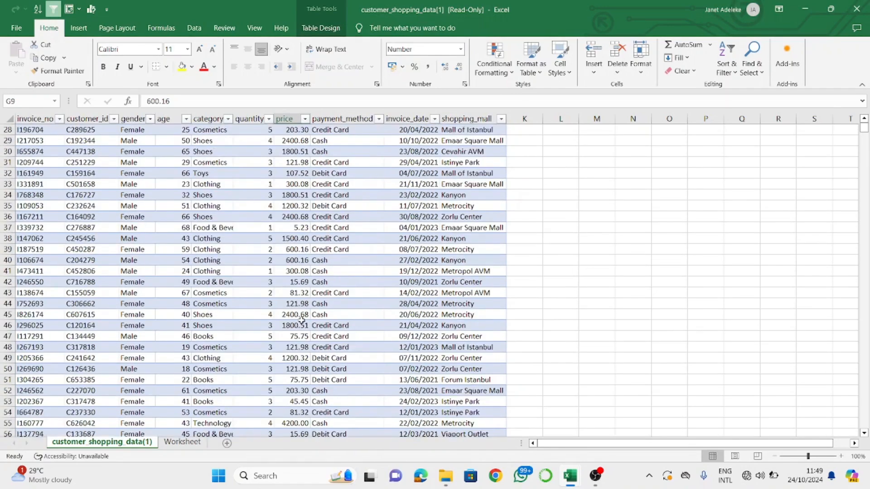
scroll(306, 336, up, 4)
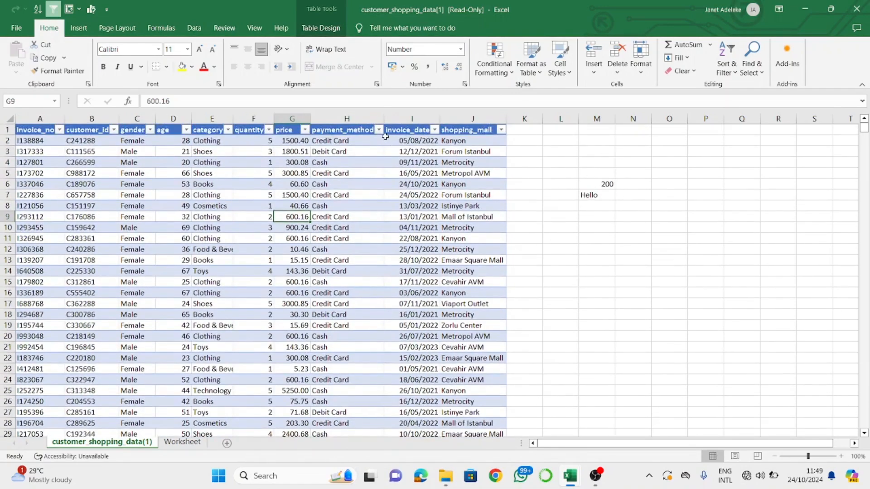
Apply the Short Date format to the whole invoice_date column.
click(363, 123)
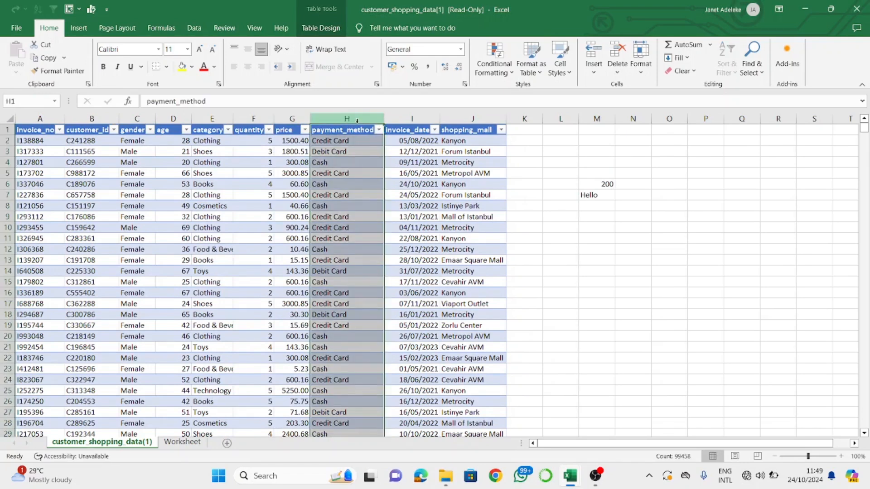
click(423, 123)
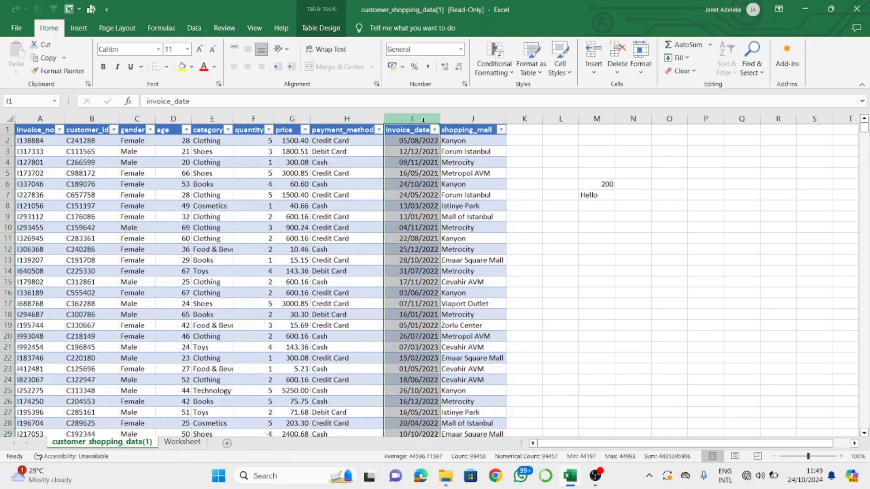
click(430, 207)
click(424, 172)
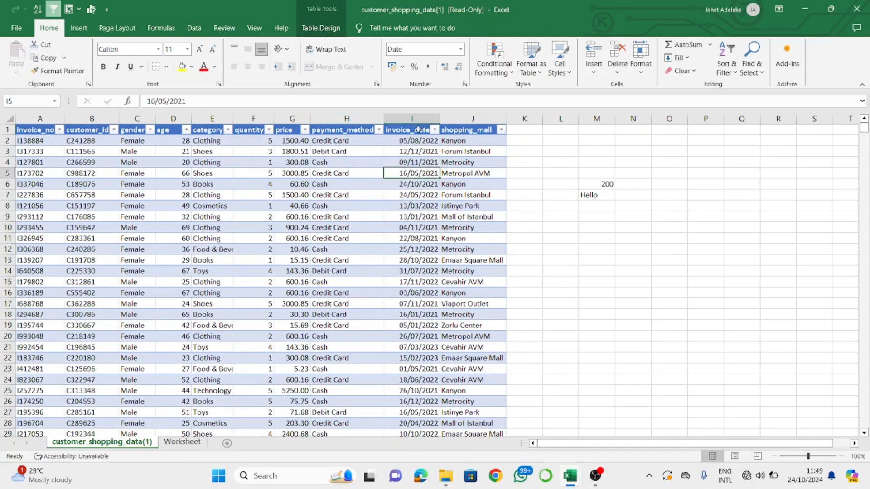
click(420, 150)
click(422, 119)
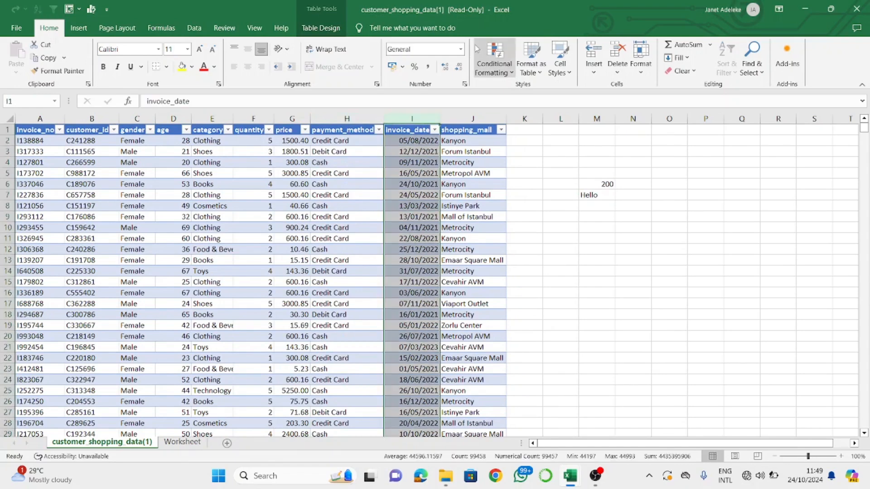
click(461, 49)
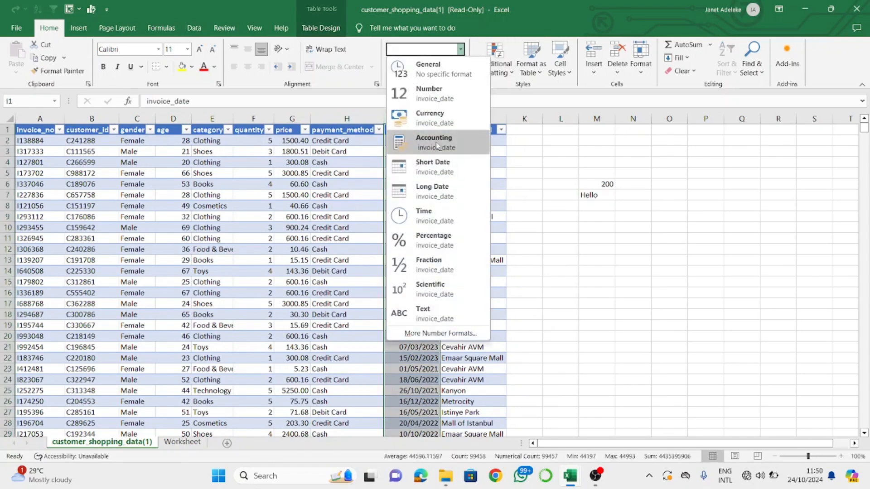
click(460, 178)
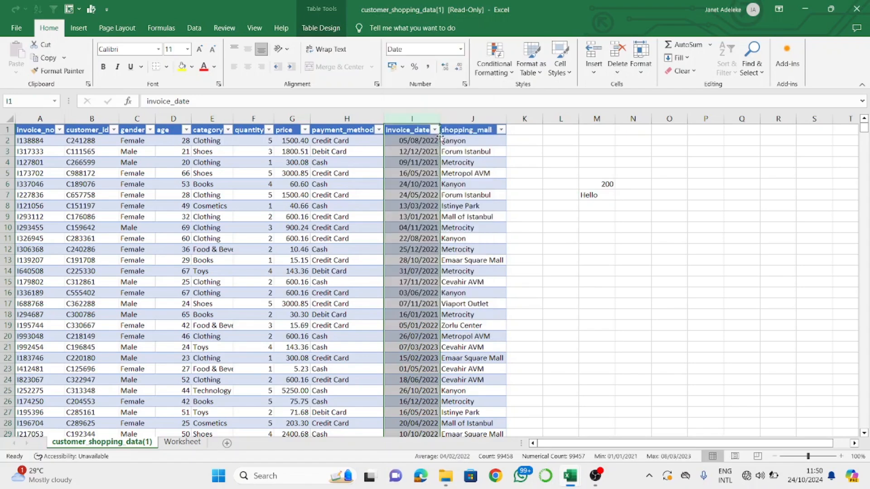
click(431, 162)
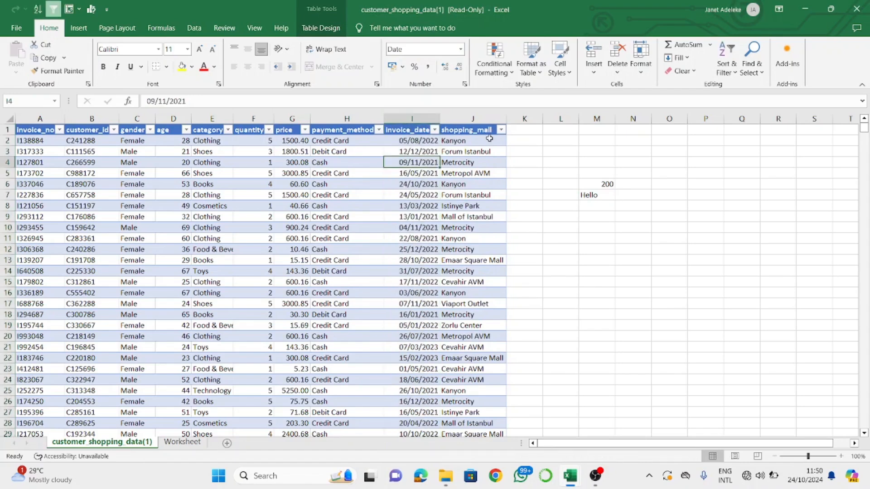
click(489, 138)
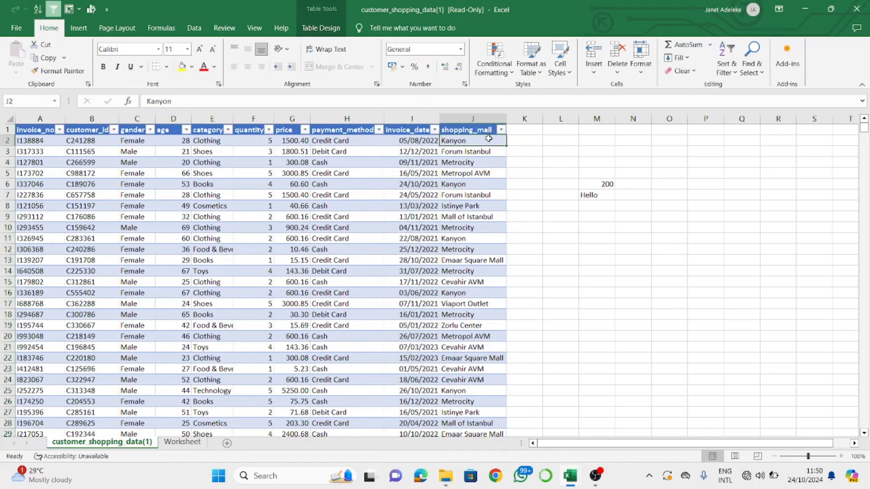
Format the whole age column as Number with no decimal places.
click(261, 117)
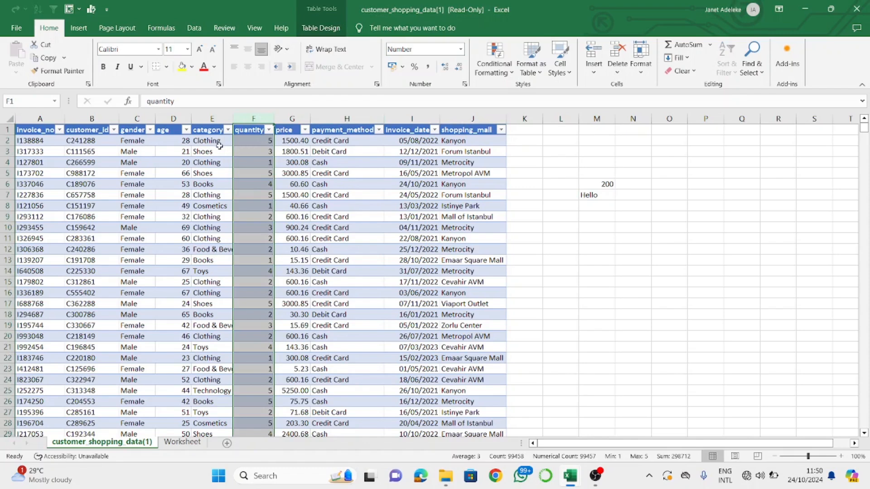
click(172, 119)
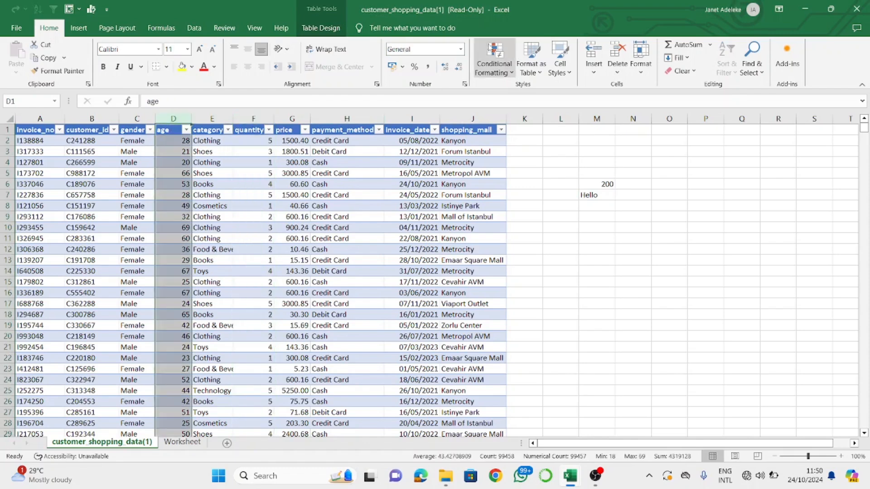
click(462, 50)
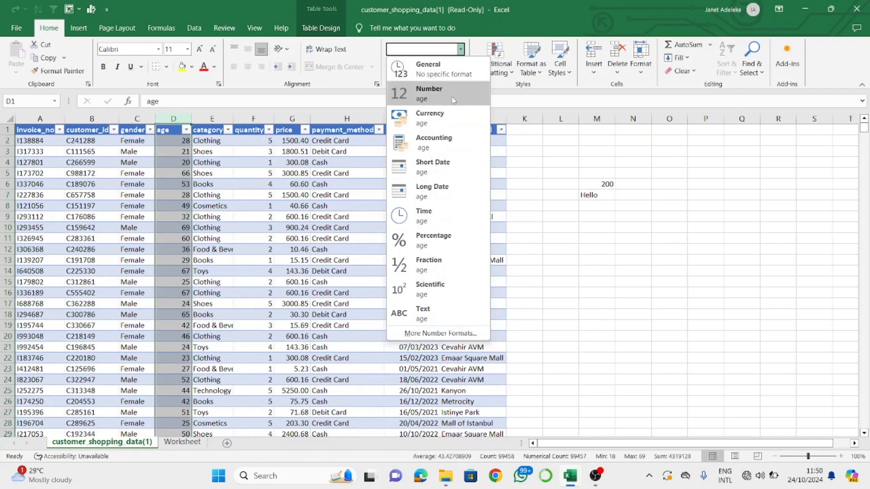
click(408, 92)
click(382, 175)
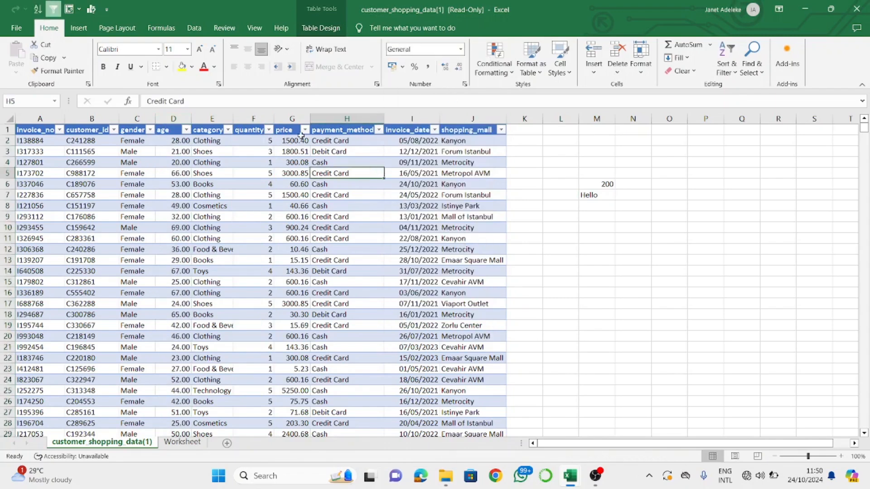
click(174, 119)
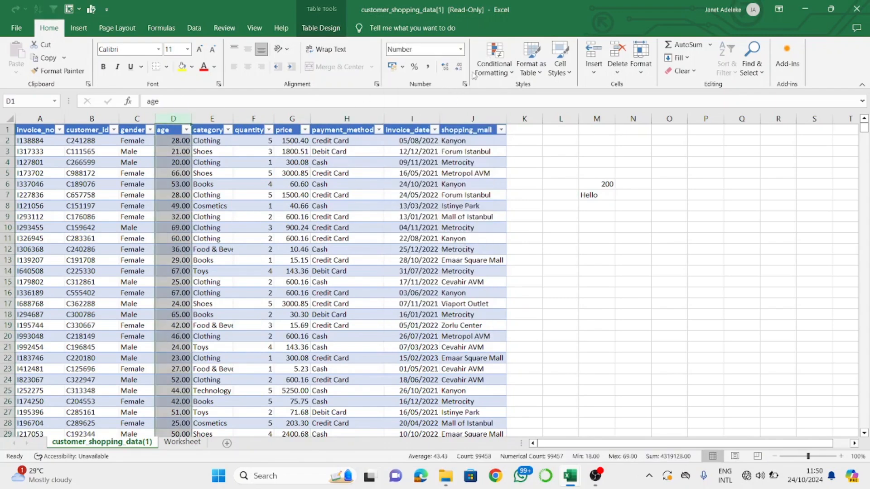
click(459, 66)
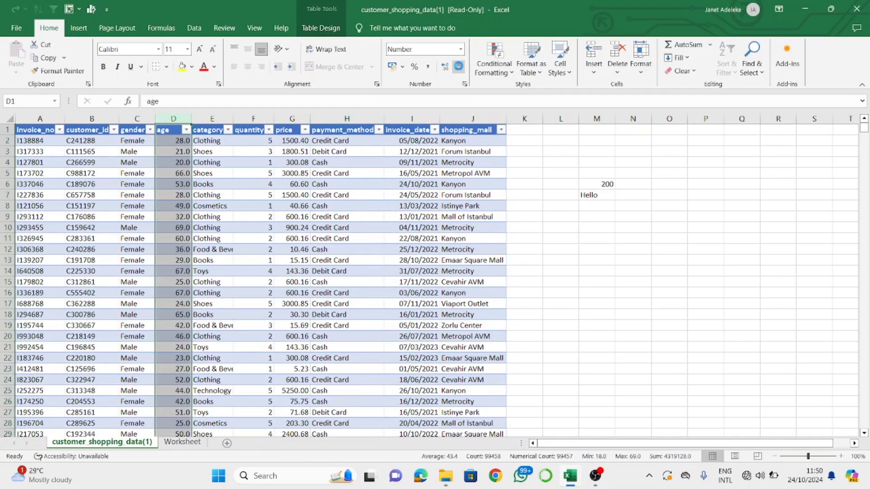
click(459, 66)
click(368, 207)
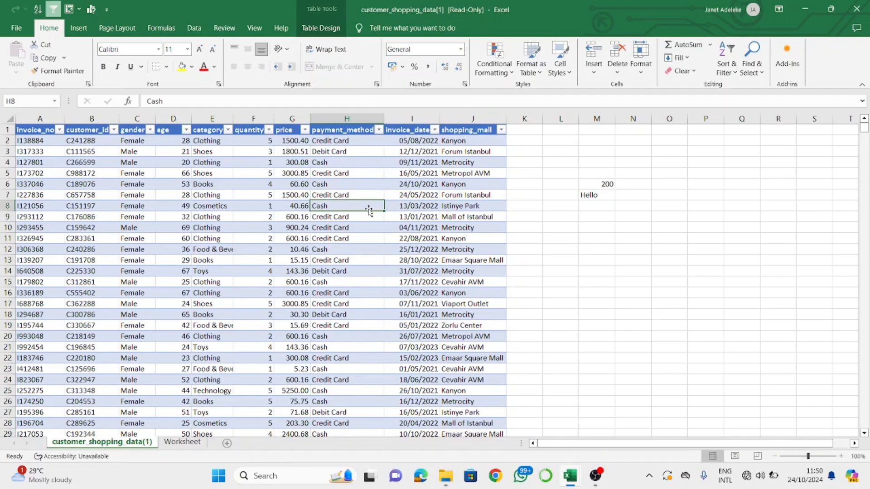
Clear the test entries from cells M6 and M7 beside the table.
drag(418, 187, 543, 184)
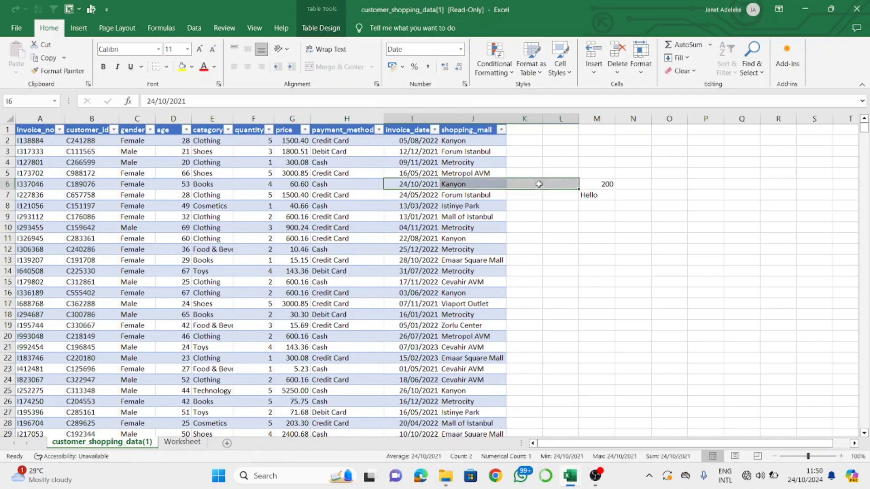
click(525, 185)
click(586, 187)
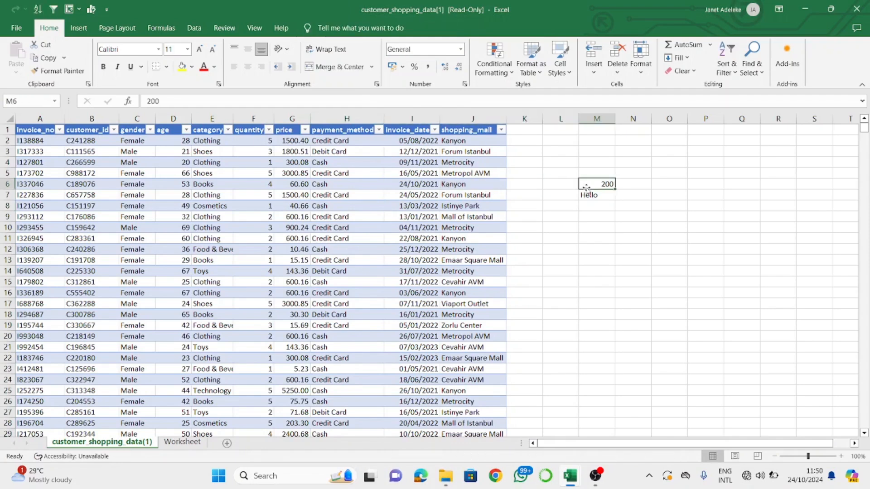
key(BackSpace)
key(Return)
key(BackSpace)
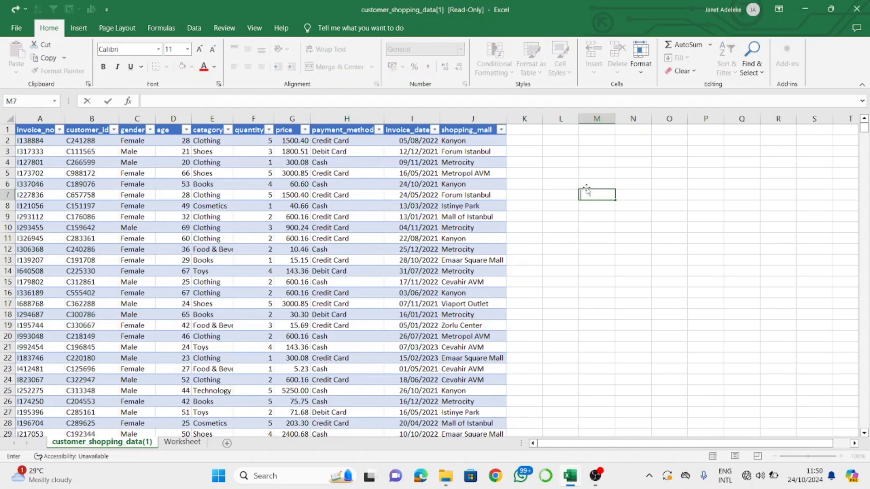
click(525, 204)
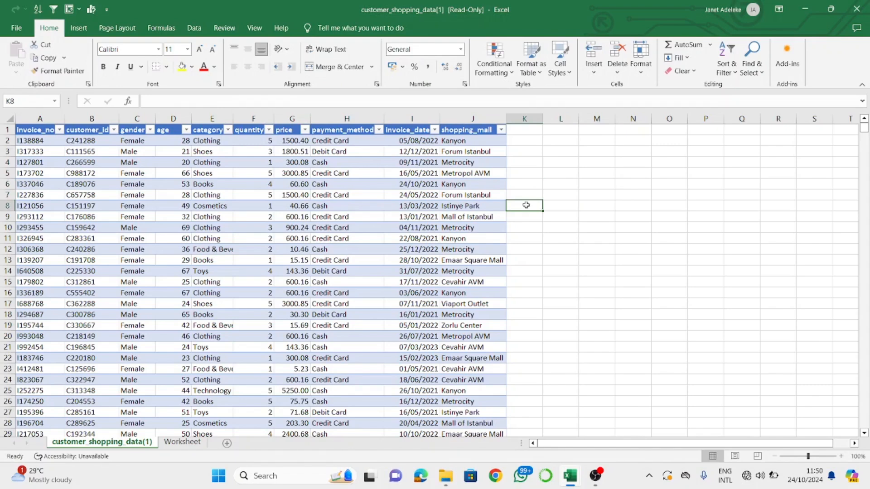
click(194, 28)
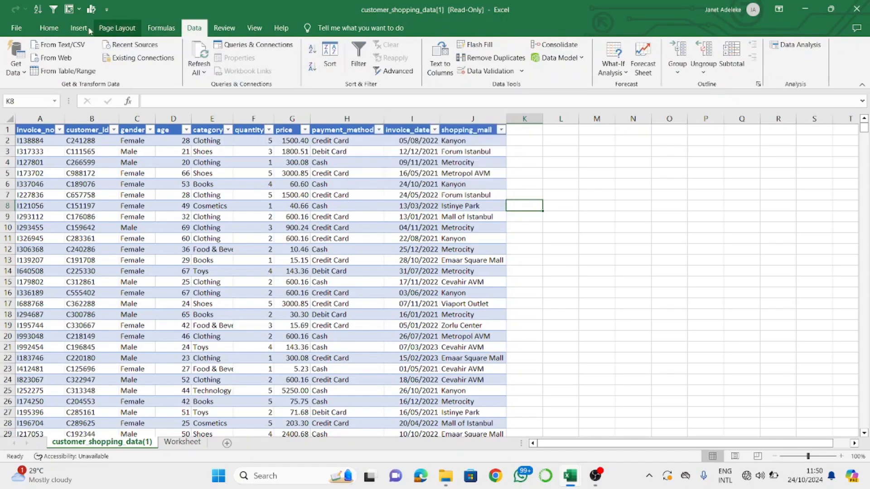
click(51, 29)
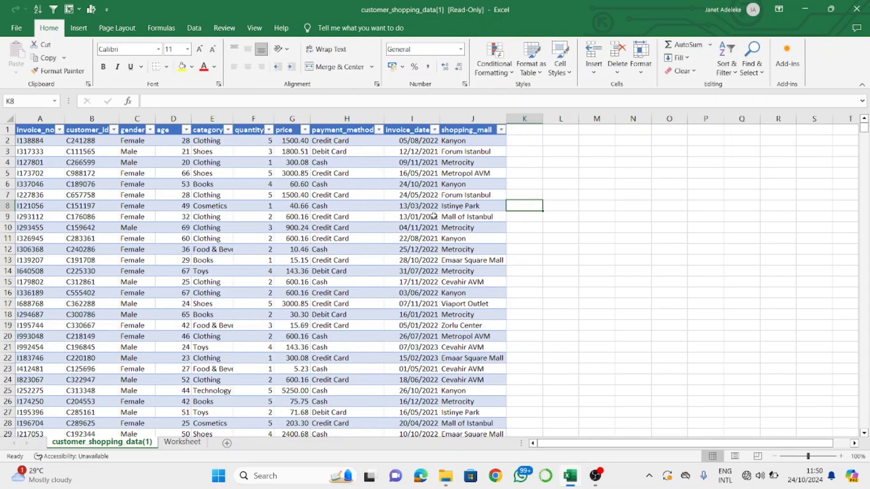
click(252, 182)
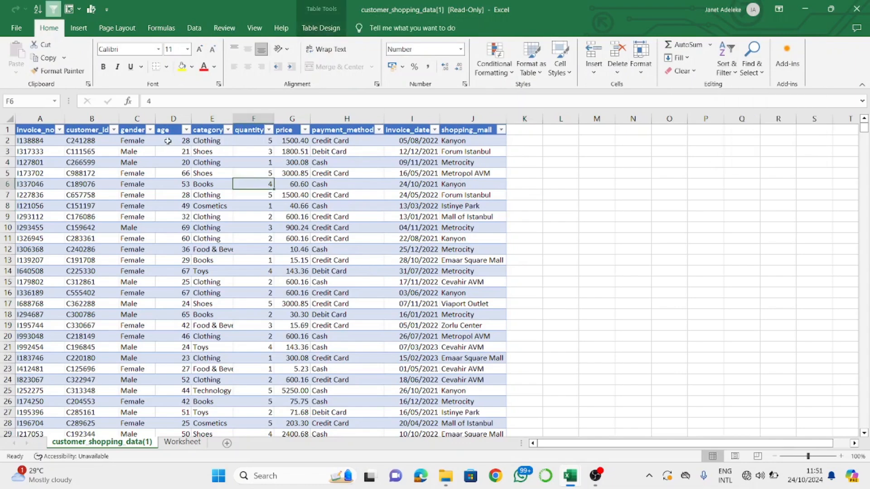
click(149, 130)
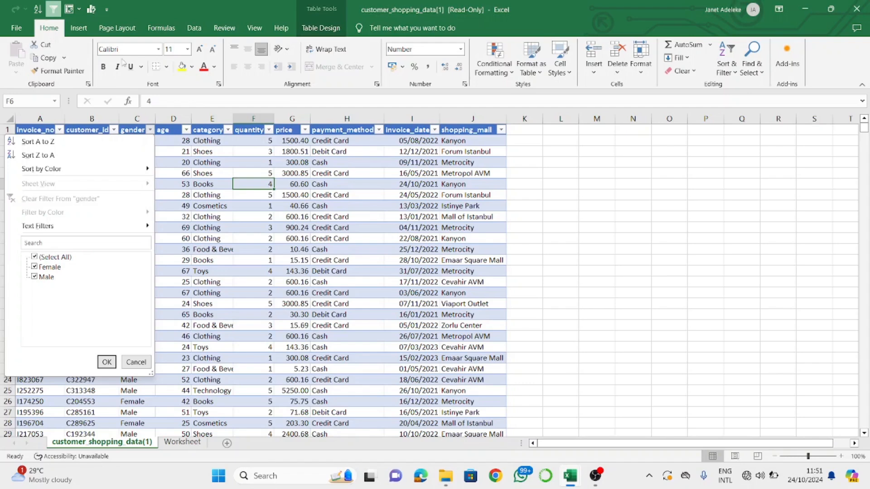
click(216, 158)
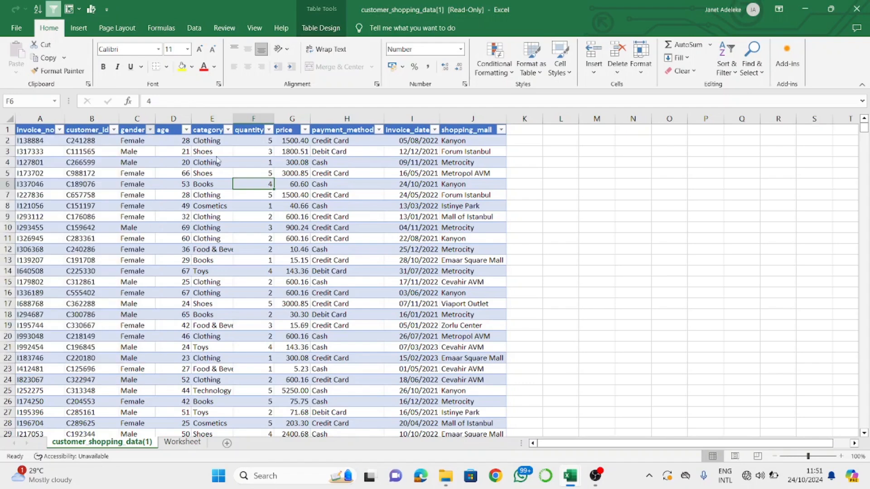
click(204, 159)
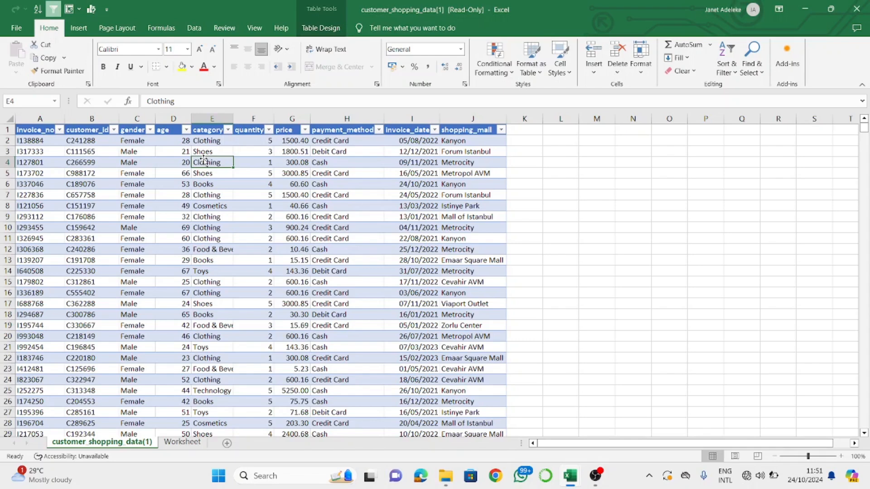
Sort the table by the age column from smallest to largest and check the order of the rows.
click(173, 119)
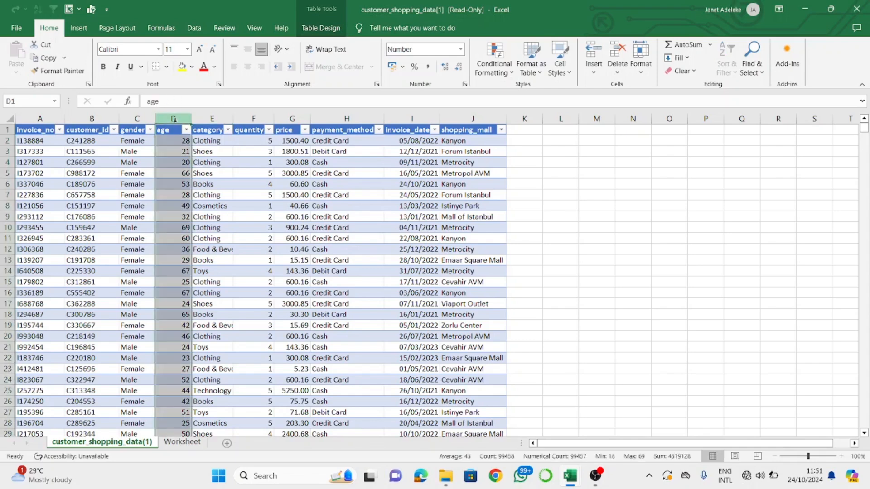
right_click(174, 118)
key(Escape)
click(187, 129)
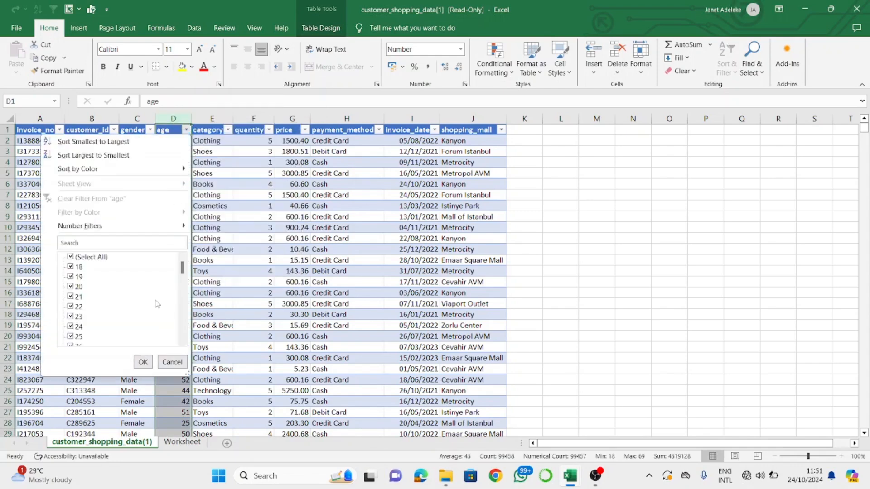
click(132, 141)
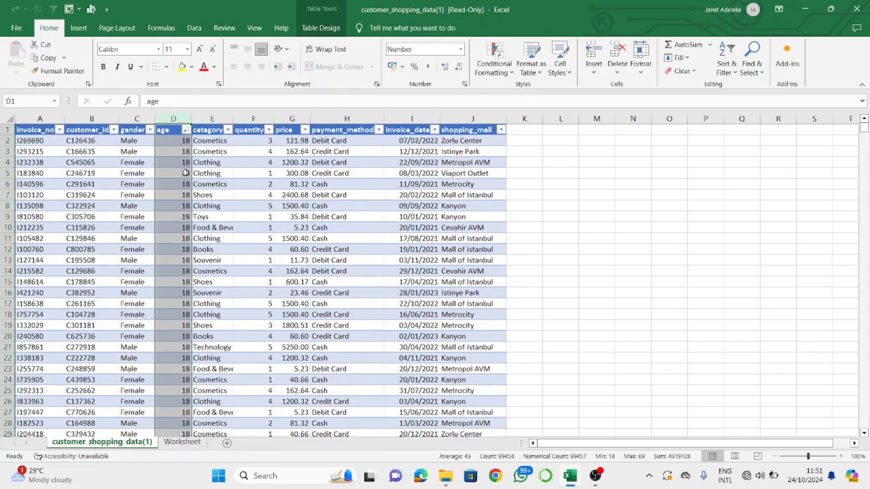
scroll(199, 208, down, 5)
scroll(200, 209, up, 3)
scroll(199, 209, up, 2)
click(185, 129)
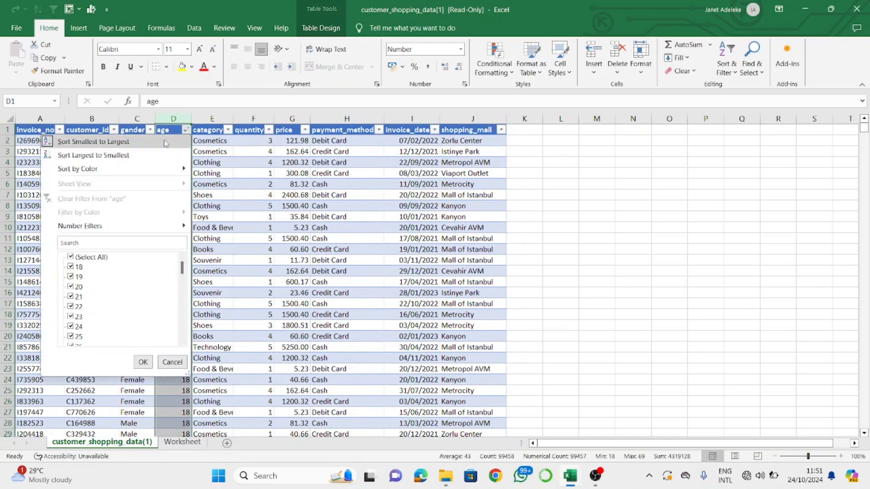
click(165, 142)
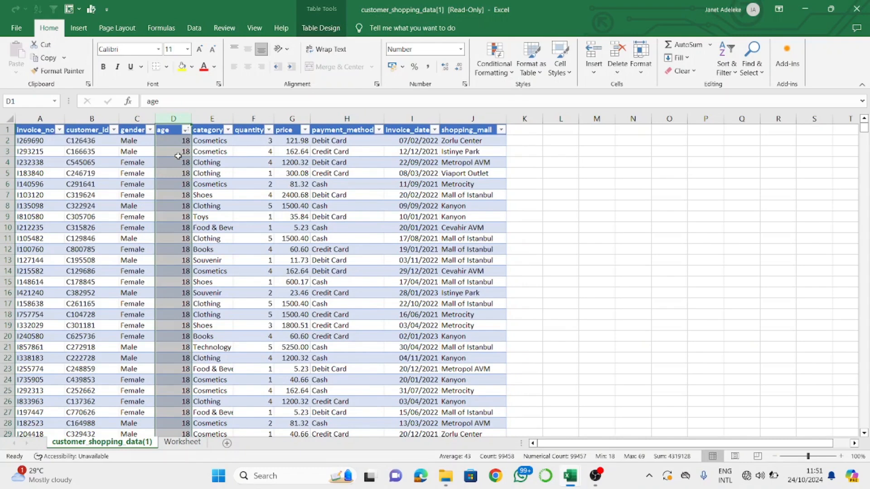
Sort the table by the category column from A to Z.
click(255, 119)
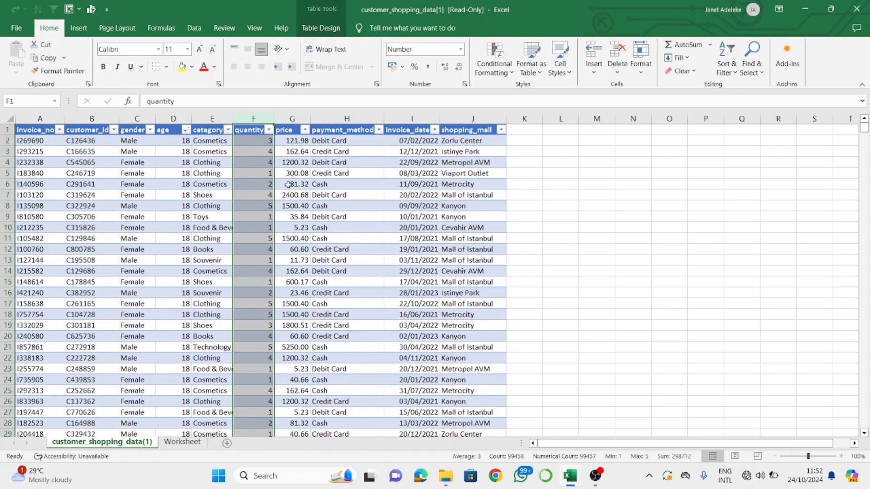
click(289, 184)
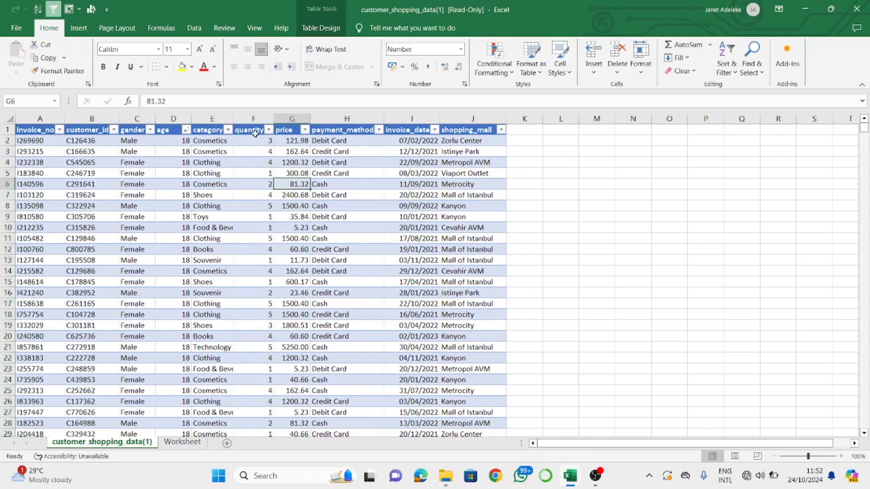
click(227, 131)
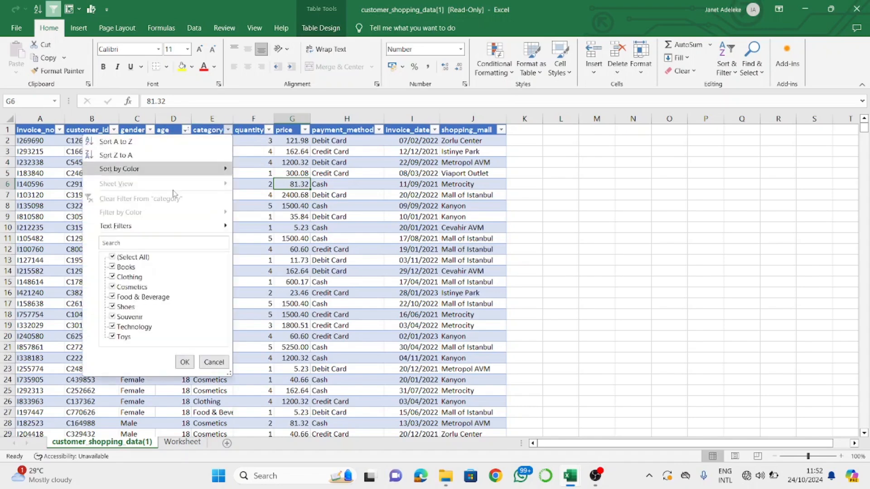
click(158, 142)
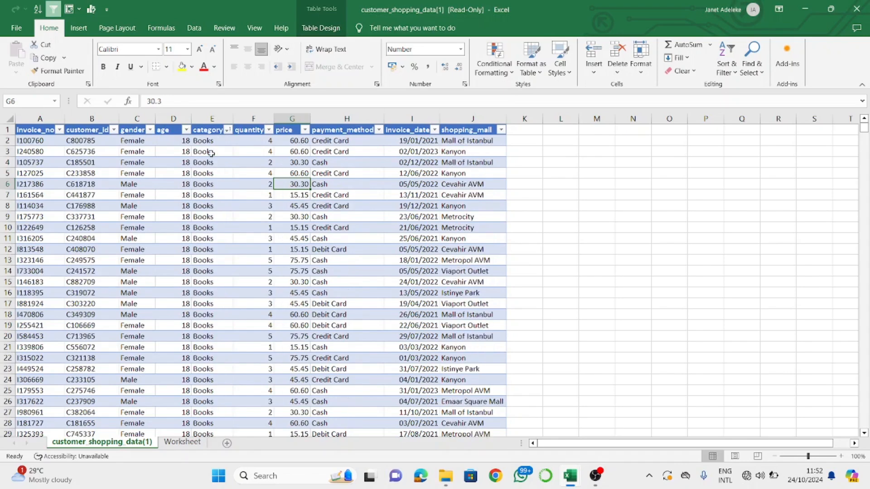
Examine the category values down through the sorted rows and return to the first row of the table.
click(204, 225)
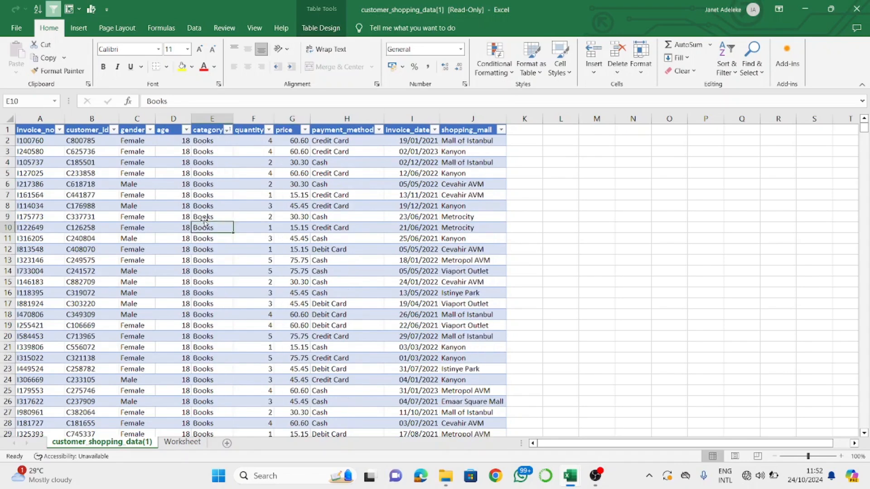
key(Down)
key(Down)
key(Down)
key(Down)
key(Down)
key(Down)
key(Down)
key(Down)
key(Down)
key(Down)
key(Down)
key(Down)
key(Down)
key(Down)
key(Down)
key(Down)
key(Down)
key(Down)
key(Down)
key(Down)
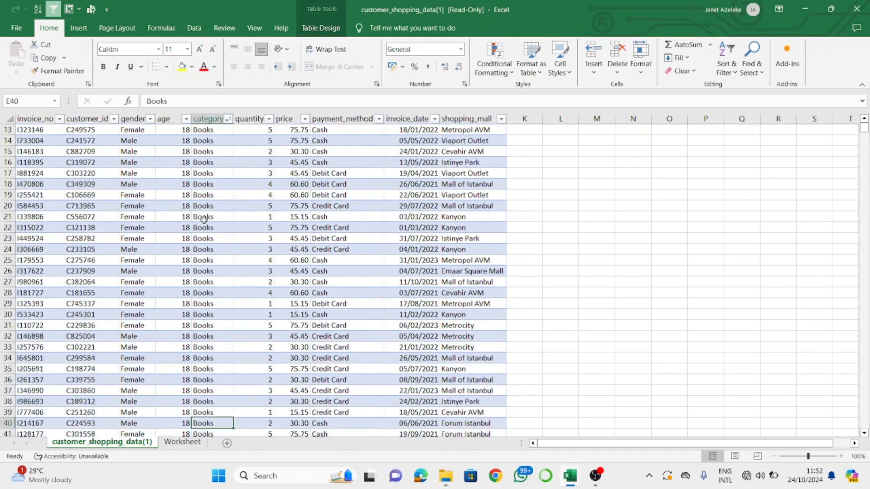
key(Down)
key(Down)
key(Down)
key(Down)
key(Down)
key(Down)
key(Down)
key(Down)
key(Down)
key(Down)
key(Down)
key(Down)
key(Down)
key(Down)
key(Down)
key(Down)
key(Down)
key(Down)
key(Down)
key(Down)
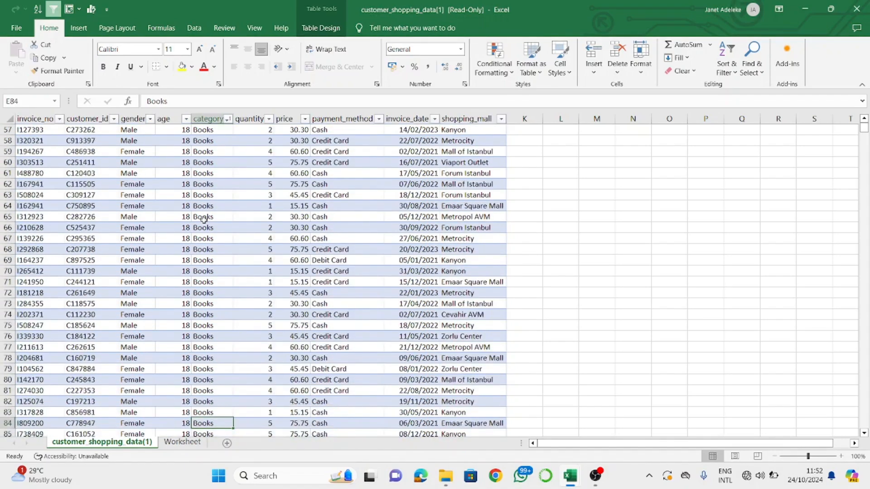
key(Down)
key(Down)
key(Down)
key(Down)
key(Down)
key(Down)
key(Down)
key(Down)
key(Down)
key(Down)
key(Down)
key(Down)
key(Down)
key(Down)
key(Down)
key(Down)
key(Down)
key(Down)
key(Down)
key(Down)
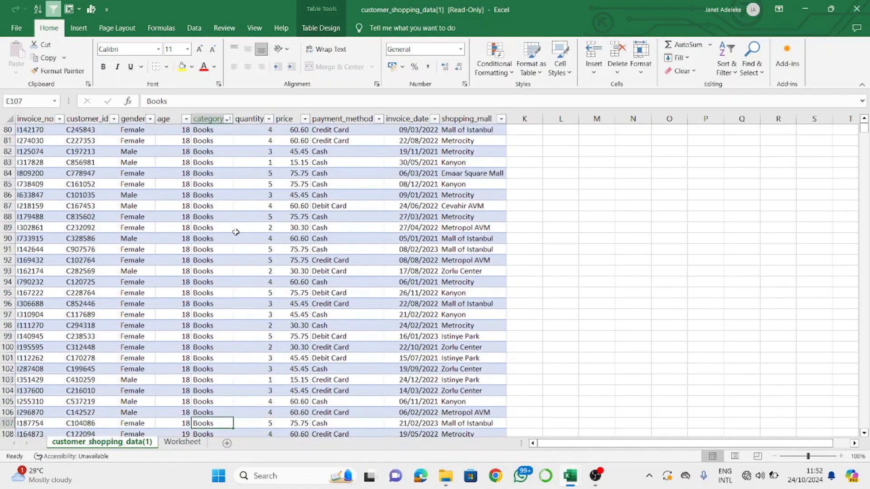
scroll(235, 232, down, 10)
scroll(233, 213, down, 20)
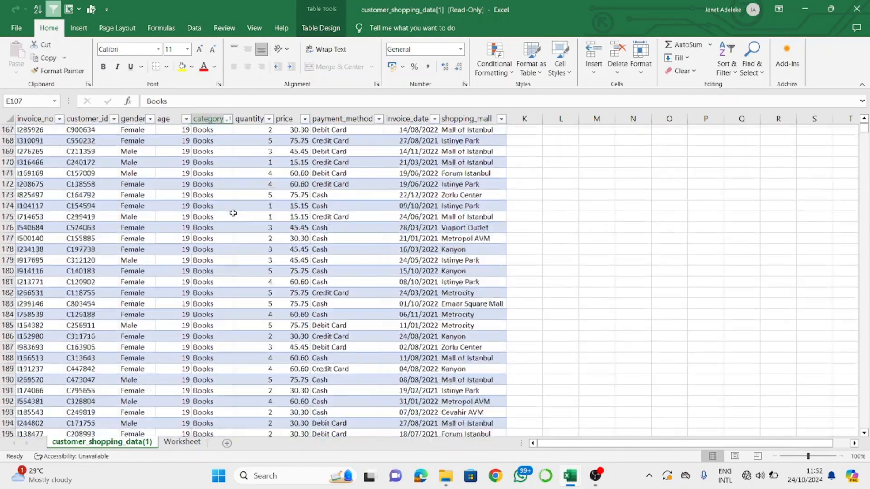
scroll(231, 189, down, 20)
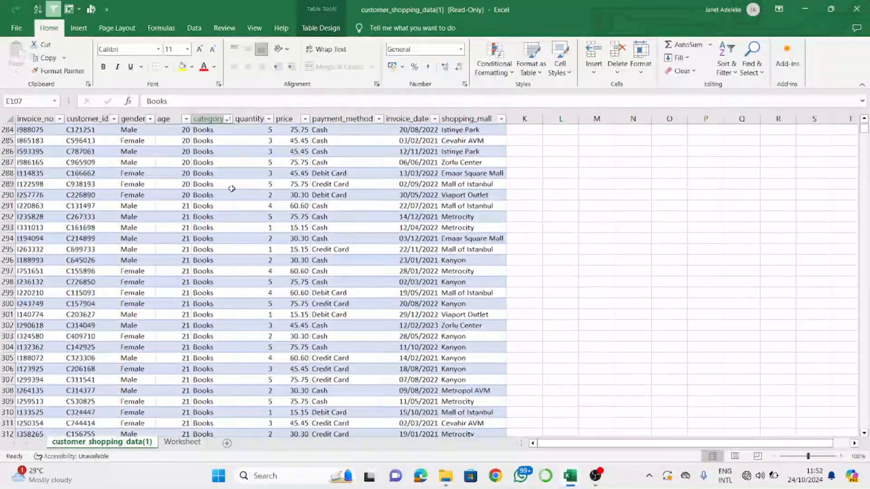
scroll(231, 188, down, 20)
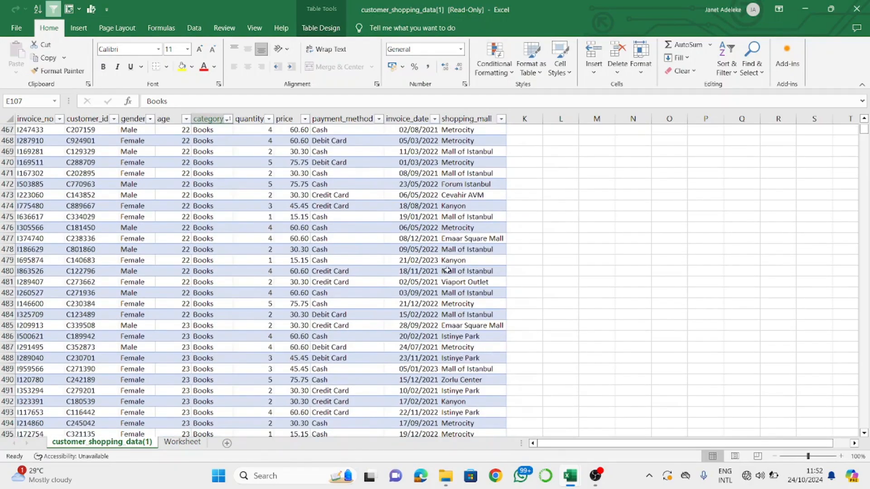
drag(865, 131, 868, 252)
drag(869, 340, 866, 125)
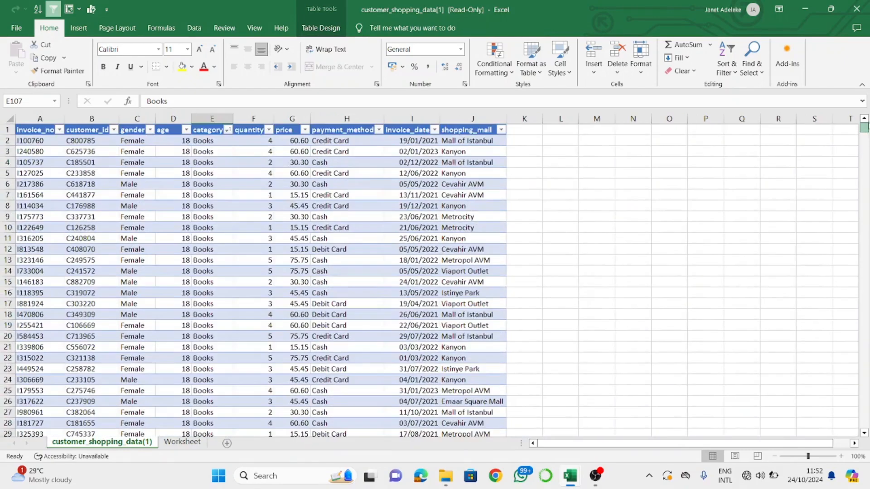
Undo the A to Z sort on the category column.
click(594, 225)
click(401, 249)
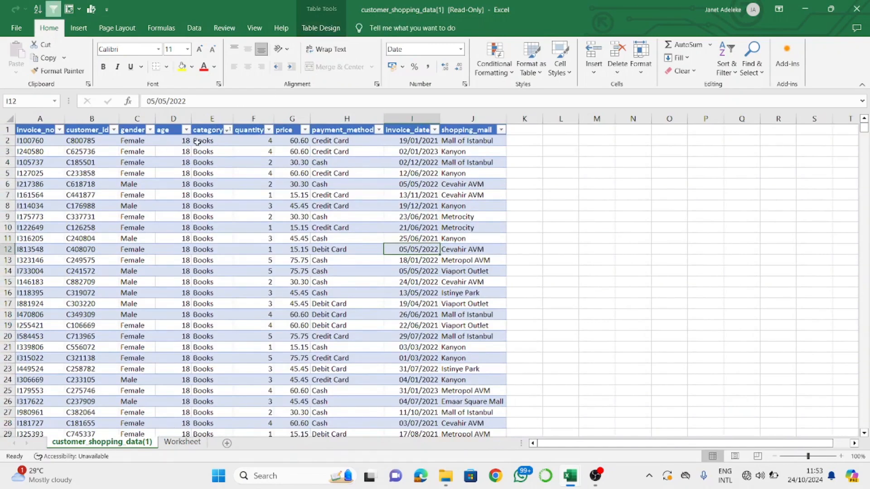
click(227, 130)
click(184, 362)
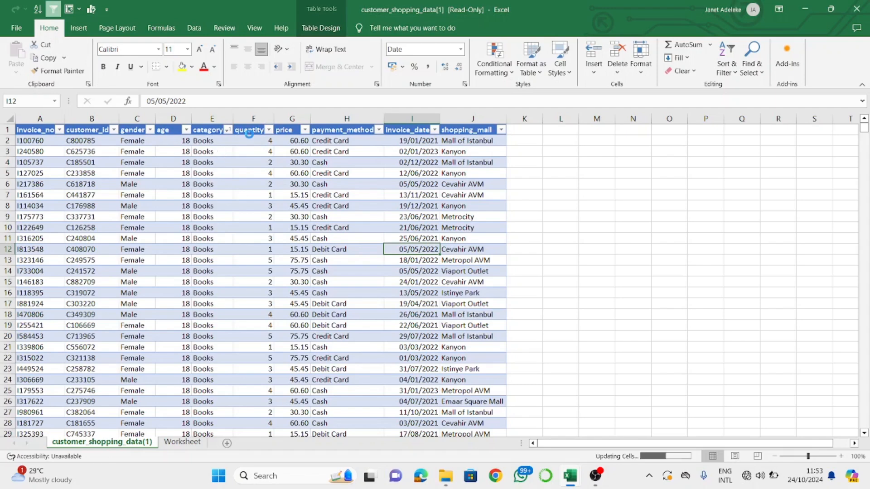
key(ctrl+z)
click(256, 159)
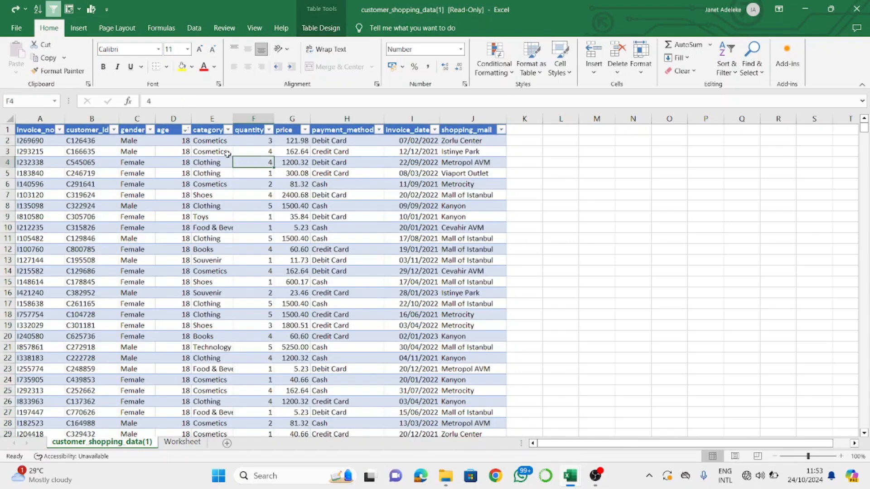
click(211, 153)
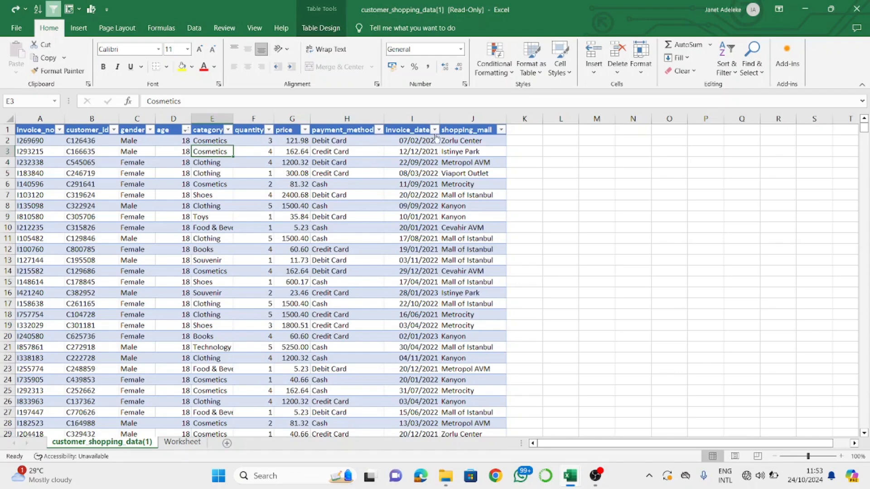
click(253, 195)
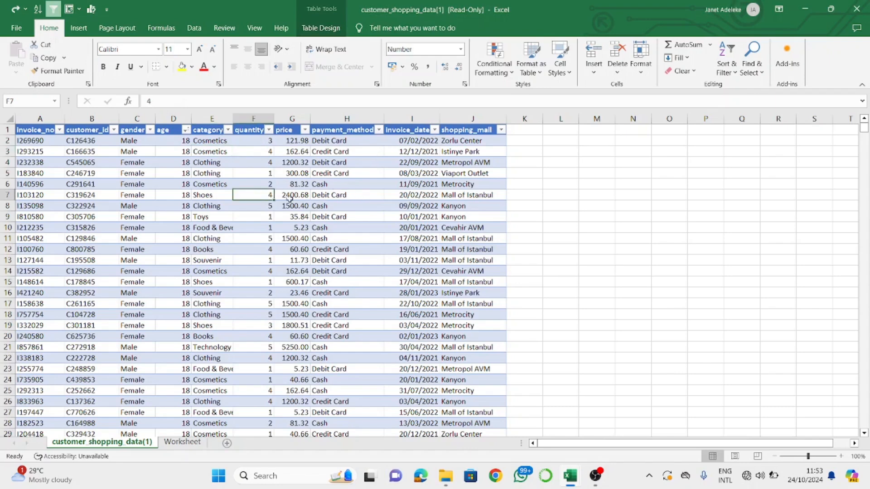
Sort the table by the gender column from A to Z.
click(134, 119)
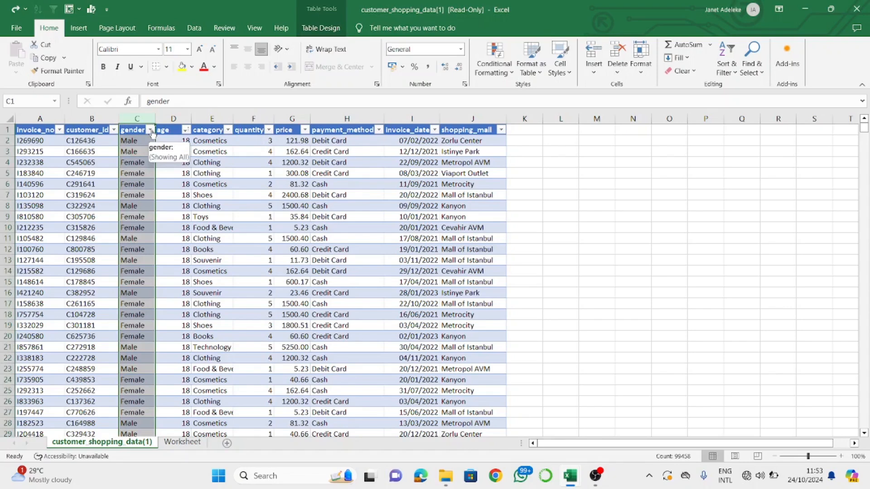
click(150, 130)
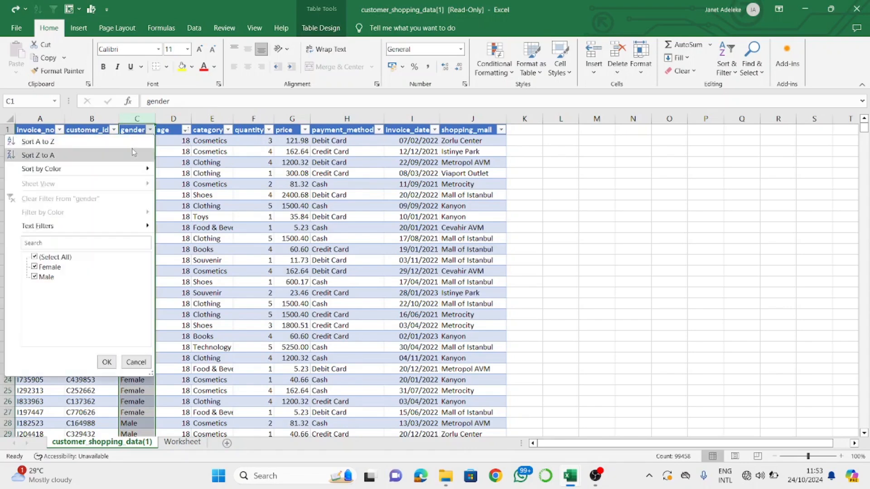
click(216, 152)
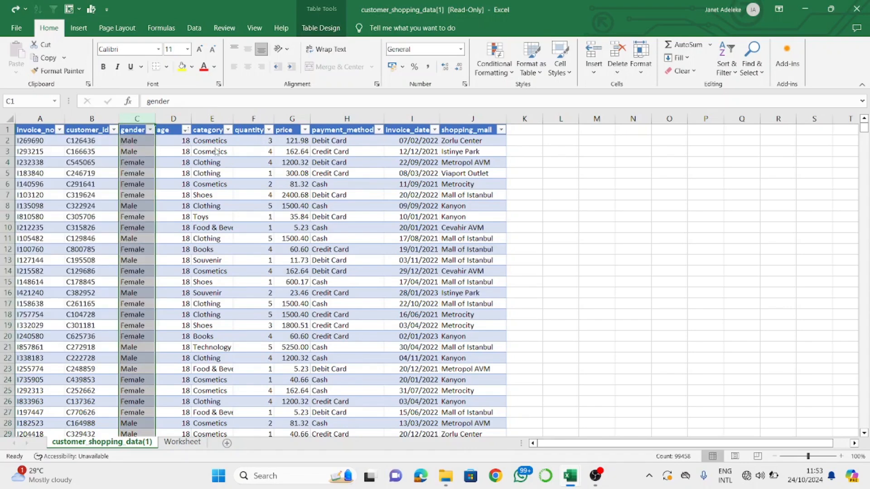
click(150, 130)
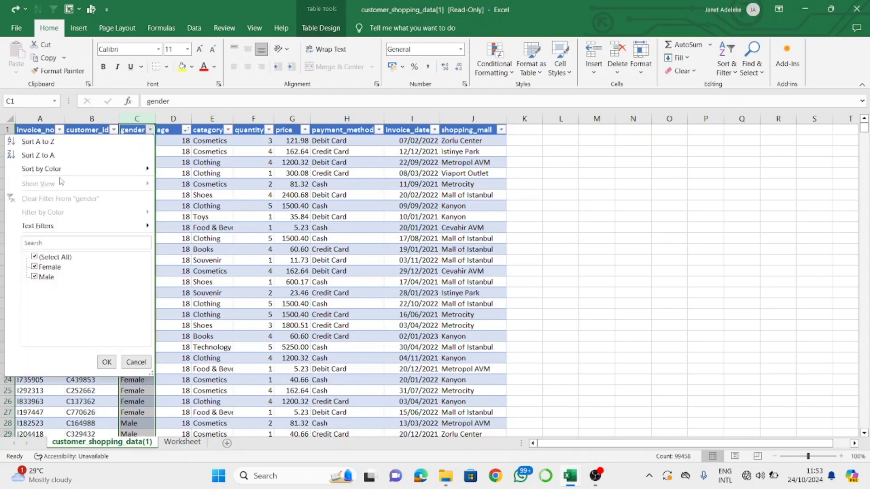
click(62, 143)
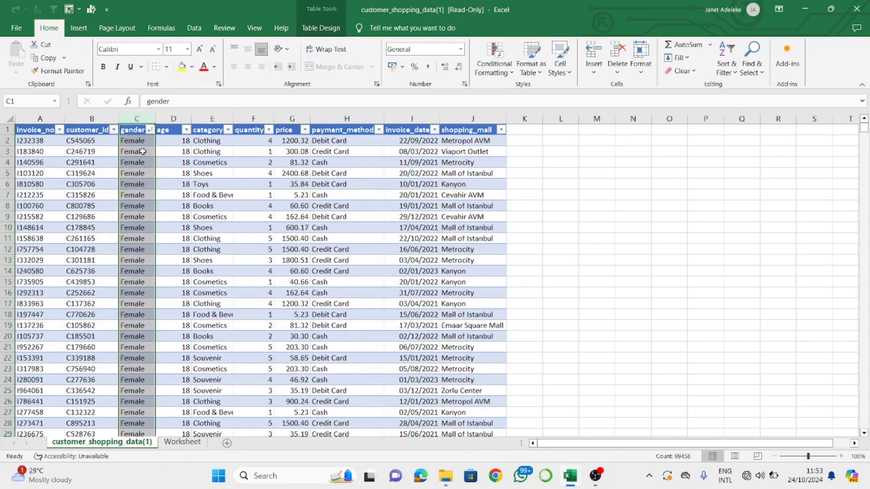
Undo the A to Z sort on the gender column.
click(149, 133)
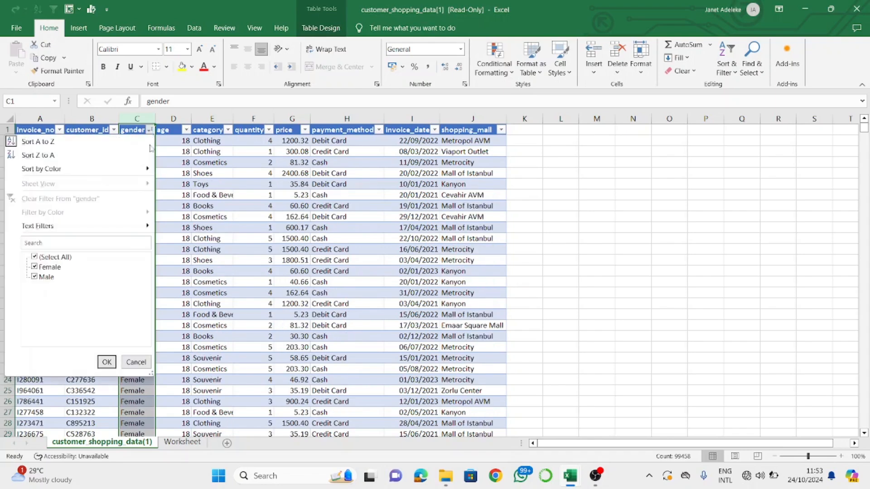
click(147, 152)
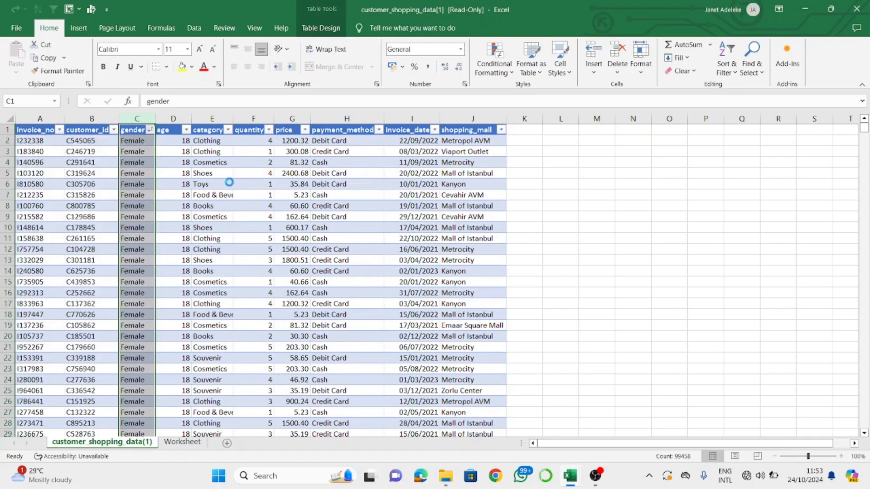
key(ctrl+z)
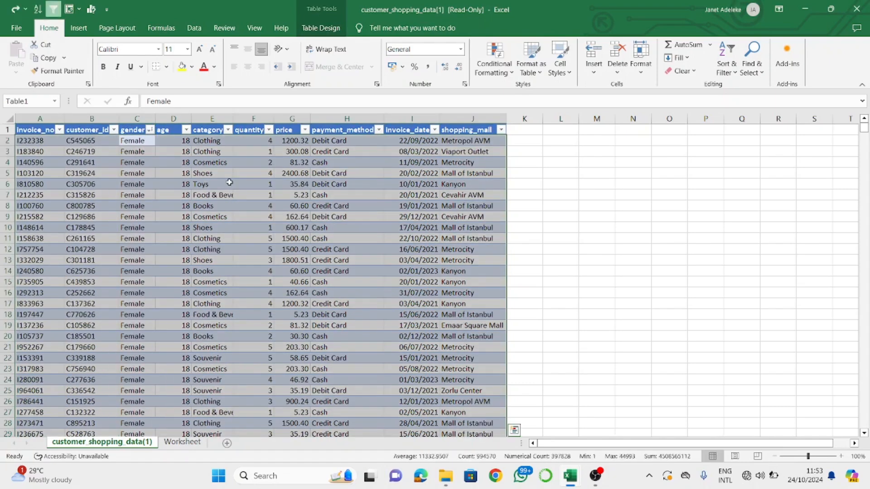
click(199, 203)
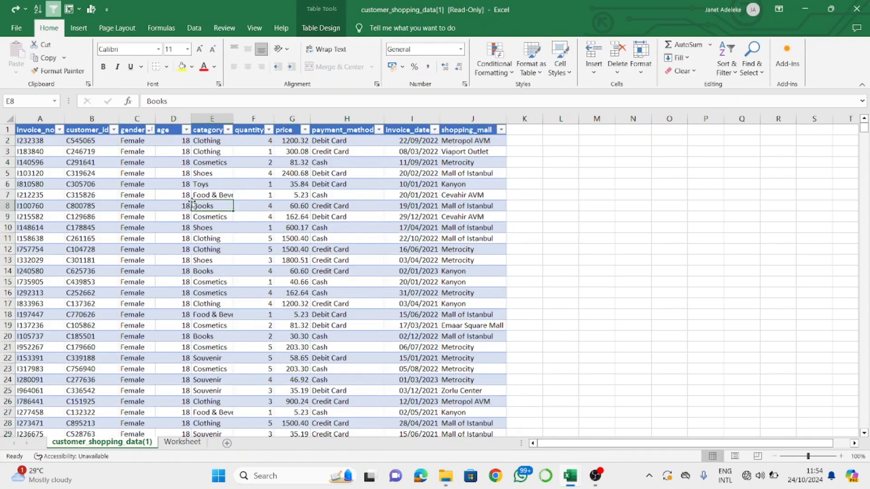
text(z)
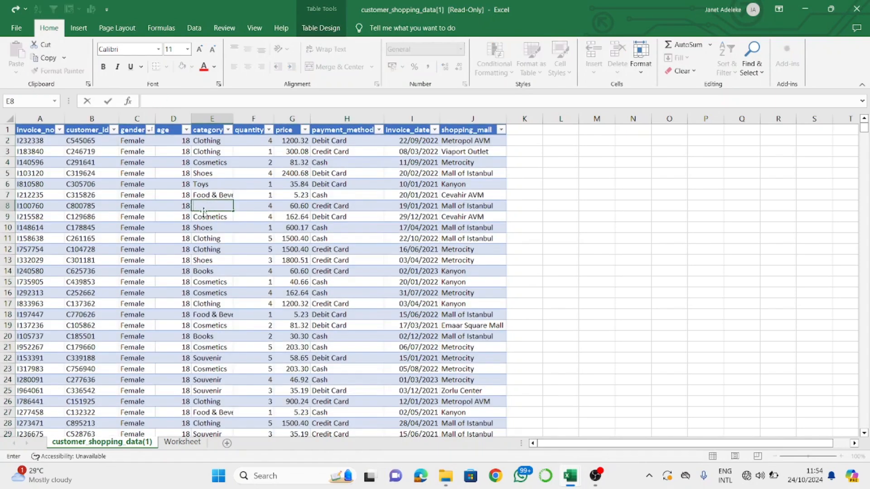
key(Return)
key(ctrl+z)
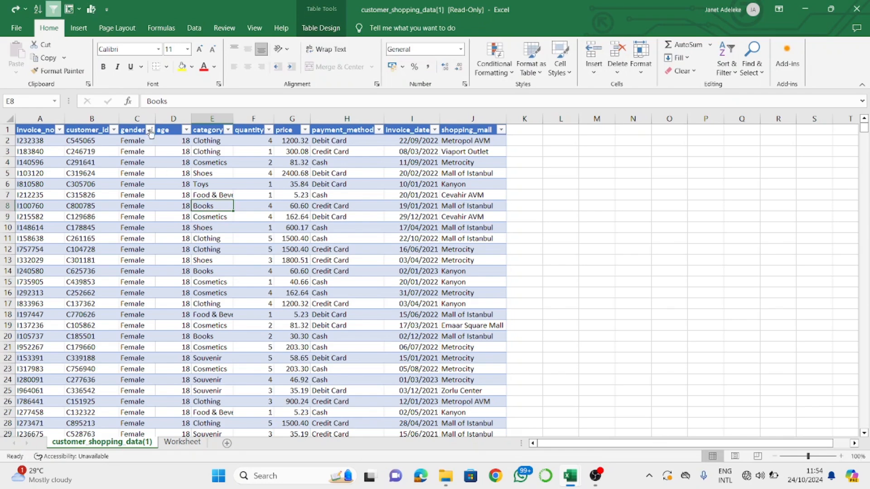
click(150, 130)
click(198, 177)
key(ctrl+z)
click(228, 195)
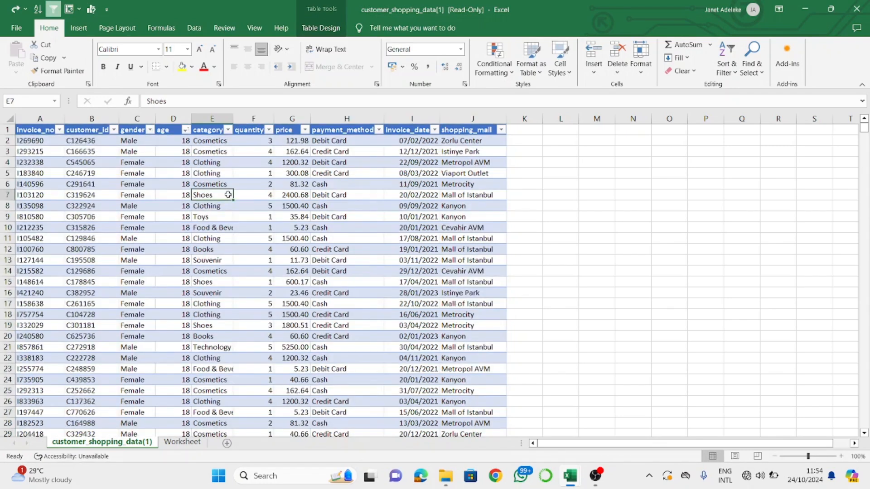
click(232, 174)
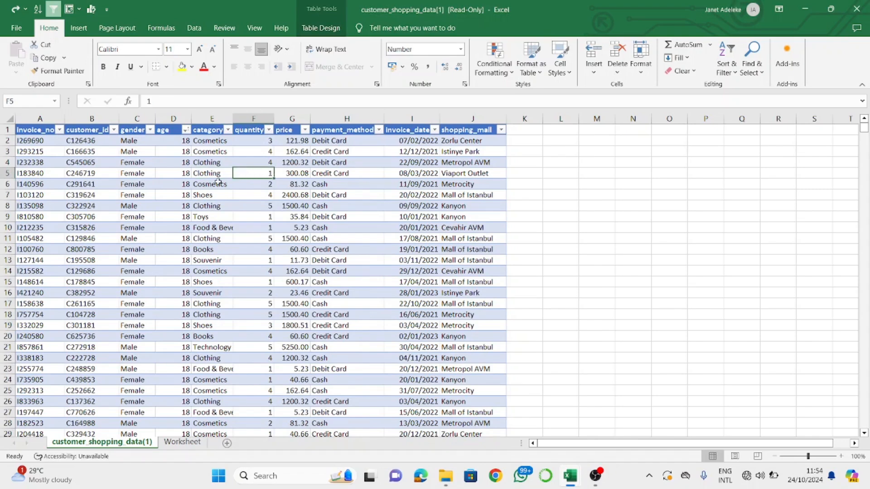
click(219, 182)
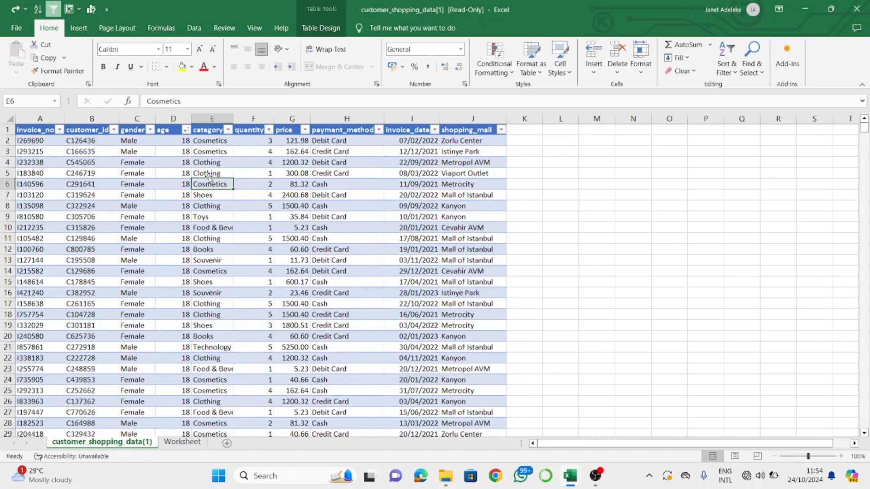
click(211, 174)
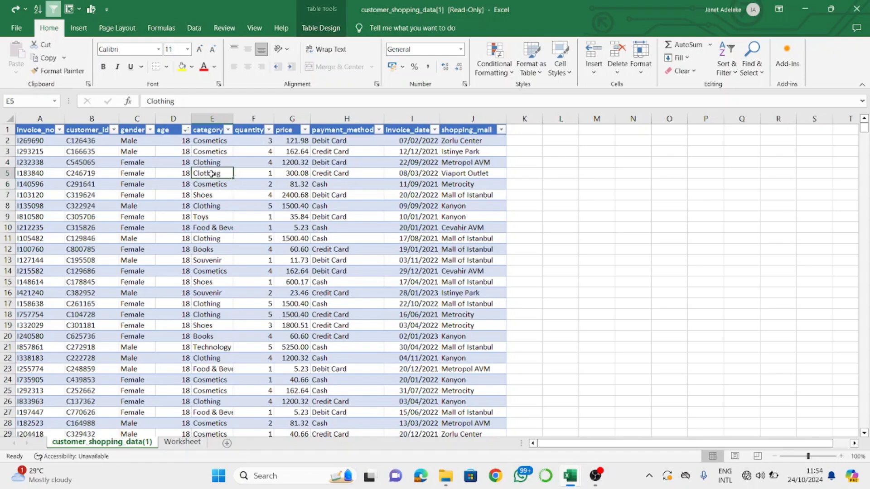
click(217, 249)
click(217, 237)
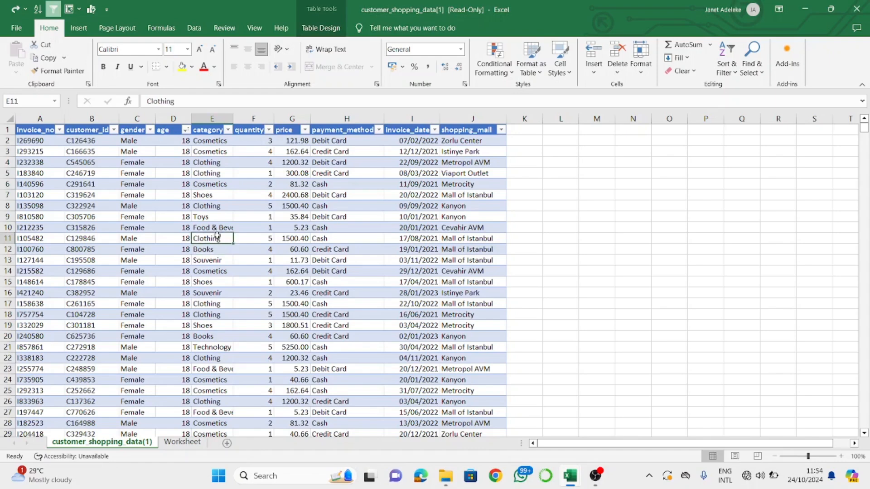
click(217, 226)
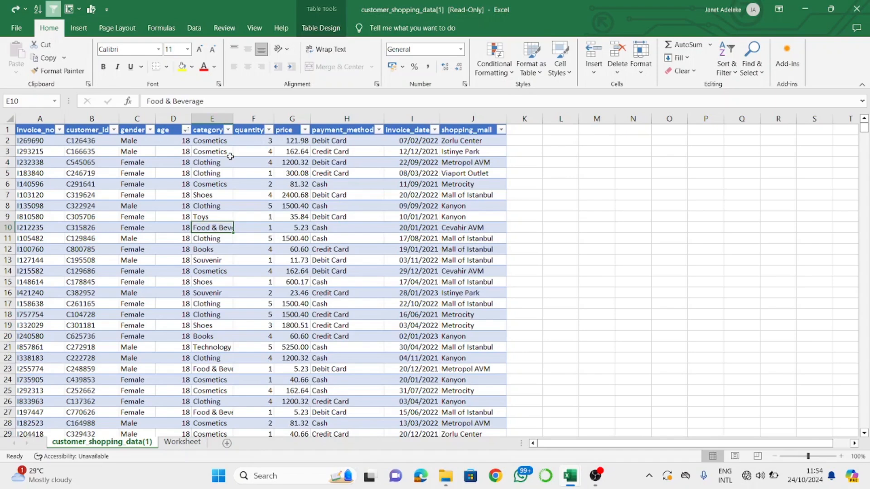
click(245, 148)
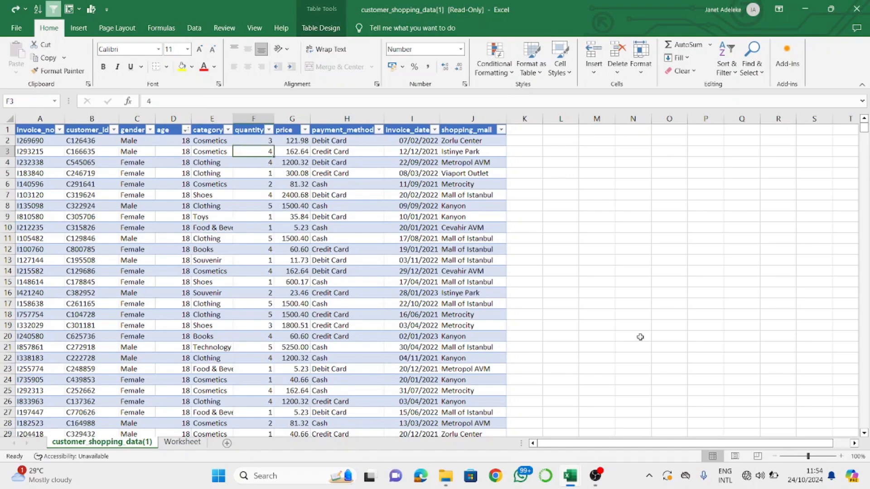
Switch to the Titanic Dataset workbook and sort its table by the Name column from A to Z.
mouse_move(570, 477)
click(660, 445)
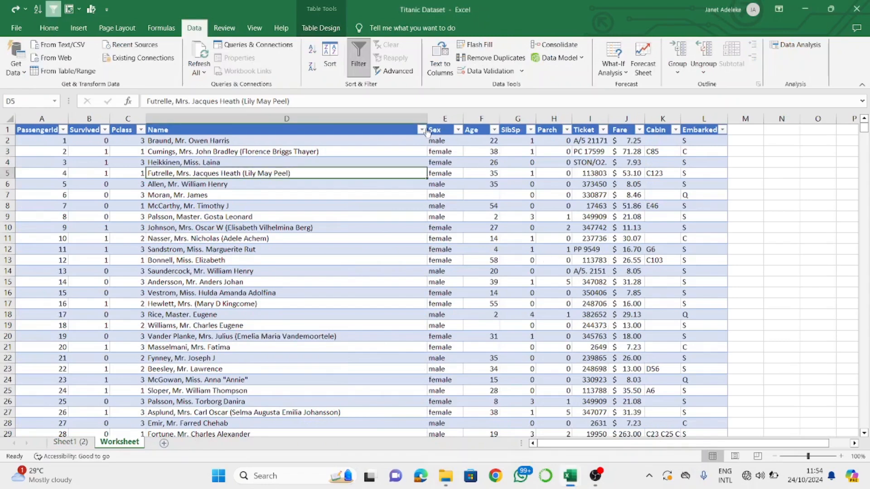
click(421, 130)
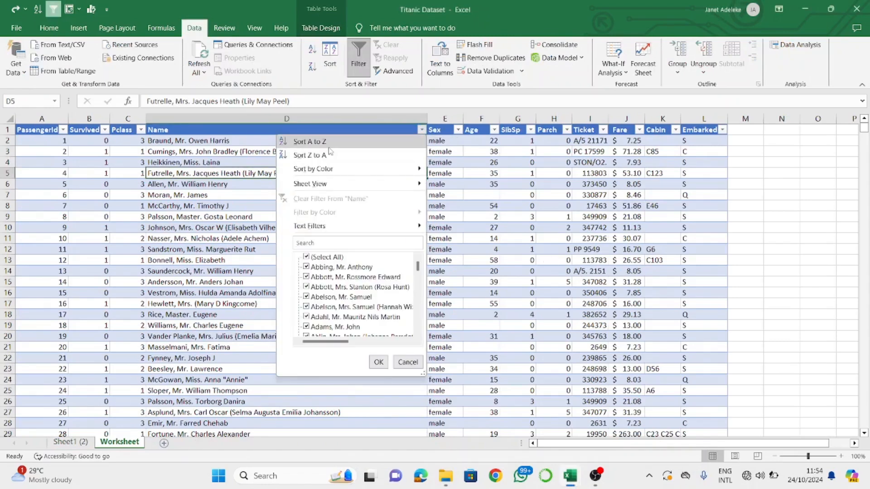
click(309, 141)
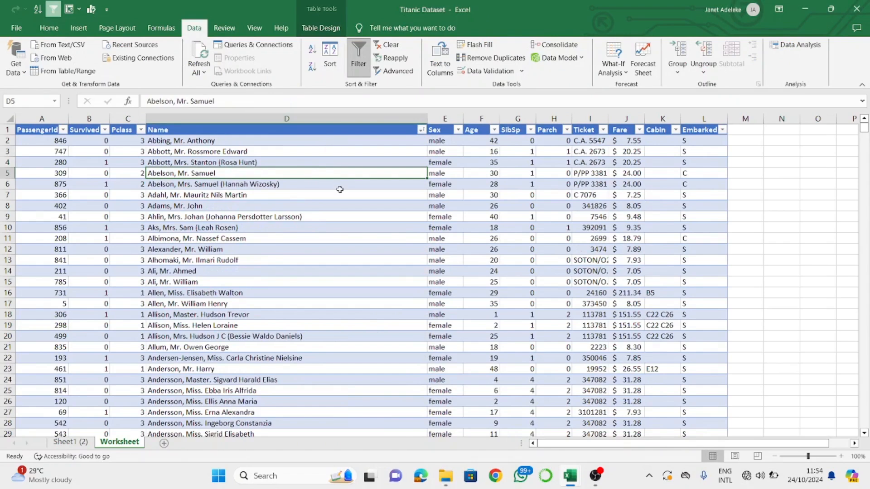
Undo the A to Z sort on the Name column and return to the customer_shopping_data workbook.
key(ctrl+z)
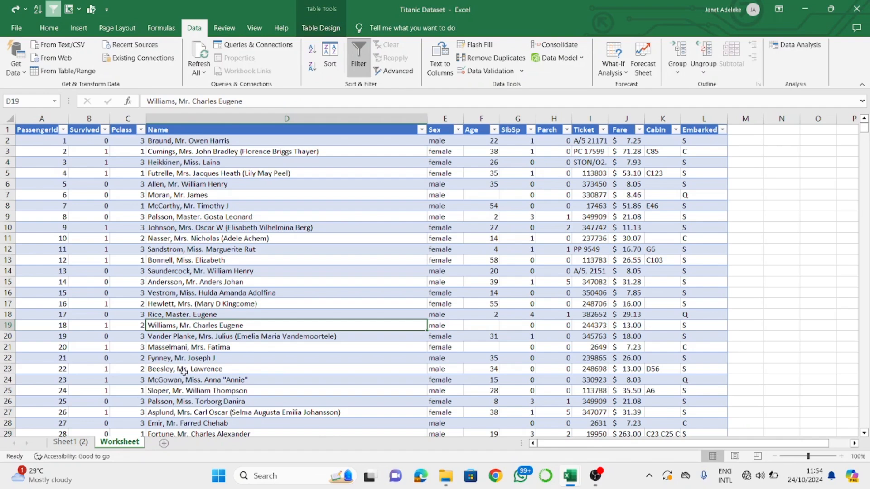
mouse_move(569, 475)
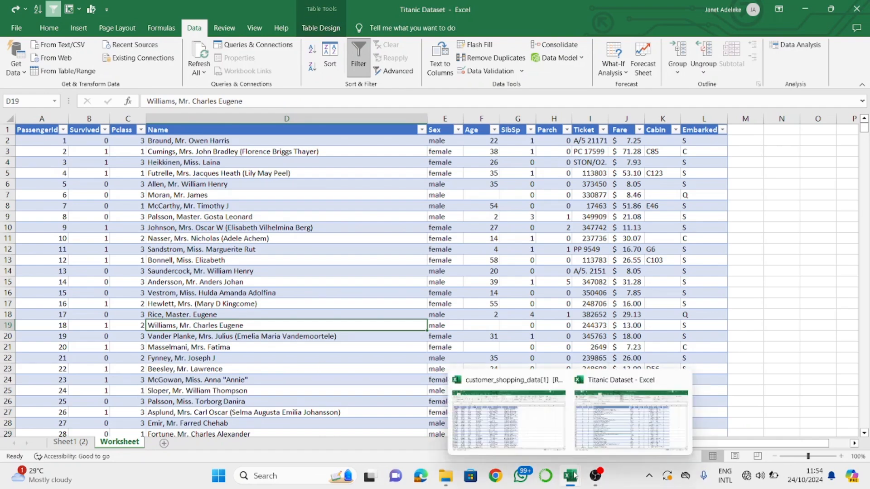
click(515, 426)
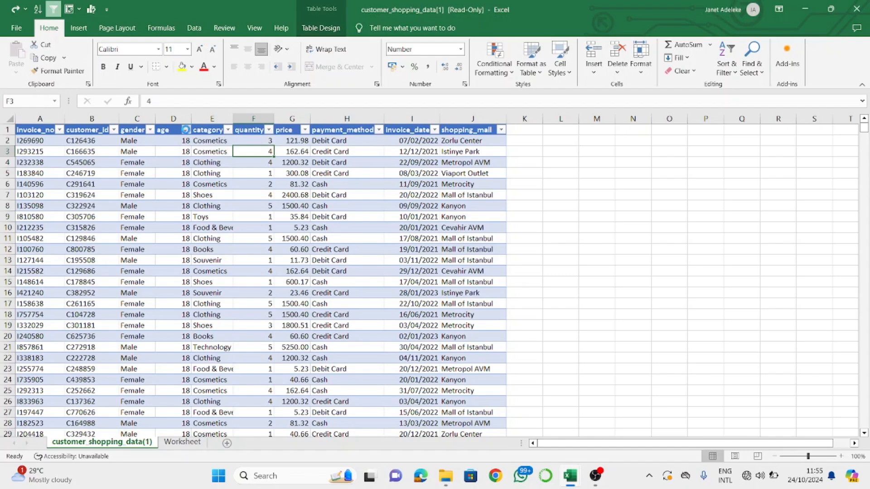
Examine the age values offered in the age column's filter list.
click(185, 130)
click(201, 194)
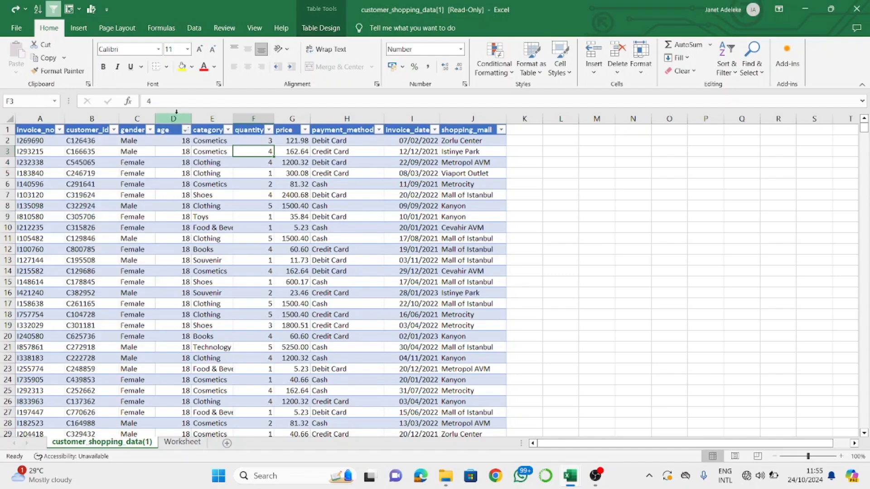
click(186, 130)
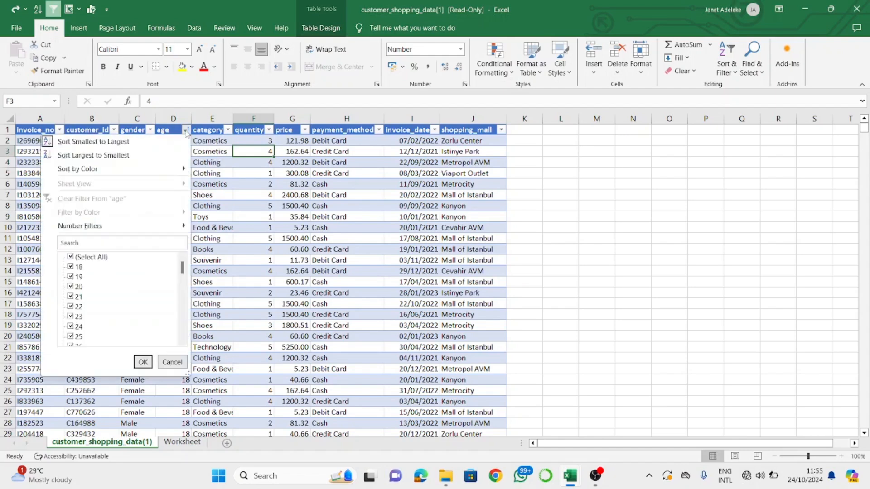
click(142, 362)
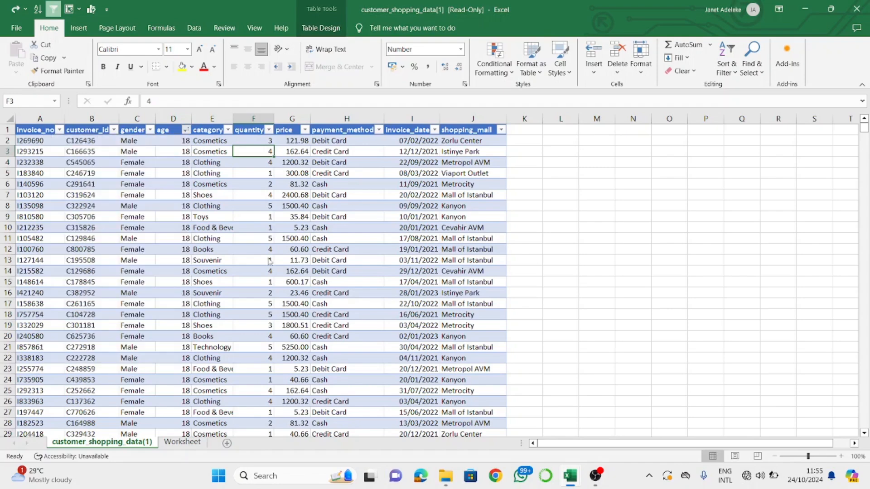
click(185, 130)
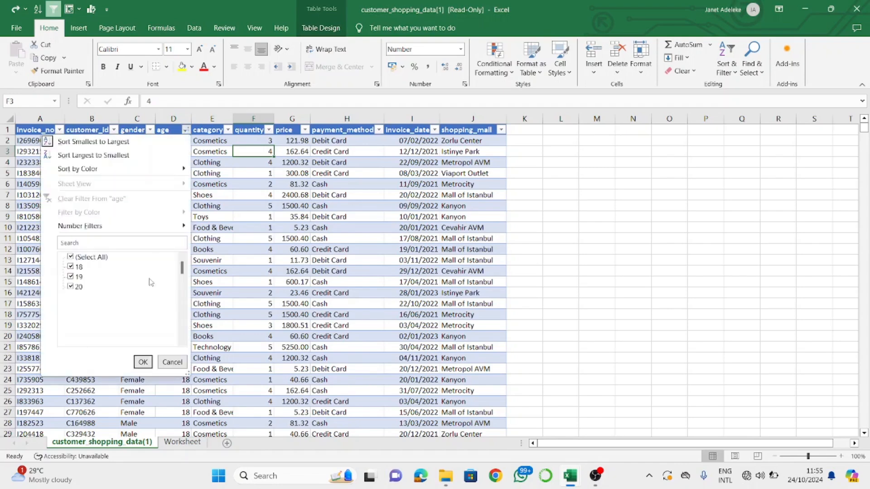
scroll(130, 295, down, 3)
scroll(128, 304, up, 3)
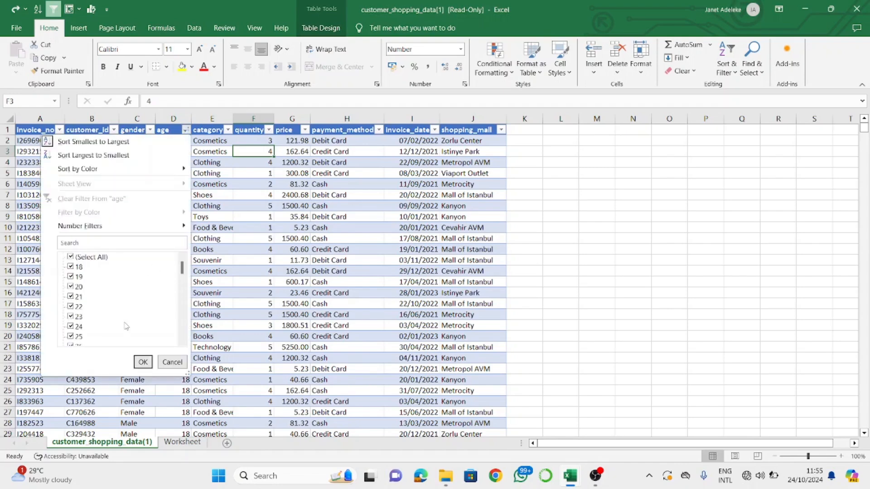
click(72, 257)
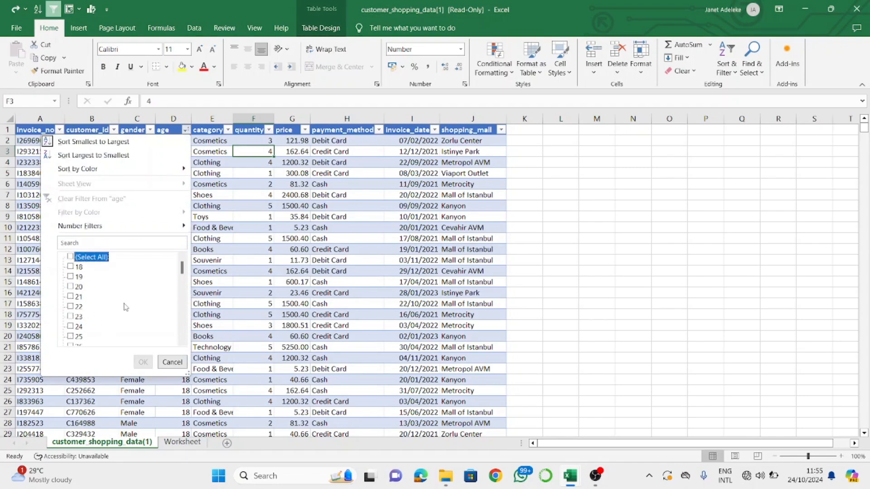
click(70, 267)
click(71, 257)
click(72, 257)
click(71, 257)
Filter the age column with a number filter that shows only rows where age is less than 51.
mouse_move(130, 232)
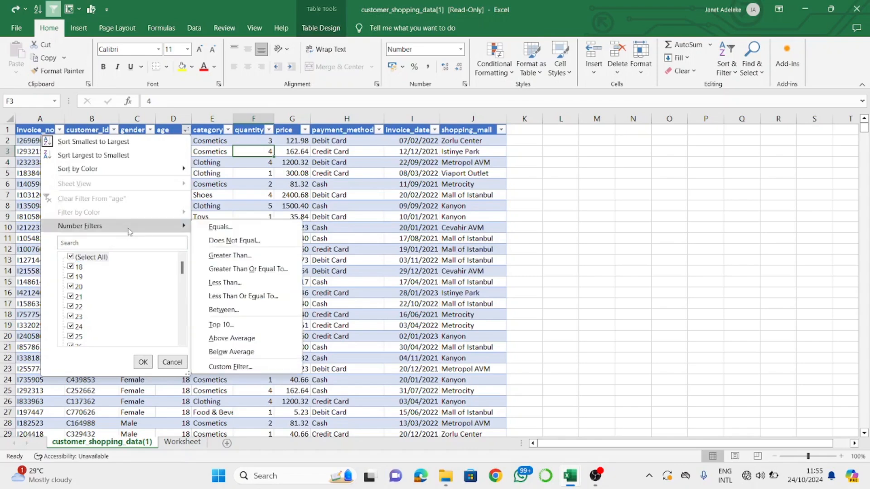
click(225, 283)
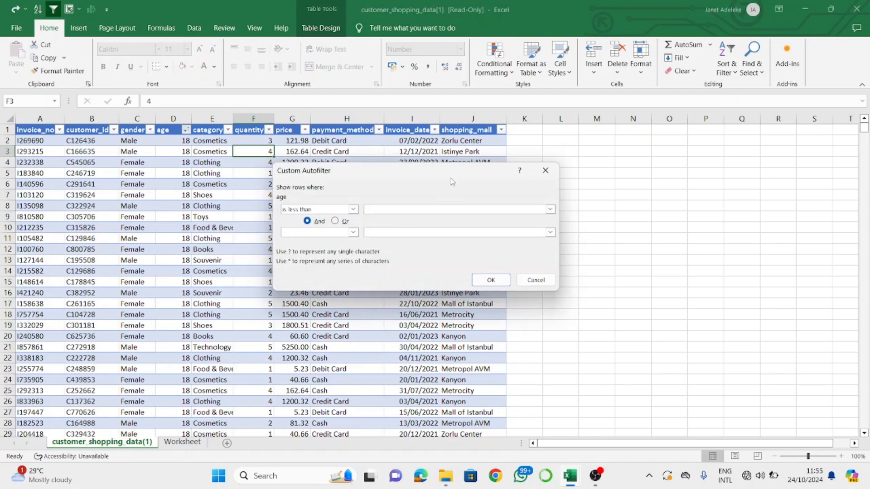
text(51)
click(342, 233)
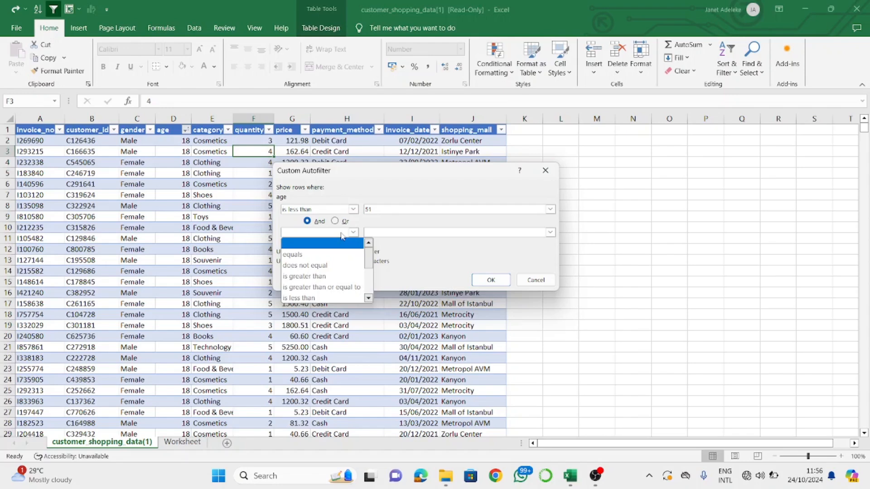
click(384, 232)
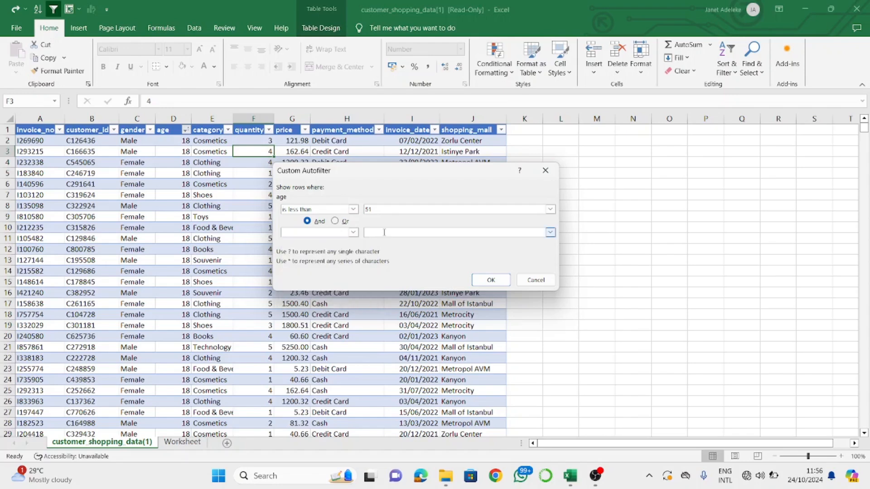
click(480, 282)
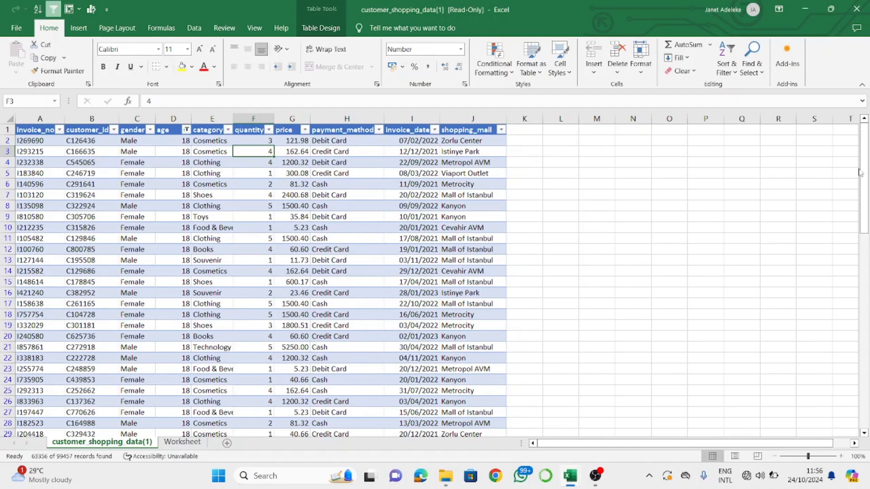
Examine the ages in the filtered rows down to the end of the table.
drag(863, 172, 868, 460)
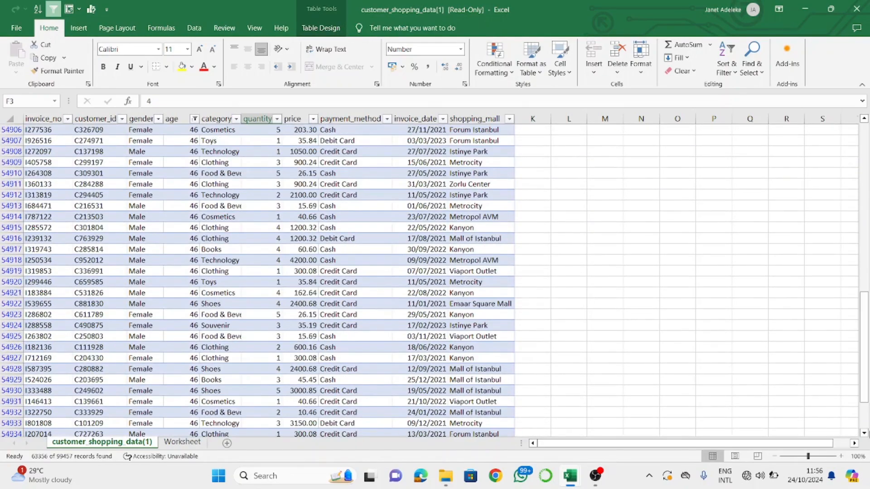
click(865, 425)
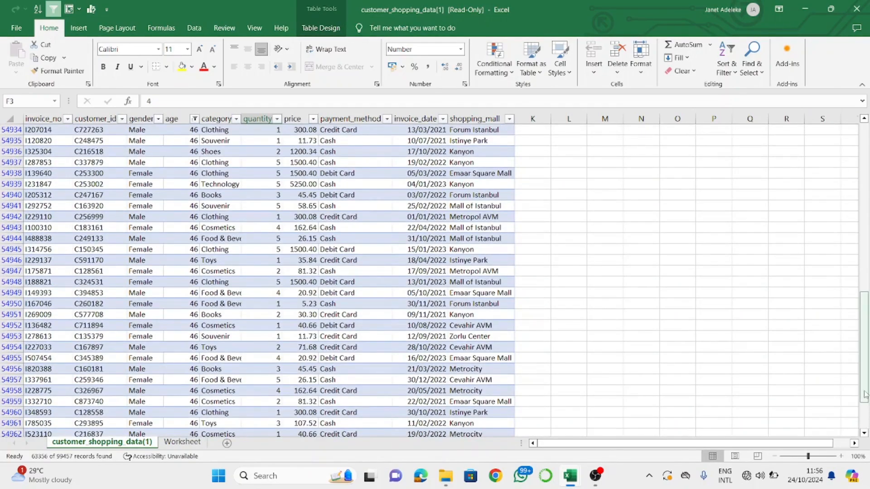
drag(865, 391, 868, 325)
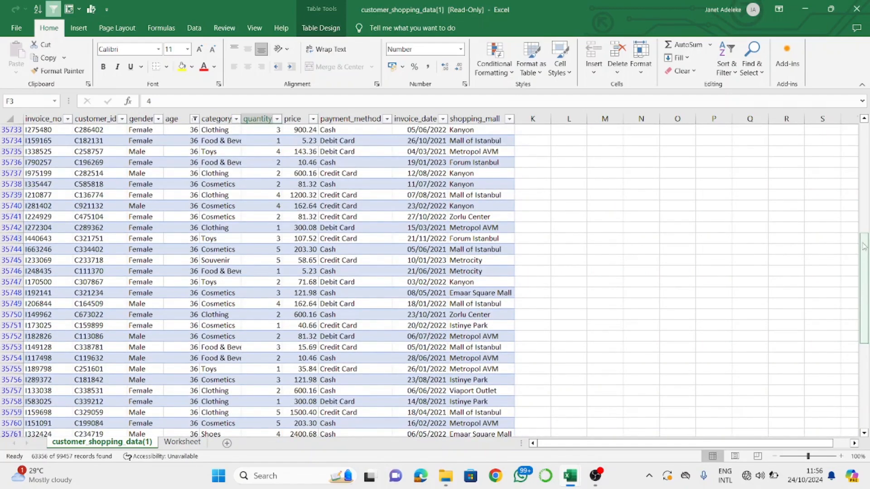
drag(866, 244, 864, 380)
click(781, 281)
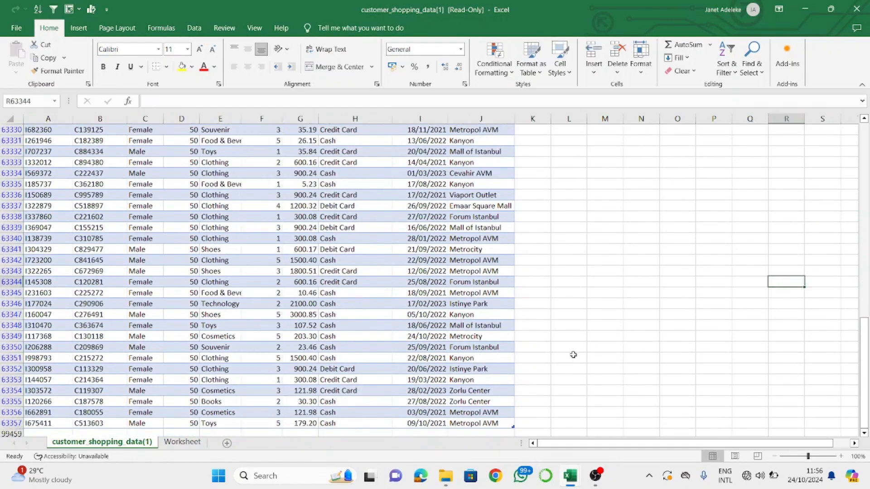
scroll(573, 355, down, 2)
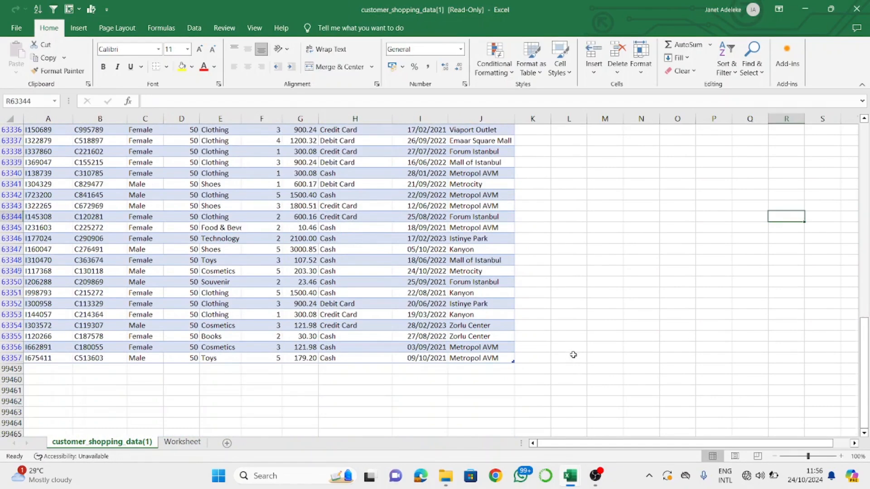
Select the filtered age column from its last row up to the header, and return to a single age cell.
click(194, 356)
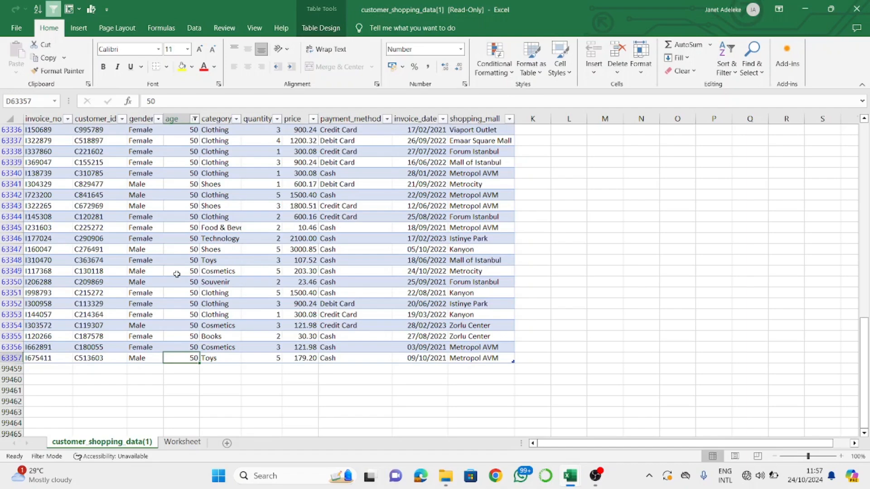
key(ctrl+shift+Up)
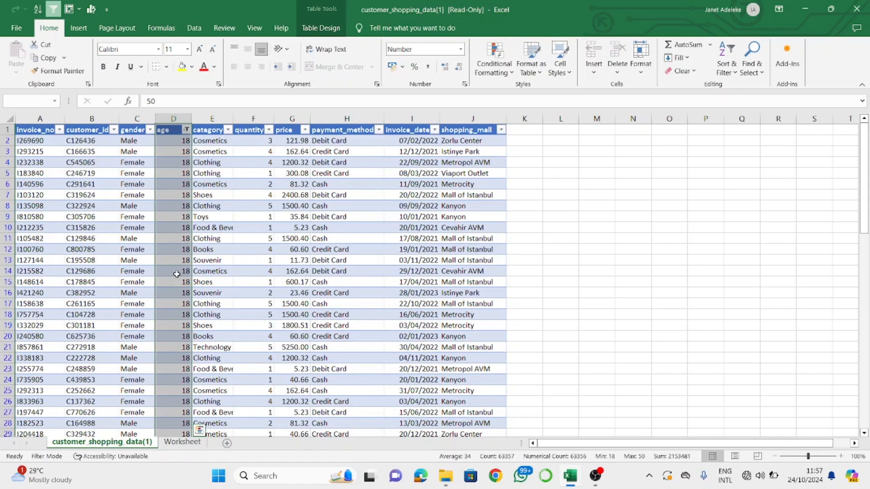
click(177, 274)
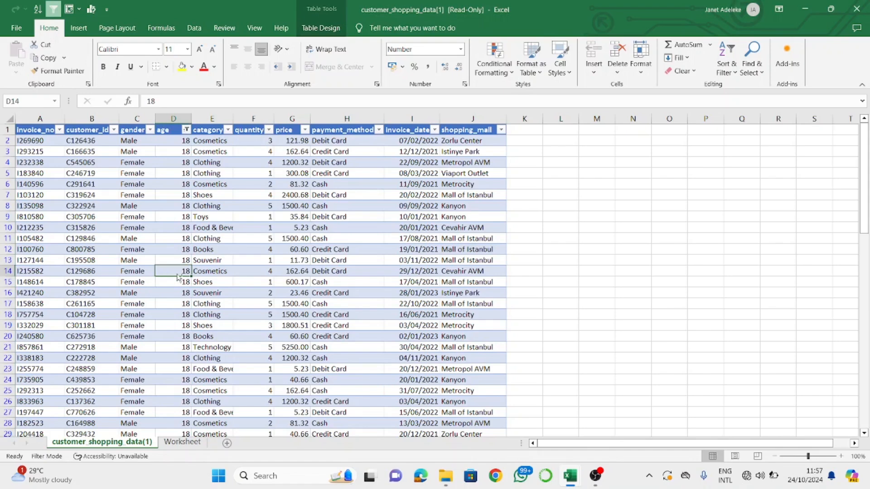
Jump to the end of the filtered age data and back up to the age header.
key(ctrl+Down)
key(Down)
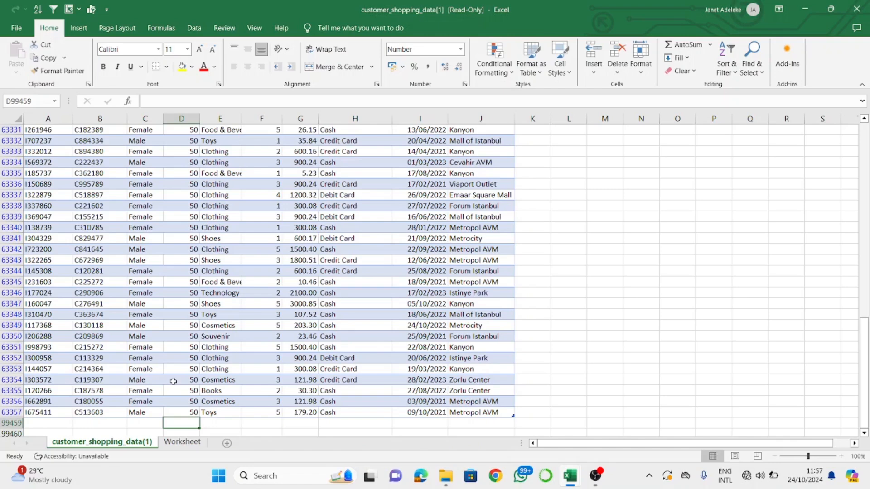
click(181, 413)
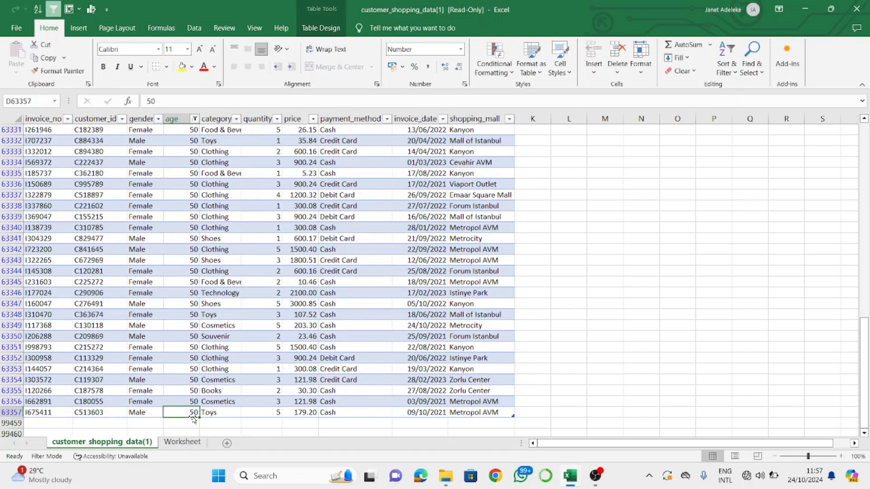
key(ctrl+Up)
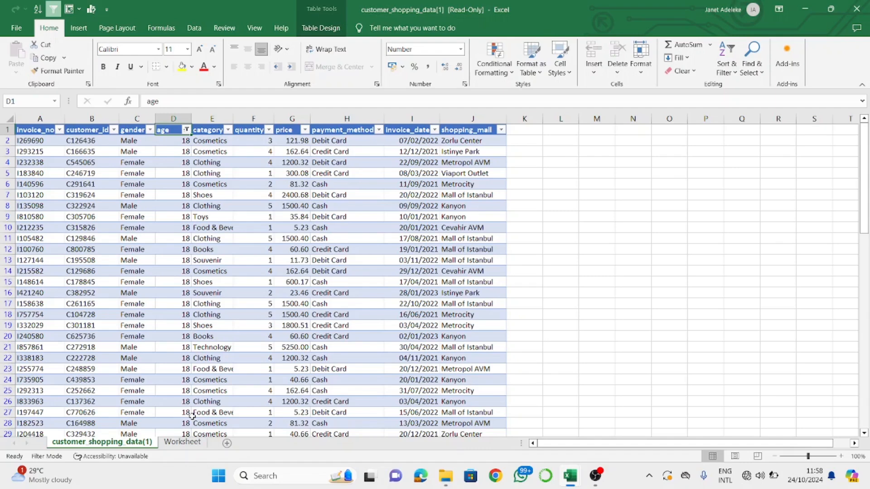
Jump along the header row to invoice_no, shopping_mall and the sheet's last column, and return to the invoice_no header.
key(ctrl+Left)
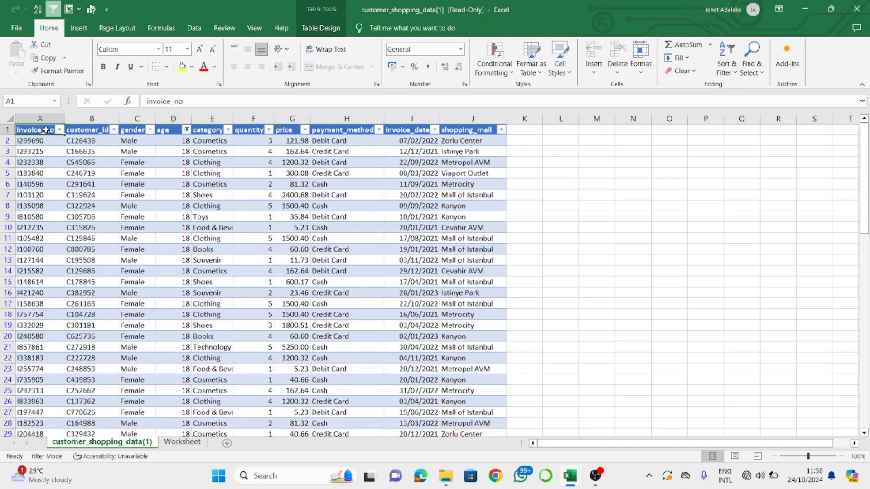
key(ctrl+Right)
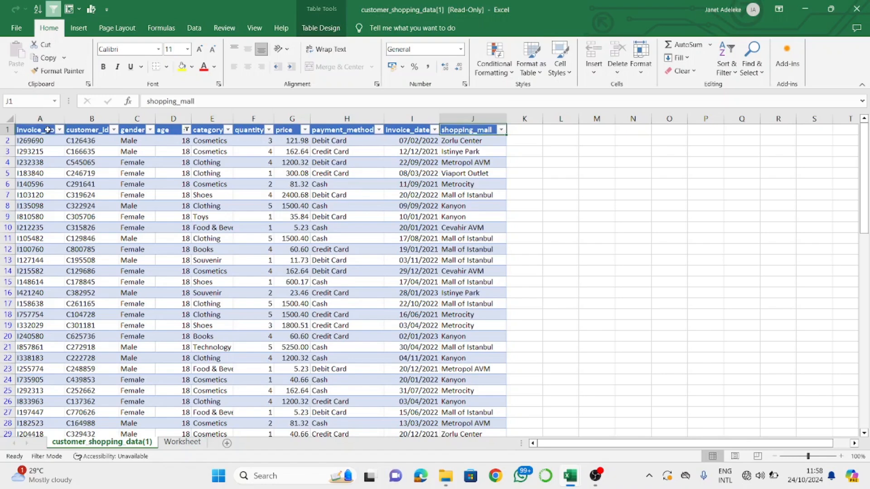
key(ctrl+Right)
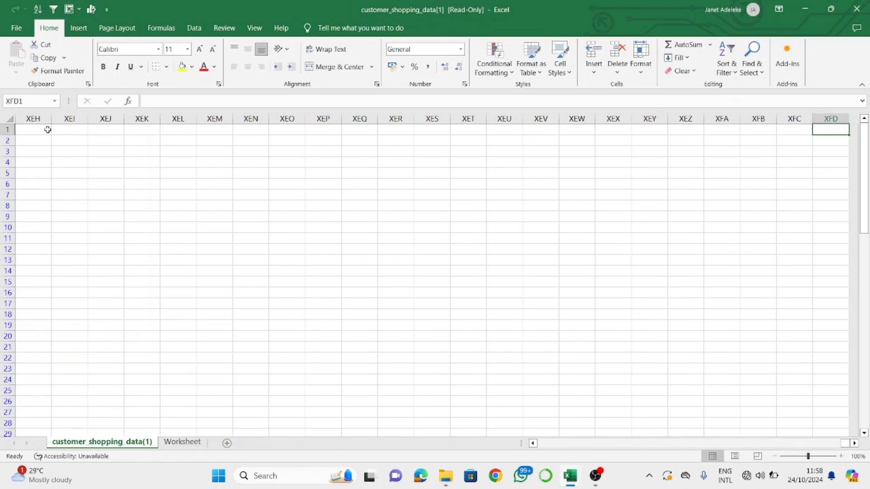
key(ctrl+Left)
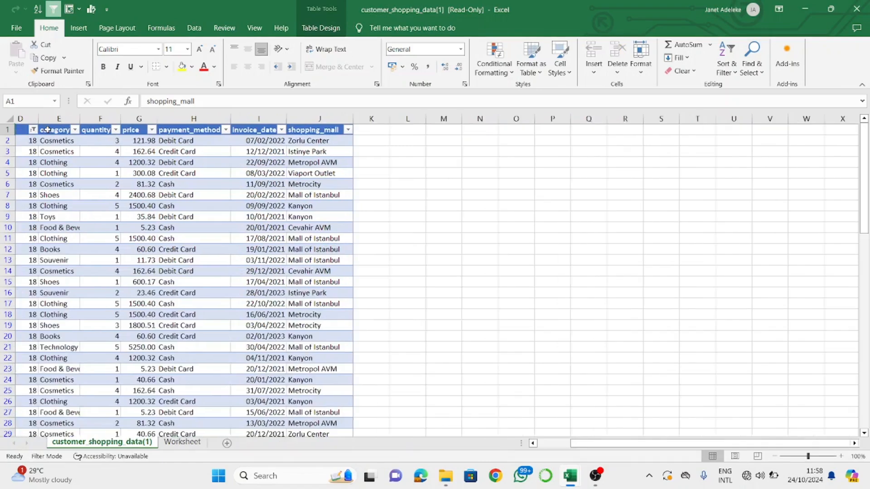
key(ctrl+Left)
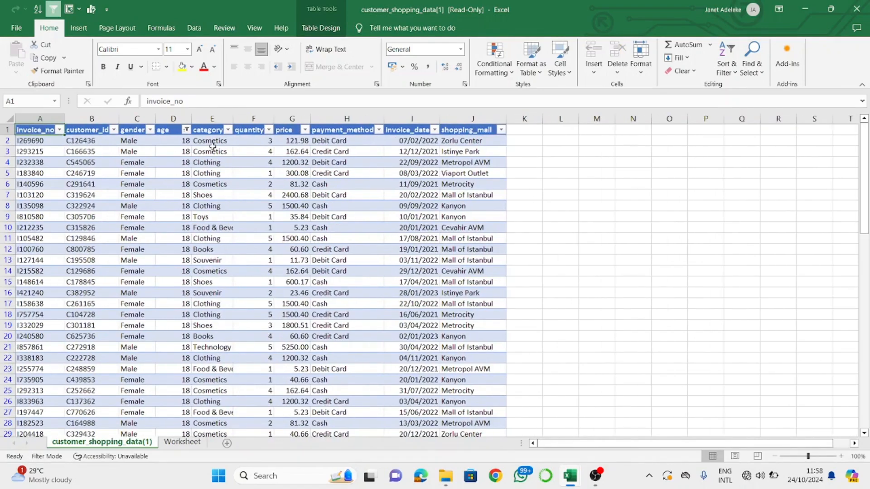
Select all filtered age values from the first data row down to the table's last row.
click(182, 140)
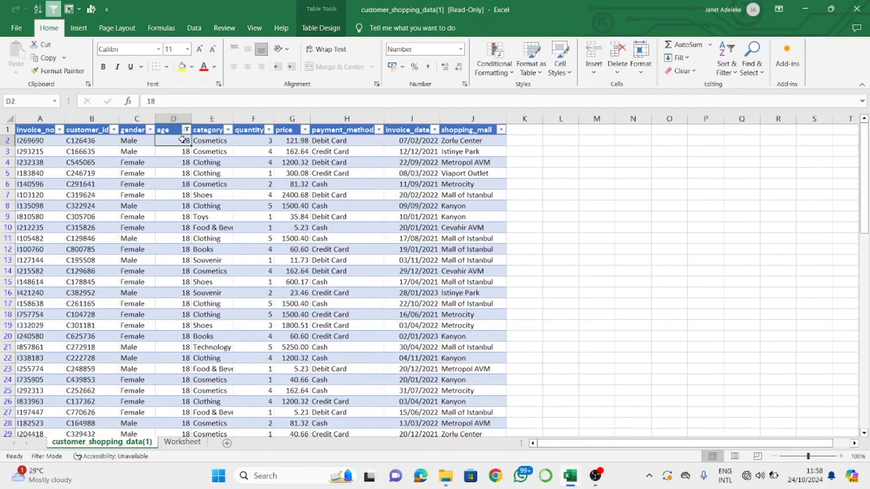
click(167, 132)
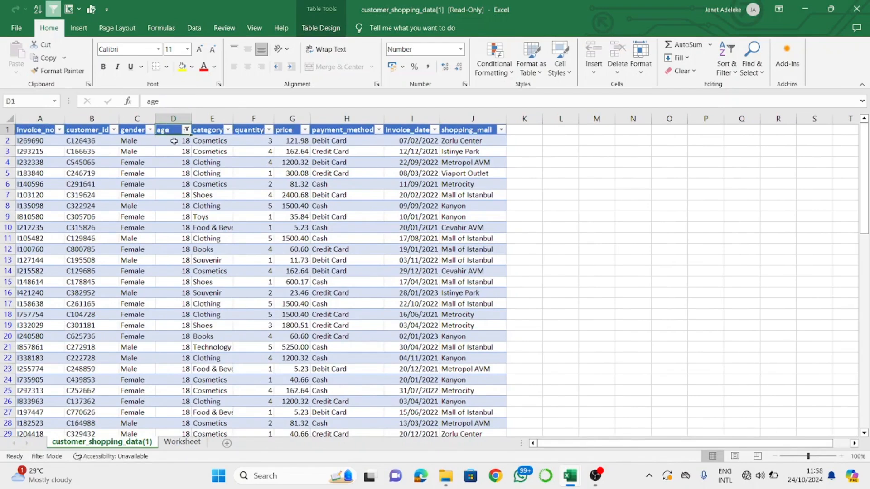
click(174, 141)
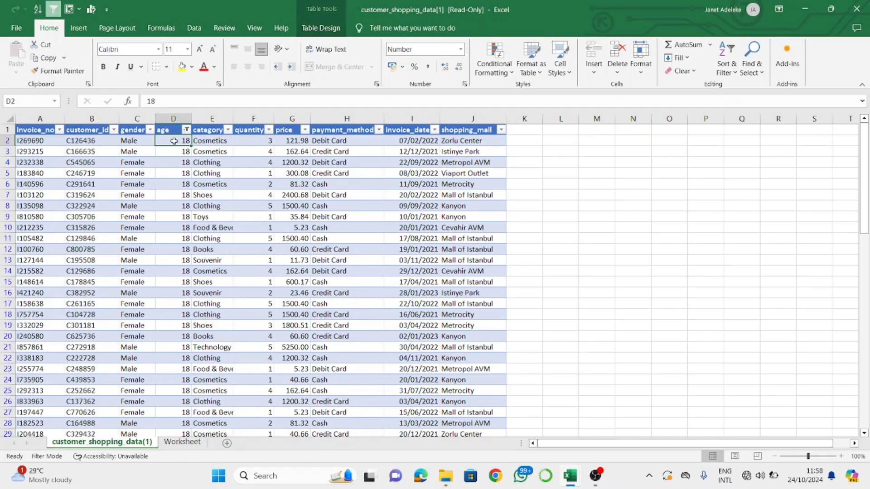
key(ctrl+shift+Down)
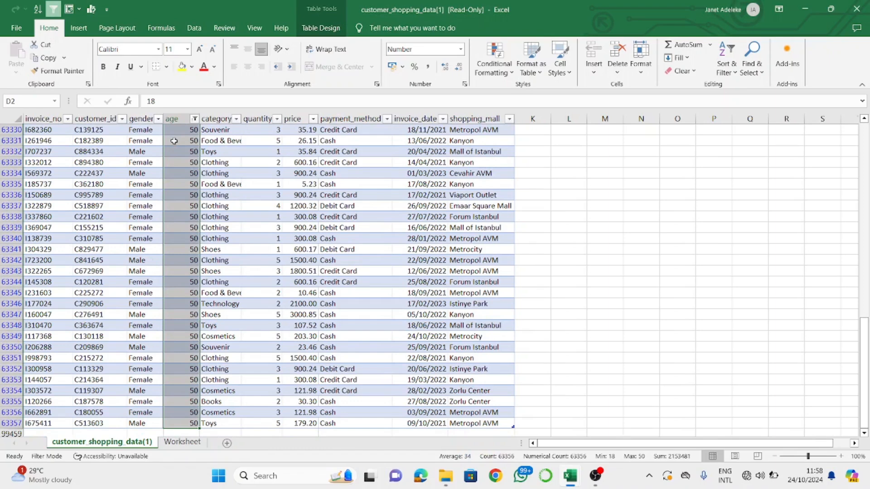
Extend a selection in the category column cell by cell from E63333 down to E63344, and reduce it to E63333.
click(222, 161)
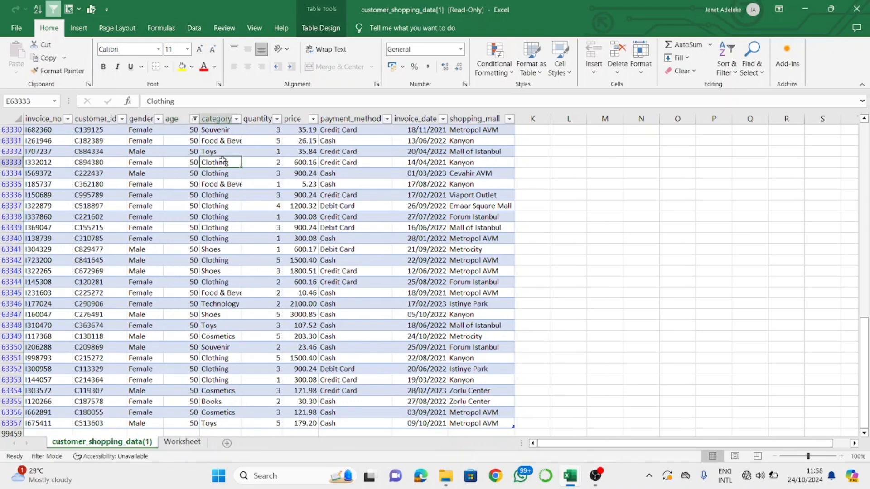
key(shift+Down)
key(shift+Down)
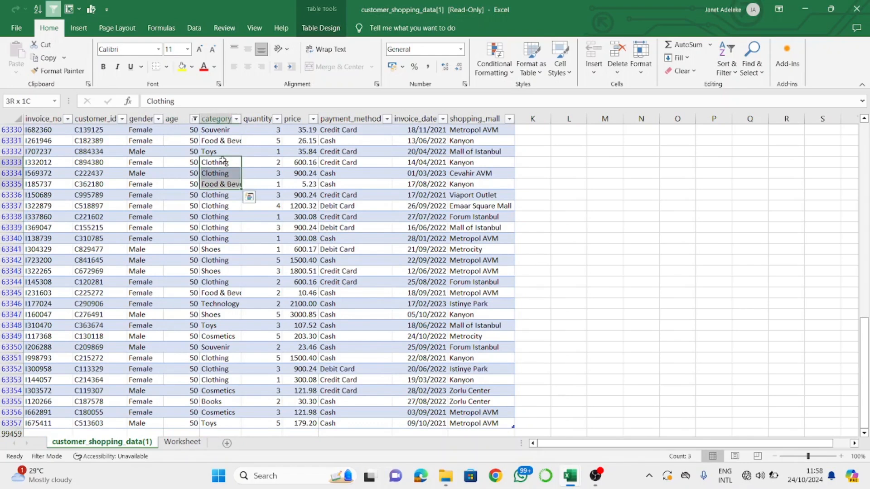
click(223, 161)
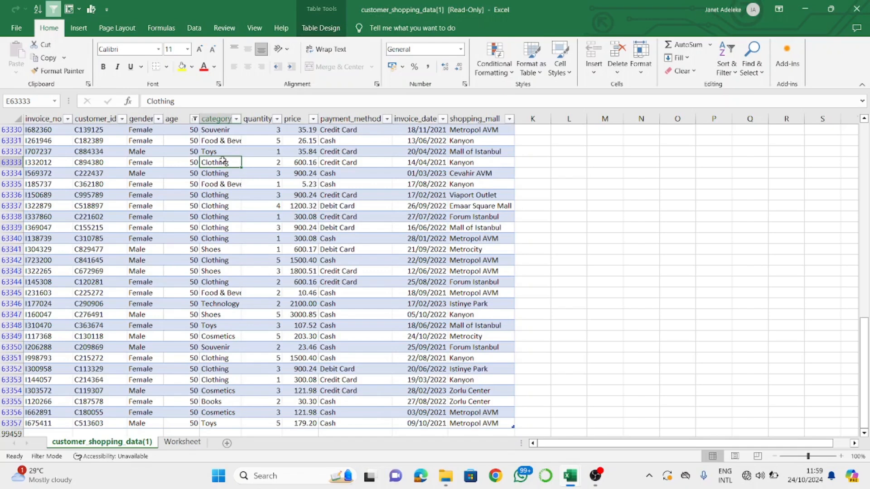
key(shift+Down)
key(shift+Down)
key(shift+Down)
key(shift+Down)
key(shift+Down)
key(shift+Down)
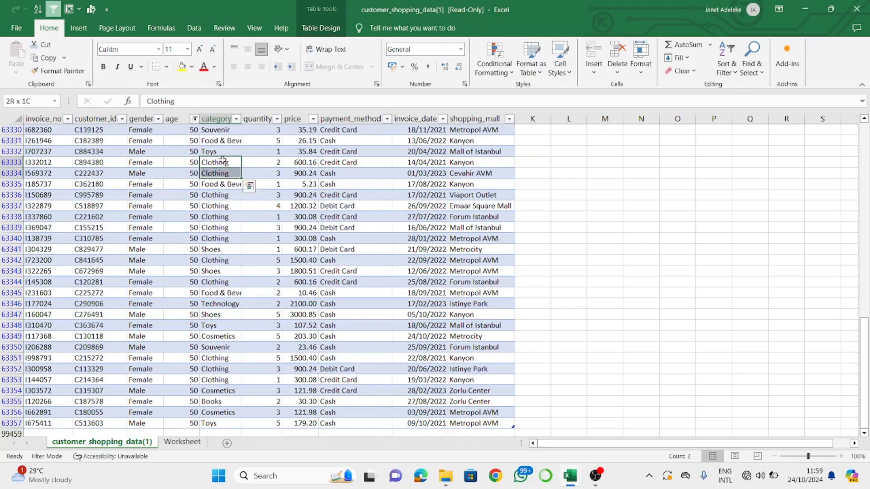
key(shift+Down)
key(shift+Down)
key(shift+Down)
key(shift+Down)
key(shift+Down)
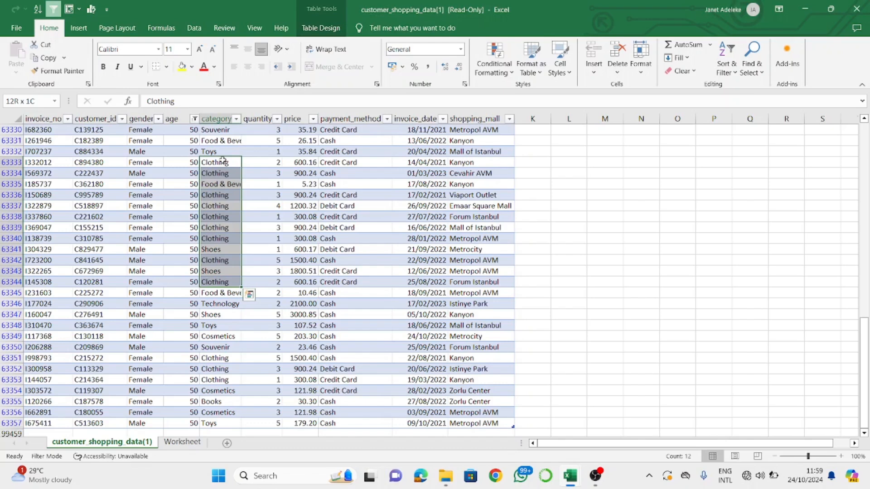
click(222, 162)
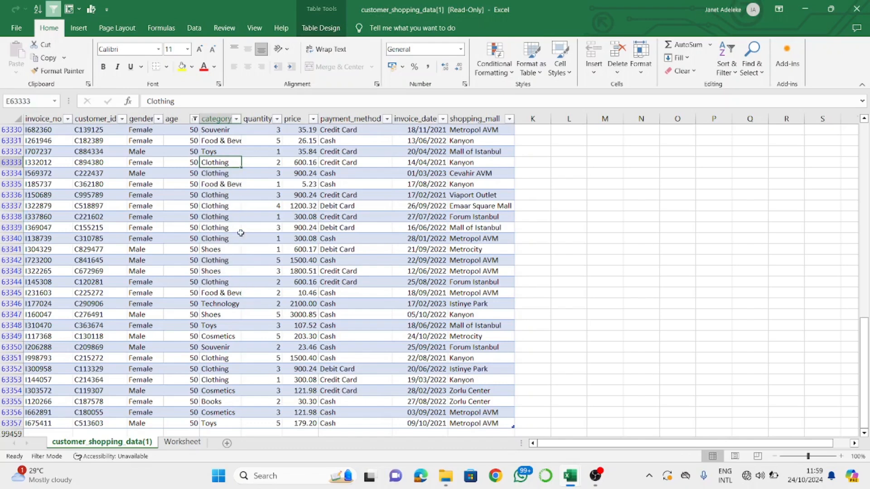
Return to the top of the table and undo the filter and sort on the age column.
key(ctrl+Up)
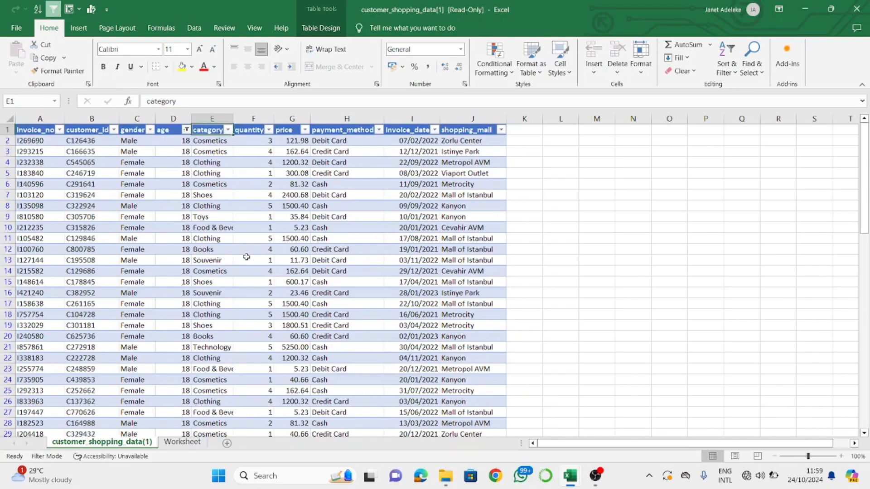
click(170, 226)
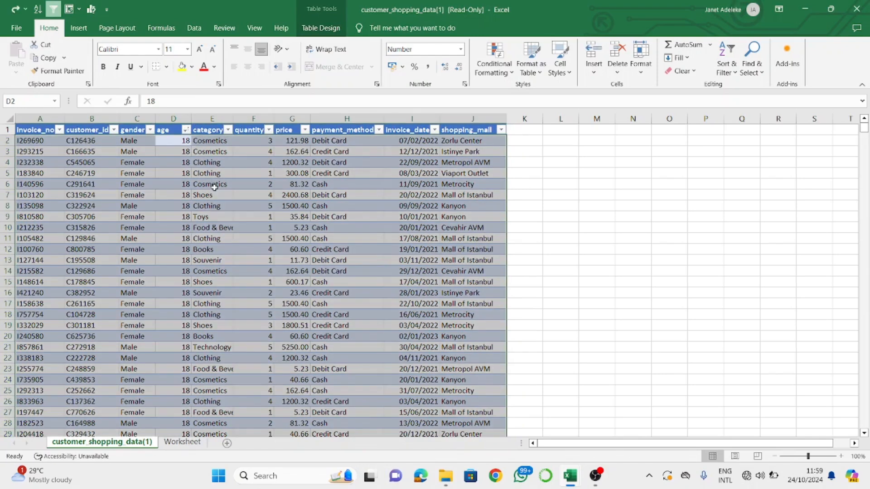
key(ctrl+a)
click(205, 184)
key(ctrl+z)
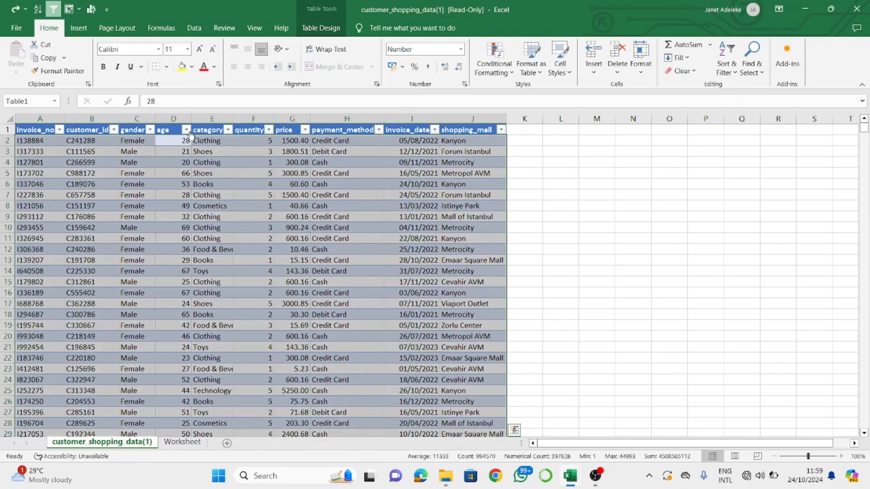
click(209, 152)
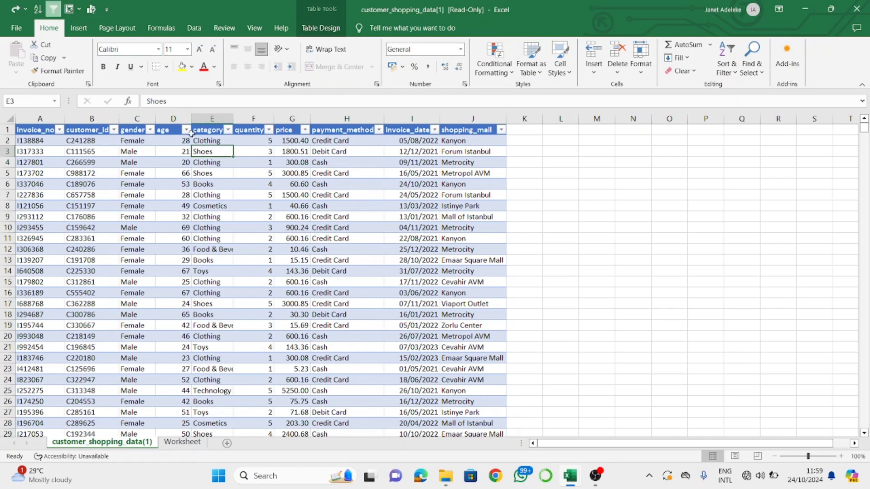
Check the age column's filter list, close it without changes and switch to the Titanic Dataset workbook.
click(186, 130)
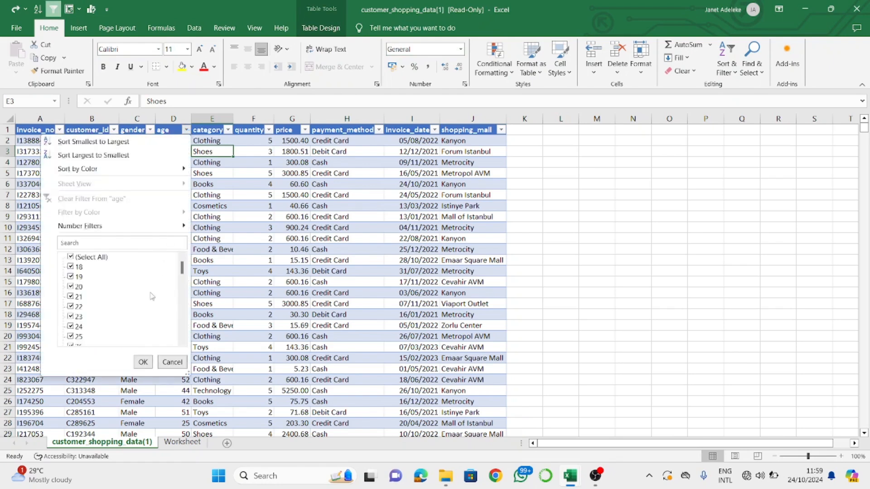
click(183, 273)
click(262, 300)
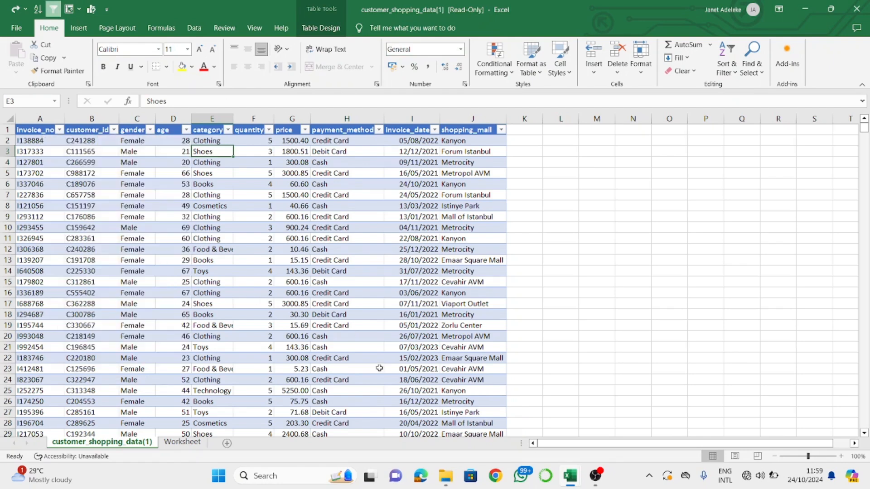
mouse_move(565, 474)
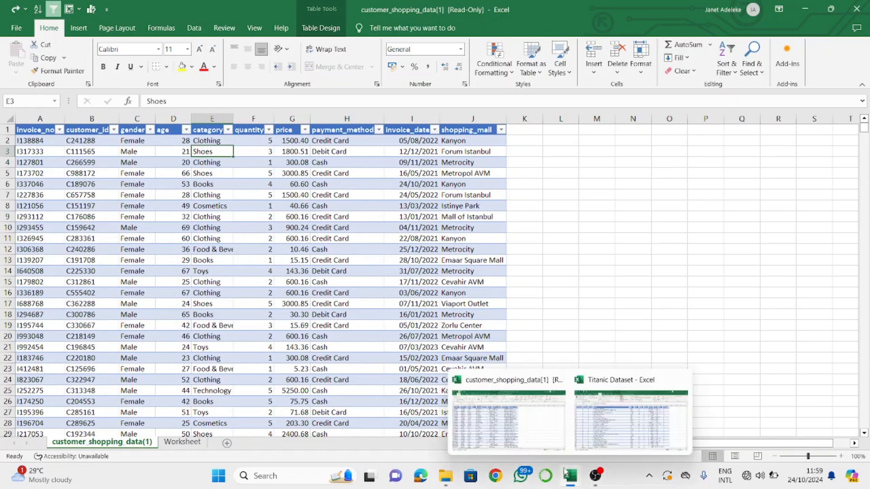
click(630, 417)
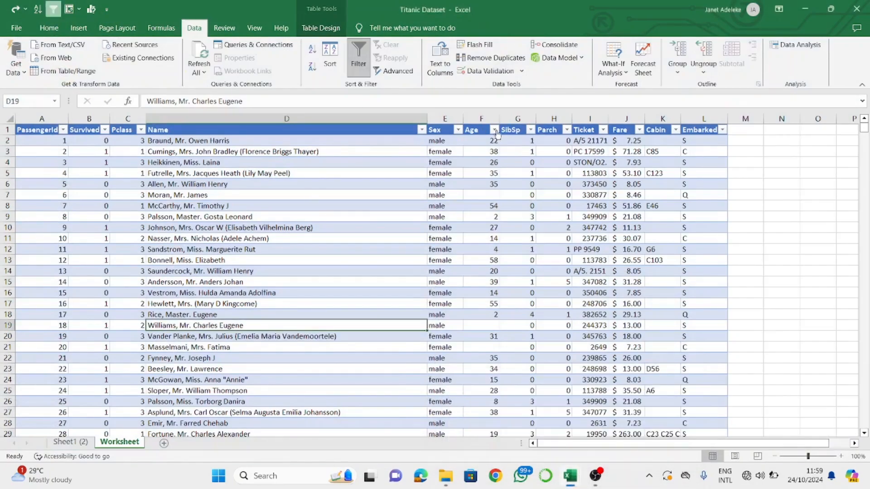
Sort the Titanic table by Fare from largest to smallest.
click(495, 130)
click(541, 144)
click(639, 130)
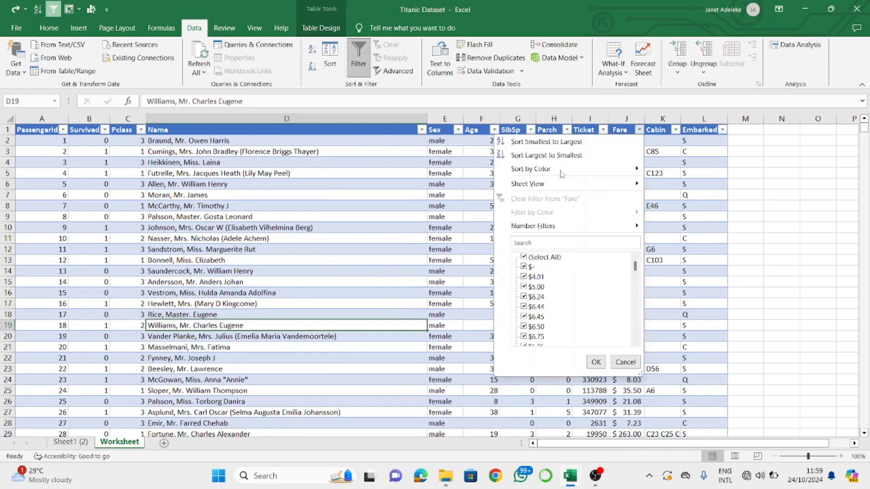
click(568, 154)
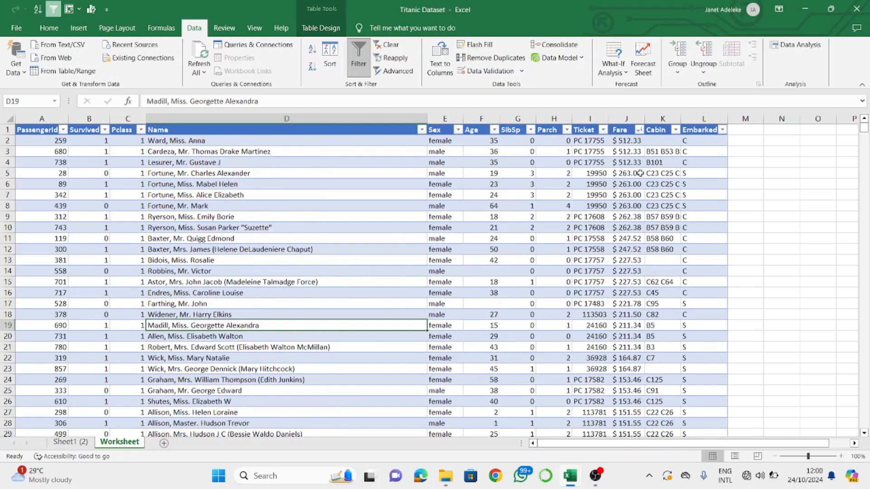
Undo the Fare sort and clear the table selection.
click(640, 150)
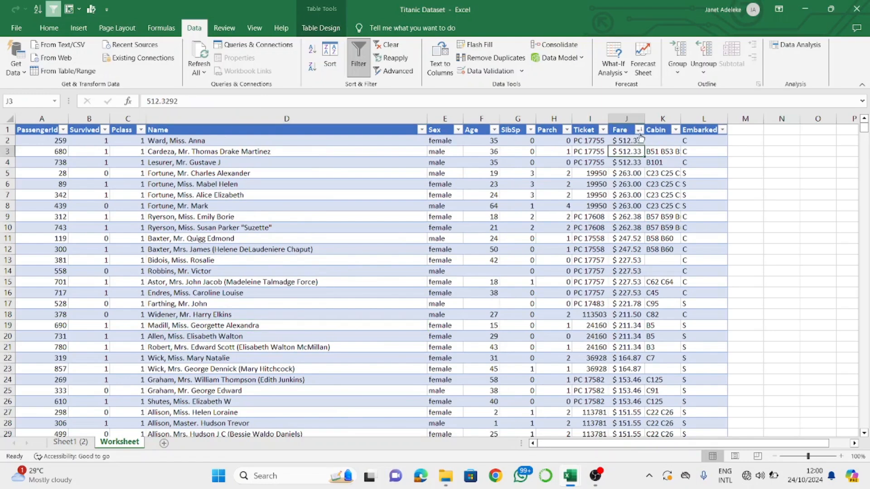
key(ctrl+z)
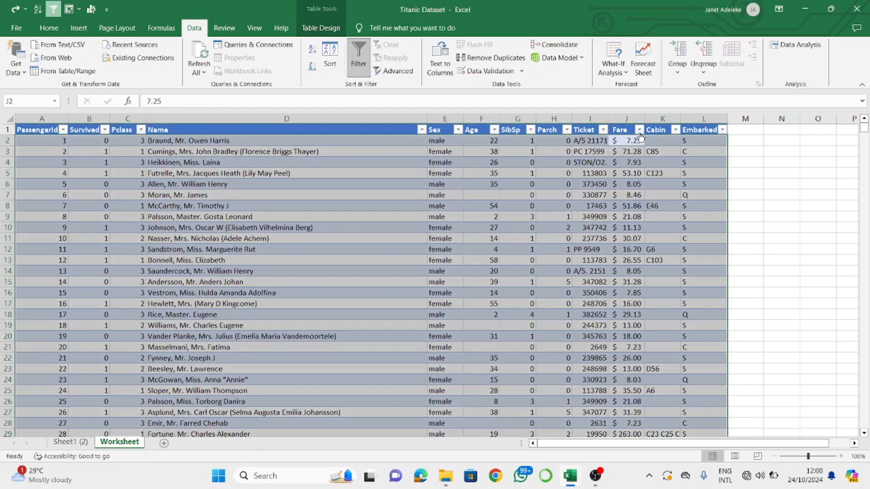
click(633, 162)
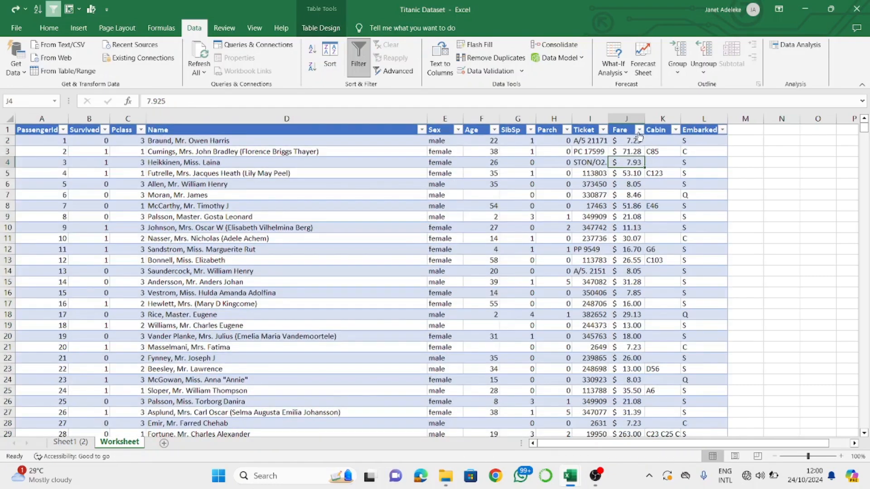
Sort the Titanic table by the Fare column from largest to smallest again.
click(638, 130)
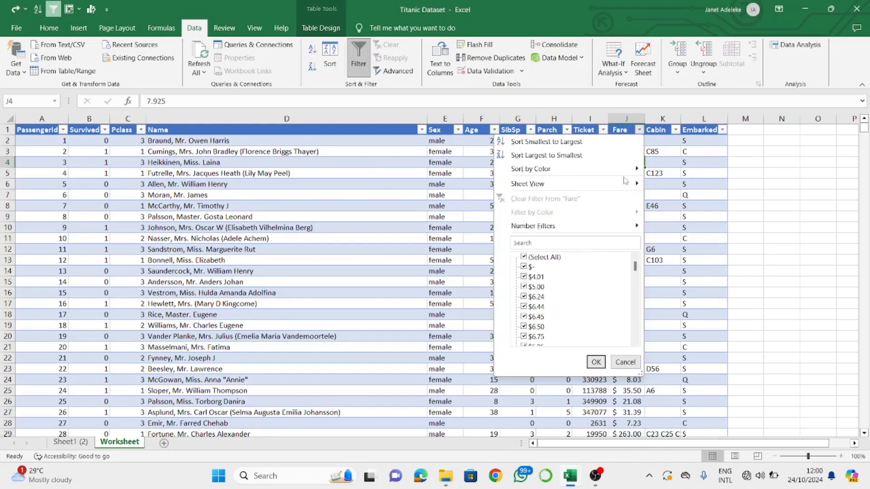
mouse_move(616, 225)
key(Escape)
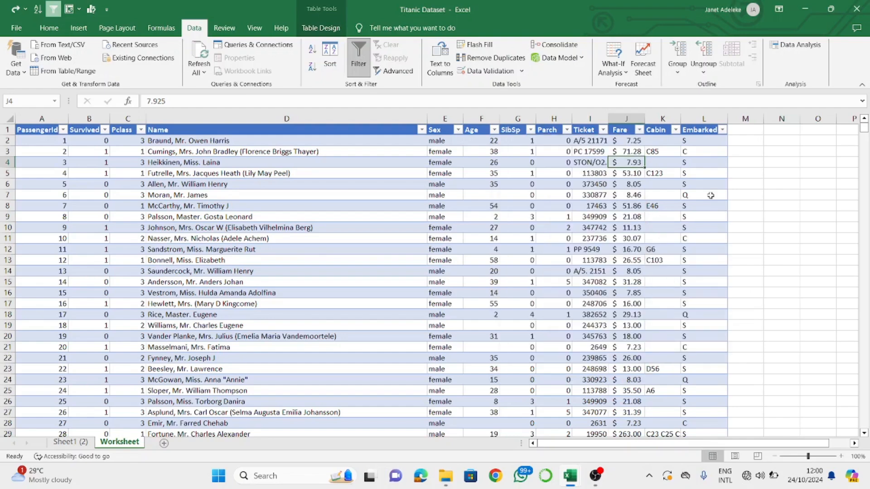
click(636, 130)
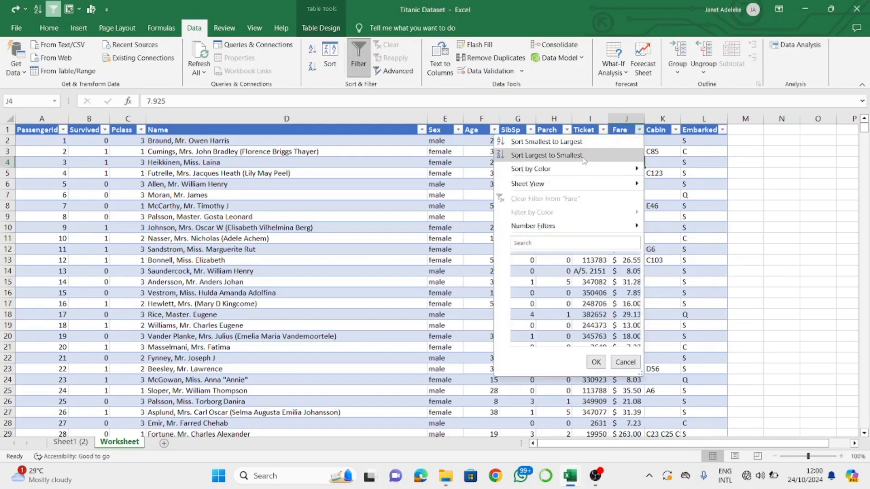
click(583, 158)
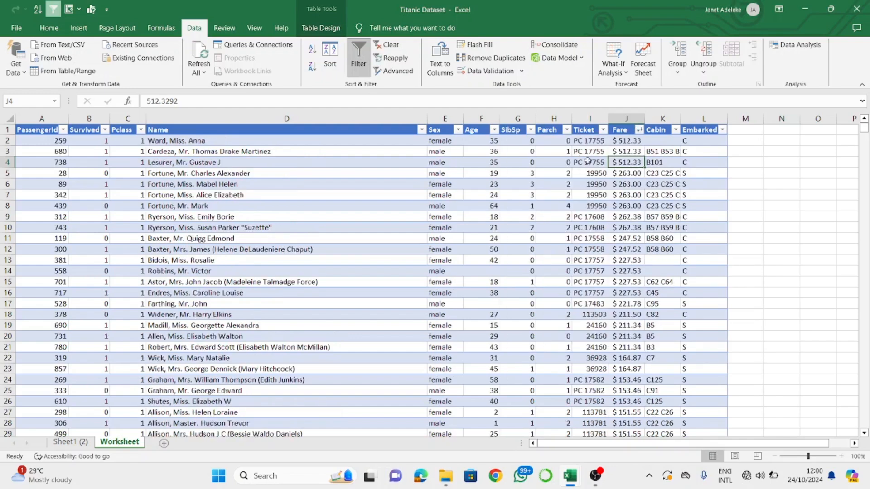
Look through the values in the Fare filter list, close it without changes and undo the Fare sort.
click(639, 130)
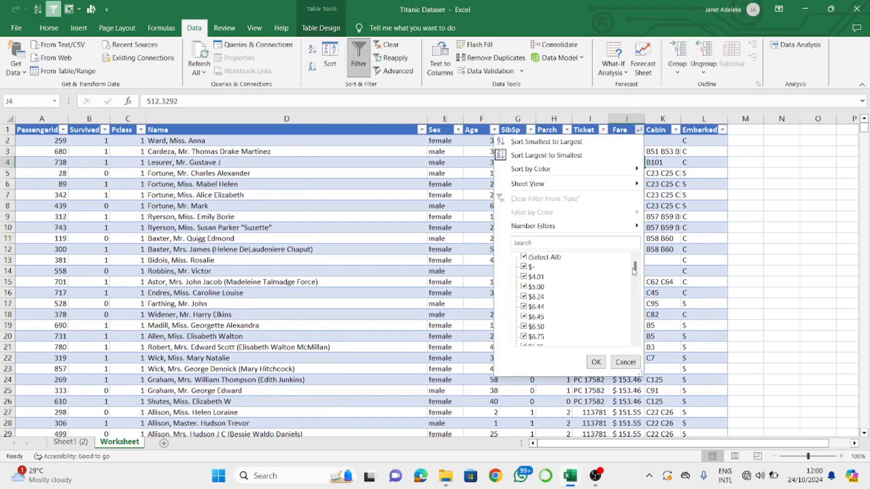
drag(634, 268, 637, 303)
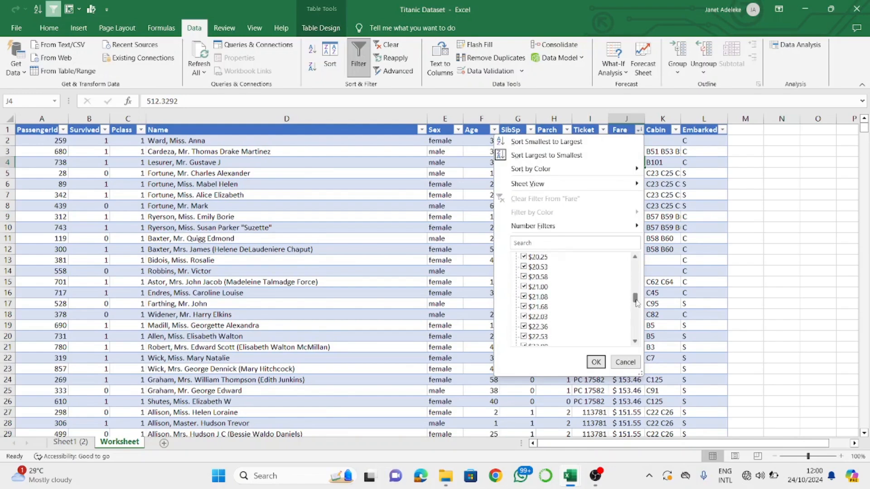
click(639, 130)
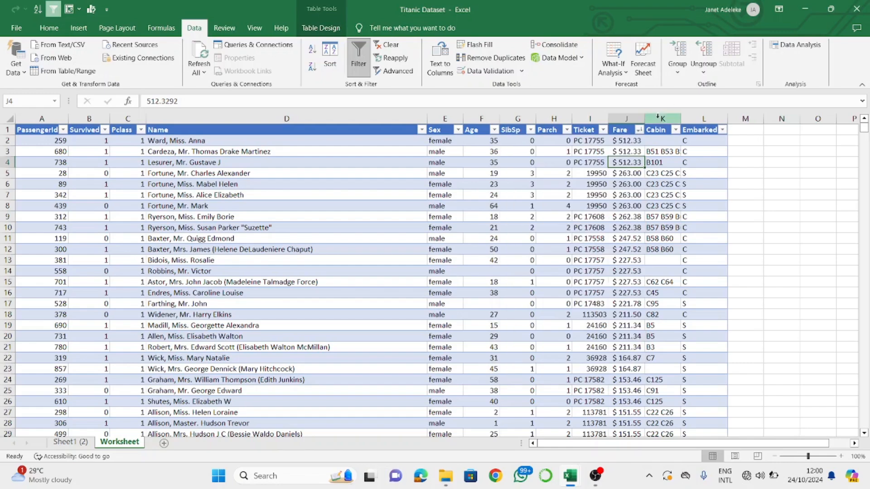
click(639, 130)
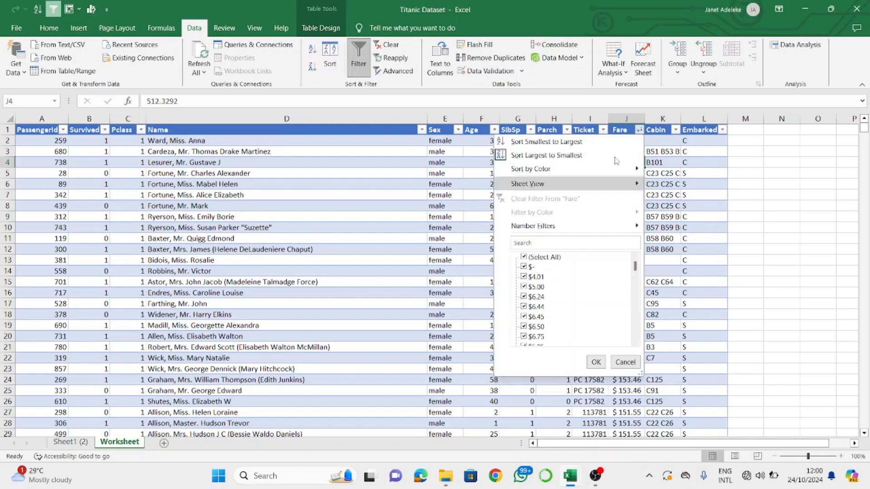
click(682, 182)
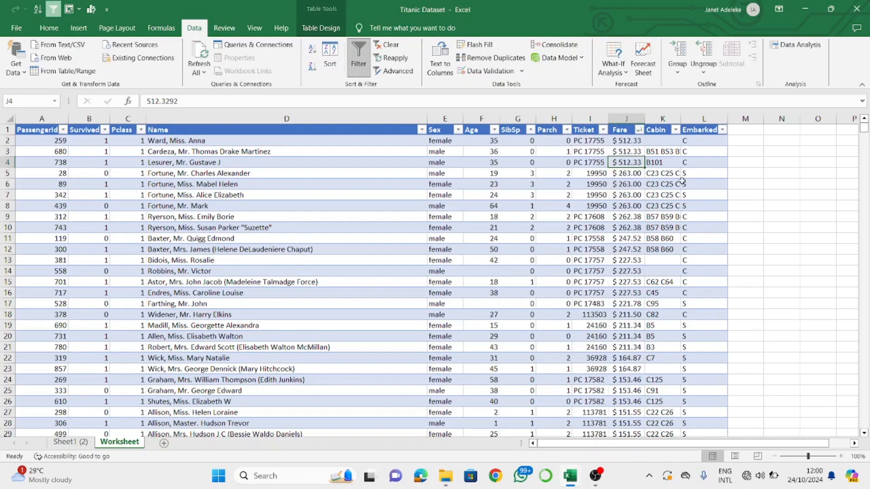
key(ctrl+z)
click(592, 159)
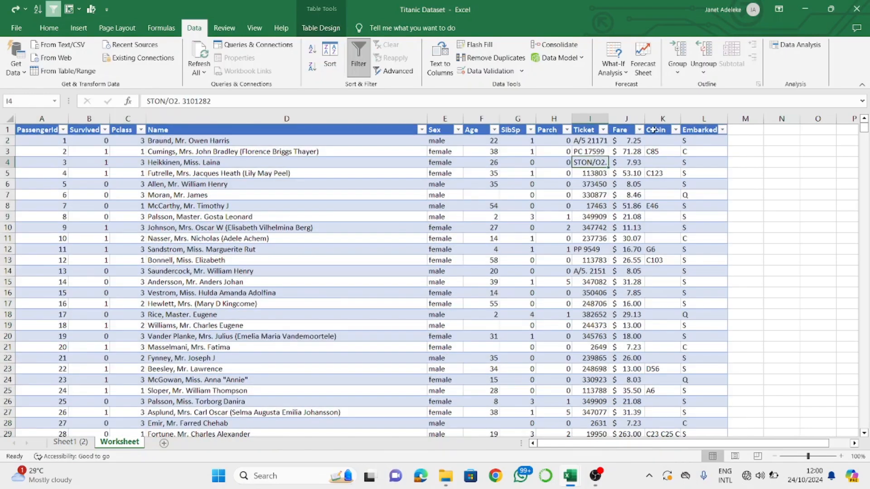
Filter the Fare column to show only rows where the fare is less than or equal to 20.
click(640, 130)
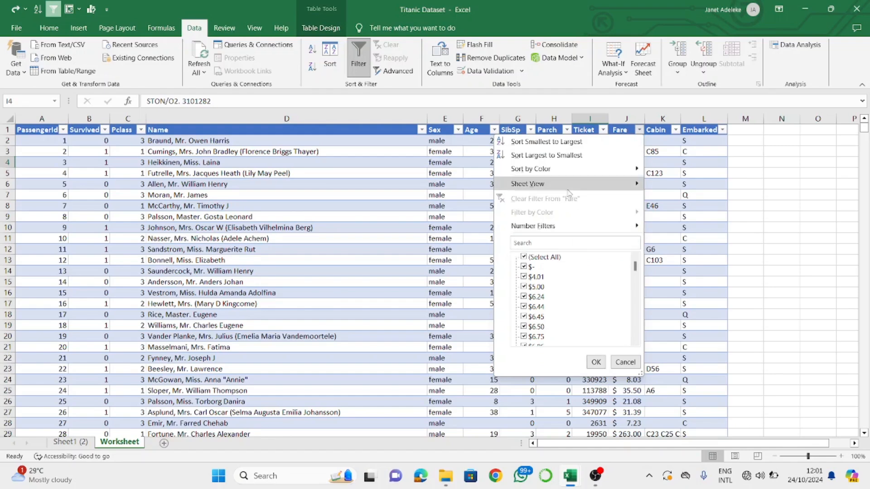
mouse_move(573, 225)
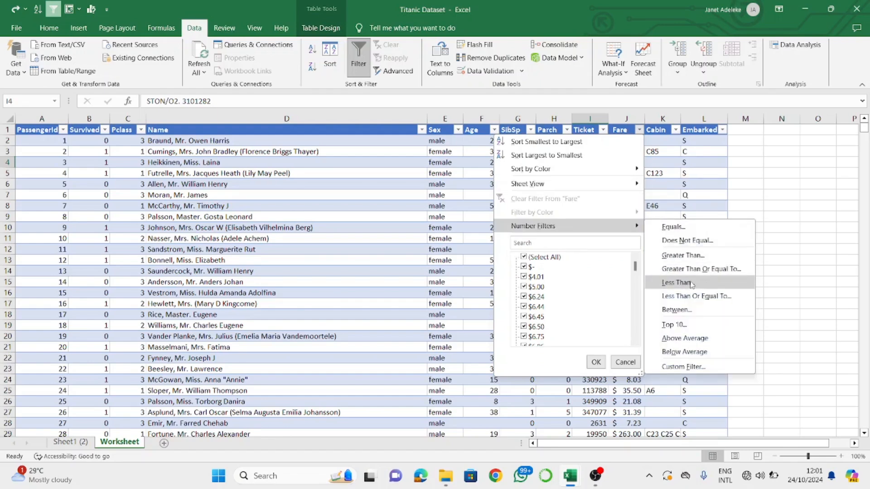
click(697, 299)
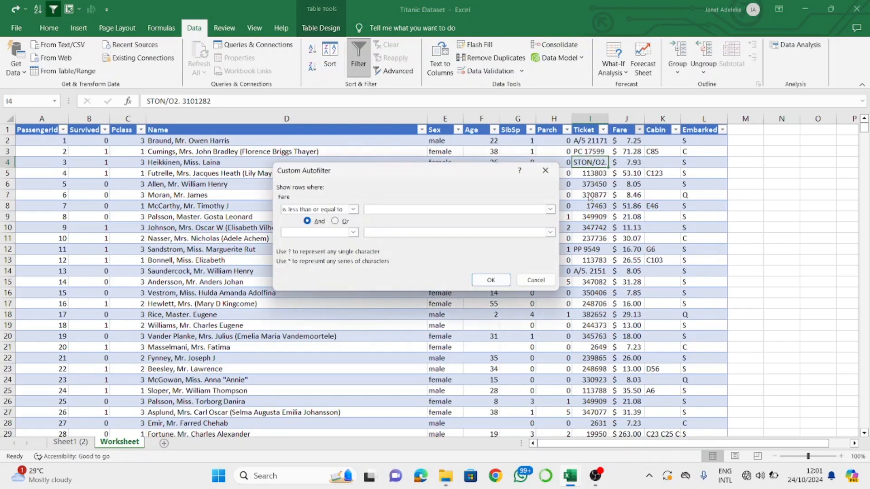
text(20)
click(490, 279)
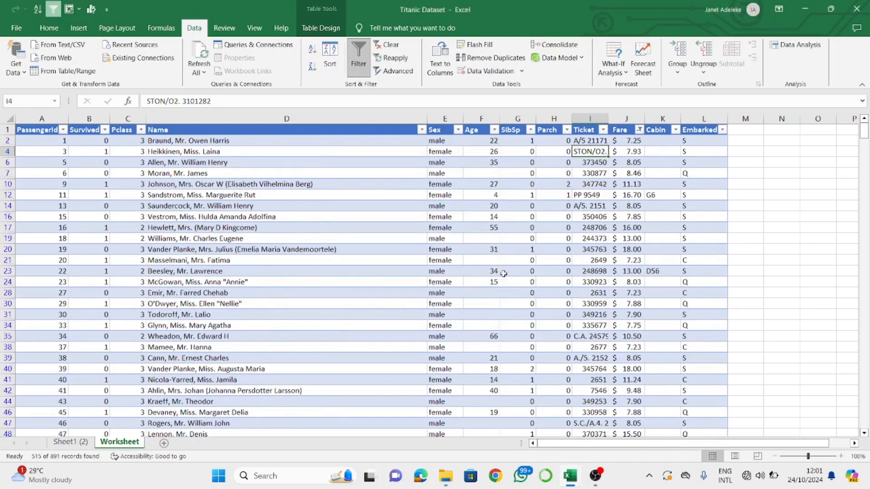
Review the rows left by the Fare filter and check its filter options without changing them.
scroll(636, 205, down, 7)
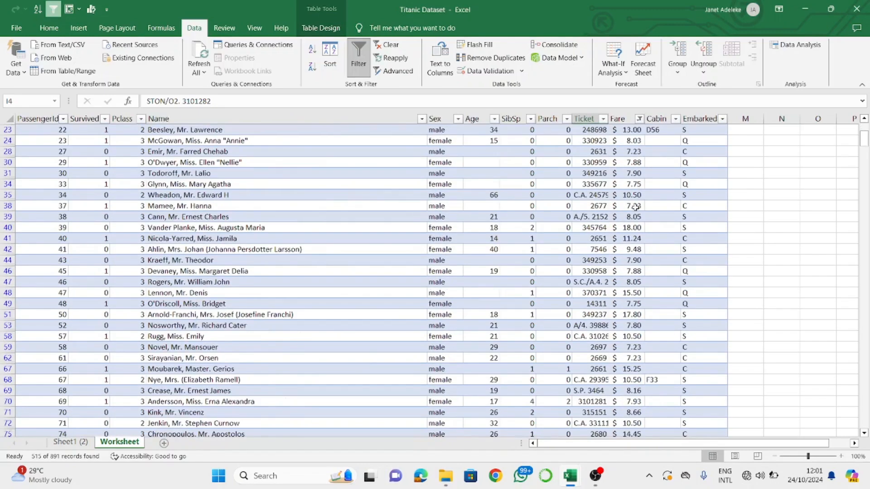
scroll(636, 205, up, 7)
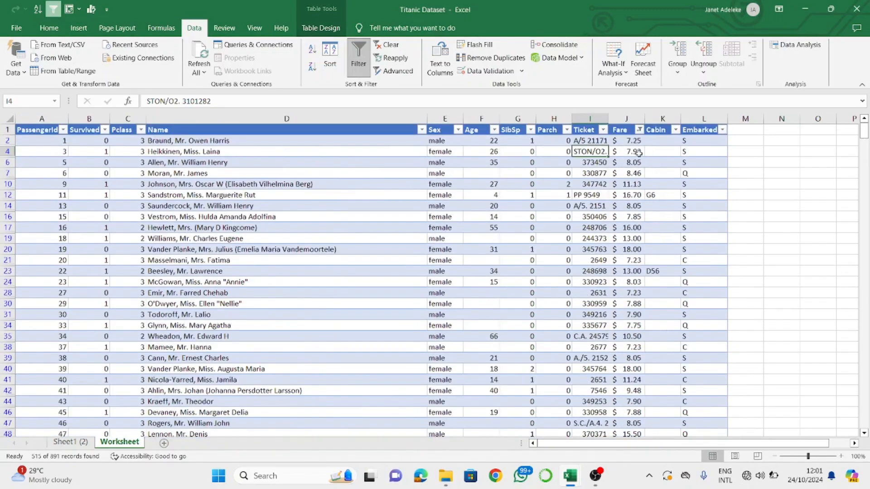
click(638, 129)
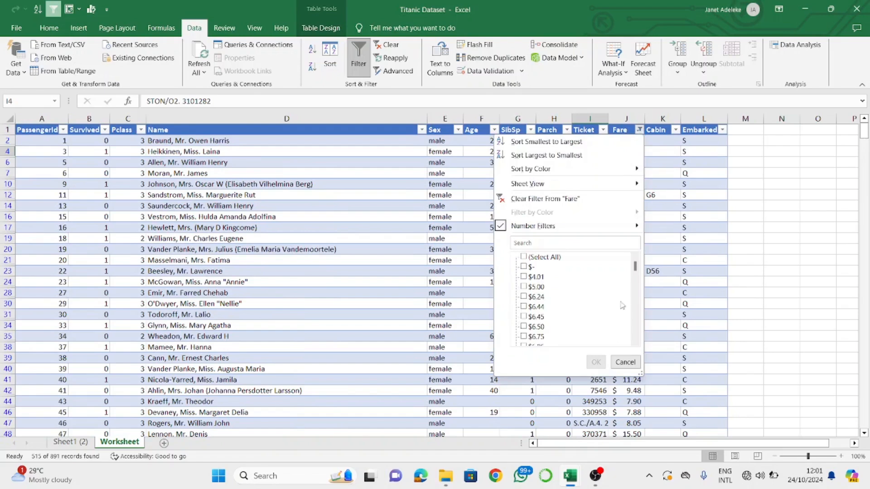
click(669, 269)
Examine the filtered Fare values row by row down the column, then return to the start of the table.
click(634, 184)
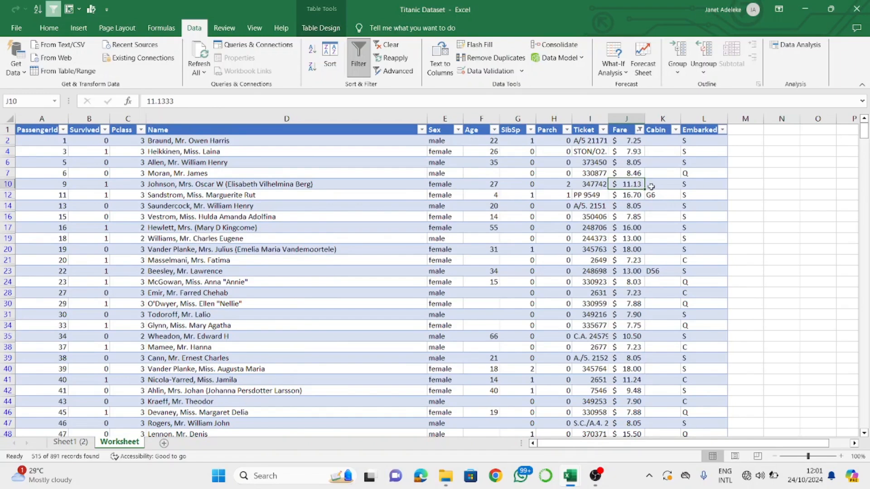
key(Down)
key(Down)
key(Down)
key(Down)
key(Down)
key(Down)
key(Down)
key(Down)
key(Down)
key(Down)
key(Down)
key(Down)
key(Down)
key(Down)
key(Down)
key(Down)
key(Down)
key(Down)
key(Down)
key(Down)
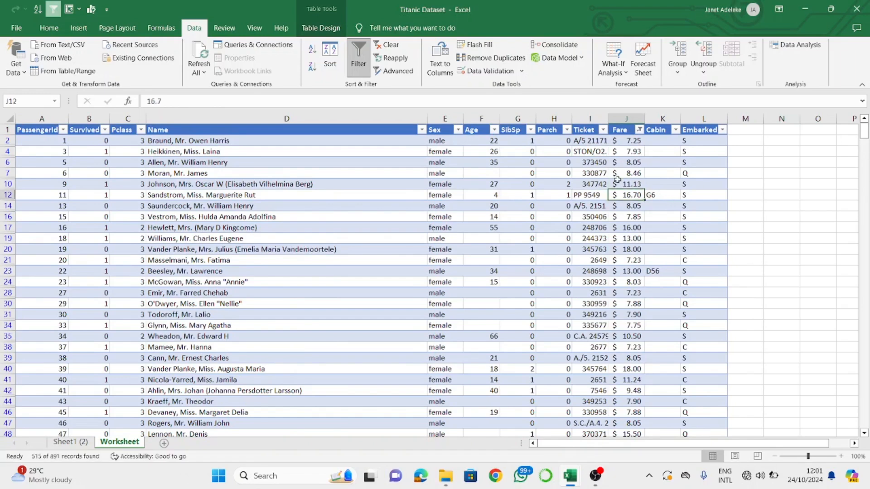
key(Down)
key(Down)
key(Down)
key(Down)
key(Down)
key(Down)
key(Down)
key(Down)
key(Down)
key(Down)
key(Down)
key(Down)
key(Down)
key(Down)
key(Down)
key(Down)
key(Down)
key(Down)
key(Down)
key(Down)
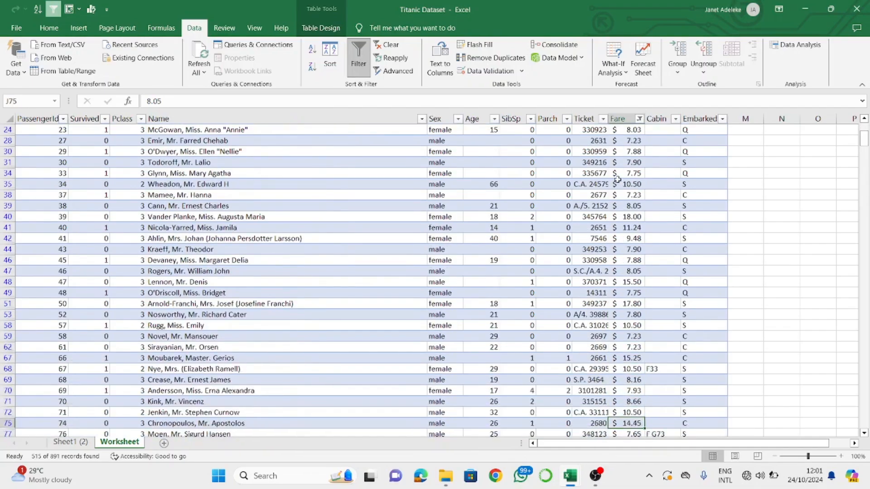
key(Down)
key(Down)
key(Down)
key(Down)
key(Down)
key(Down)
key(Down)
key(Down)
key(Down)
key(Down)
key(Down)
key(Down)
key(Down)
key(Down)
key(Down)
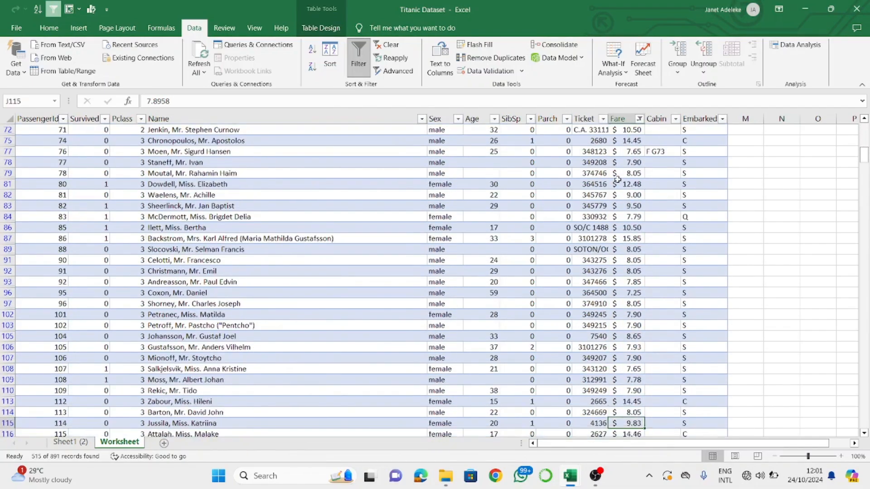
key(Down)
key(Down)
key(Down)
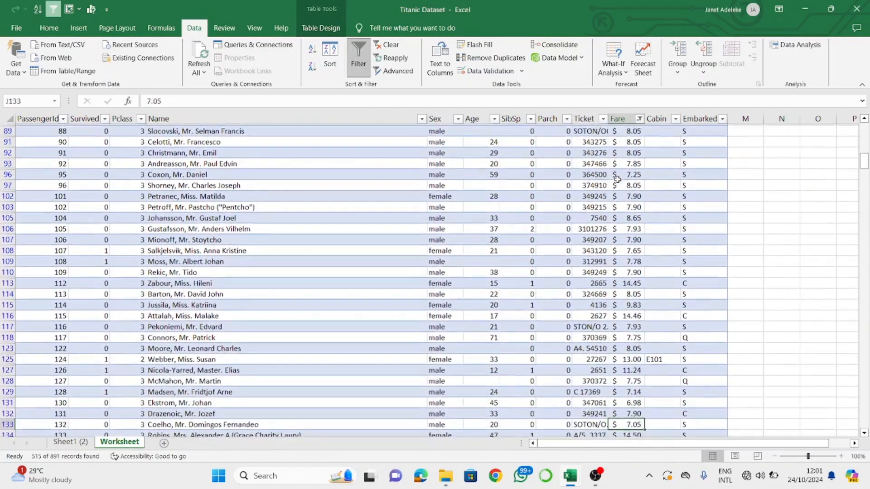
scroll(617, 181, up, 17)
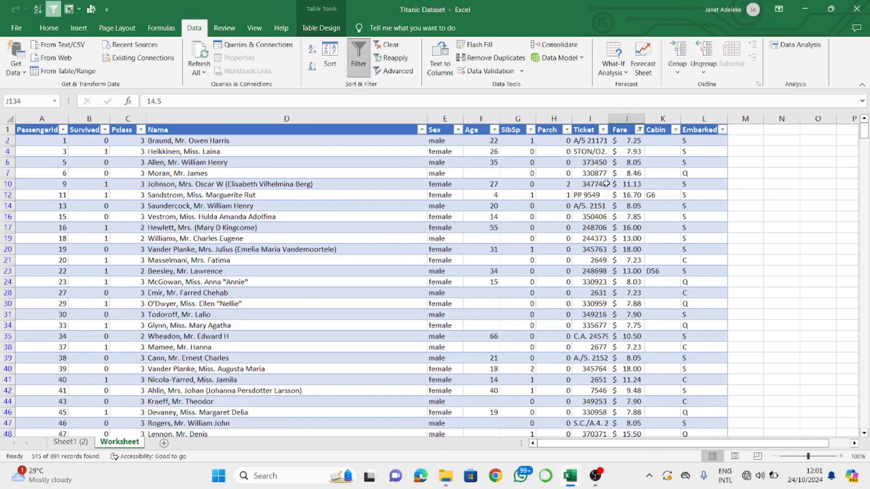
Inspect the Survived column and its 0 and 1 values in the first visible rows.
click(405, 171)
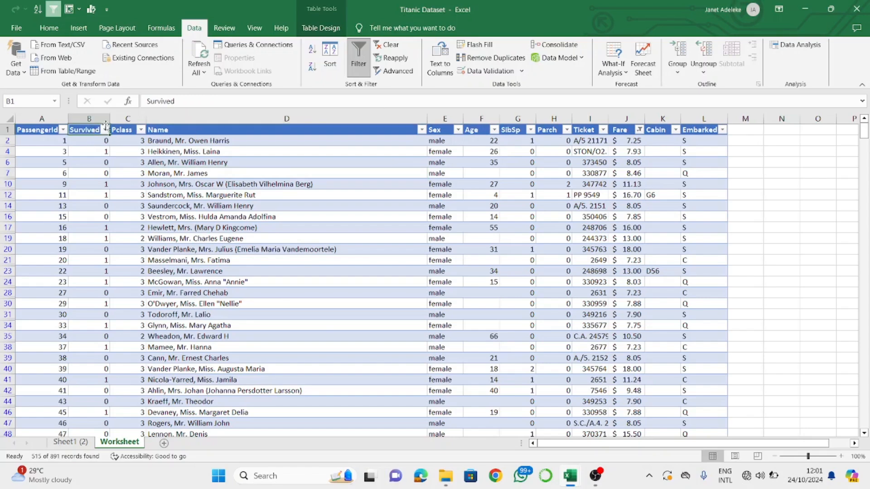
click(105, 127)
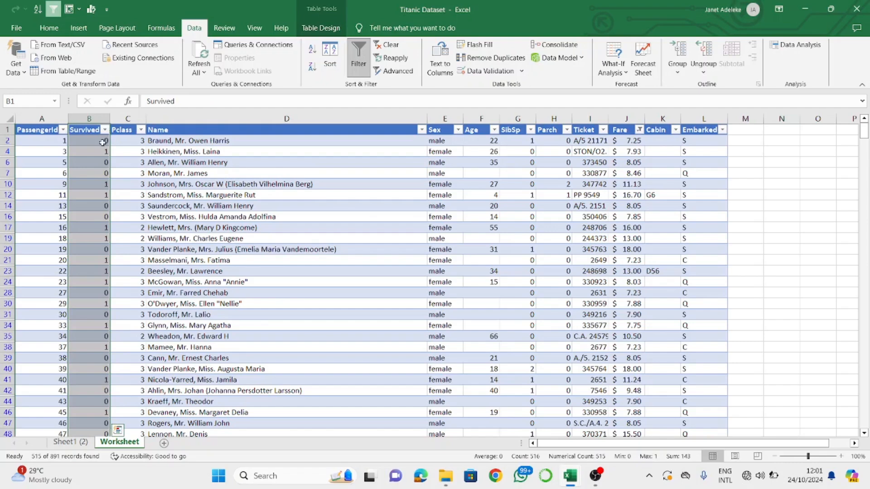
click(103, 142)
click(103, 150)
click(102, 142)
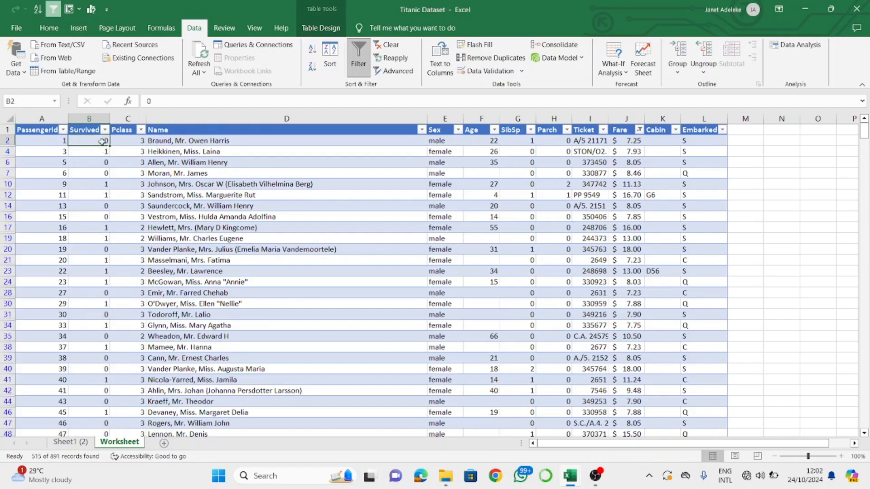
click(100, 150)
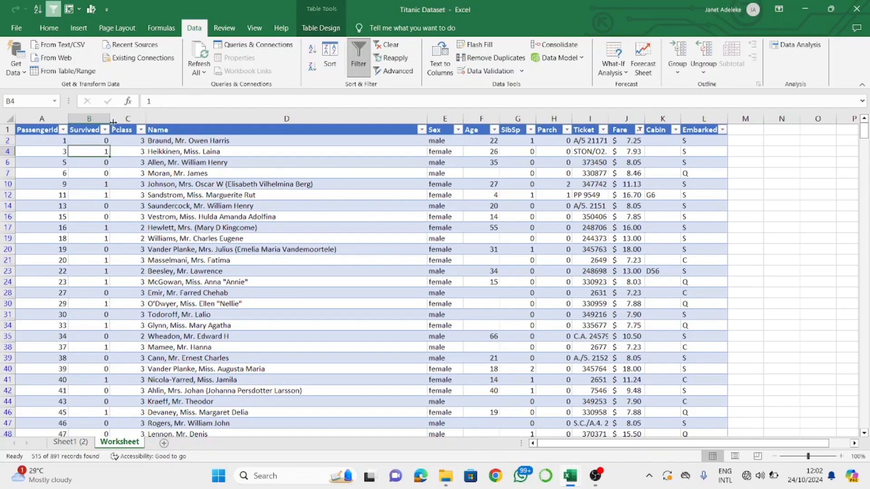
Filter the Survived column to show only the value 0, keeping the Fare filter in place.
click(105, 130)
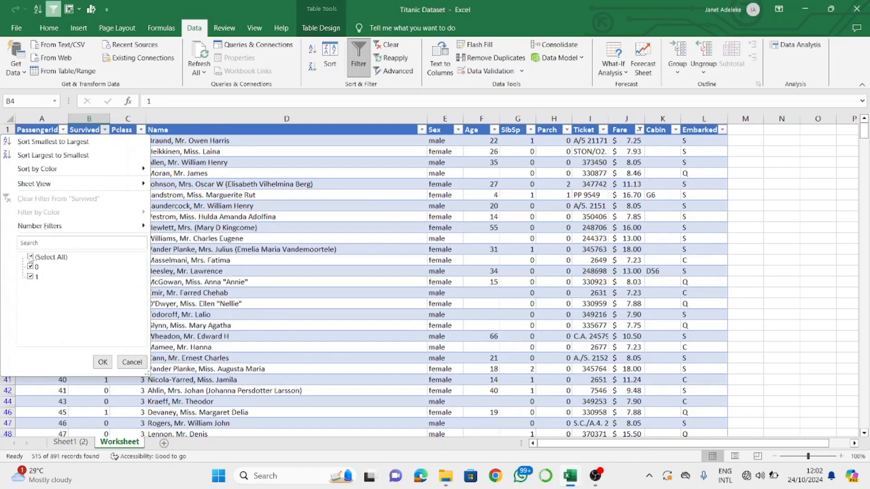
click(31, 257)
click(30, 257)
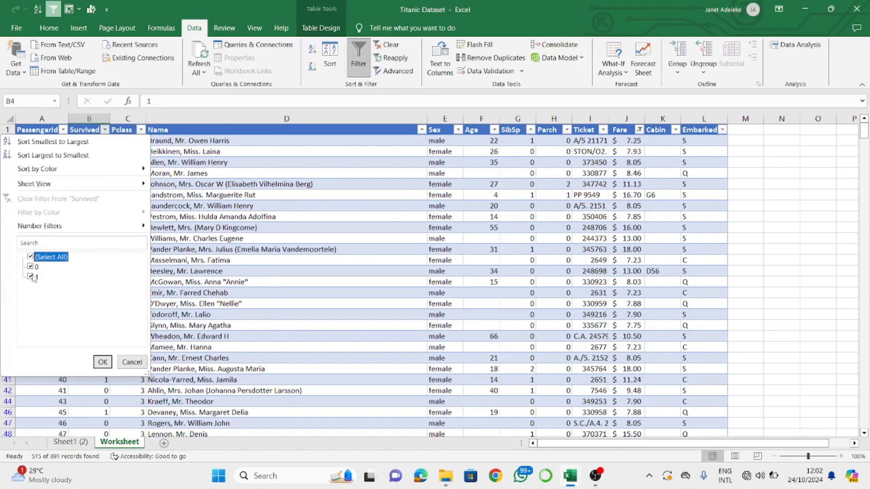
click(31, 277)
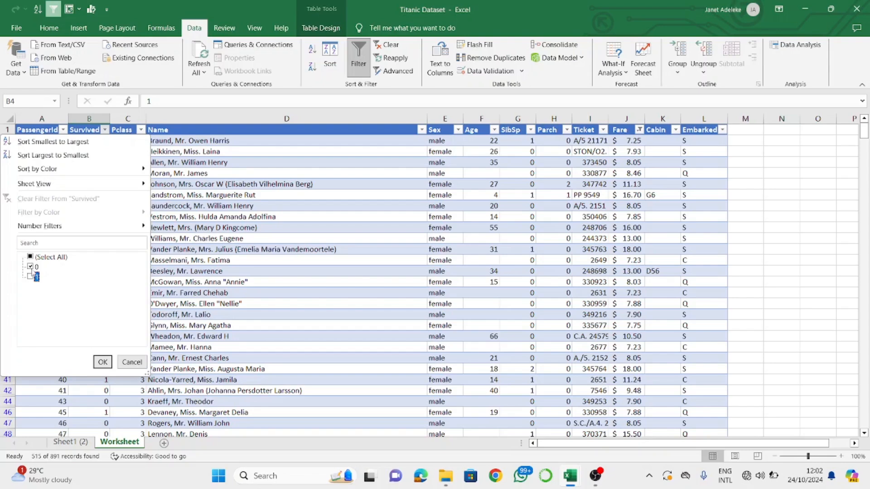
click(102, 362)
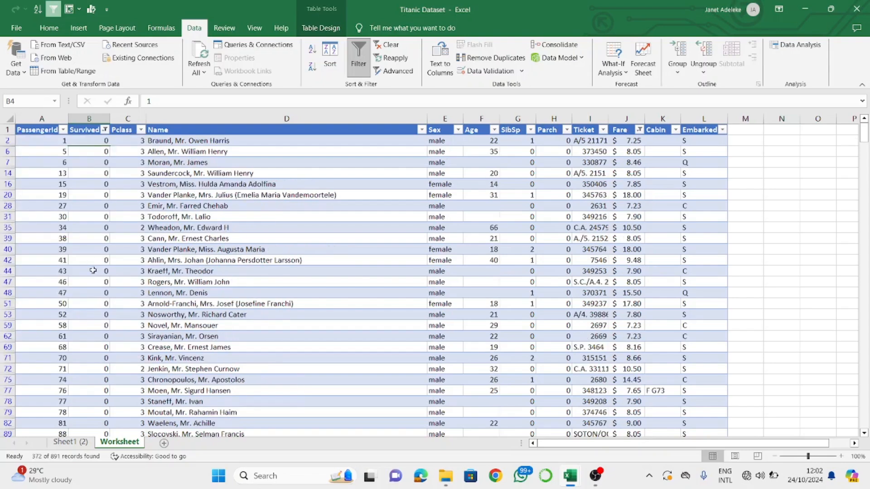
Examine the passenger rows that match both the Survived and Fare filters, then return to the start of the table.
scroll(93, 270, down, 1)
scroll(96, 272, up, 1)
scroll(190, 256, down, 8)
scroll(190, 252, down, 8)
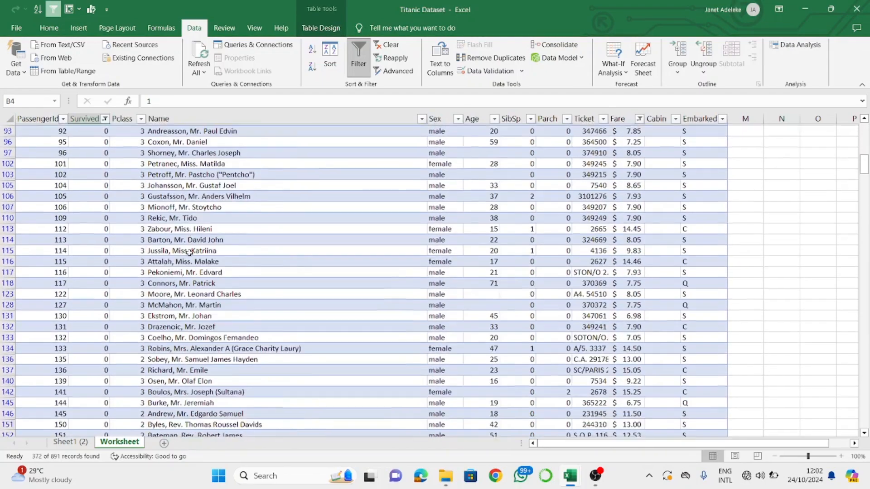
scroll(190, 420, up, 5)
scroll(191, 421, up, 6)
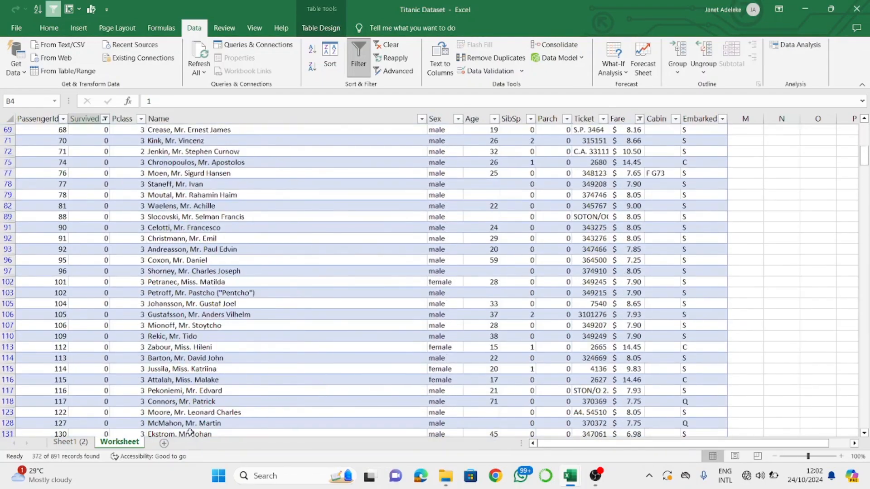
scroll(145, 235, up, 5)
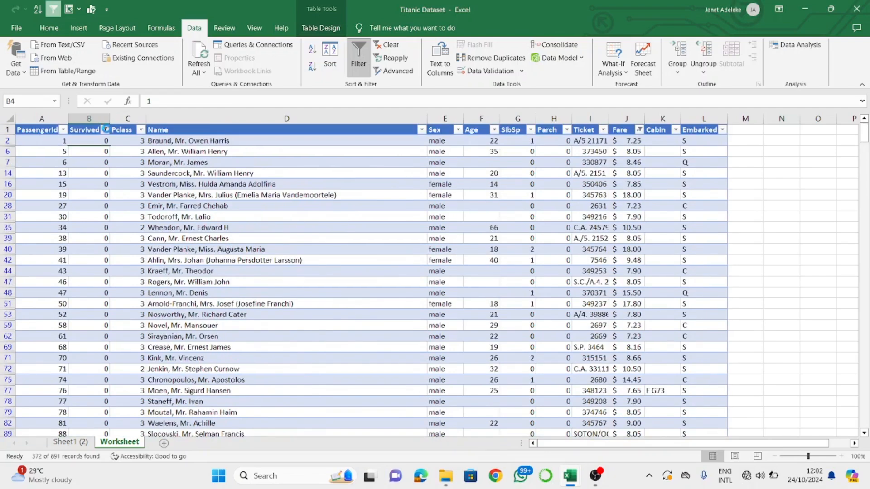
Filter the Survived column to show only the value 1 and look over the matching passenger rows.
click(105, 130)
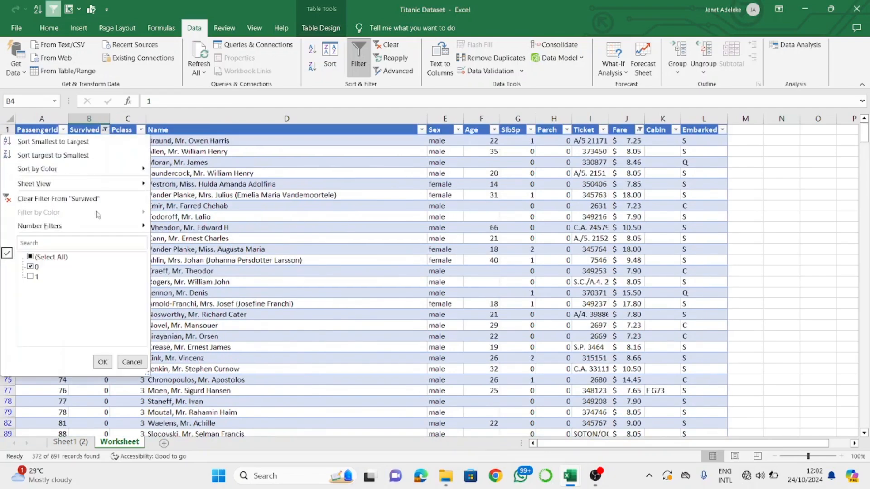
click(31, 277)
click(31, 267)
key(Return)
scroll(166, 204, down, 4)
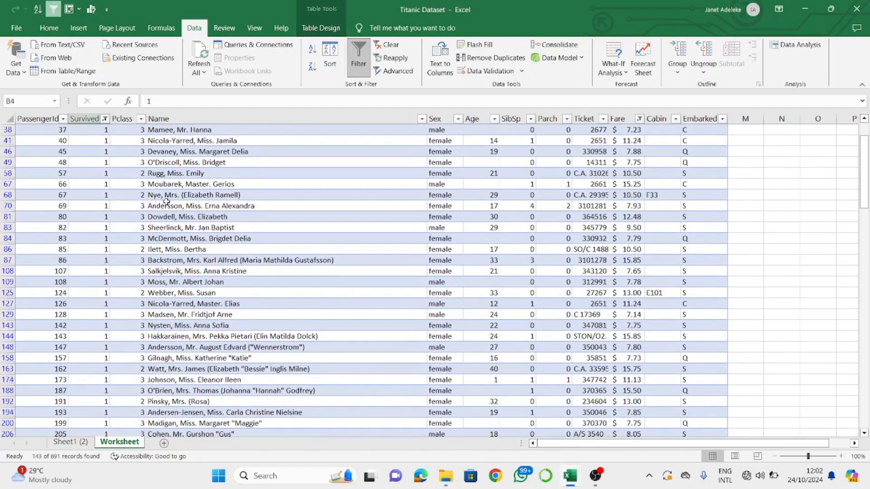
click(167, 204)
scroll(167, 203, up, 1)
scroll(167, 203, down, 1)
scroll(166, 204, up, 3)
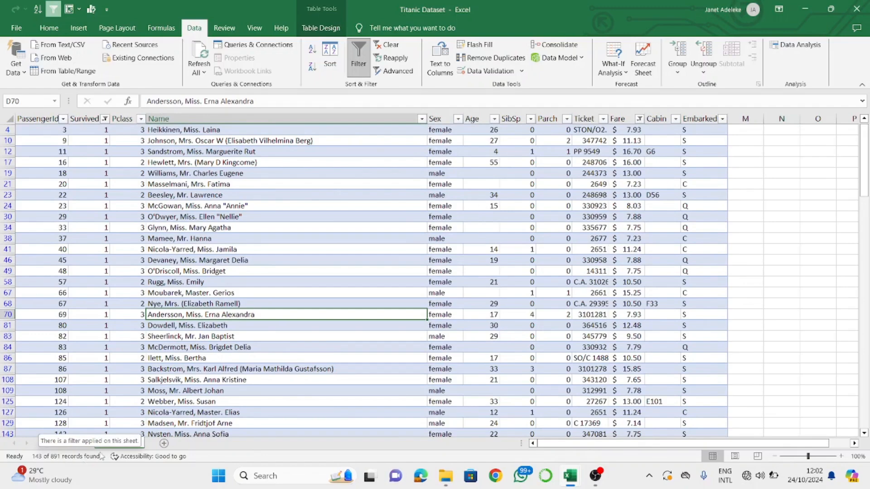
scroll(70, 309, up, 1)
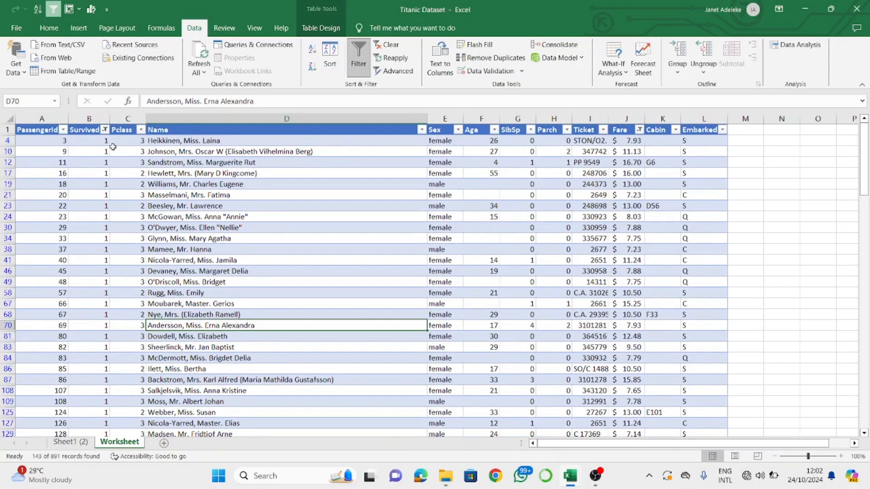
Switch the Survived column filter back to showing only the value 0.
click(105, 129)
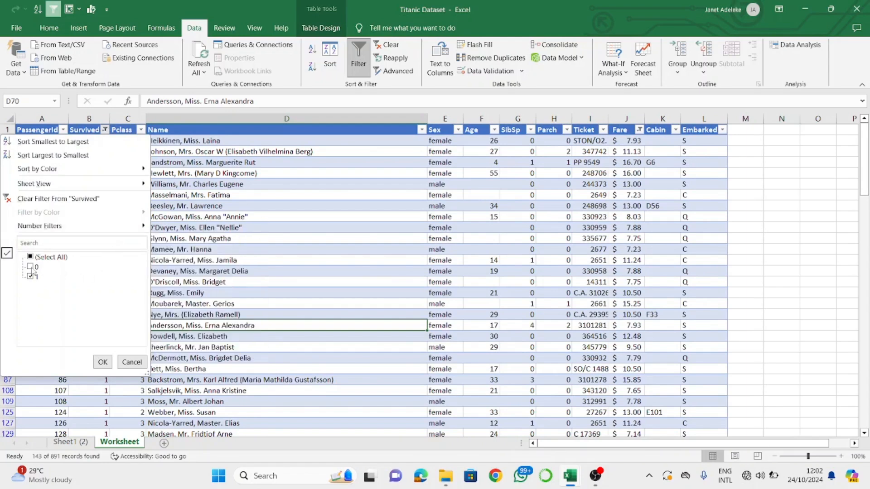
click(31, 268)
key(Return)
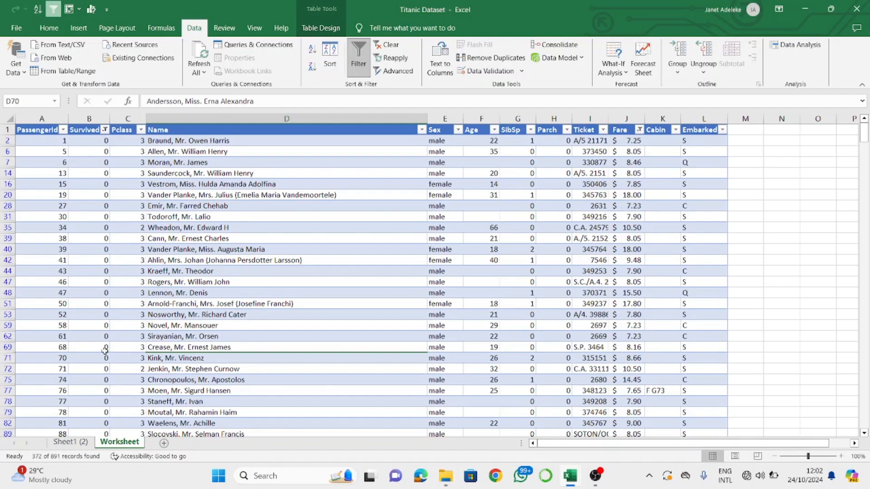
Reselect all values in the Survived filter so rows with both 0 and 1 are included.
click(99, 117)
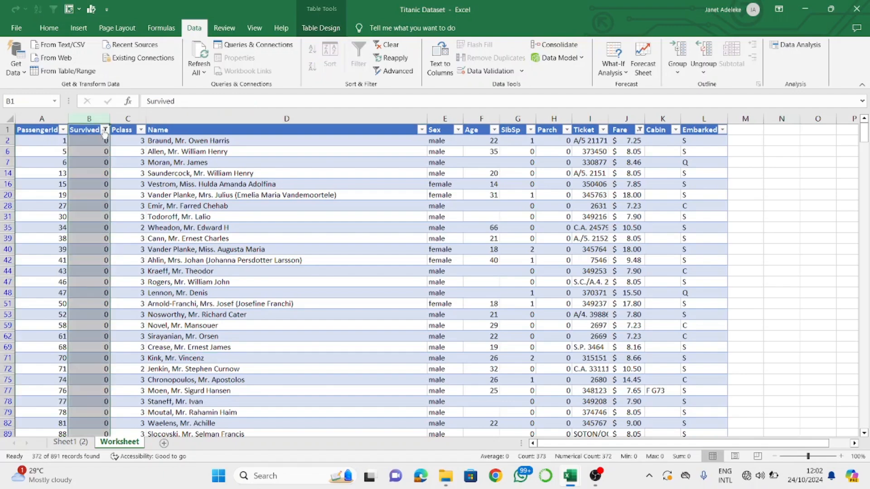
click(105, 130)
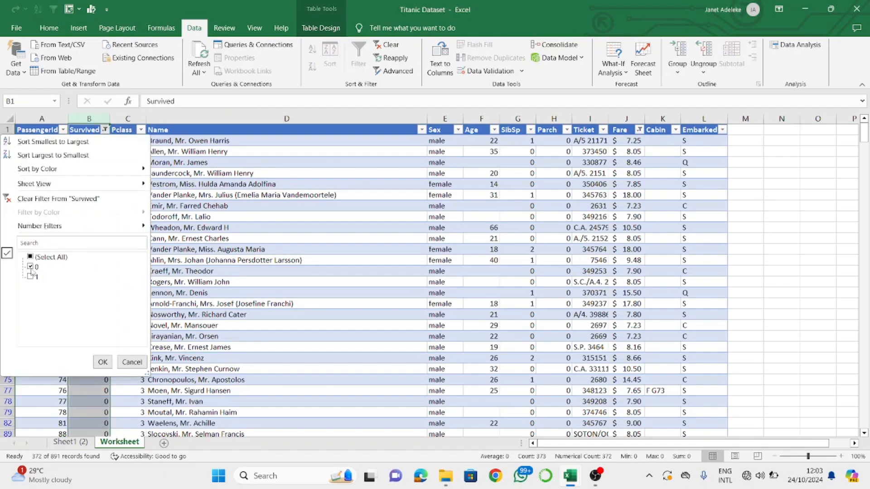
click(31, 257)
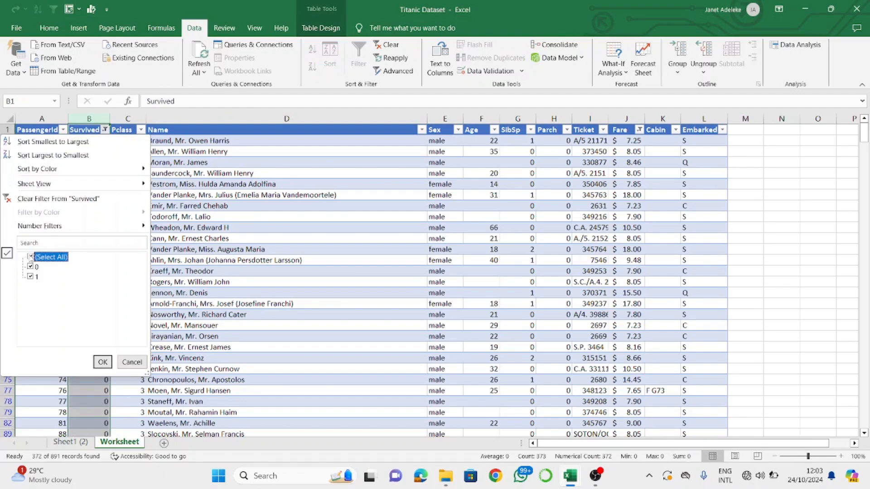
click(102, 362)
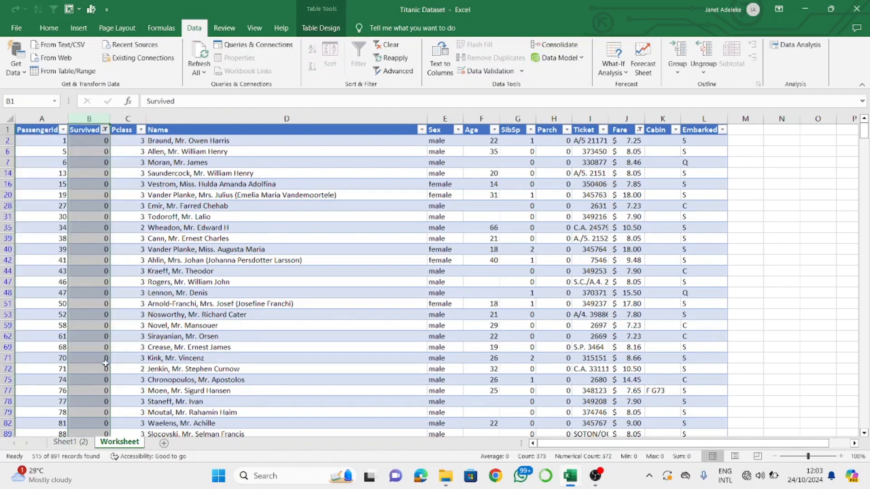
Exclude the value 0 from the Survived filter, leaving only rows with the value 1.
click(105, 130)
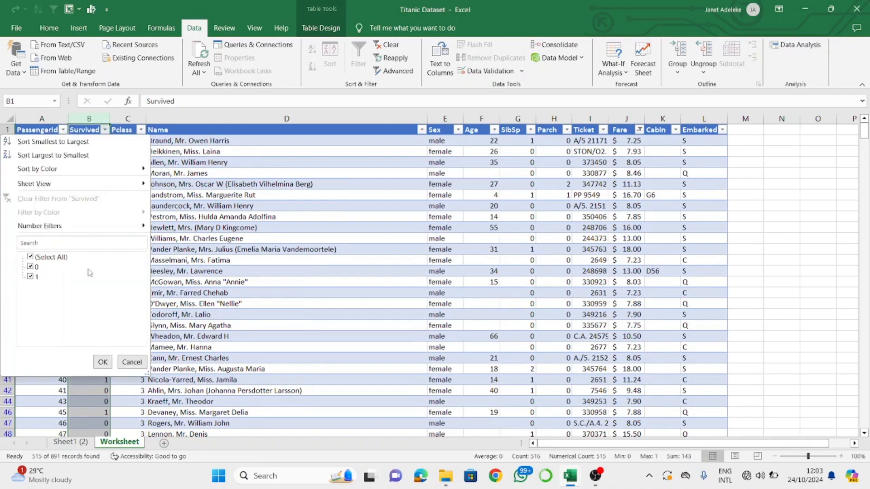
click(31, 267)
click(101, 362)
click(91, 258)
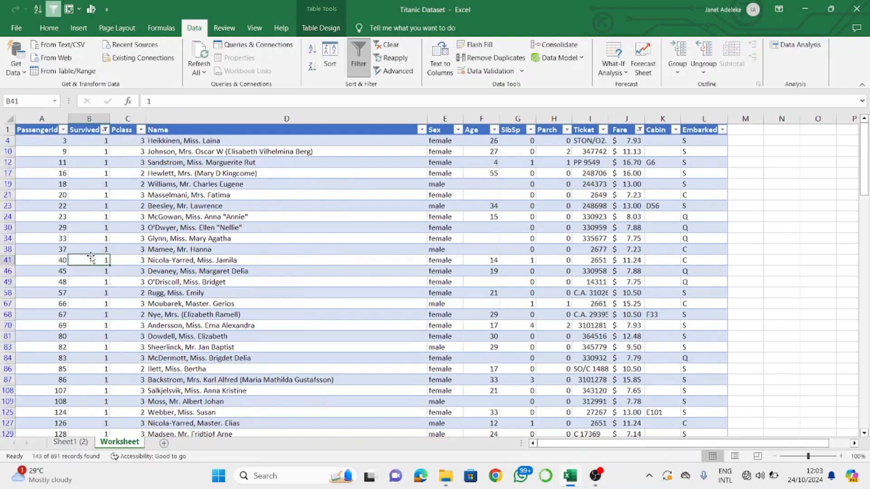
Examine the rows with Survived value 1 down to the end of the table, then return to its start.
scroll(90, 258, down, 11)
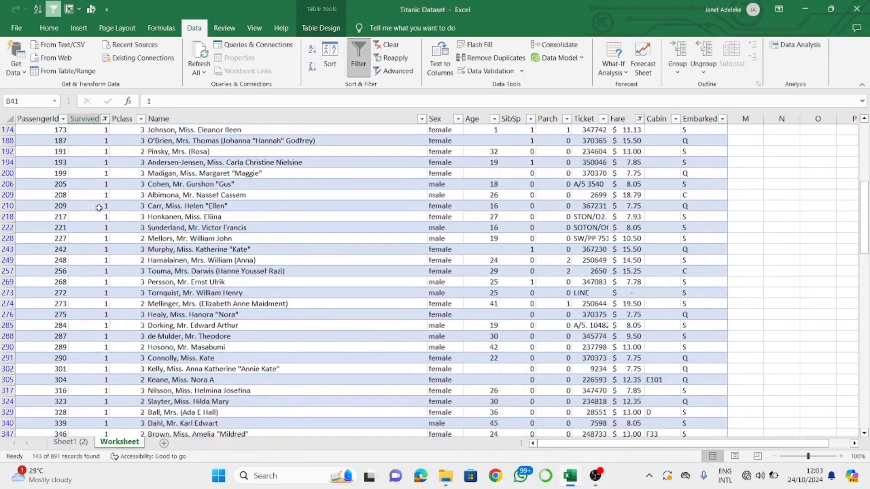
scroll(99, 208, down, 9)
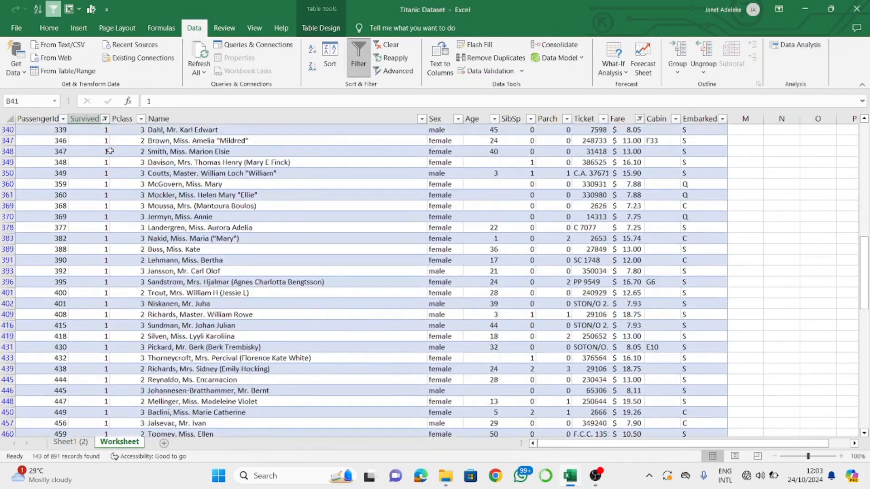
scroll(109, 151, down, 9)
click(108, 135)
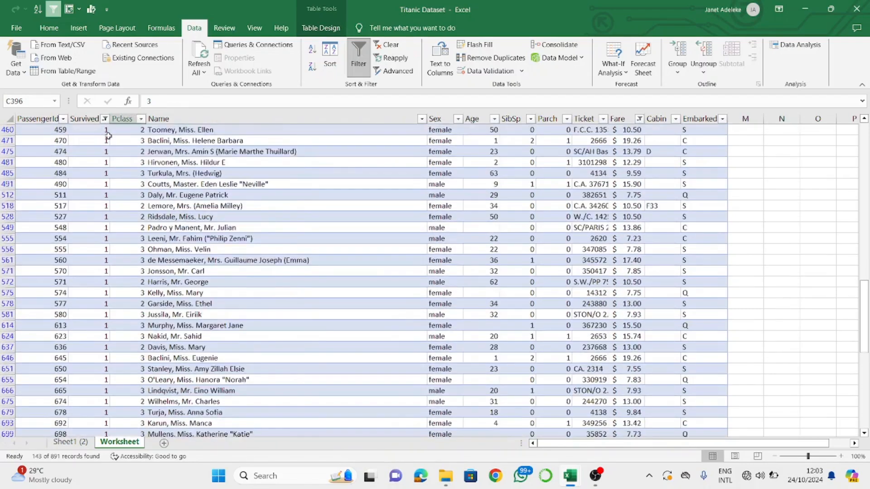
scroll(109, 254, up, 8)
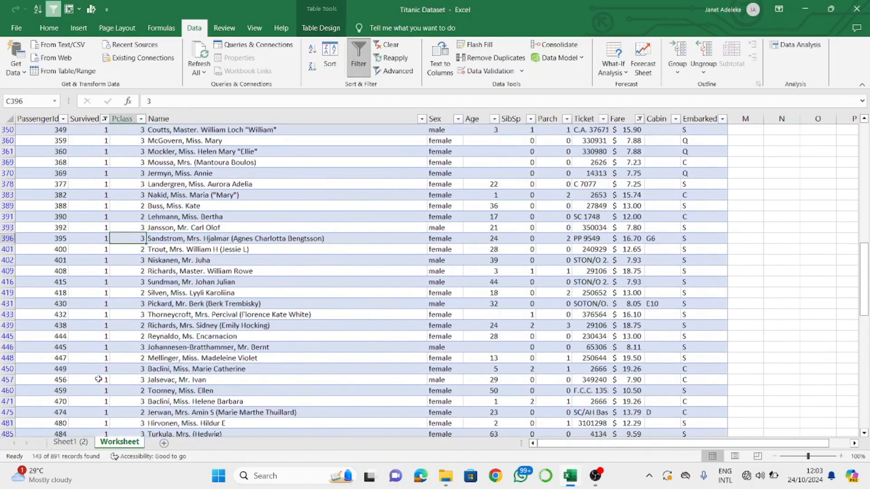
scroll(99, 380, up, 5)
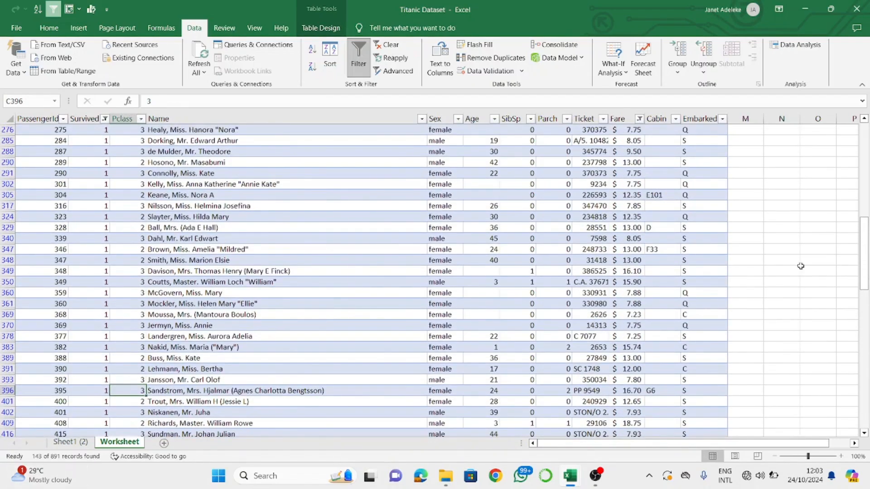
drag(864, 253, 841, 100)
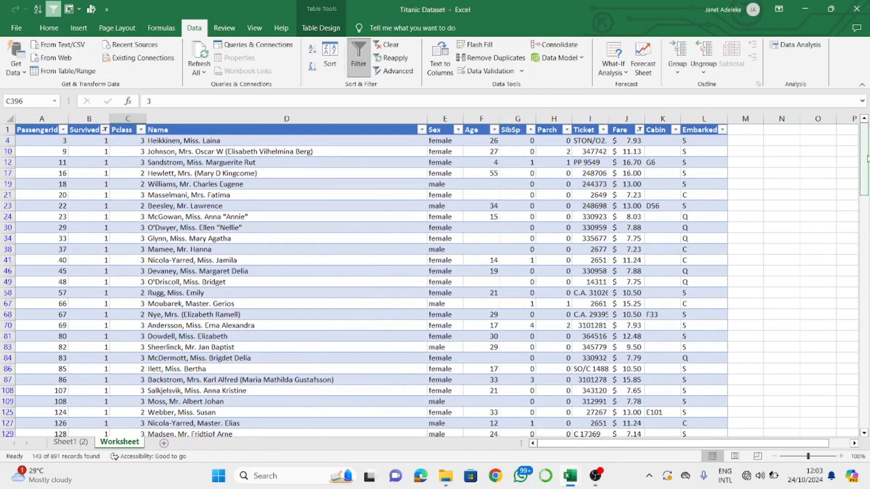
drag(866, 161, 862, 423)
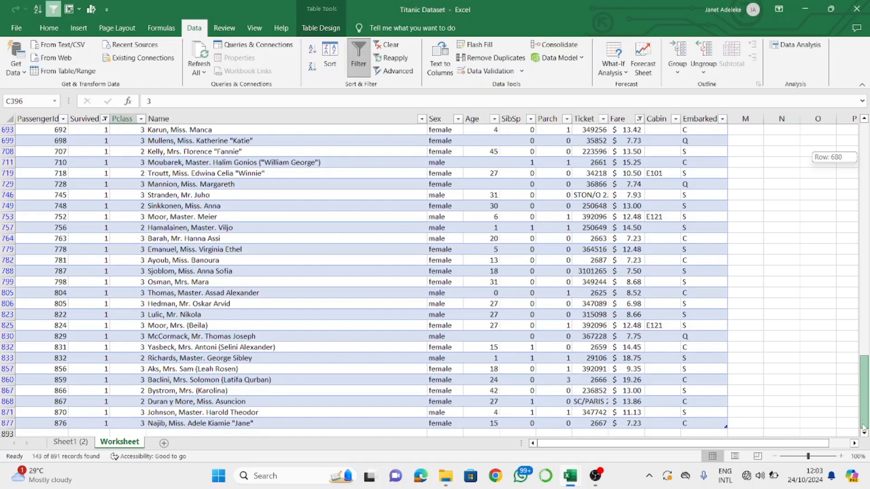
drag(862, 427, 830, 90)
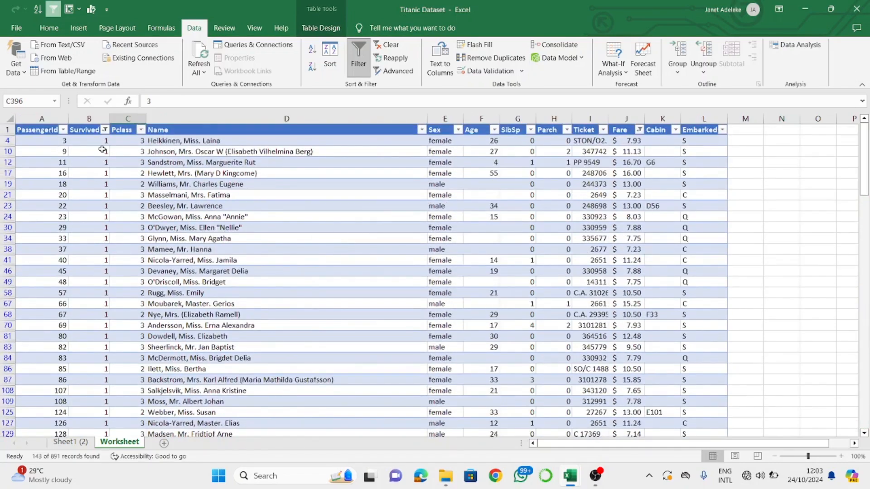
Clear the filter from the Survived column and look over the rows that the Fare filter alone keeps.
click(105, 130)
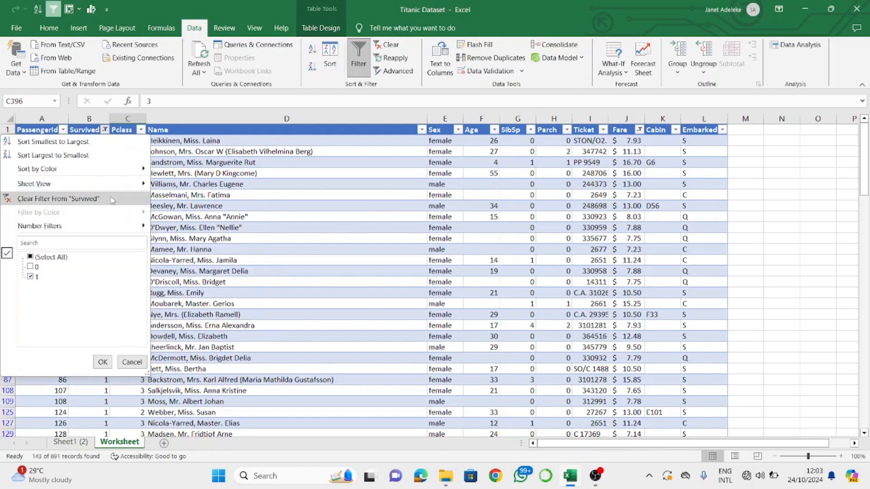
click(113, 199)
click(102, 218)
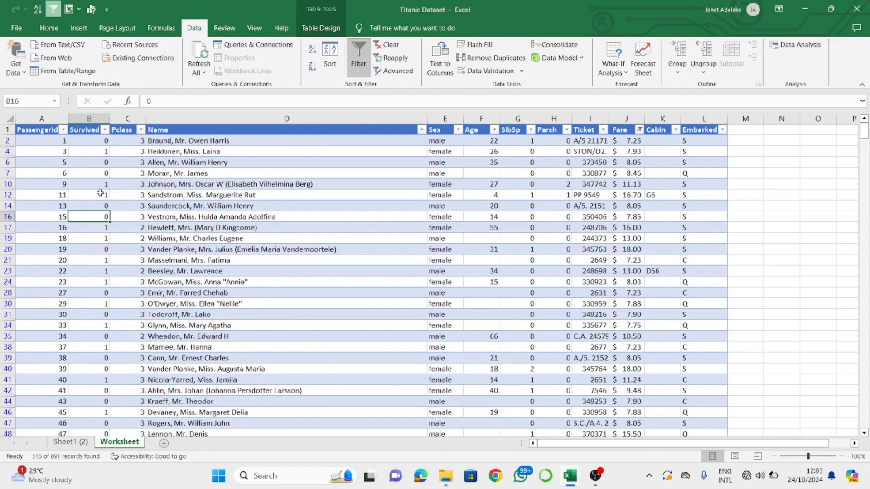
click(100, 193)
click(182, 199)
scroll(182, 198, down, 7)
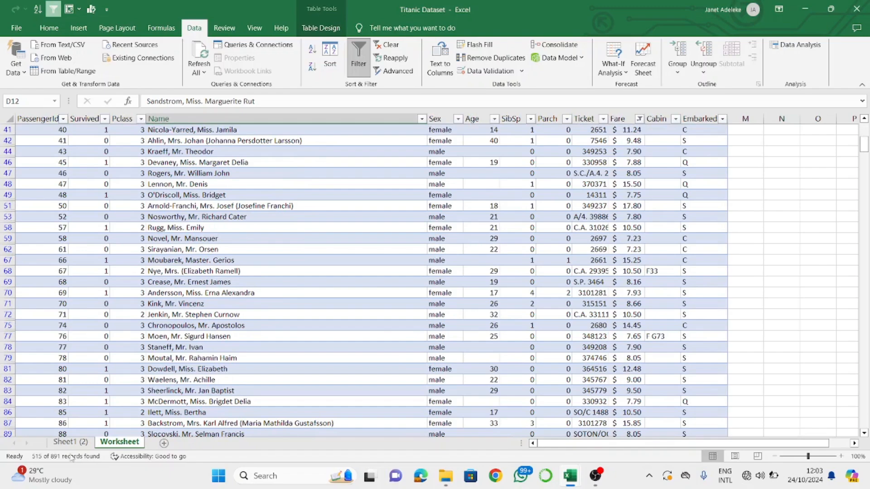
click(132, 347)
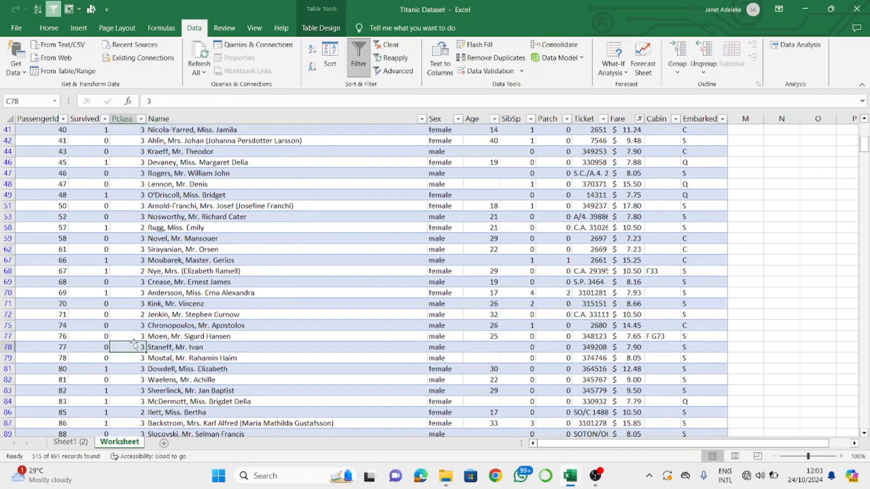
scroll(133, 345, up, 3)
scroll(133, 346, up, 5)
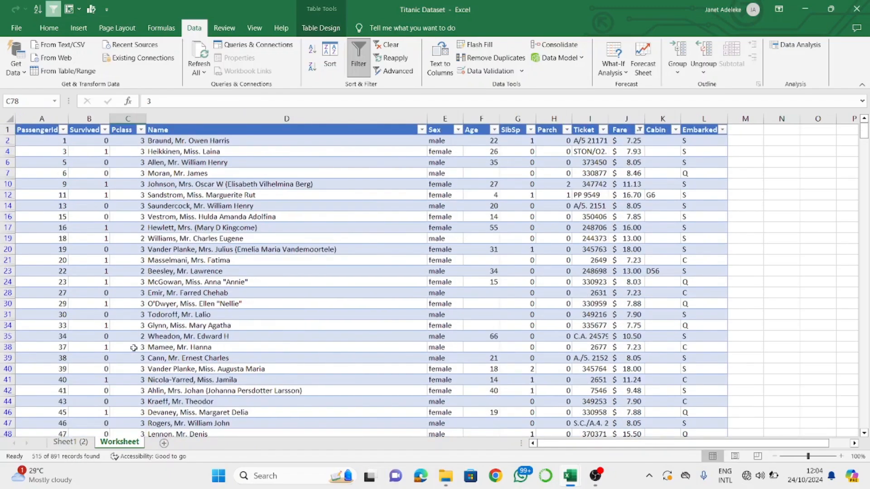
Examine the sort, number filter and value options available for the Fare column, leaving its filter as it is.
click(640, 130)
click(476, 264)
click(639, 130)
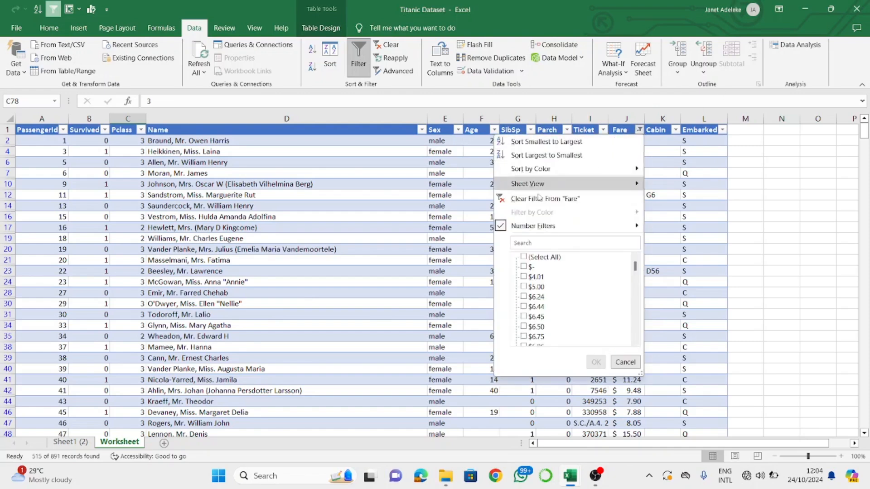
click(670, 172)
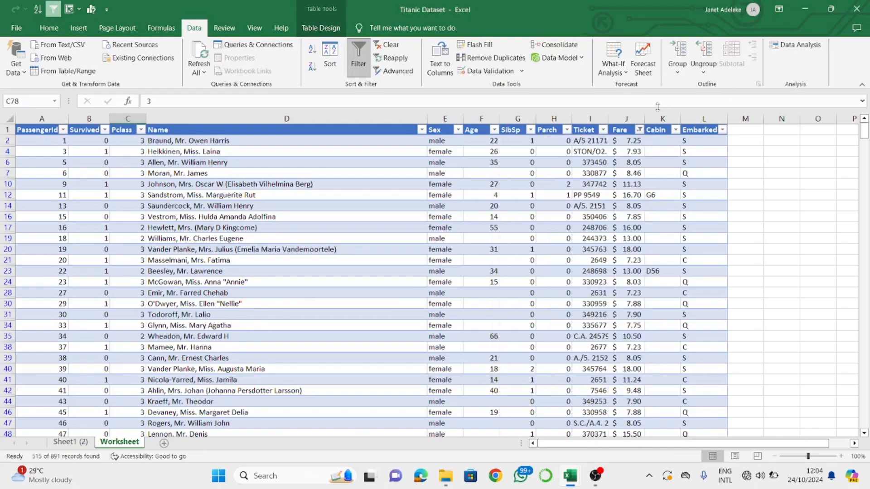
click(638, 130)
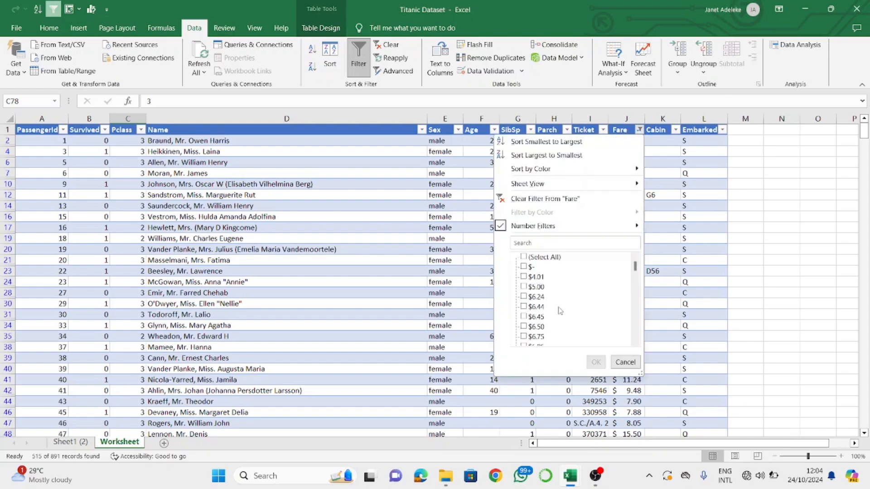
click(689, 209)
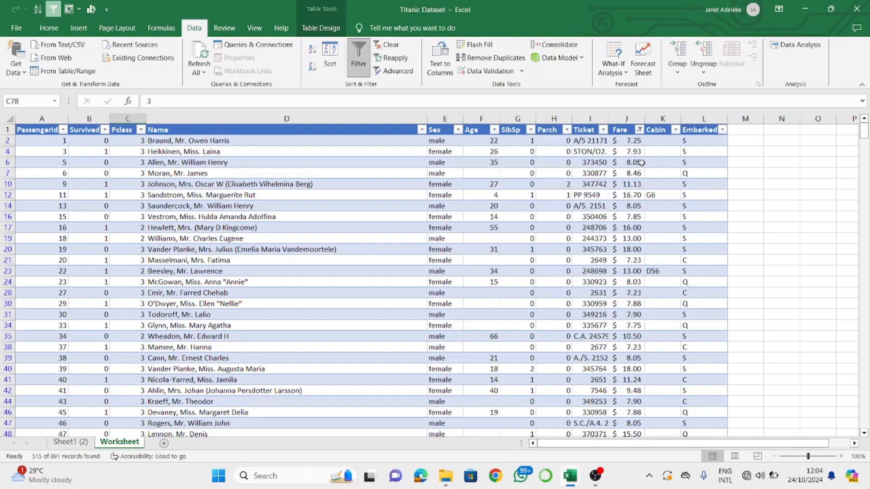
click(639, 130)
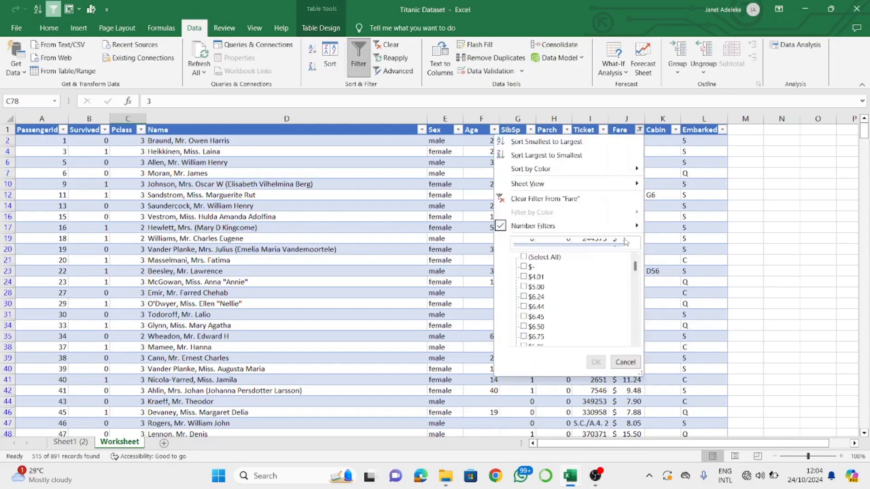
mouse_move(622, 226)
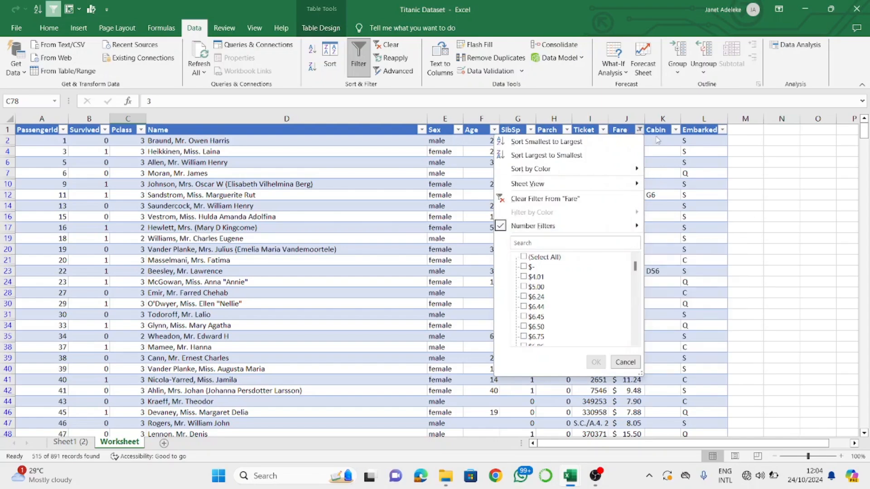
click(658, 139)
Look over the Fare-filtered rows and check which values are included in the Survived column's filter.
scroll(641, 239, down, 2)
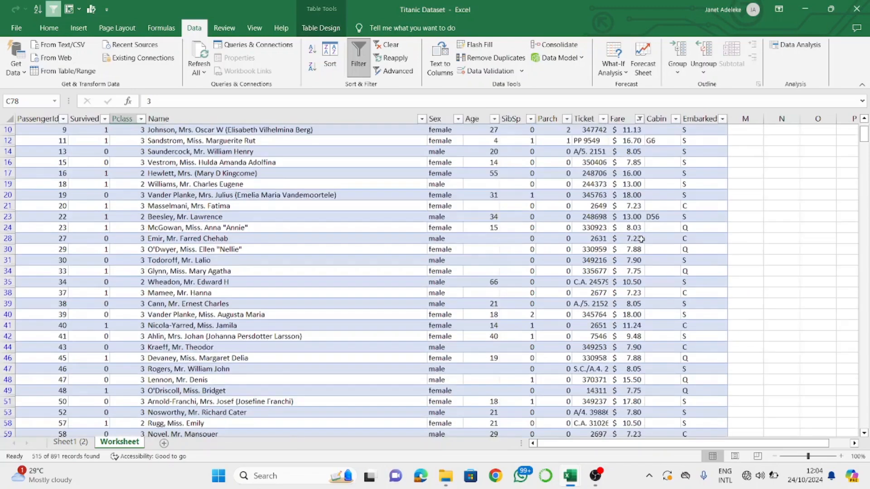
scroll(641, 239, down, 7)
scroll(366, 330, up, 9)
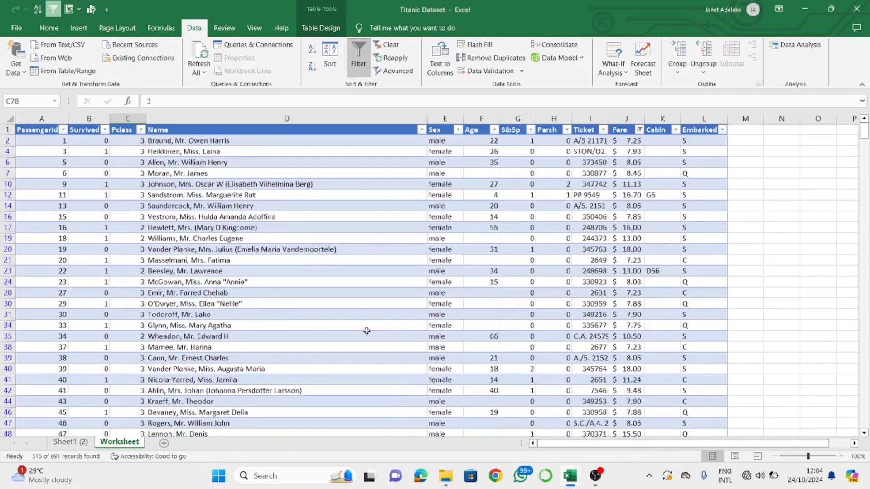
click(105, 130)
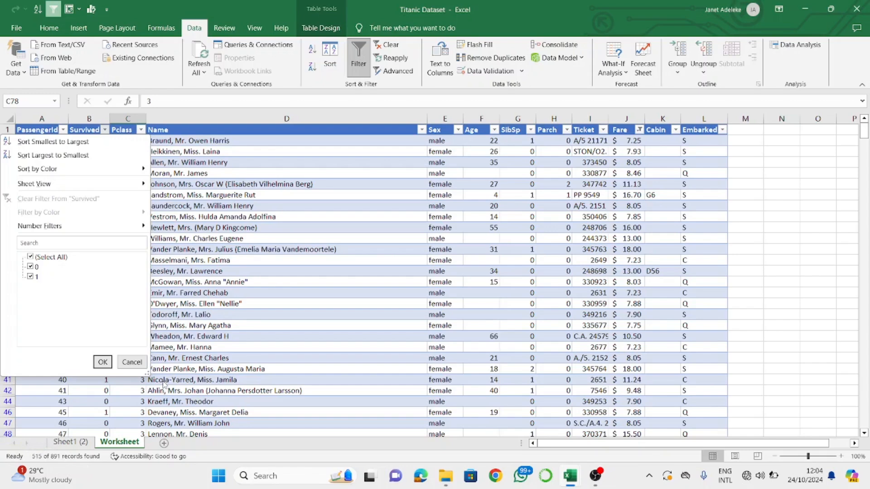
click(154, 401)
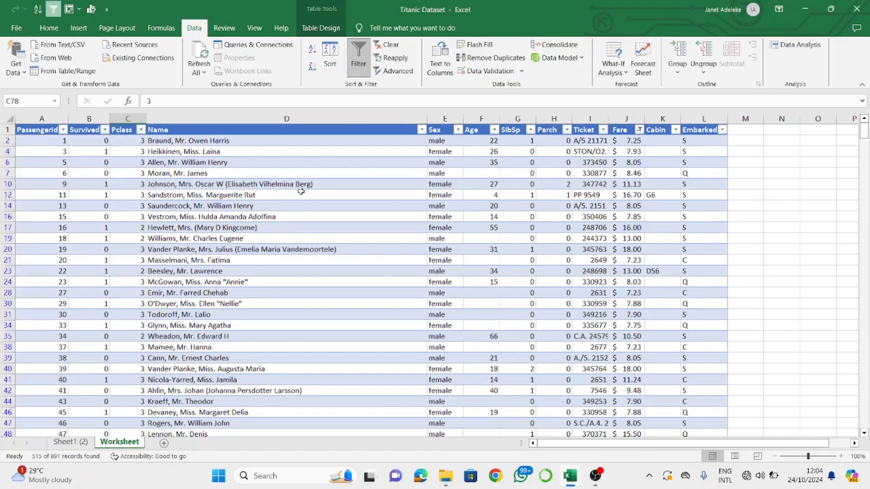
Filter the Survived column to show only value 0, keeping the existing Fare filter.
click(104, 130)
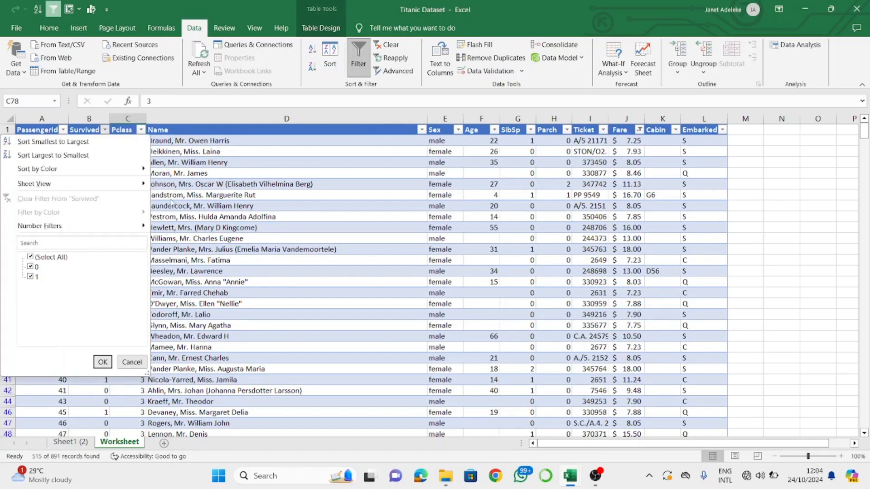
click(30, 277)
click(103, 361)
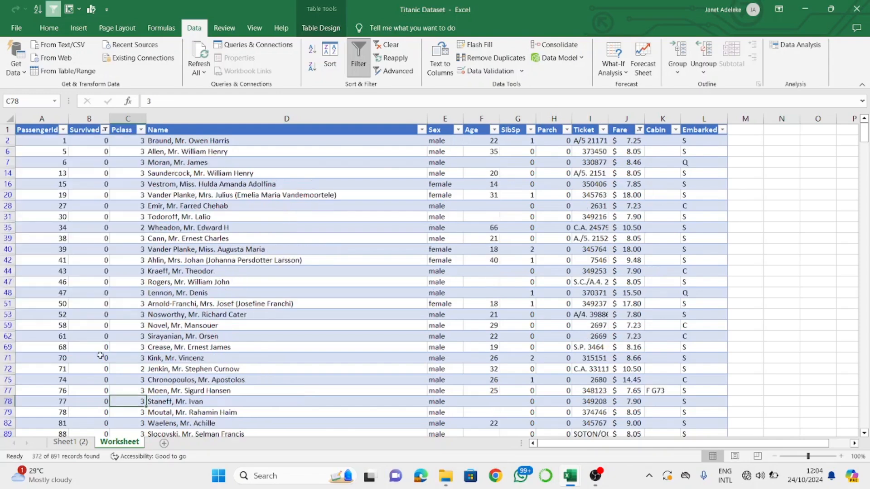
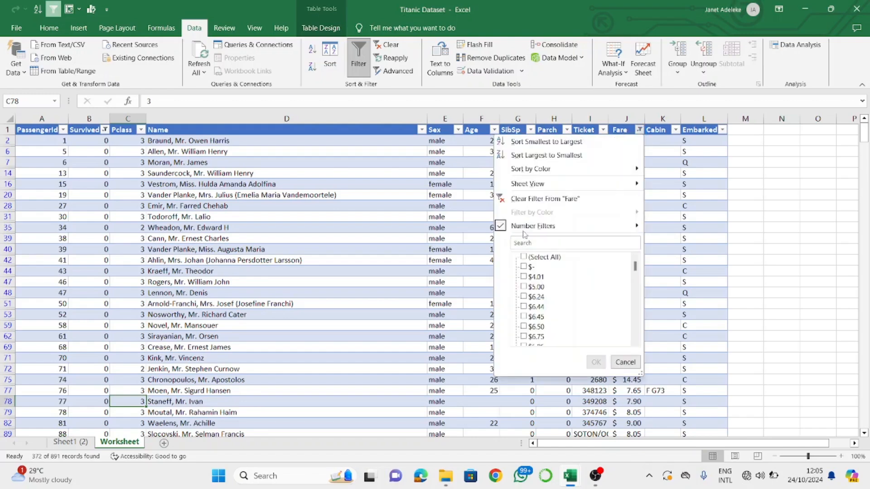
Include value 1 in the Survived column's filter again and look over the rows that the Fare filter keeps.
click(569, 198)
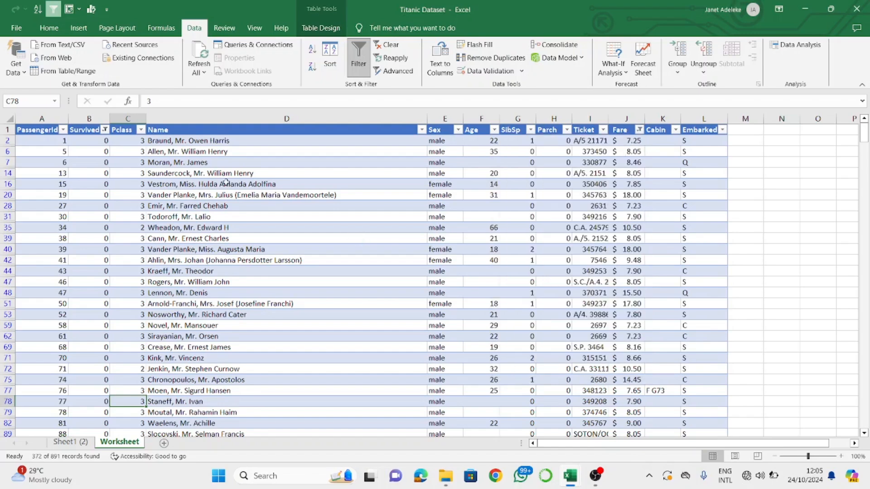
click(105, 130)
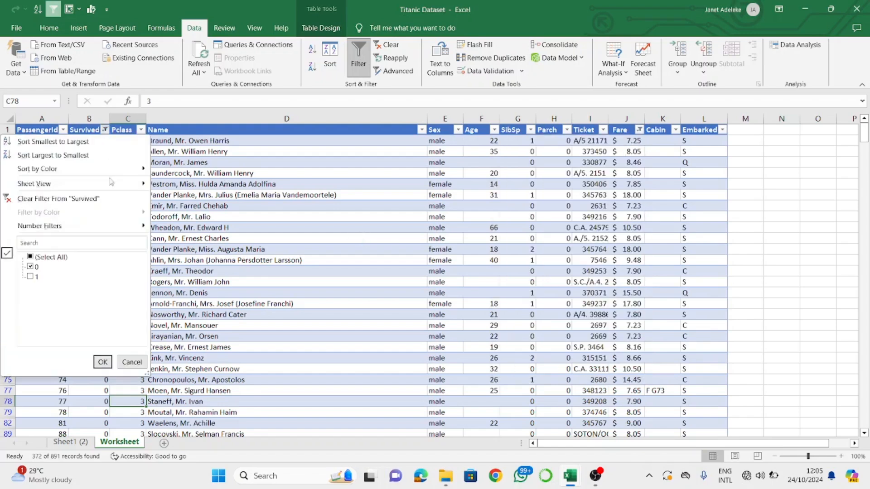
click(31, 277)
click(101, 362)
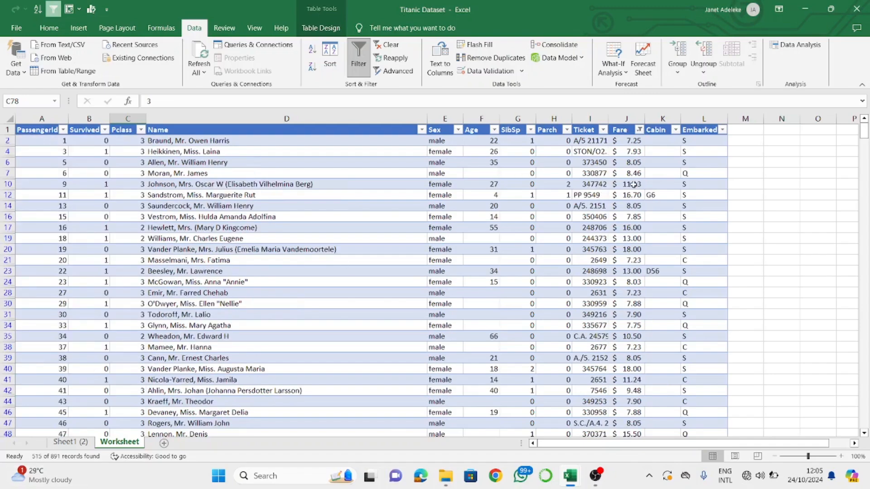
scroll(634, 184, down, 2)
scroll(634, 184, up, 2)
Clear the filter from the Fare column and check that all Fare values are included.
click(638, 130)
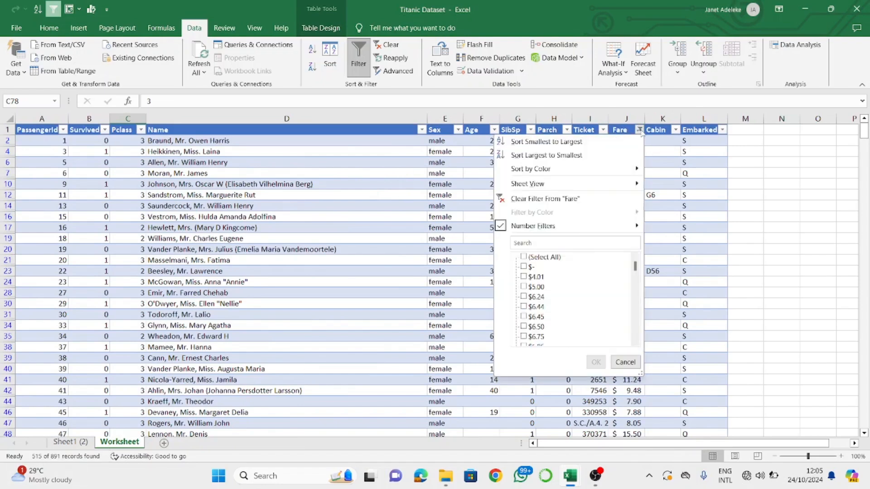
click(606, 200)
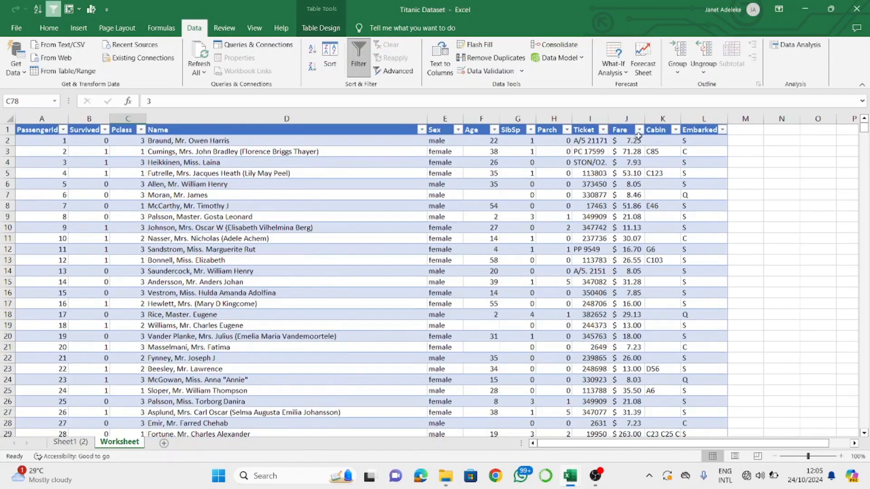
click(639, 130)
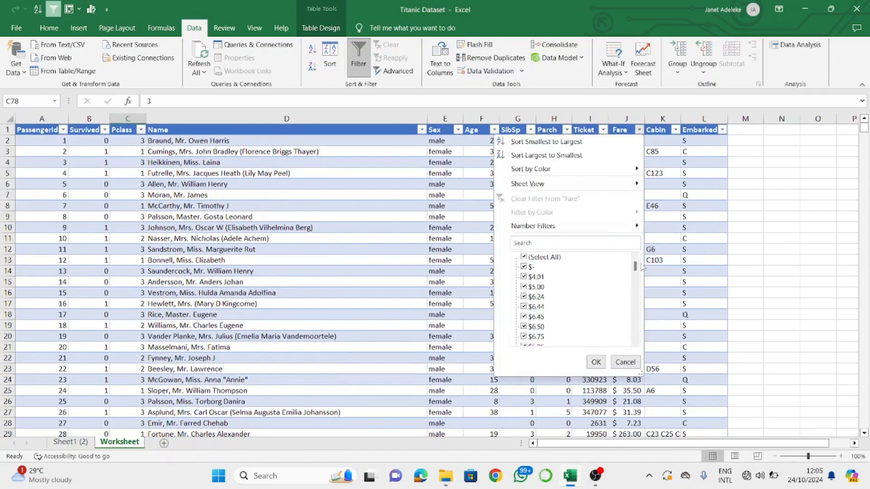
key(Escape)
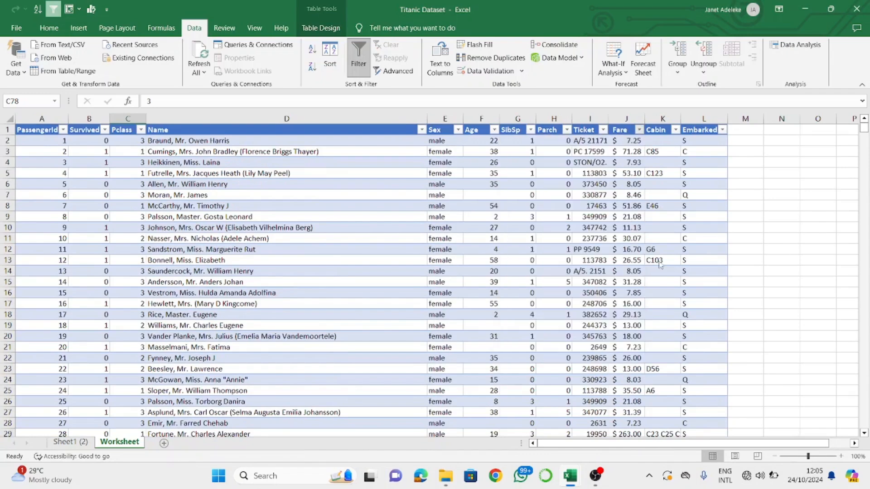
Filter the Survived column to show only value 1, and reselect all its values after viewing the record count.
click(104, 131)
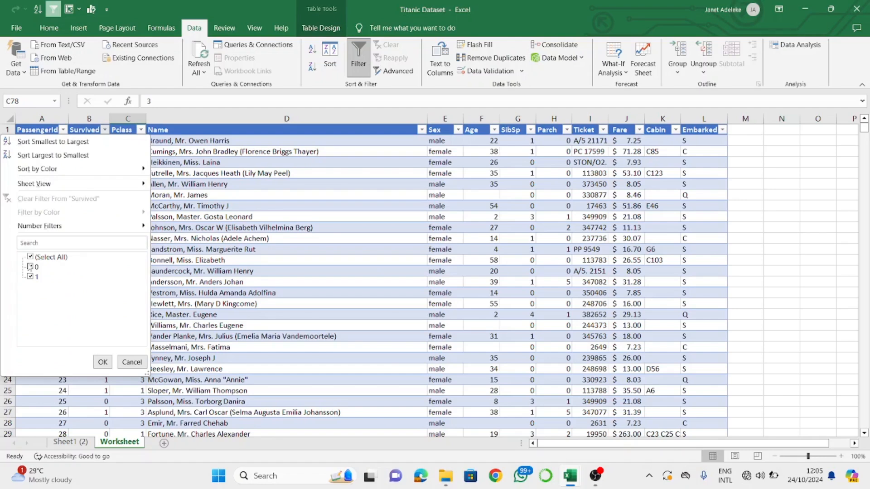
click(103, 362)
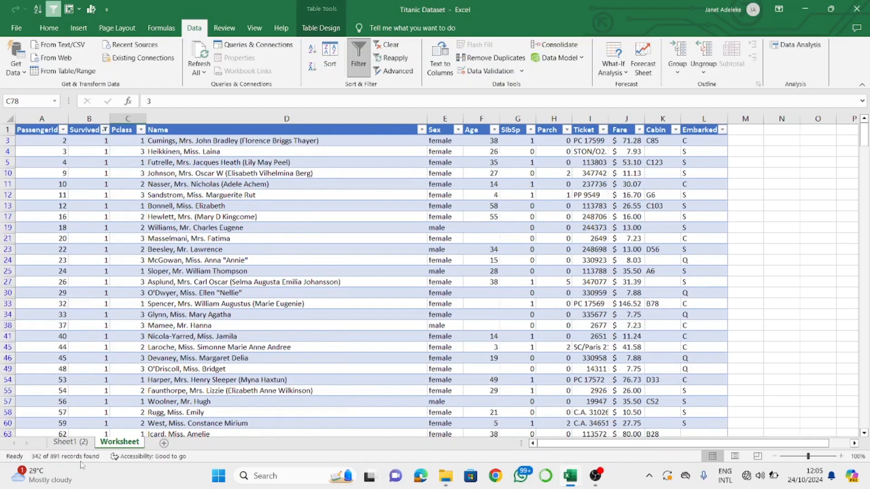
click(104, 130)
click(55, 258)
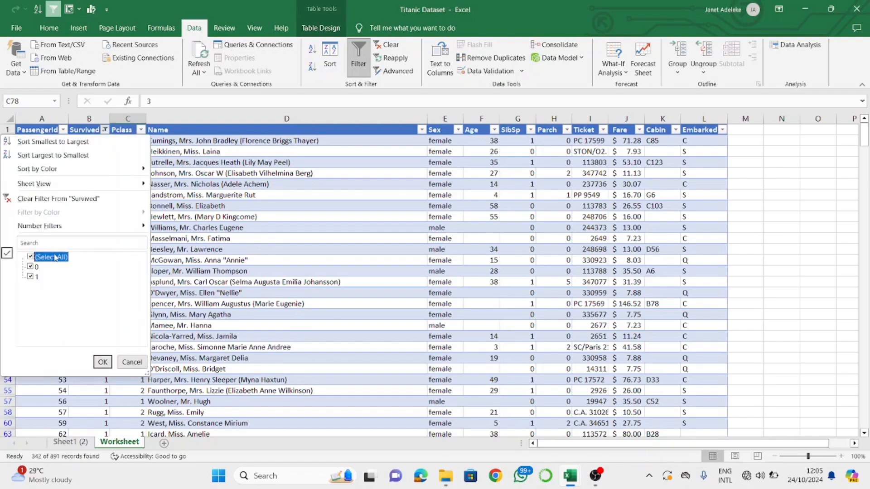
click(103, 362)
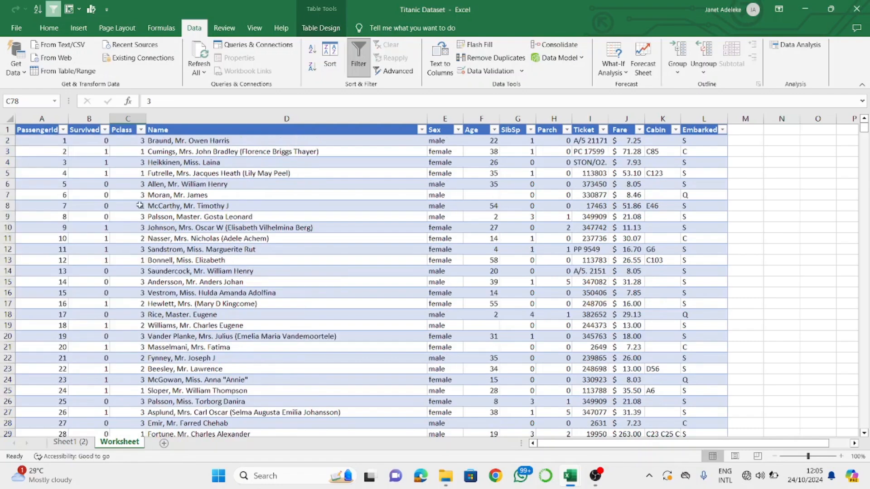
Check the sort and filter options of the PassengerId column without applying any.
click(63, 130)
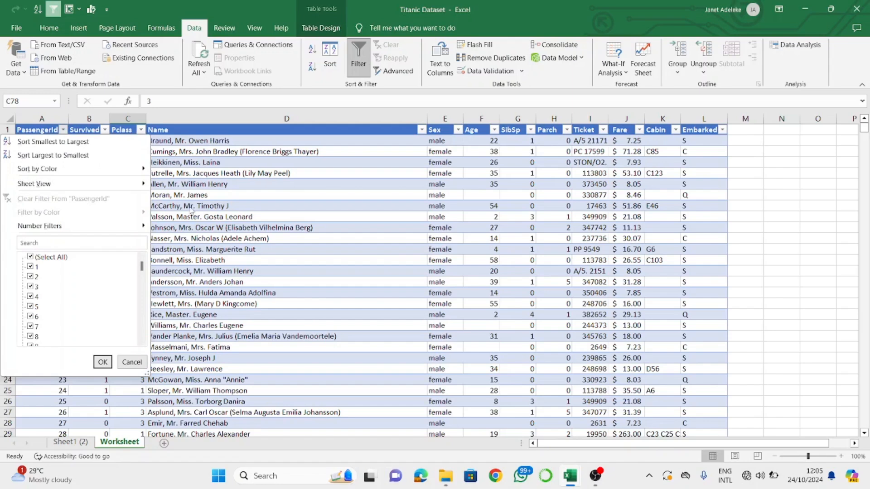
click(189, 205)
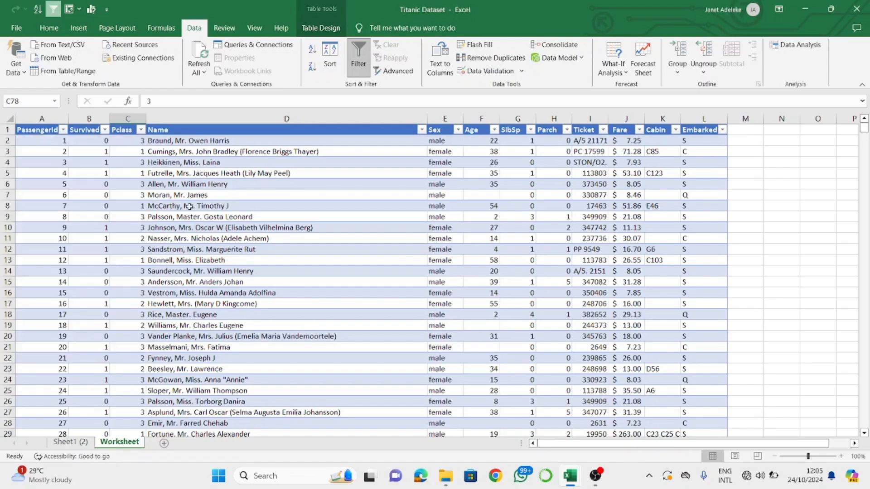
click(217, 231)
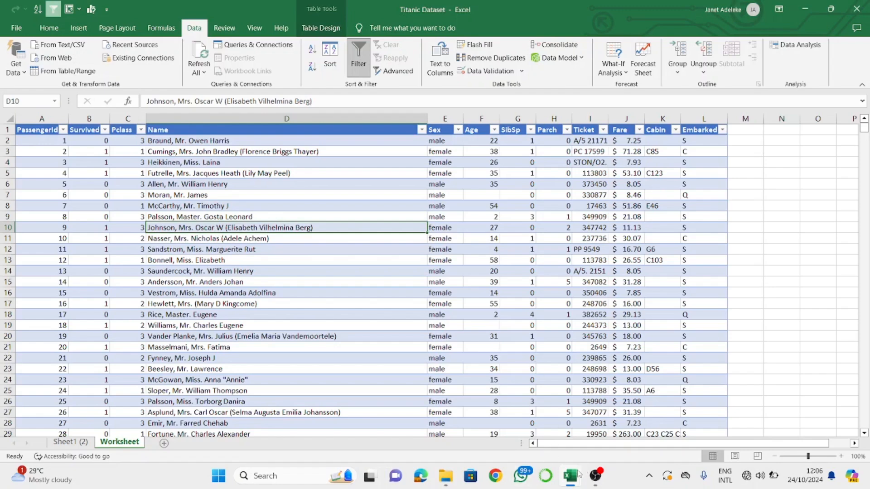
Switch to the customer_shopping_data workbook and select cell H12 in the payment_method column.
mouse_move(579, 474)
click(487, 410)
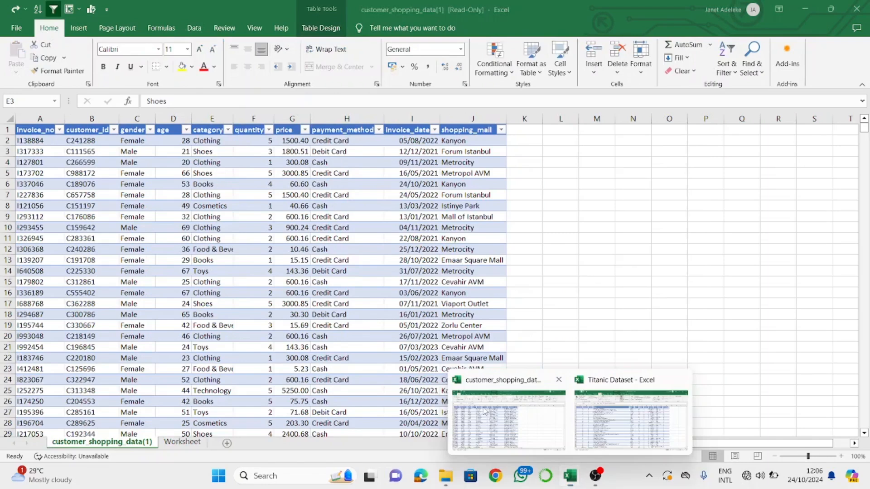
click(313, 252)
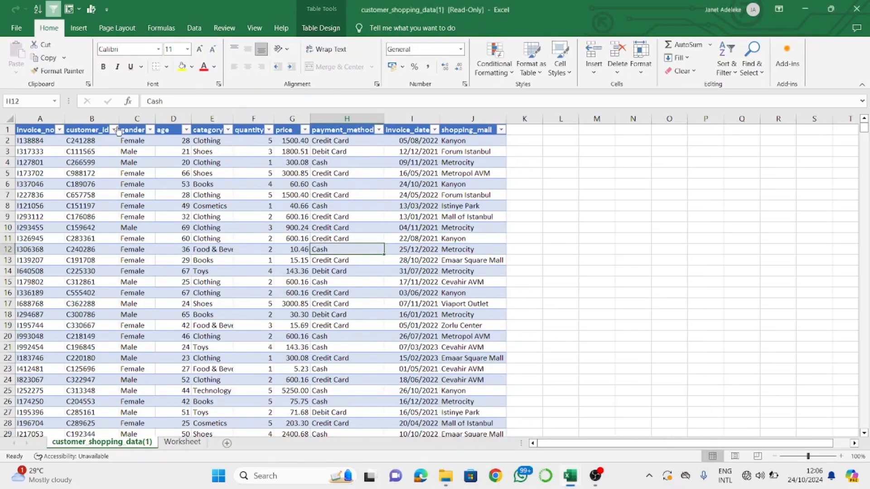
Examine the values and text filter options of the gender and category columns without filtering either.
click(150, 130)
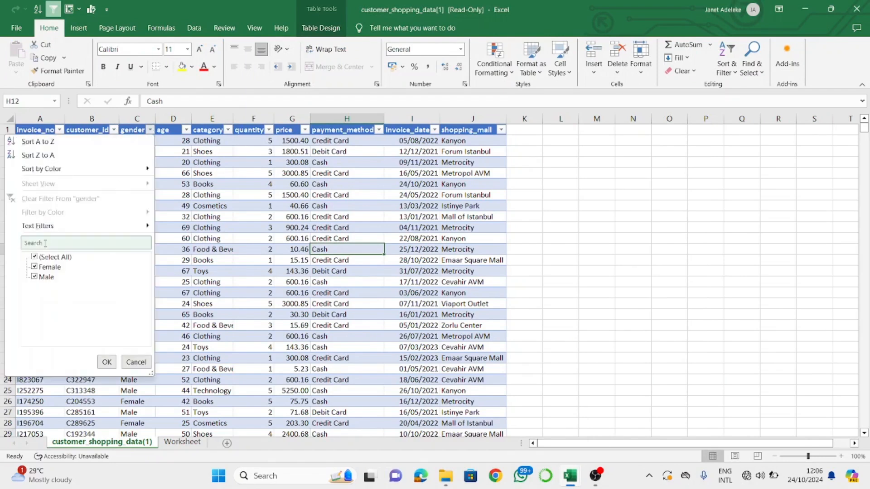
click(107, 362)
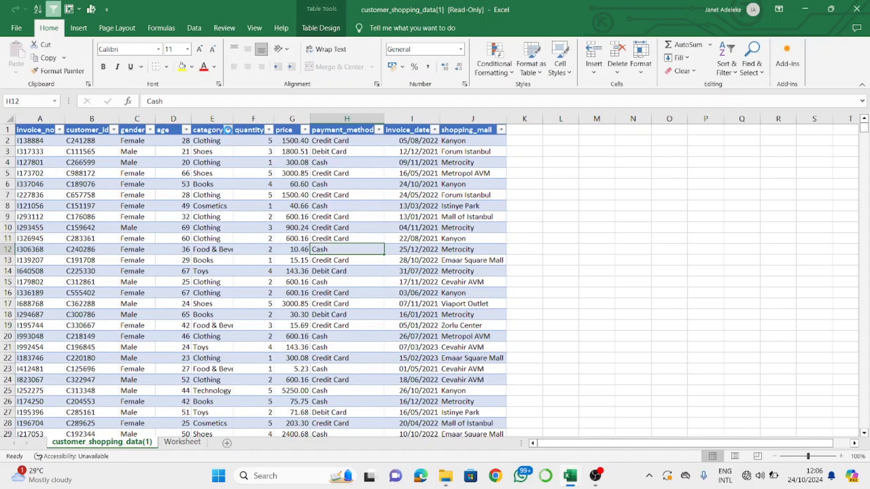
click(228, 130)
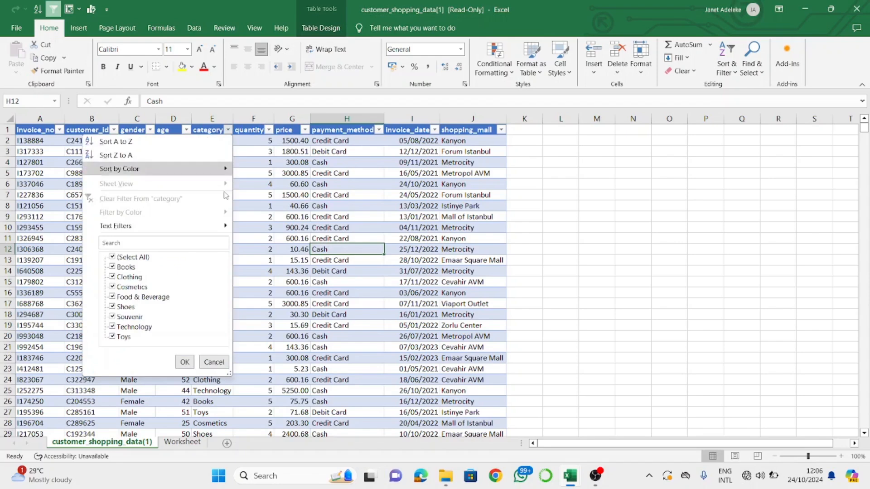
click(269, 259)
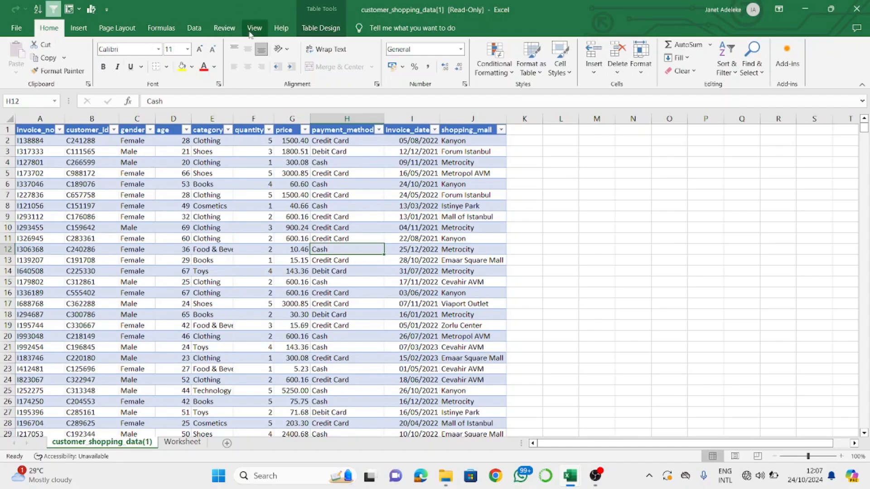
Look over the formatted shopping table's rows and compare it with the unformatted data on the Worksheet sheet.
scroll(249, 269, down, 6)
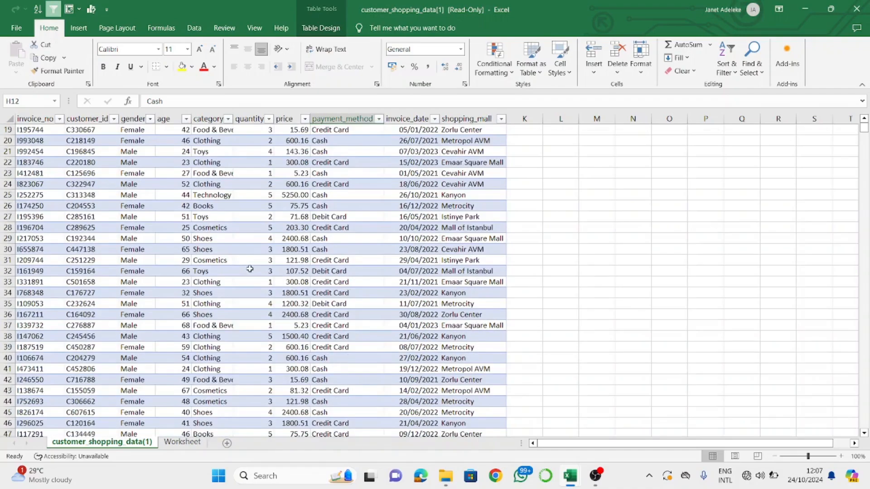
scroll(250, 269, up, 4)
scroll(249, 270, down, 12)
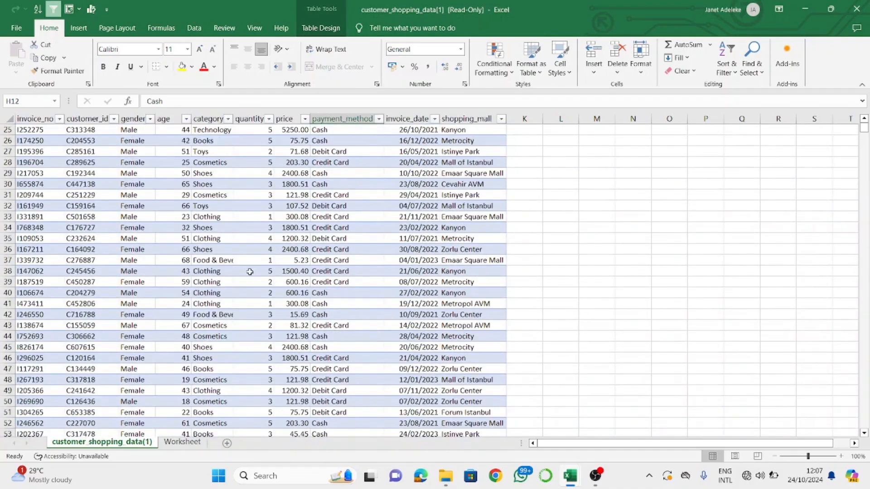
scroll(250, 268, down, 5)
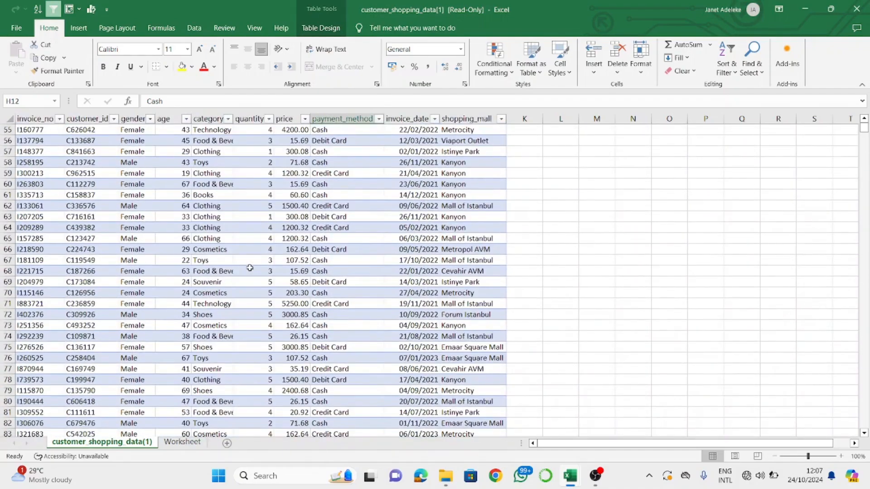
click(183, 442)
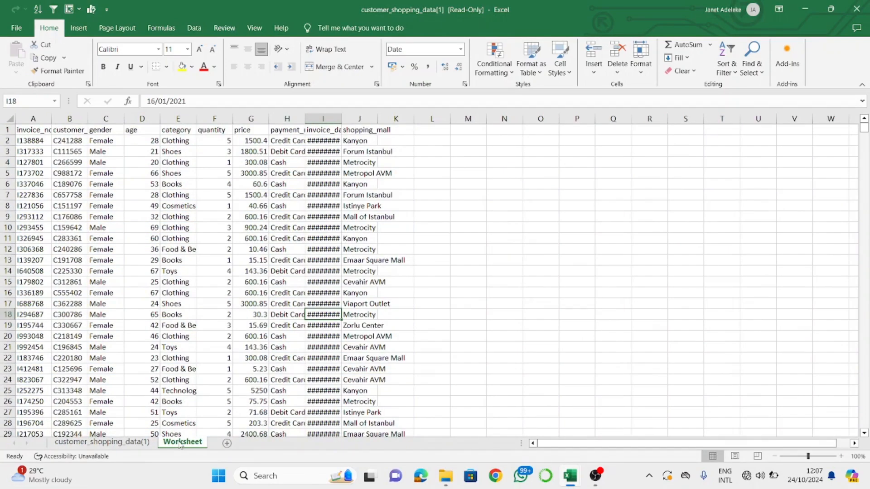
click(102, 442)
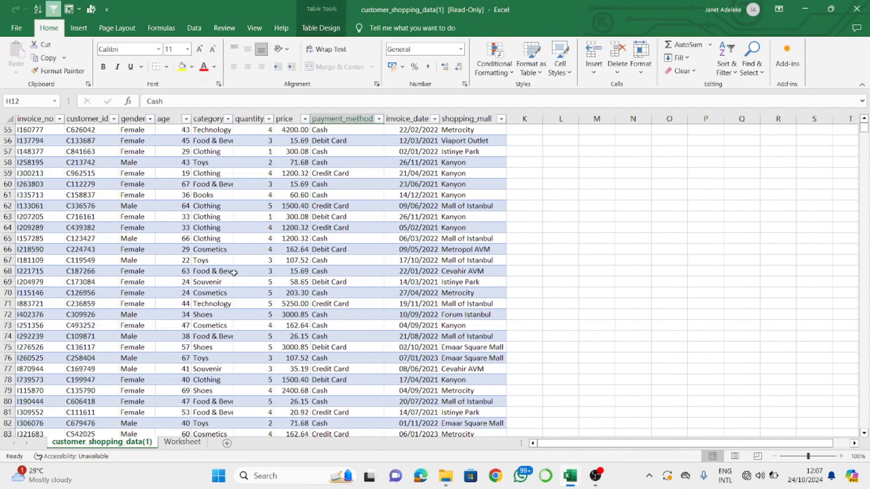
scroll(234, 272, up, 14)
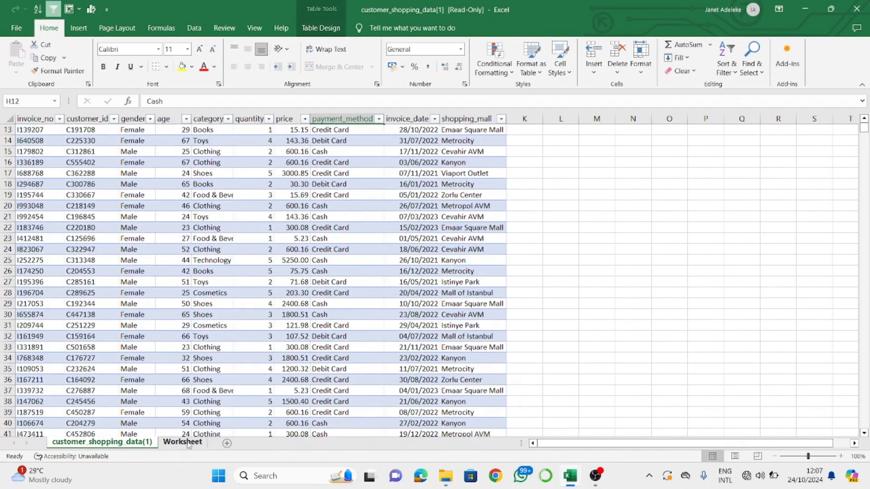
Rename the Worksheet sheet of the shopping workbook as Duplicate.
click(183, 442)
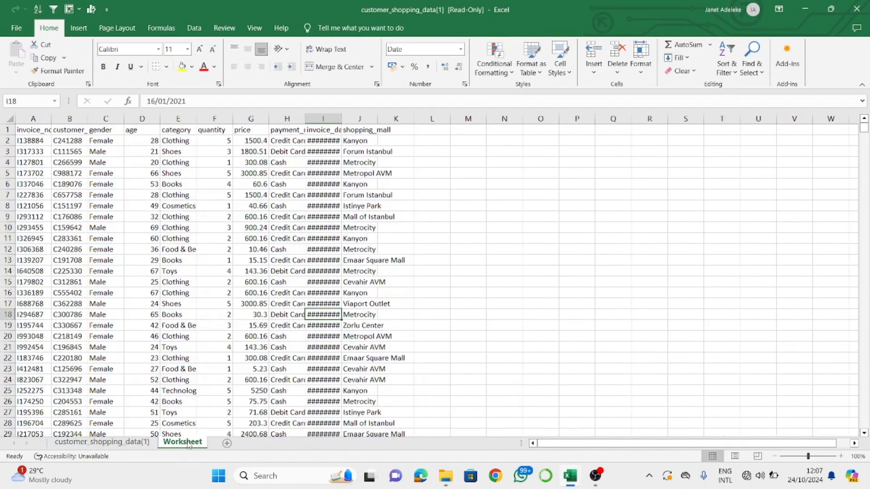
click(210, 371)
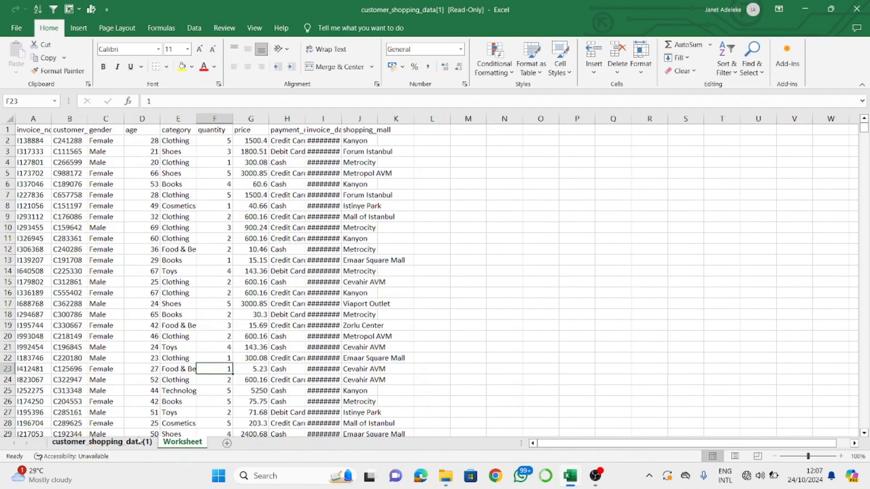
double_click(183, 442)
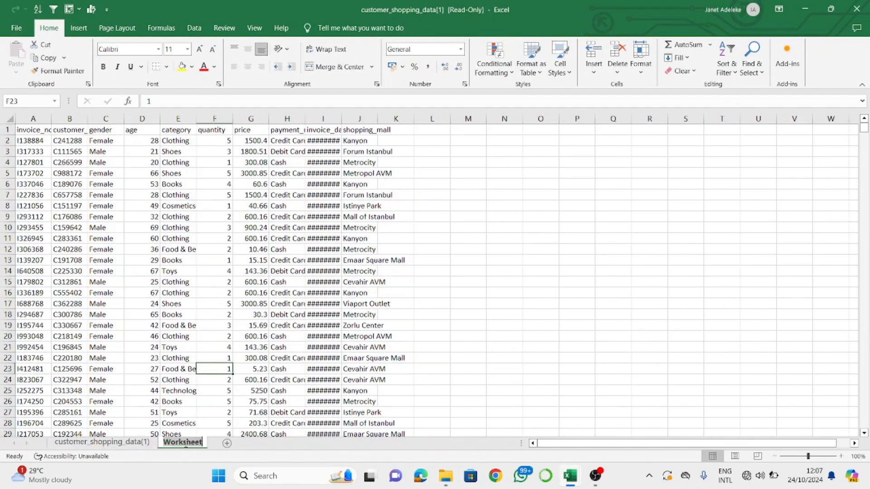
text(Du)
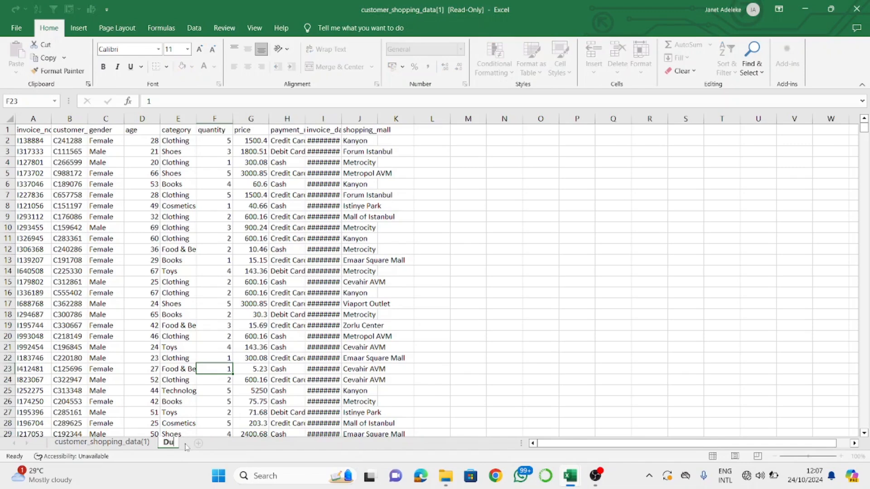
text(plicate)
key(Return)
click(220, 357)
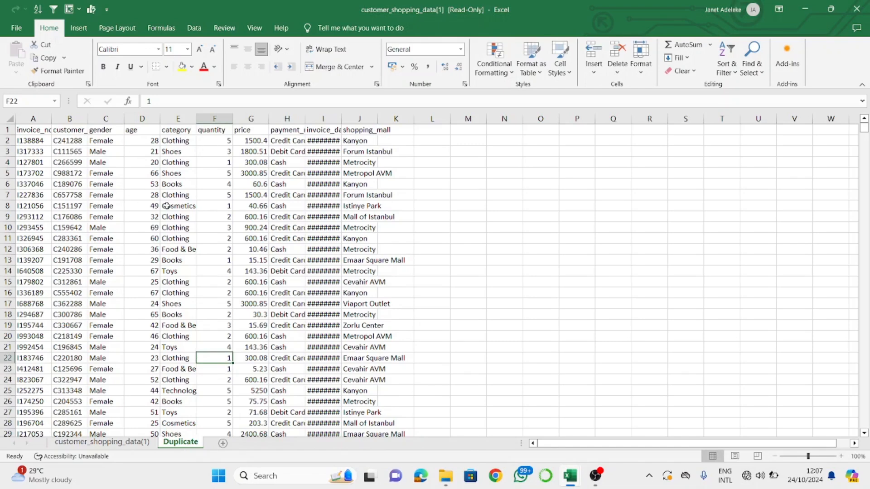
Look over the Duplicate sheet's data and go through its header cells from invoice_no to quantity.
scroll(162, 194, down, 3)
scroll(162, 194, up, 3)
click(40, 132)
key(Right)
key(Right)
key(Right)
key(Right)
key(Right)
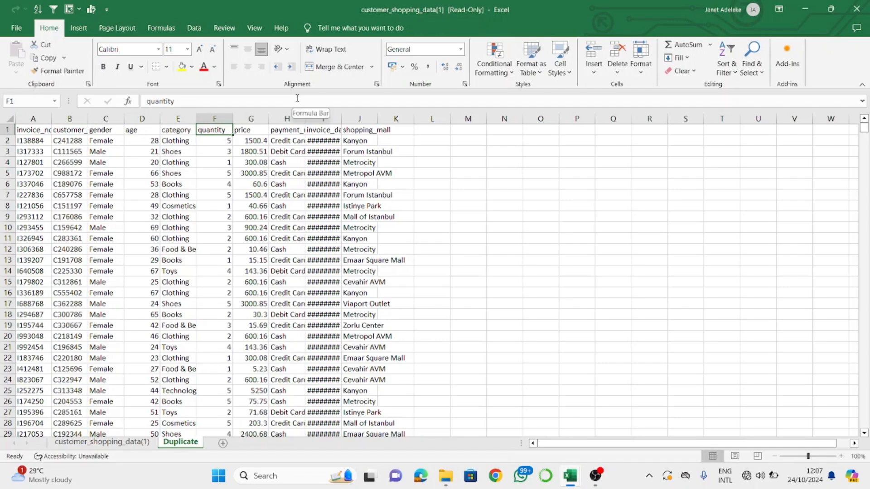
Go through the remaining header cells of the Duplicate sheet and examine the quantity and price values at row 100.
key(Right)
key(Right)
key(Right)
key(Right)
key(Right)
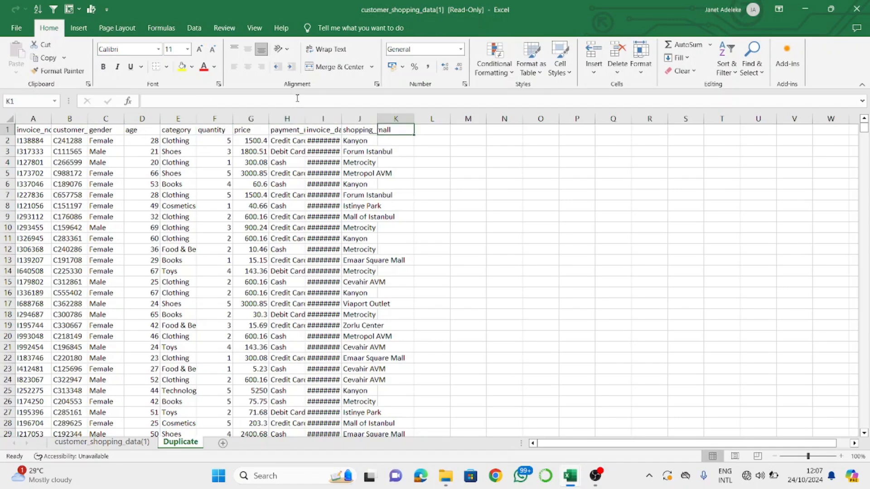
scroll(288, 140, down, 20)
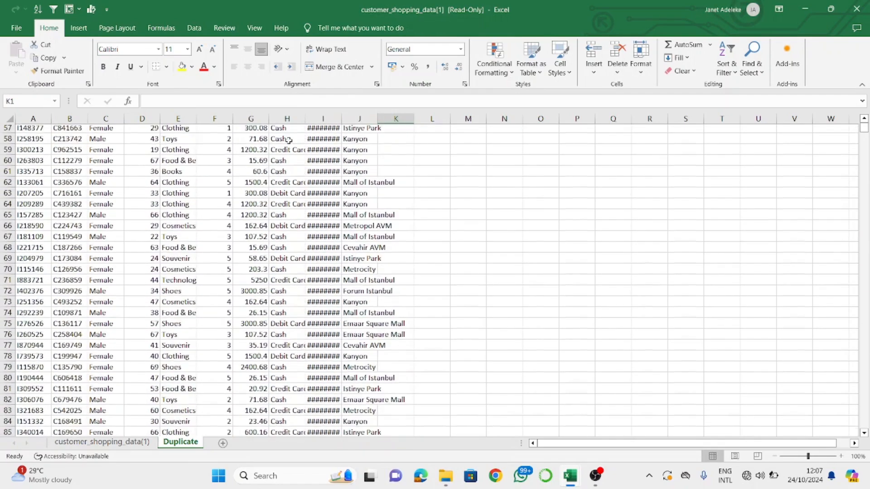
scroll(289, 140, down, 9)
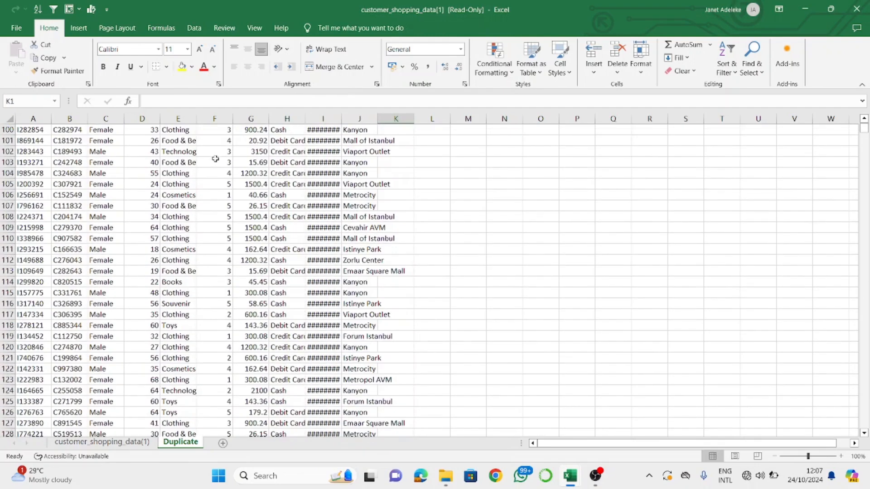
click(222, 118)
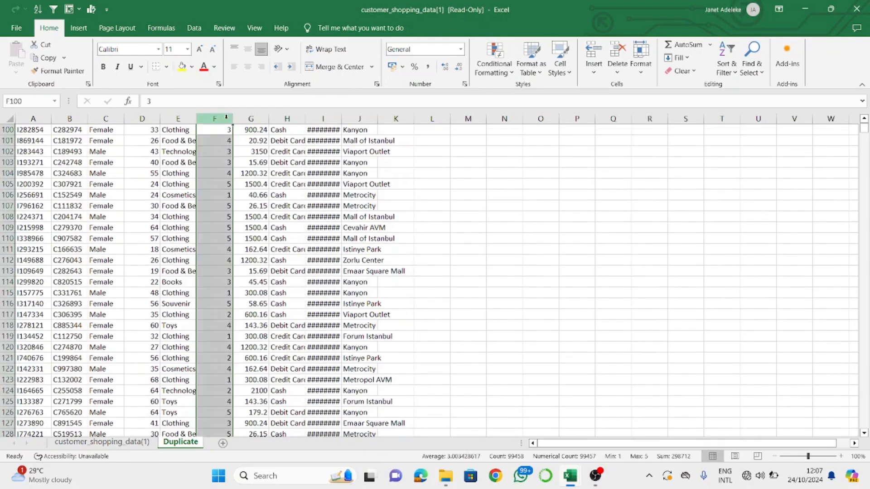
click(254, 132)
click(212, 132)
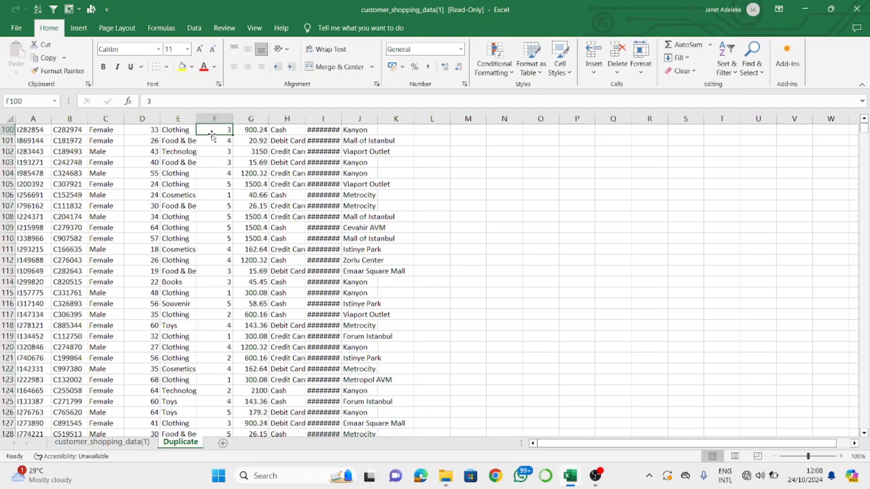
click(244, 130)
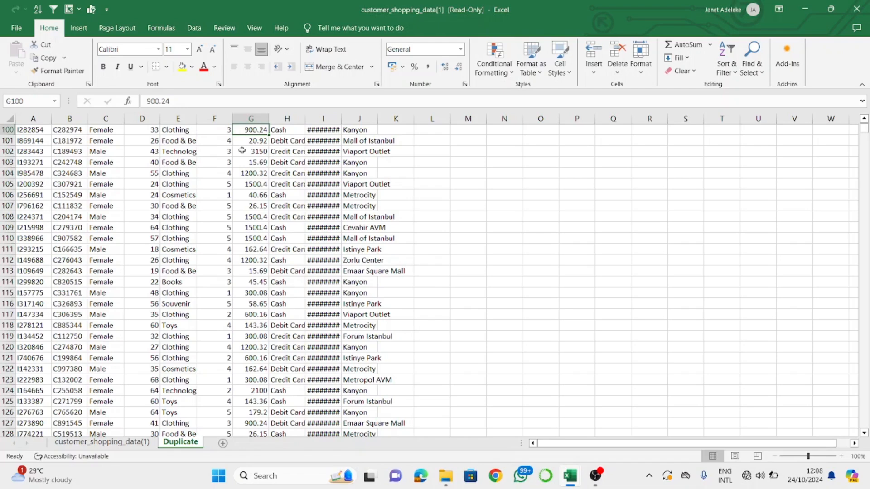
Return to the Duplicate sheet's header row, select it and examine how it behaves while moving through the rows.
scroll(242, 150, up, 6)
scroll(263, 290, up, 13)
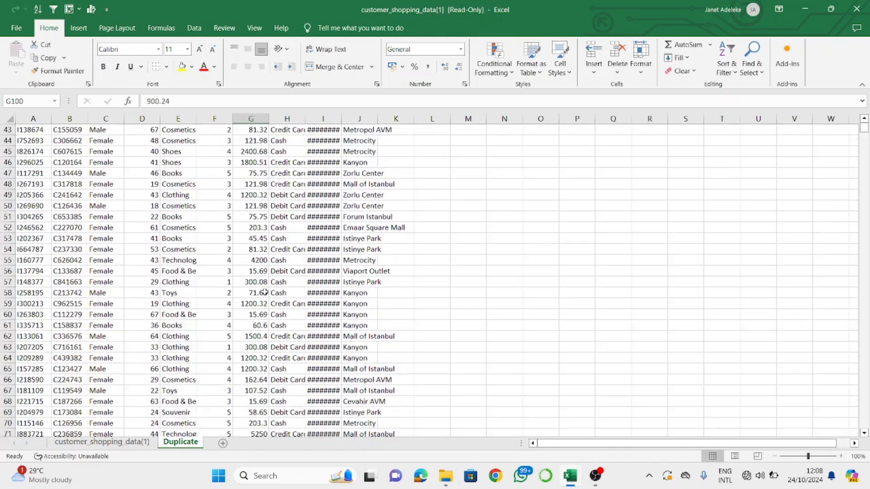
scroll(264, 292, up, 6)
scroll(244, 251, right, 3)
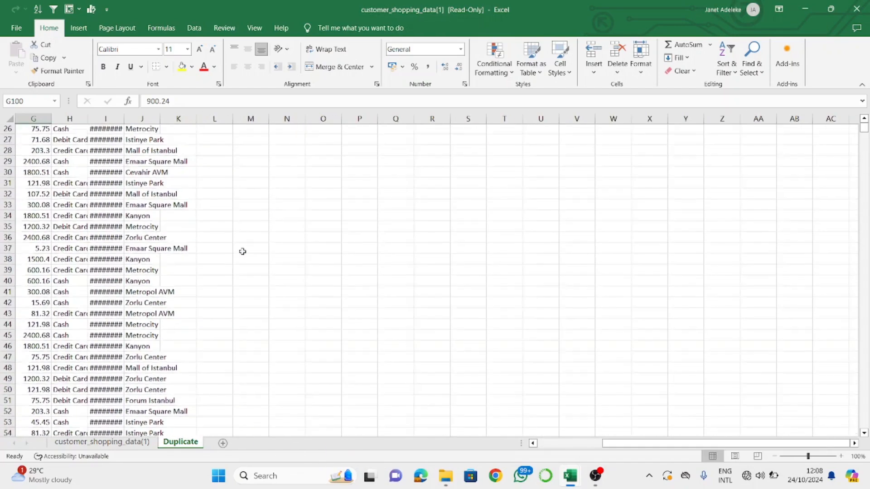
scroll(243, 252, up, 1)
scroll(242, 251, left, 3)
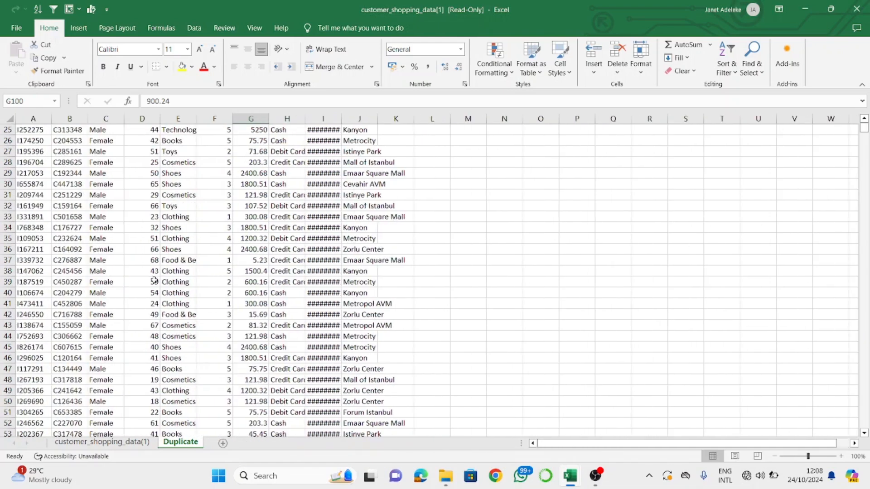
scroll(152, 280, up, 4)
scroll(152, 339, up, 4)
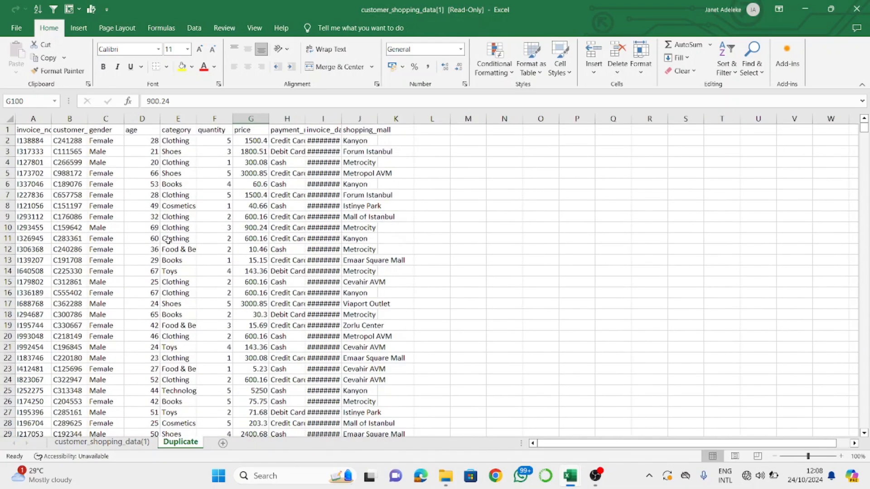
click(4, 129)
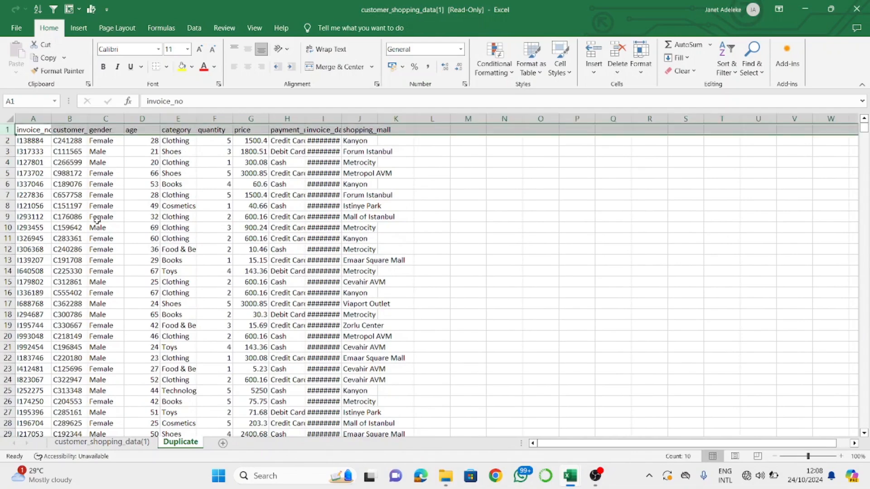
scroll(96, 219, down, 7)
scroll(97, 218, up, 1)
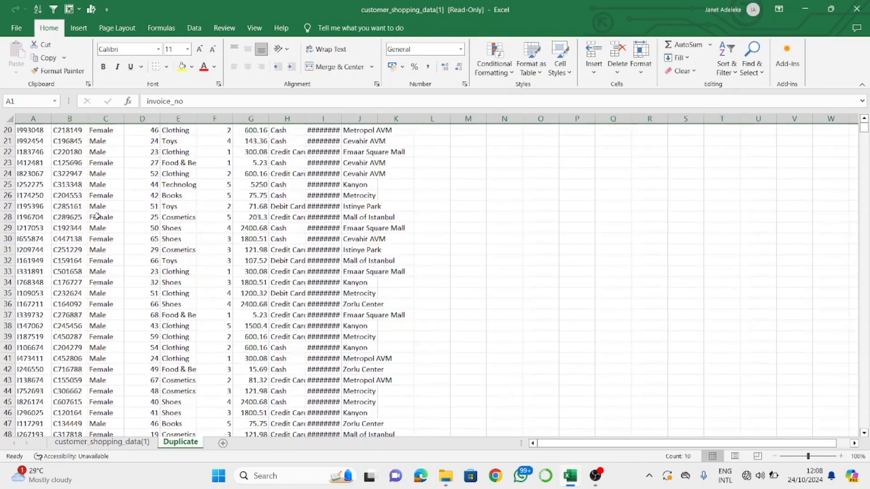
scroll(96, 217, up, 6)
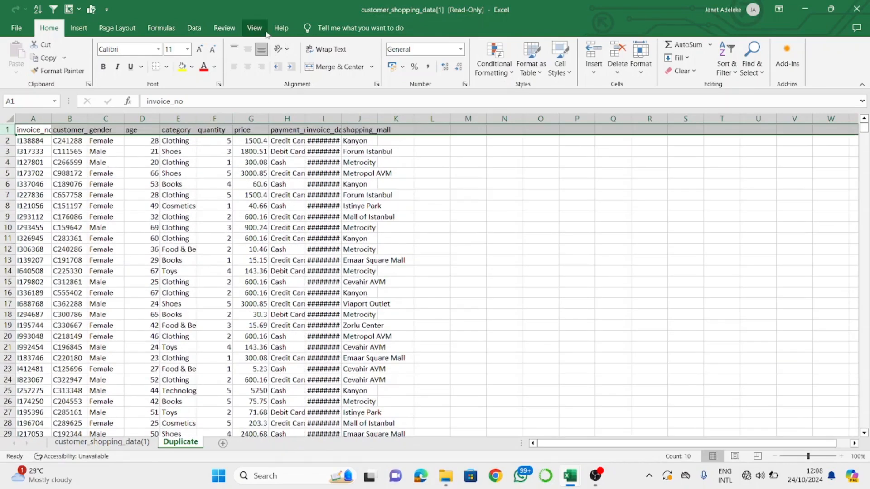
Freeze the top row of the Duplicate sheet and check the columns across to shopping_mall.
click(255, 29)
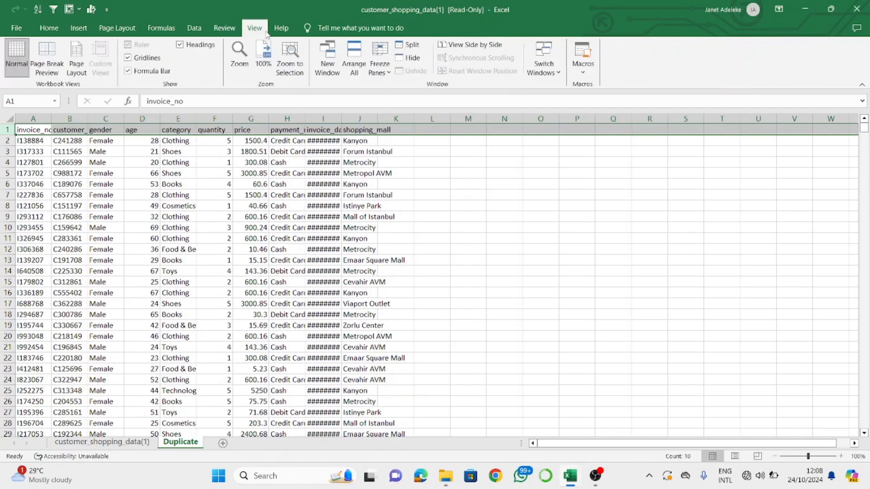
click(230, 163)
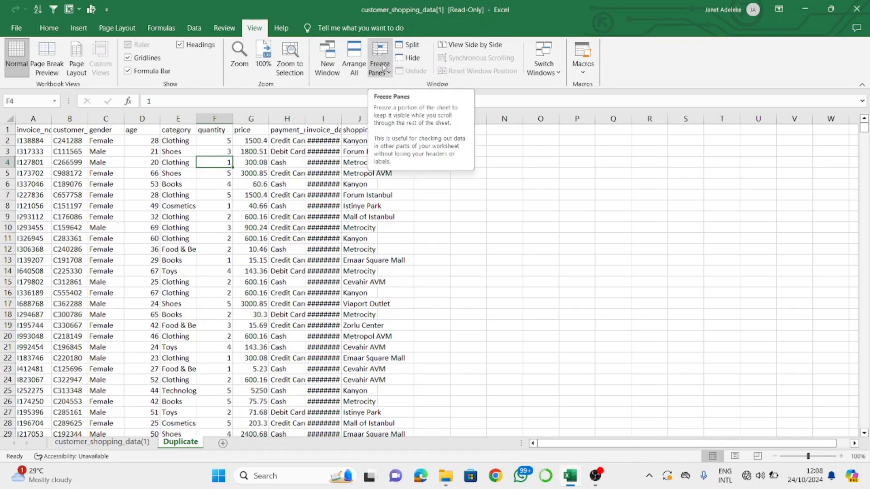
click(380, 73)
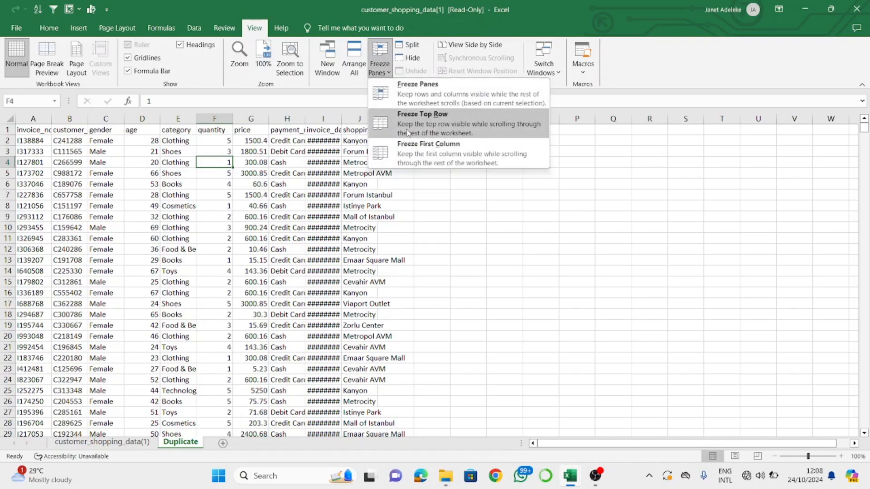
click(407, 132)
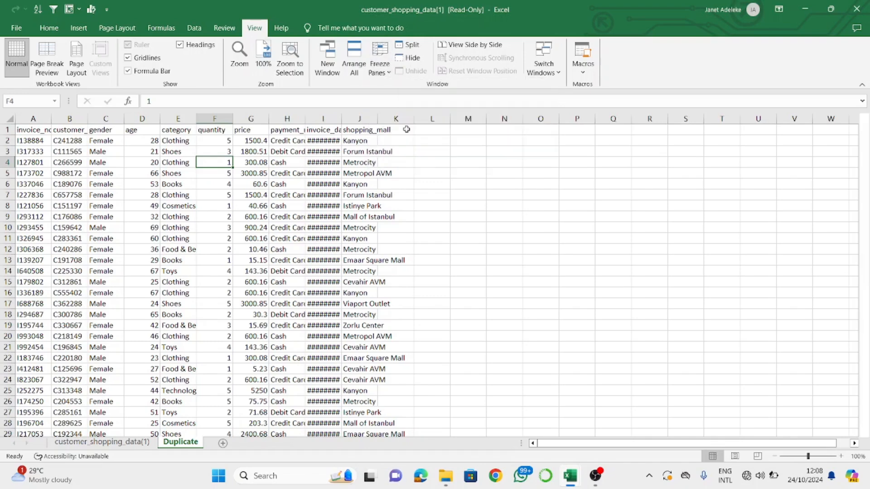
scroll(240, 185, right, 3)
right_click(237, 185)
scroll(208, 187, left, 3)
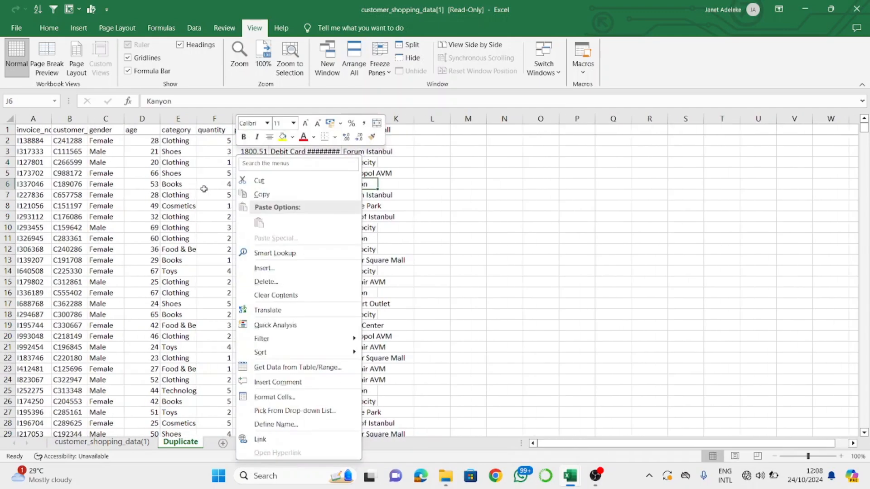
click(430, 166)
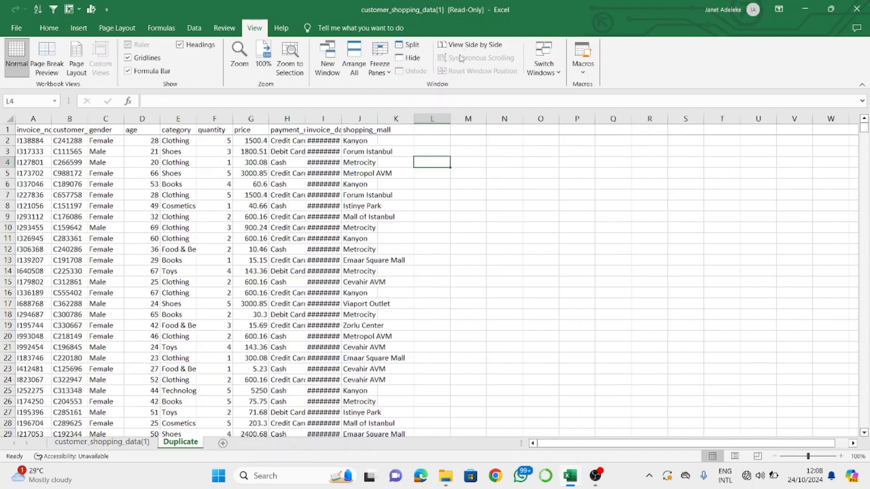
Freeze the first column of the Duplicate sheet and check how the headers behave further down the rows.
click(376, 58)
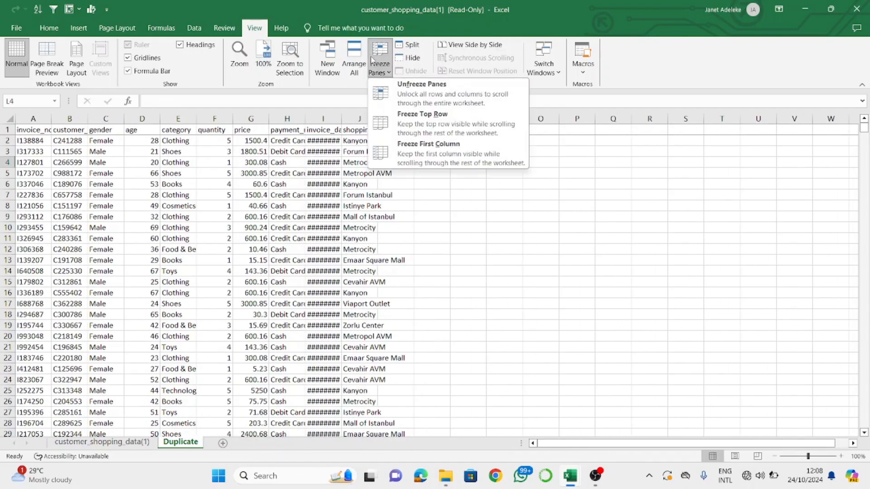
click(421, 152)
scroll(345, 209, down, 6)
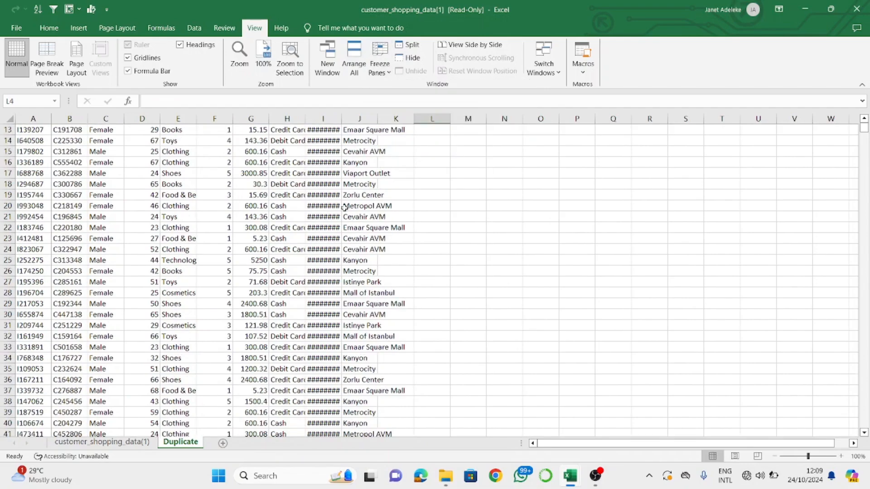
scroll(344, 209, up, 6)
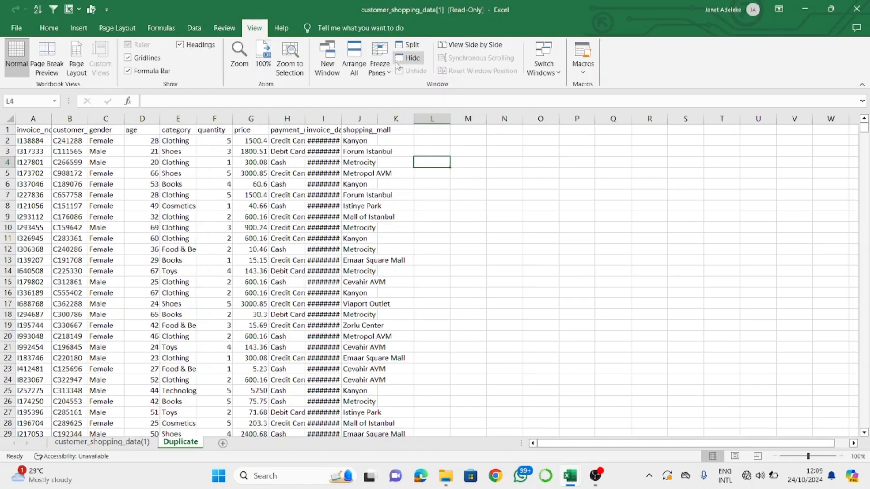
Switch the Duplicate sheet's freeze from the first column to the top row, and check the headers further down.
click(383, 67)
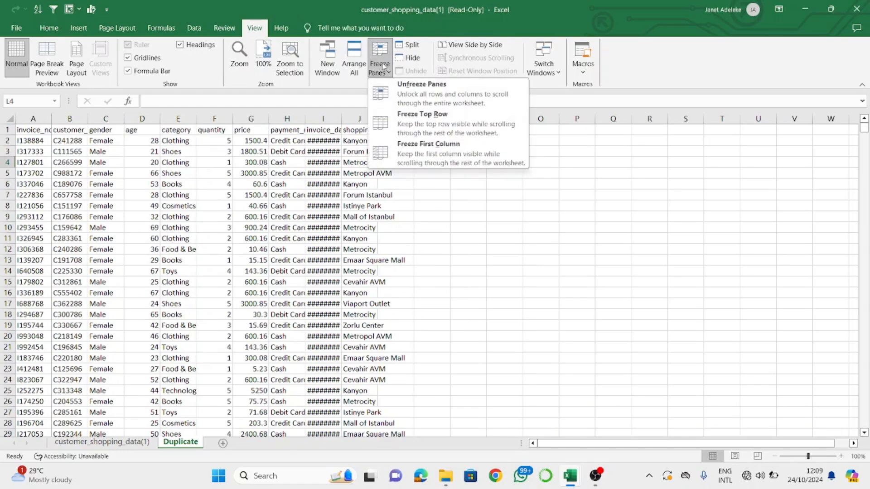
click(421, 131)
scroll(382, 236, down, 4)
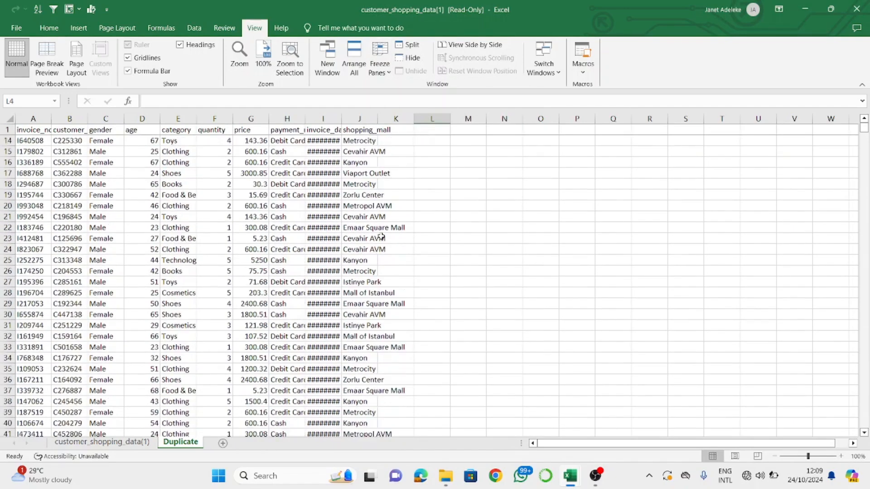
click(380, 61)
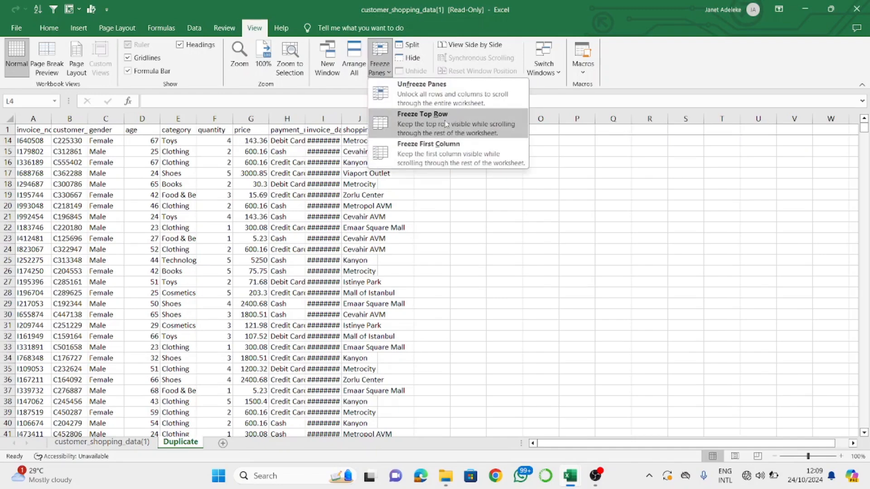
click(445, 123)
scroll(300, 243, down, 5)
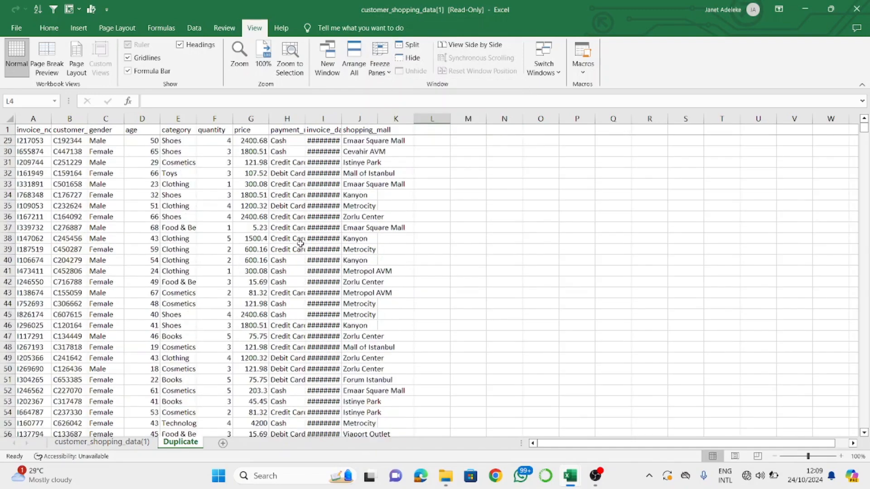
Examine the frozen headers against the data across to shopping_mall and down past row 100.
scroll(300, 243, down, 11)
scroll(301, 244, up, 17)
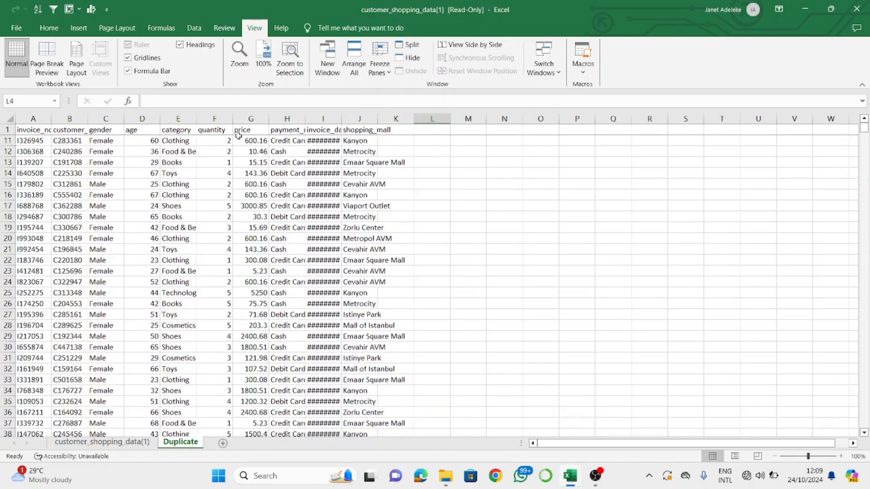
scroll(238, 135, right, 6)
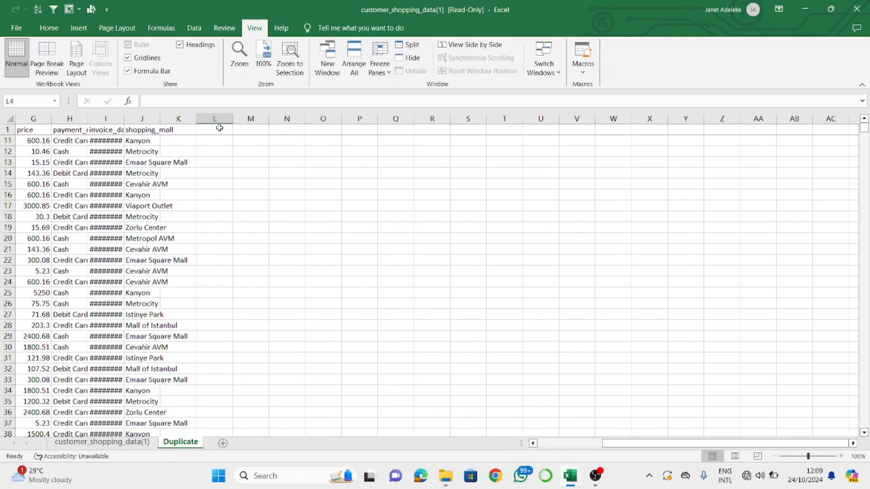
click(210, 157)
key(Left)
key(Left)
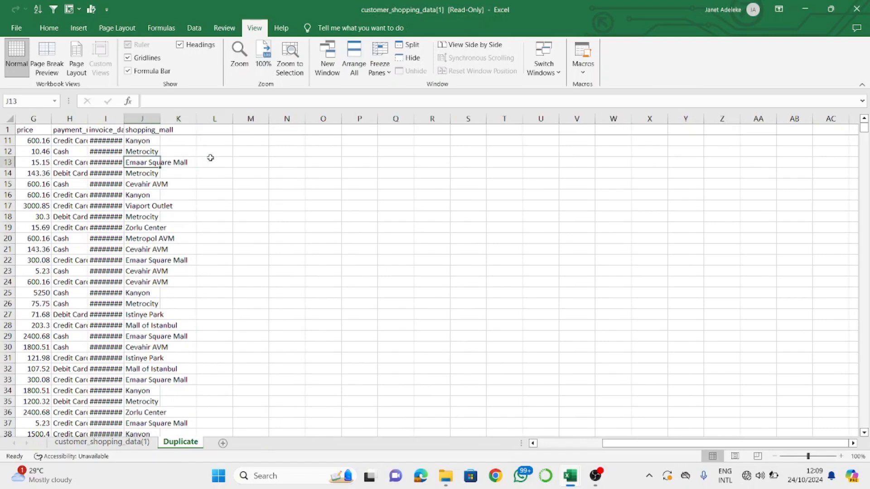
key(Home)
scroll(241, 251, down, 5)
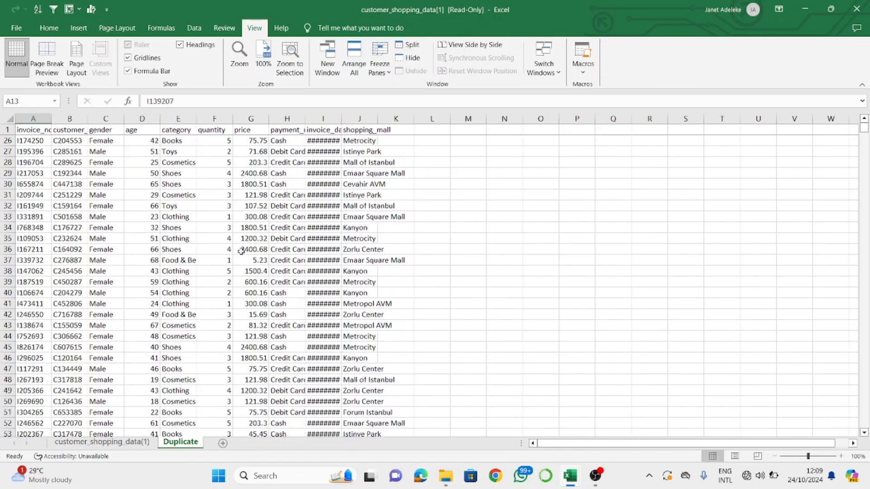
scroll(240, 251, down, 14)
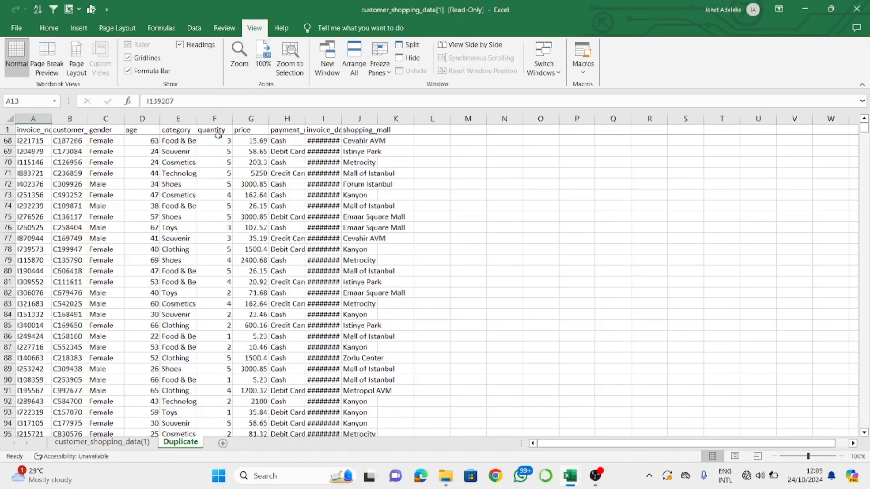
scroll(222, 130, down, 8)
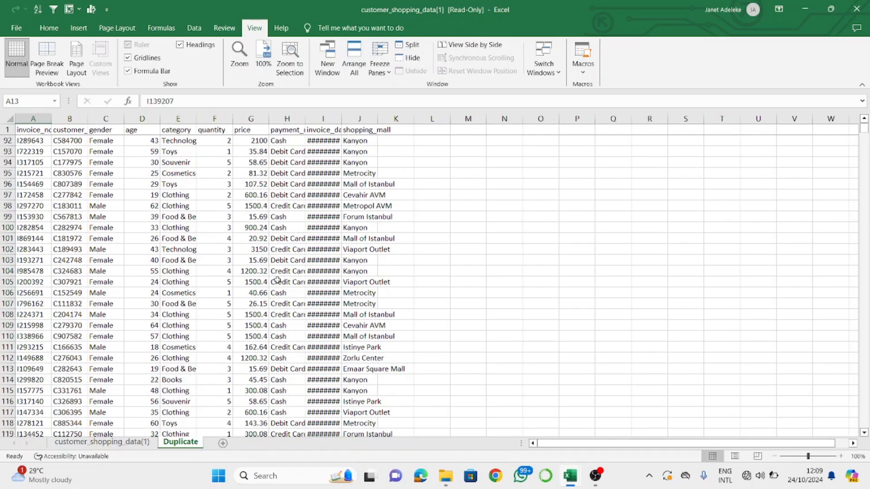
Review the freeze options without changing them, and look over the rows from 107 on across to shopping_mall.
click(378, 68)
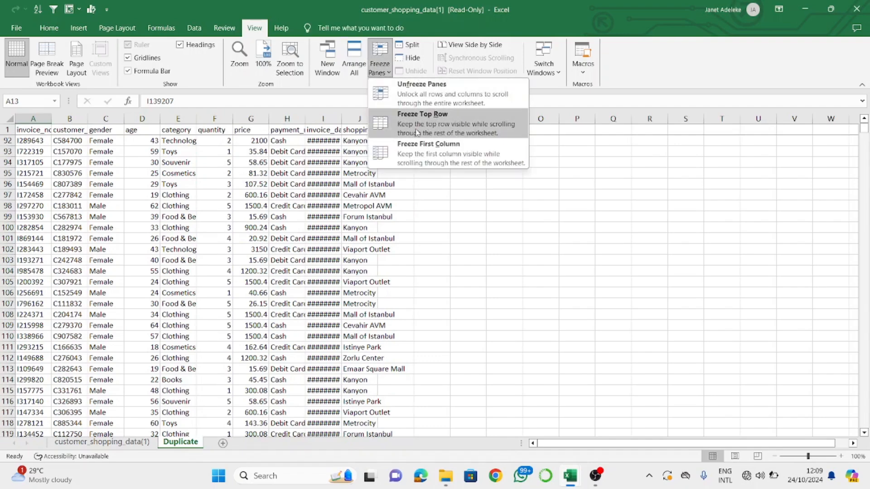
click(348, 199)
scroll(336, 228, down, 5)
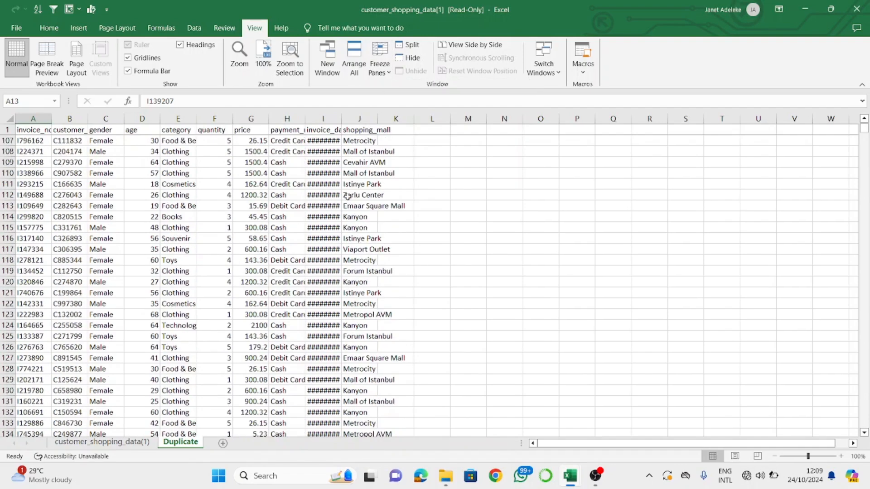
scroll(335, 228, right, 3)
scroll(336, 228, right, 6)
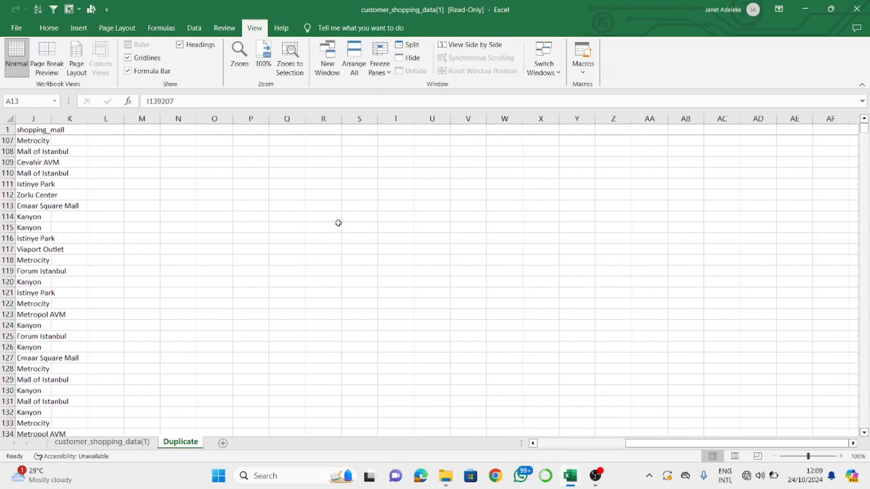
Look over the Duplicate sheet's rows from 107 on, from shopping_mall back to invoice_no, beneath the frozen header row.
click(333, 216)
right_click(334, 216)
scroll(273, 246, left, 6)
scroll(273, 246, left, 3)
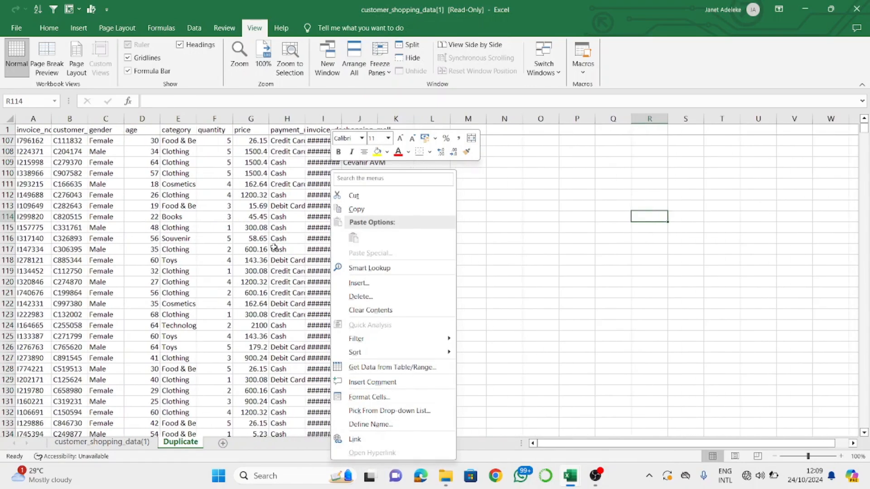
click(214, 281)
click(171, 368)
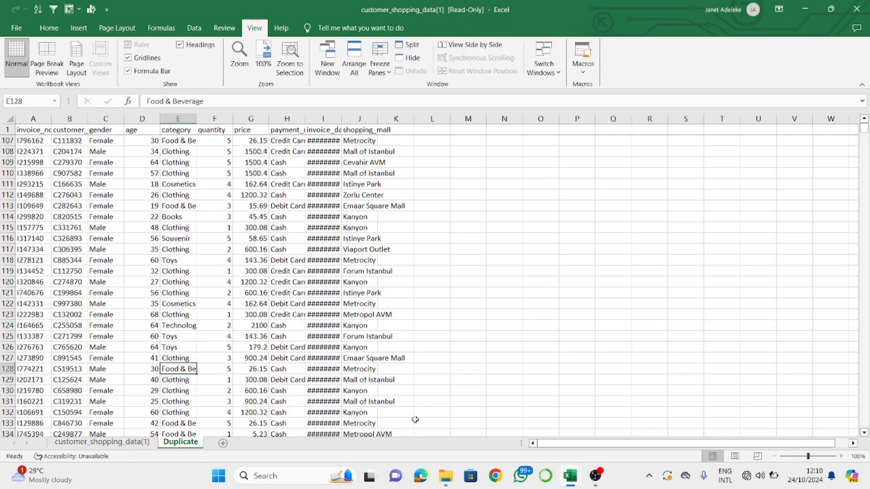
Compare the Duplicate sheet with the Titanic Dataset workbook's Worksheet sheet, and switch to the Titanic Dataset workbook.
mouse_move(568, 476)
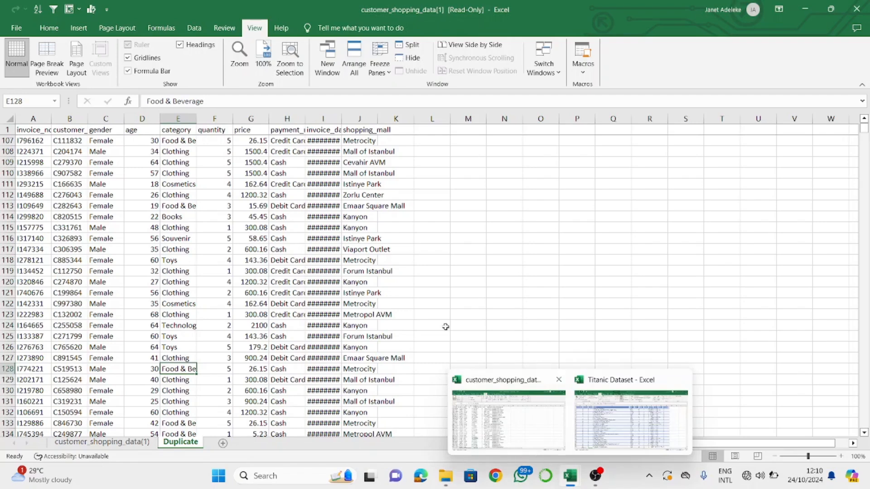
click(430, 293)
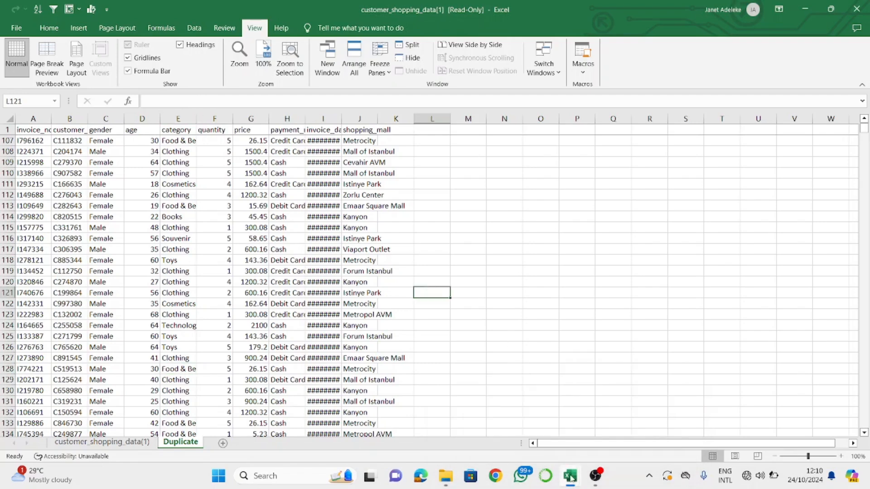
mouse_move(571, 477)
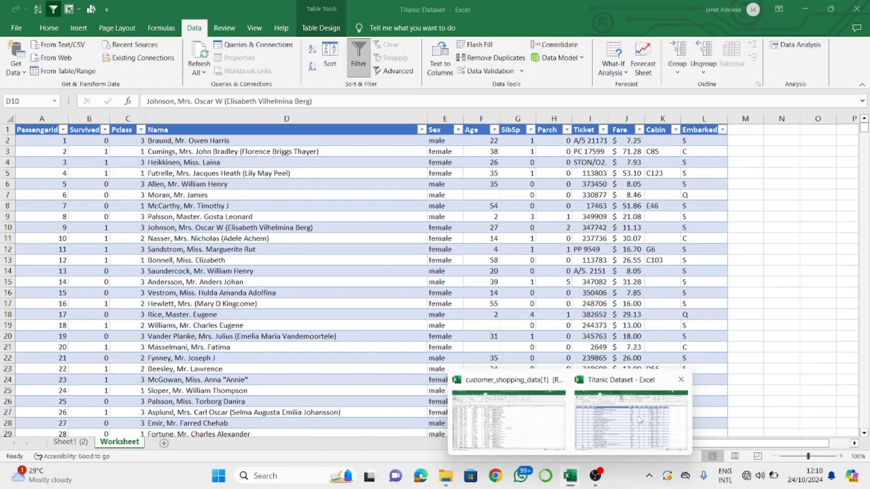
click(579, 426)
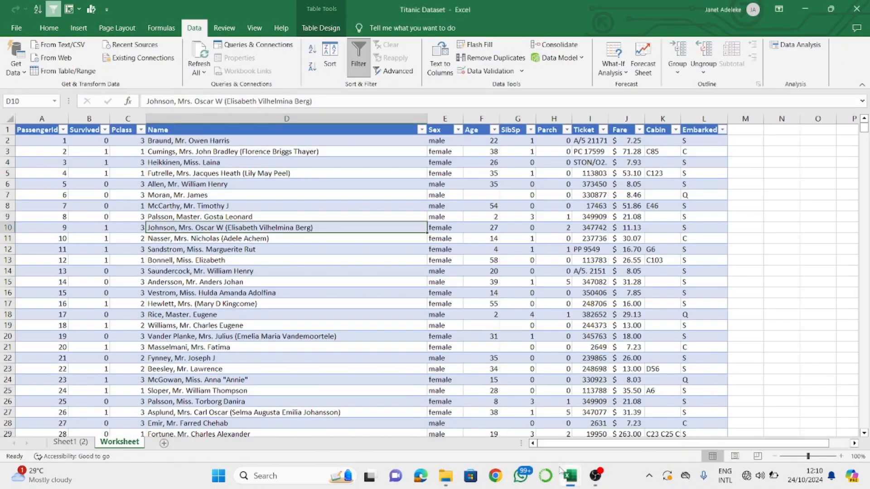
mouse_move(570, 476)
click(516, 422)
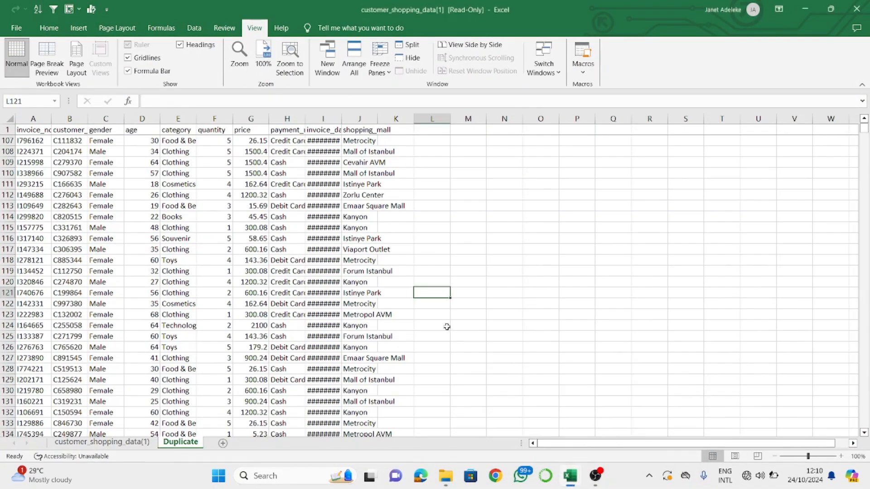
key(alt+Tab)
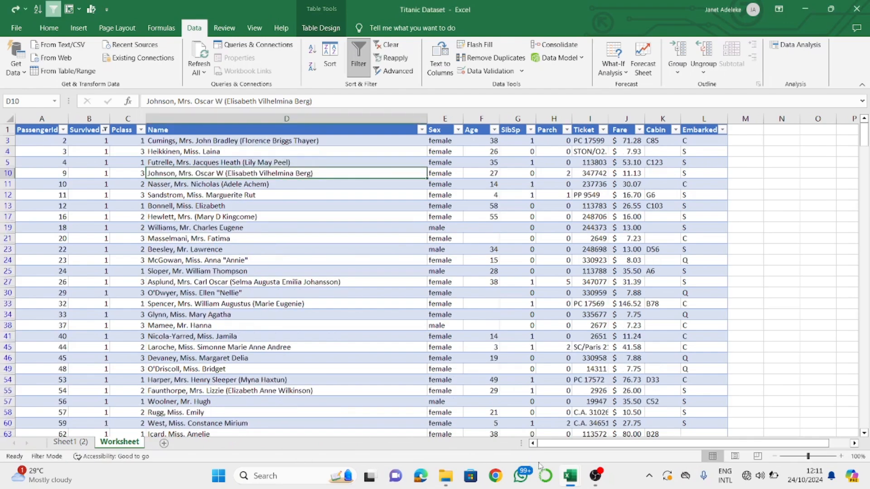
Examine the Titanic rows filtered by Survived against their column headers, down past row 80 and back to the first record.
mouse_move(577, 484)
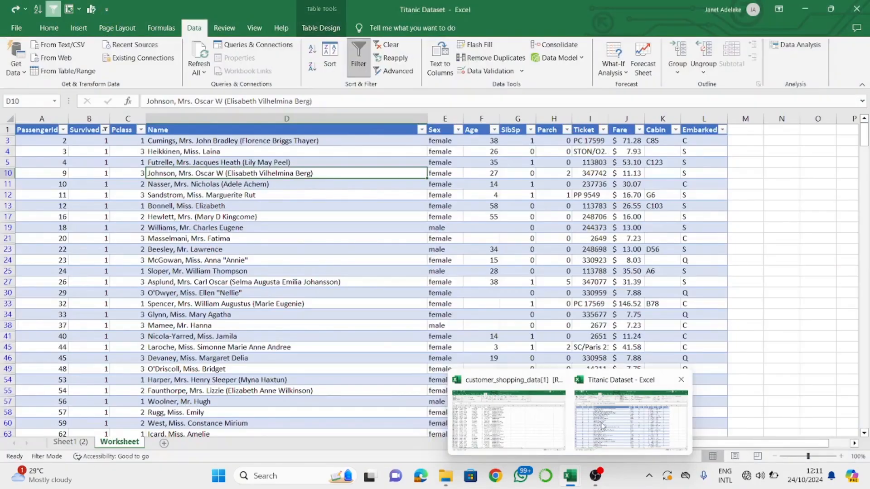
click(602, 426)
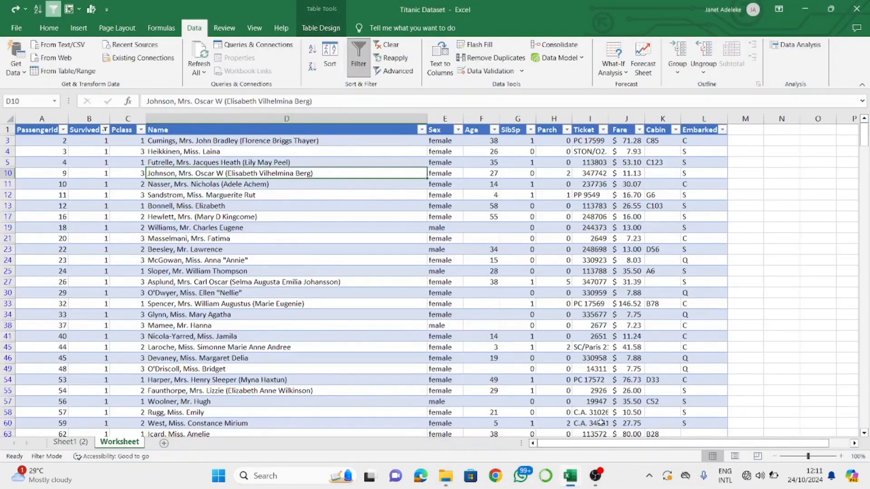
click(311, 268)
click(261, 172)
scroll(161, 246, down, 4)
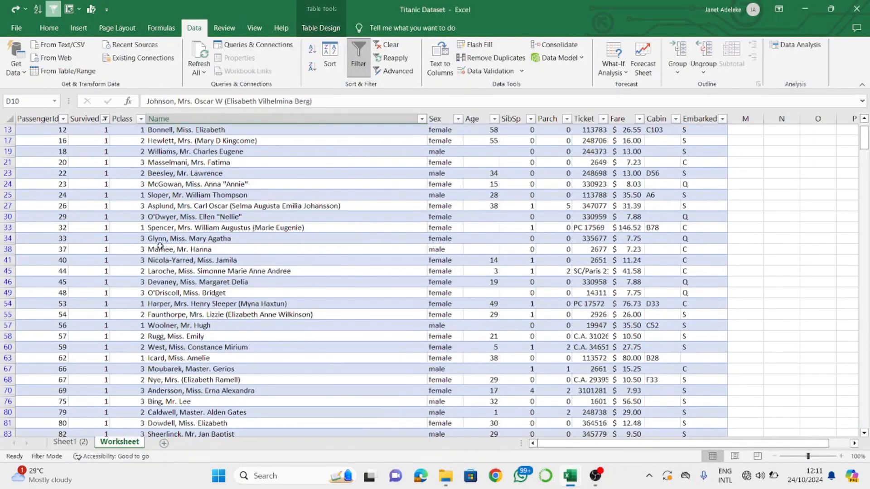
scroll(161, 246, down, 1)
scroll(160, 249, up, 4)
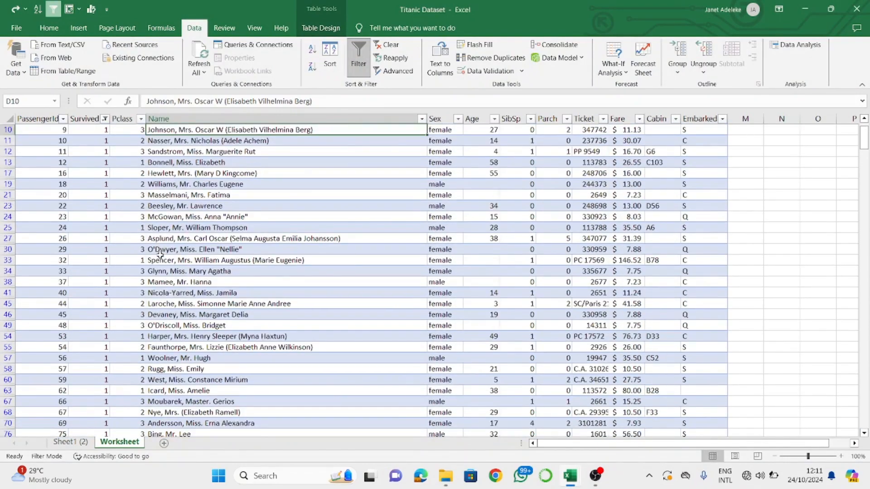
scroll(160, 255, up, 2)
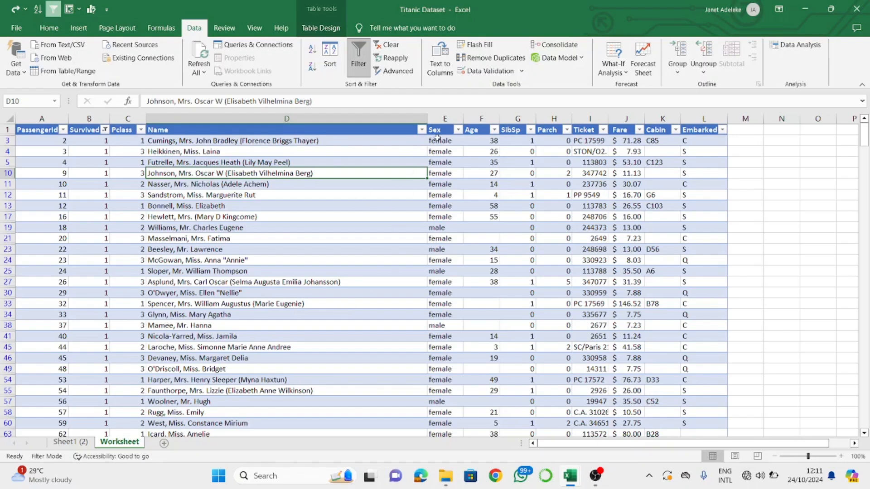
click(378, 115)
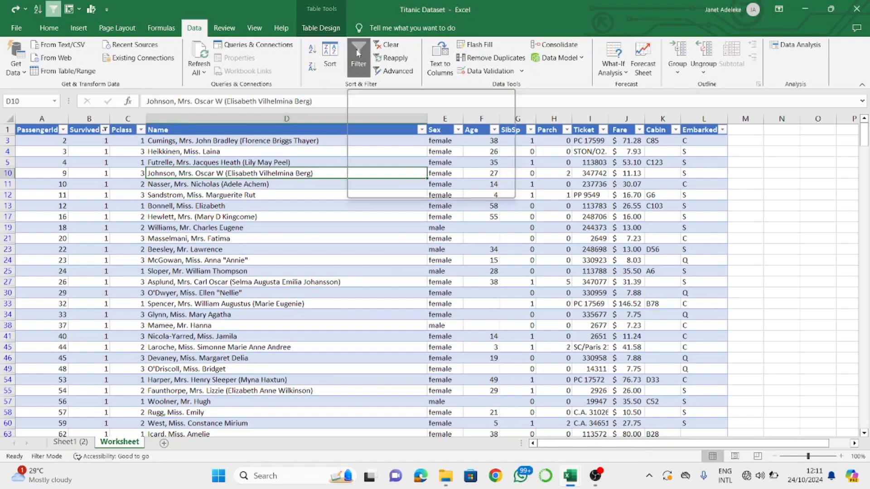
click(161, 28)
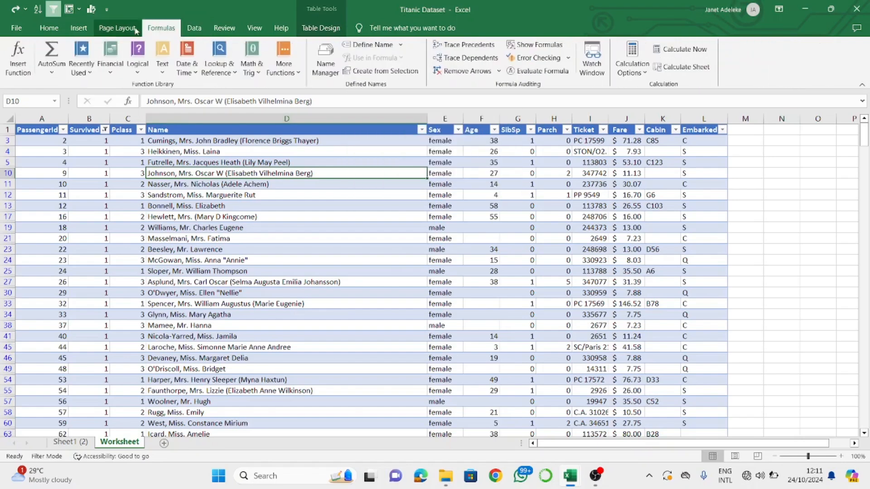
click(133, 30)
click(80, 28)
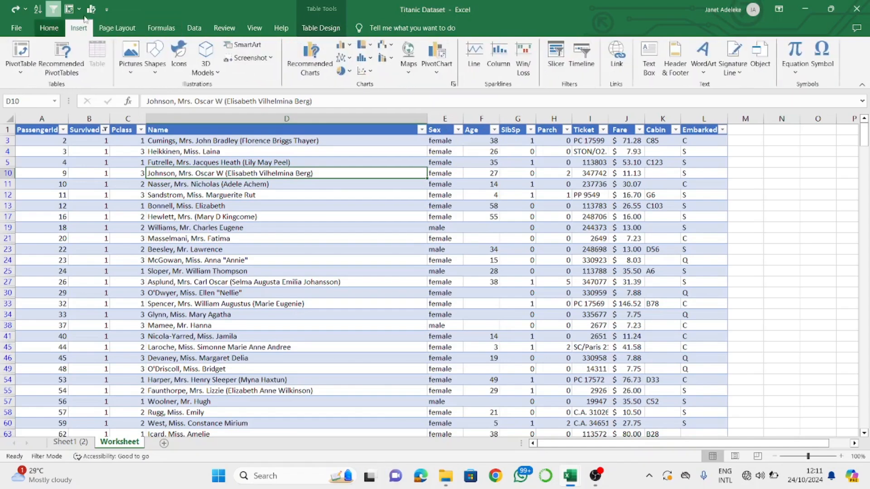
click(51, 29)
click(195, 28)
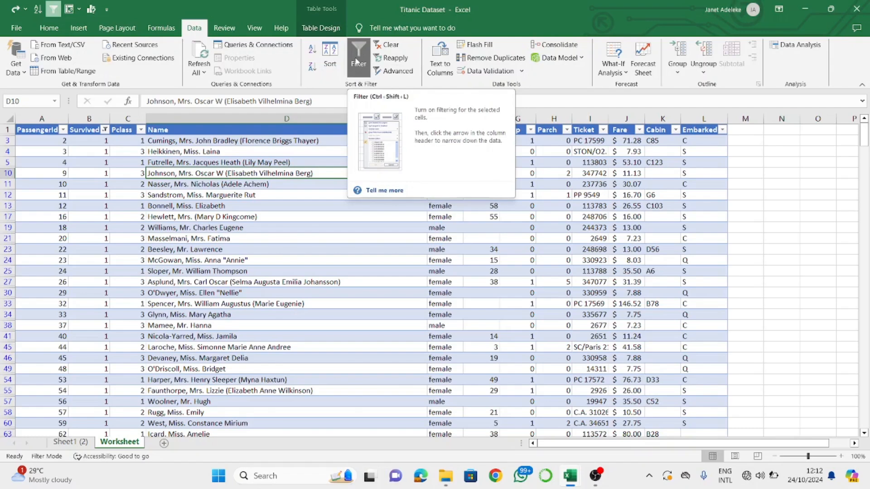
click(509, 270)
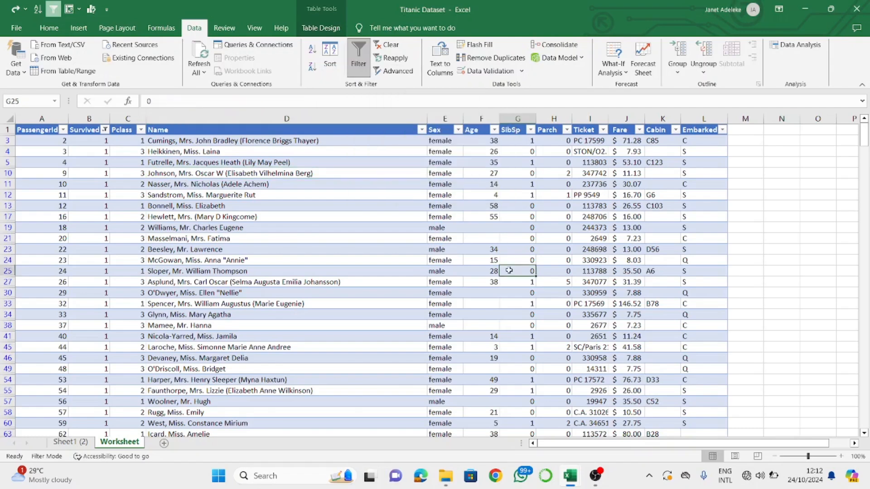
mouse_move(599, 479)
click(606, 474)
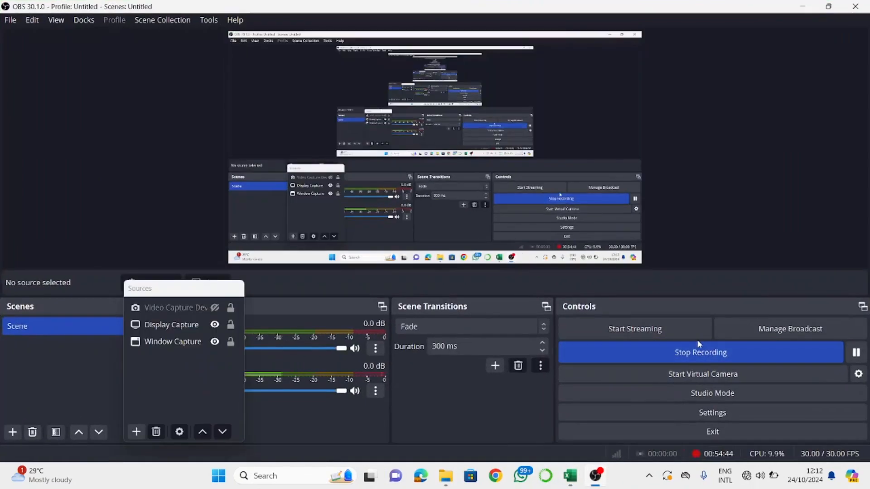